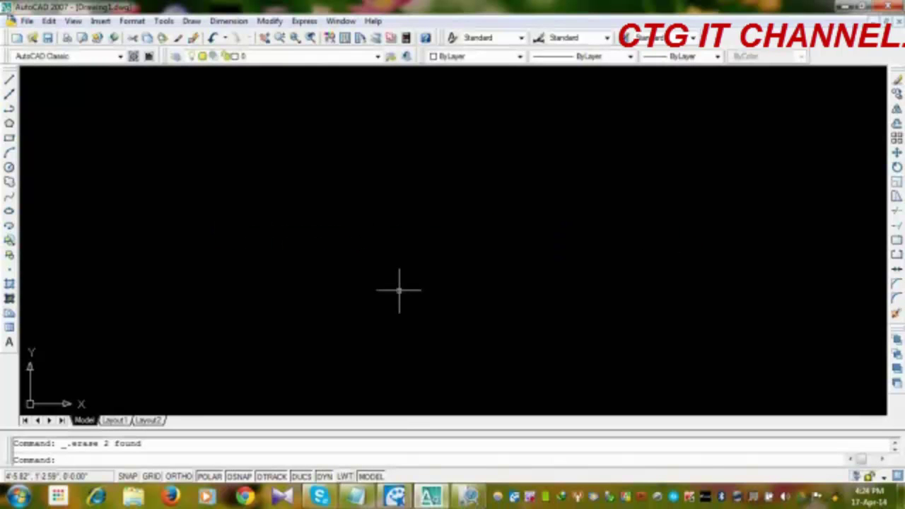
Draw a rectangle outline by picking two opposite corners in the upper-left drawing area.
left_click(10, 138)
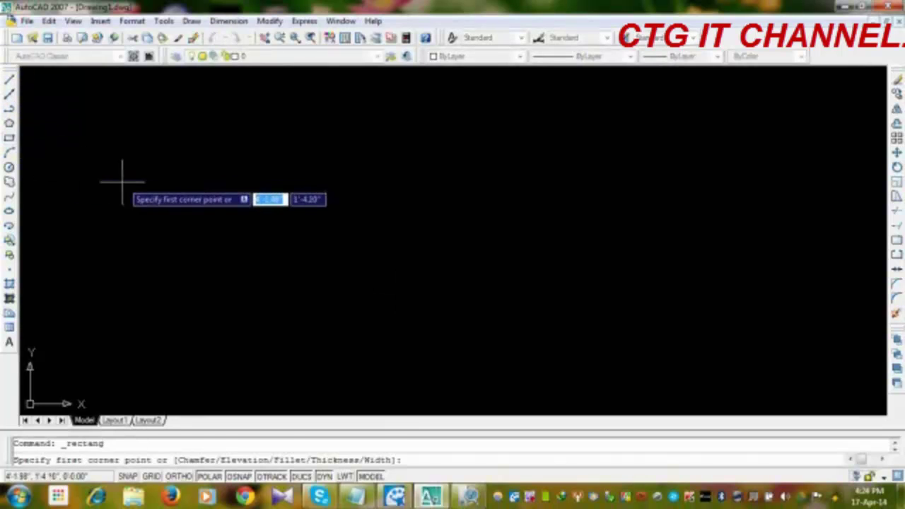
left_click(162, 175)
left_click(346, 242)
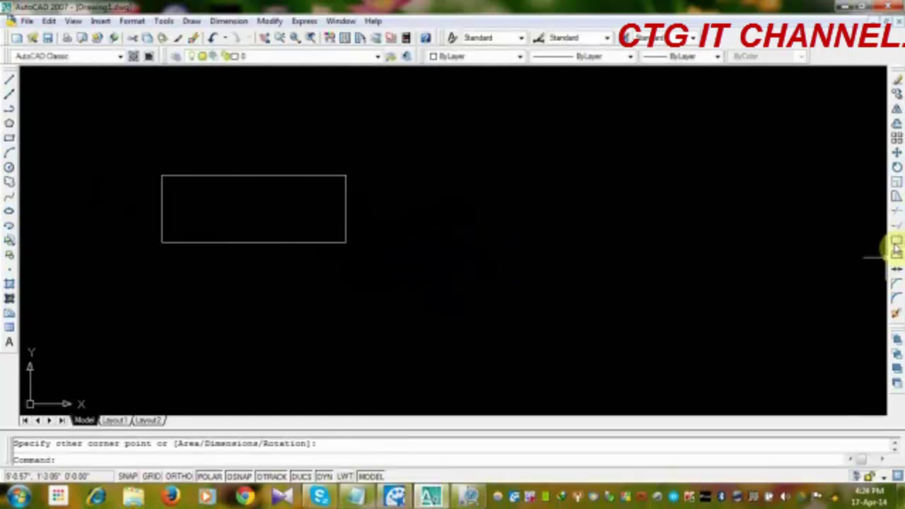
Scale the rectangle by a factor of 2 using its lower-left corner as base point.
left_click(895, 183)
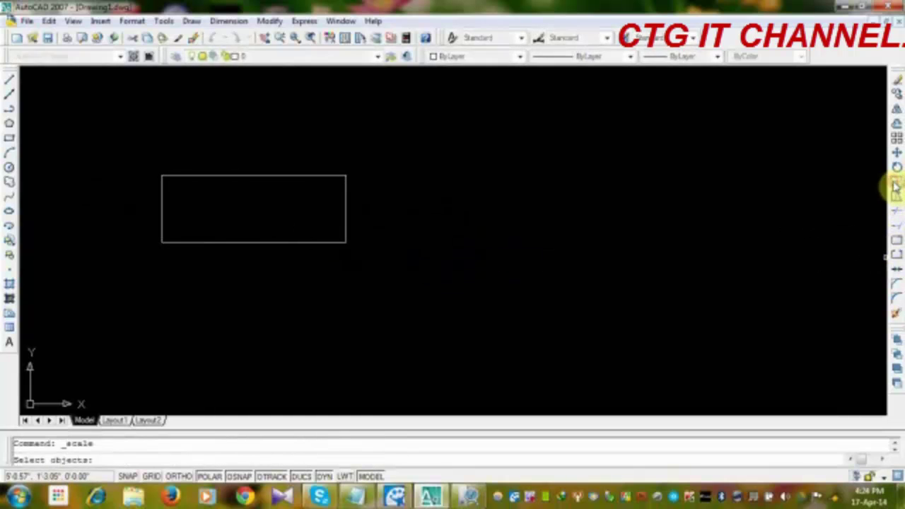
left_click(257, 242)
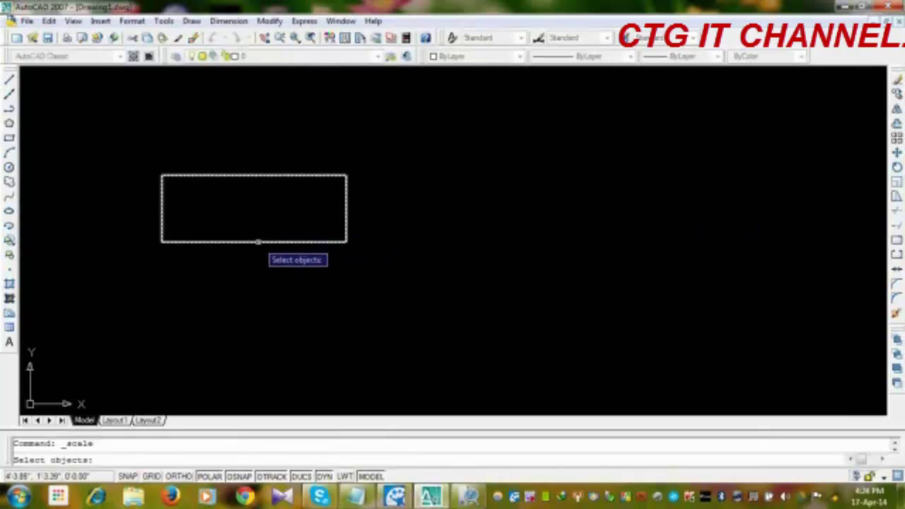
left_click(257, 242)
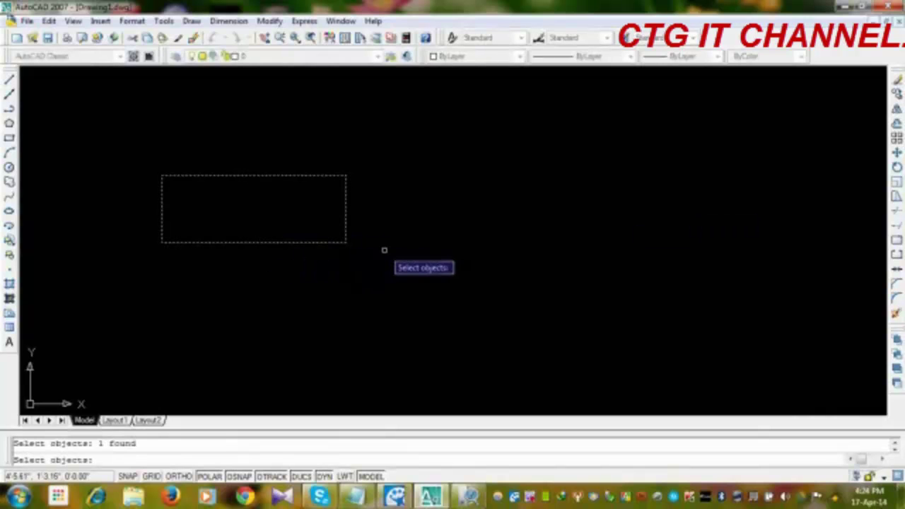
key("Return")
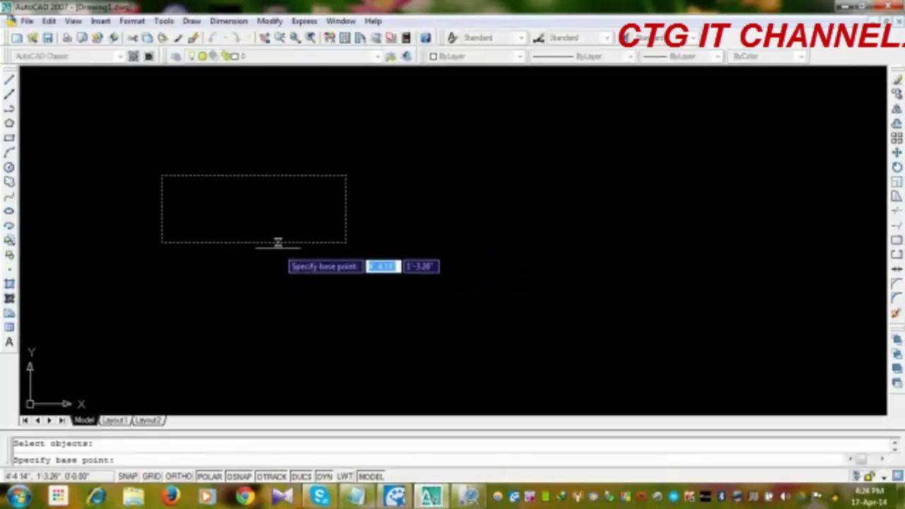
left_click(161, 241)
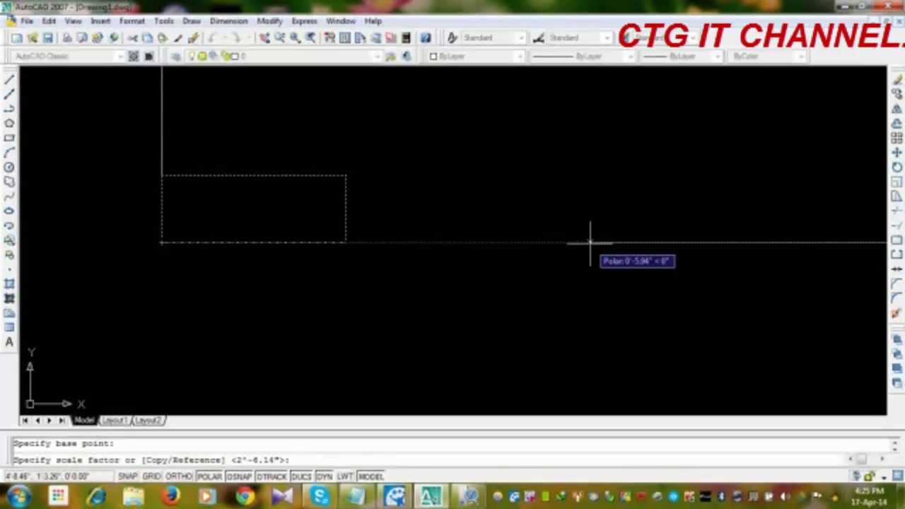
type("2")
key("Return")
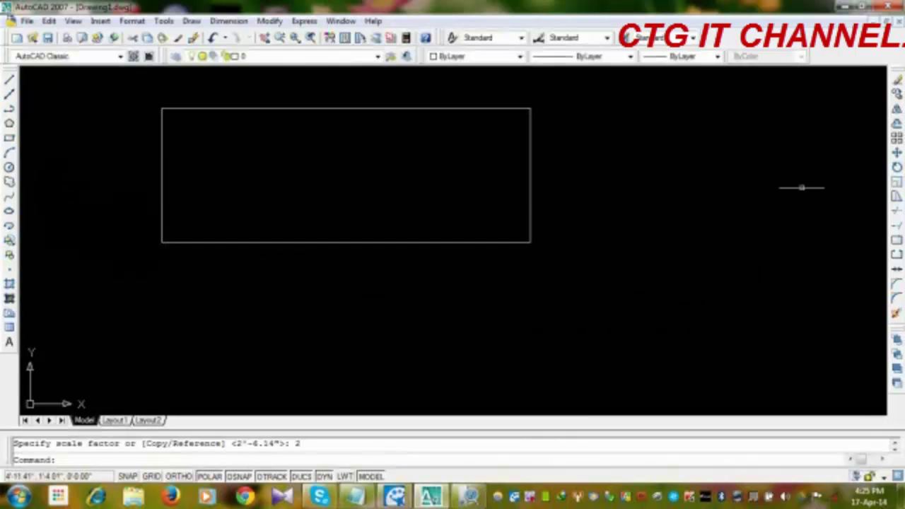
Move the enlarged rectangle horizontally right from its lower-left corner, past the view edge.
left_click(895, 152)
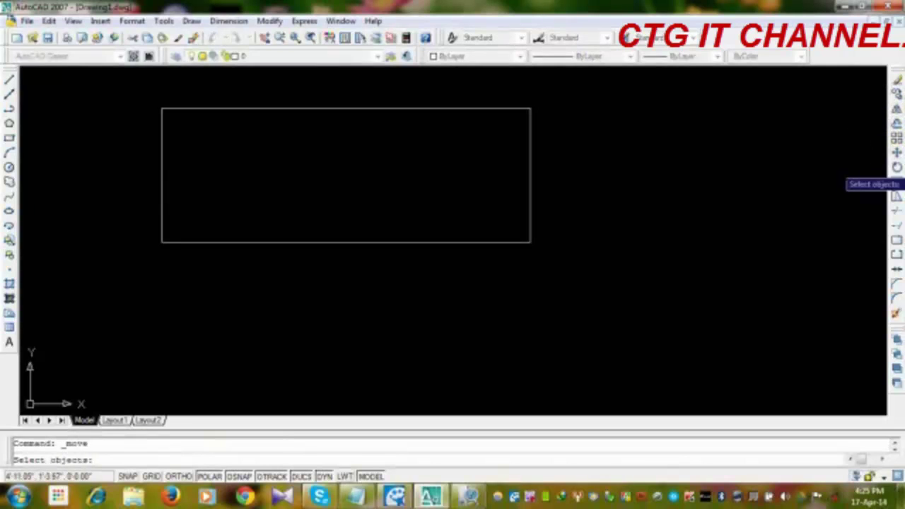
left_click(431, 242)
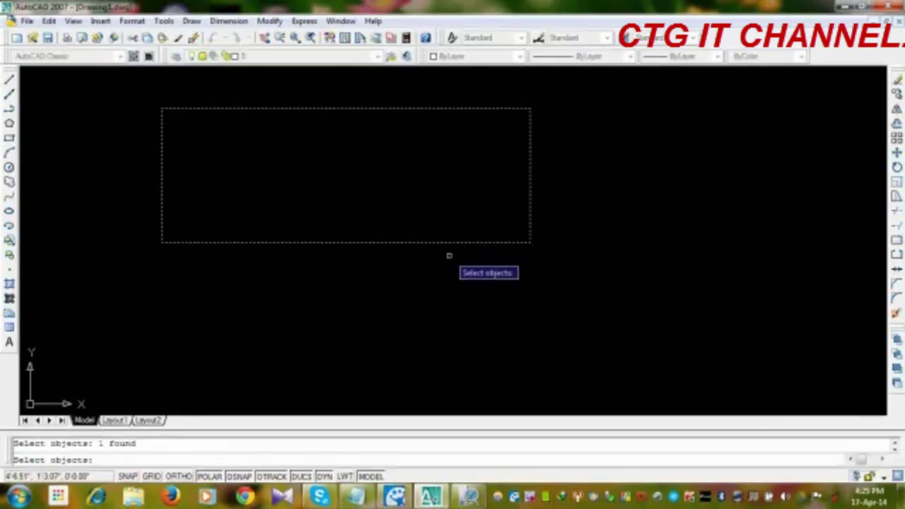
key("Return")
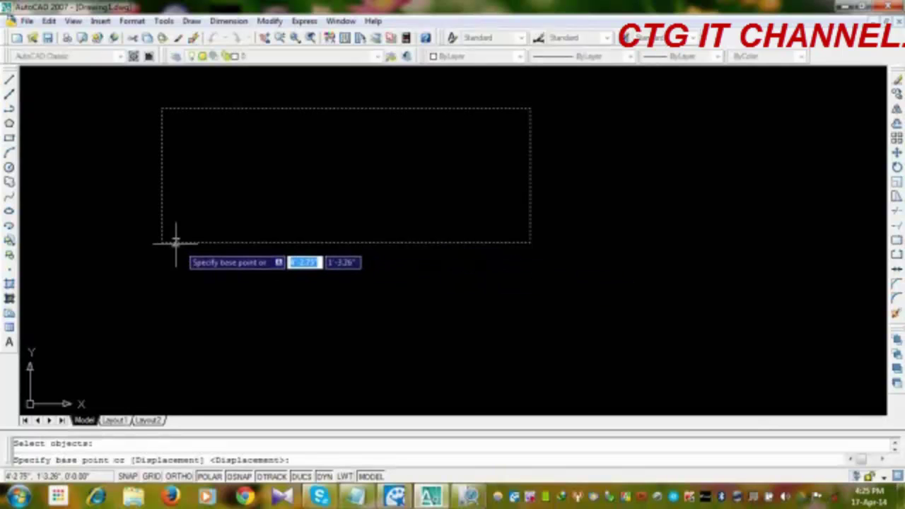
left_click(162, 241)
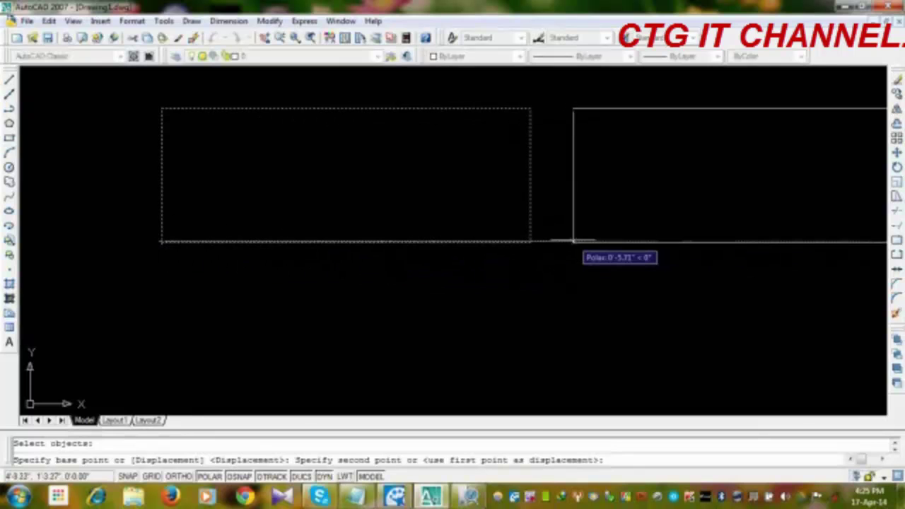
left_click(573, 242)
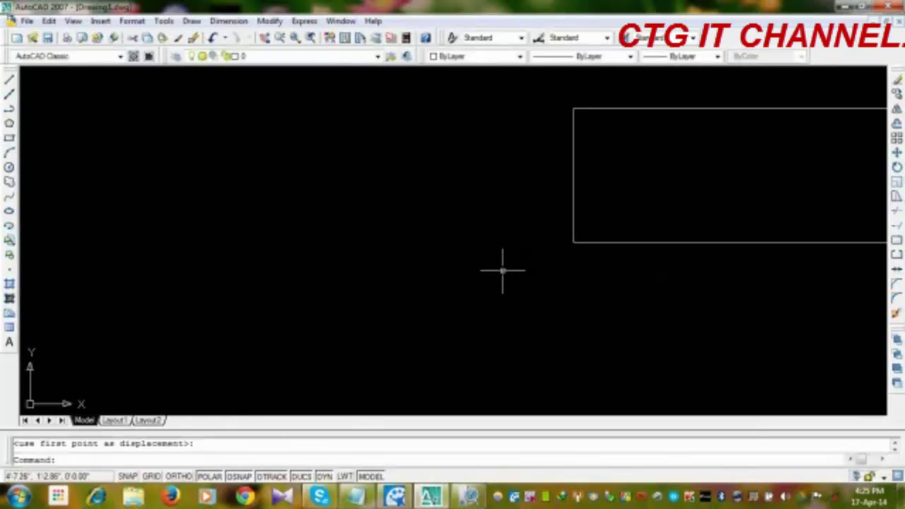
Select the rectangle on the right with a window and erase it.
left_click(549, 95)
left_click(623, 202)
left_click(629, 83)
left_click(498, 188)
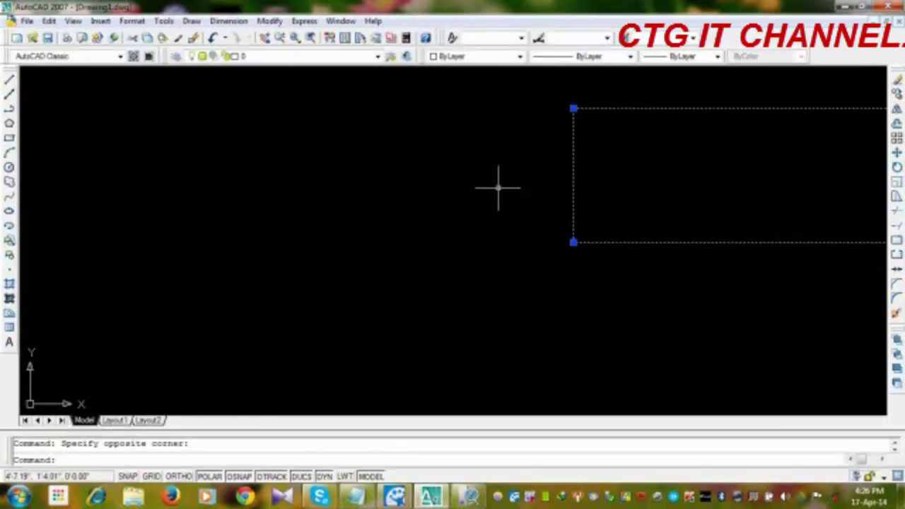
key("Delete")
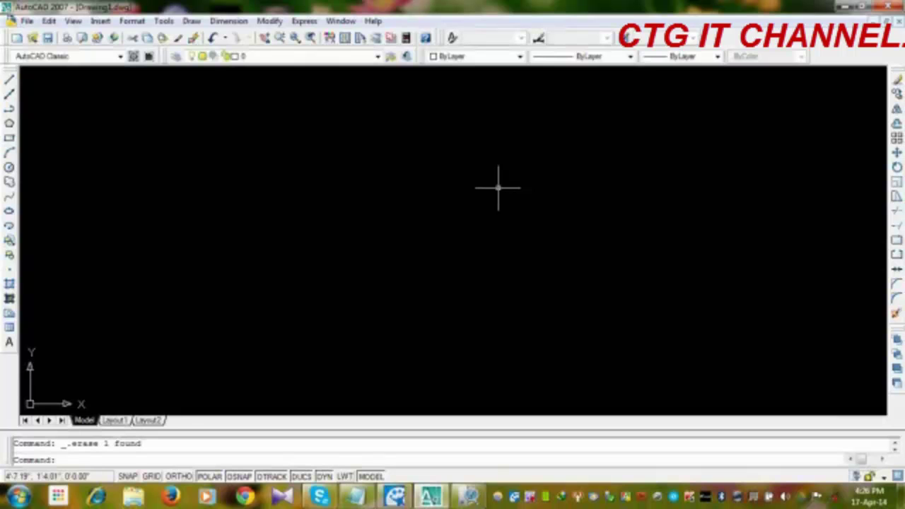
Draw a new rectangle in the upper-left area of the drawing.
left_click(9, 139)
left_click(205, 177)
left_click(384, 259)
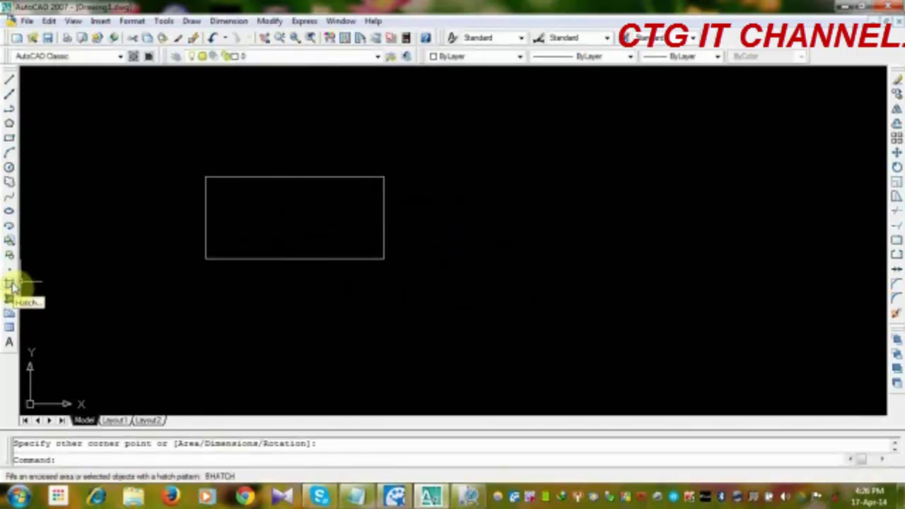
Fill the new rectangle with the SOLID hatch pattern, previewing and accepting it.
left_click(12, 284)
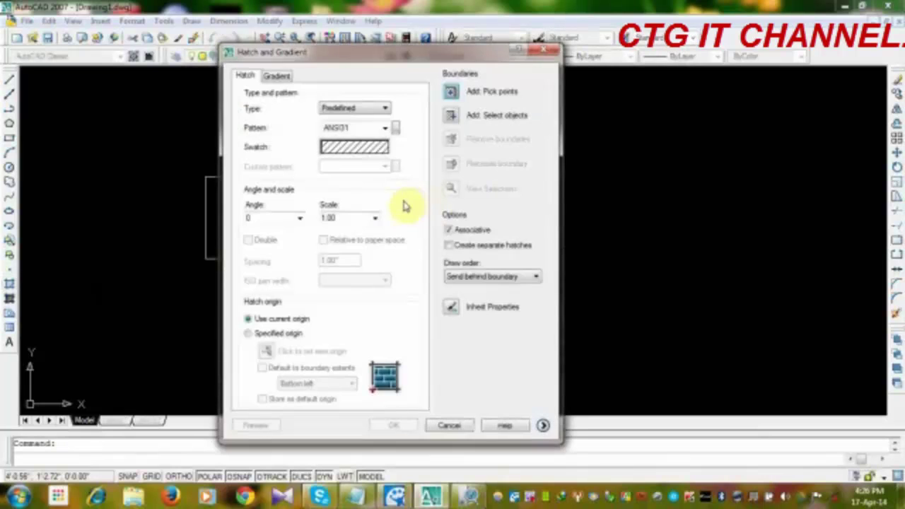
left_click(380, 152)
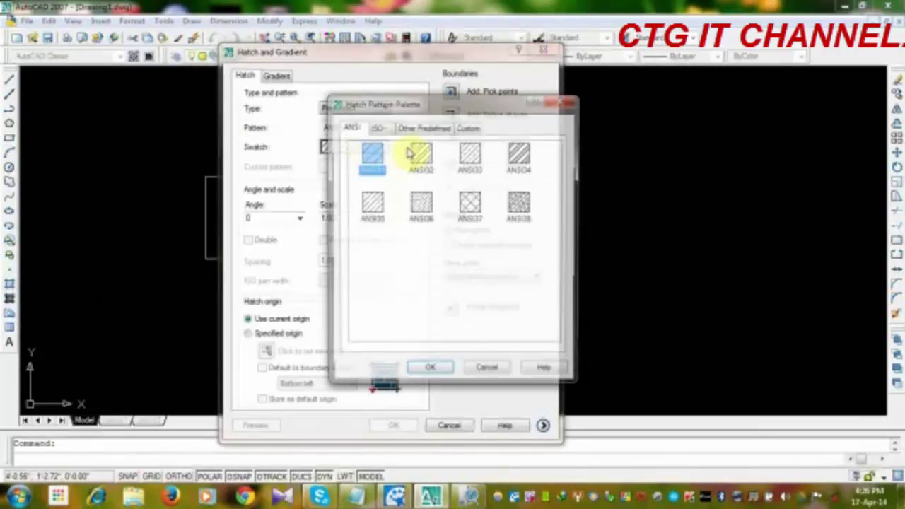
left_click(419, 128)
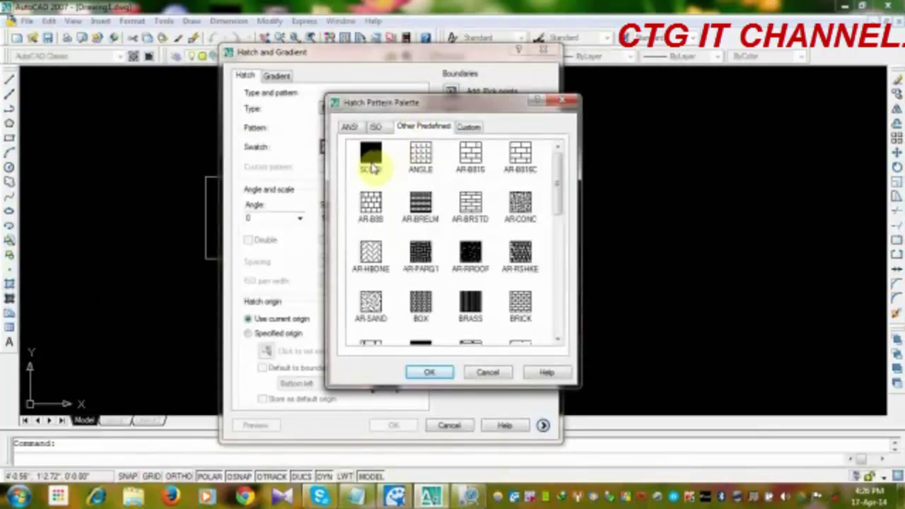
left_click(369, 160)
left_click(429, 370)
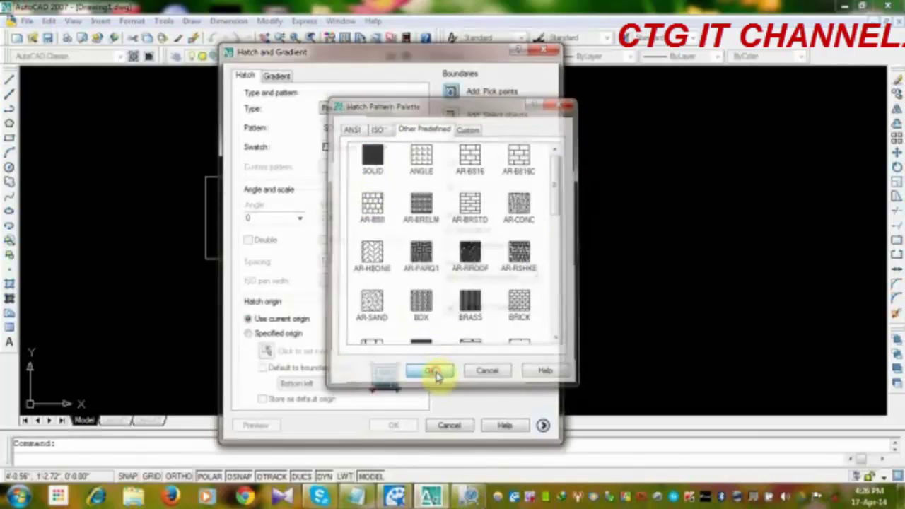
left_click(450, 91)
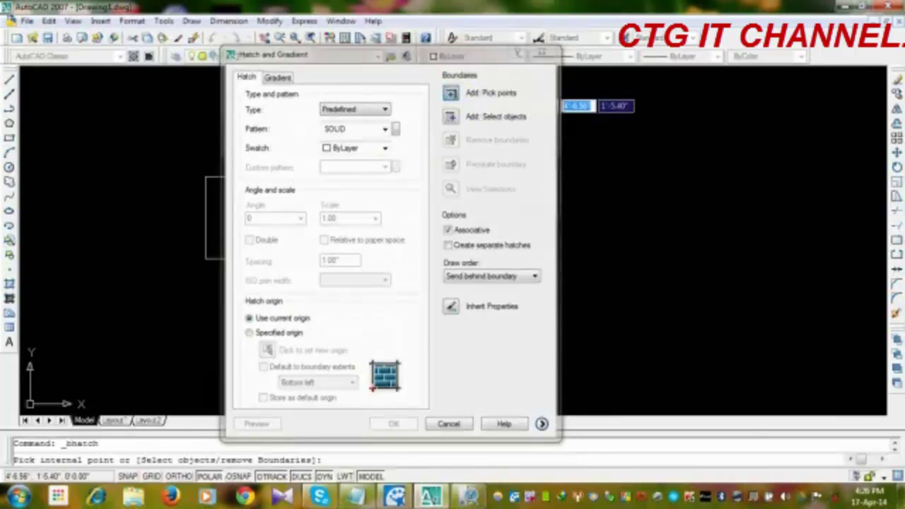
left_click(294, 218)
right_click(289, 221)
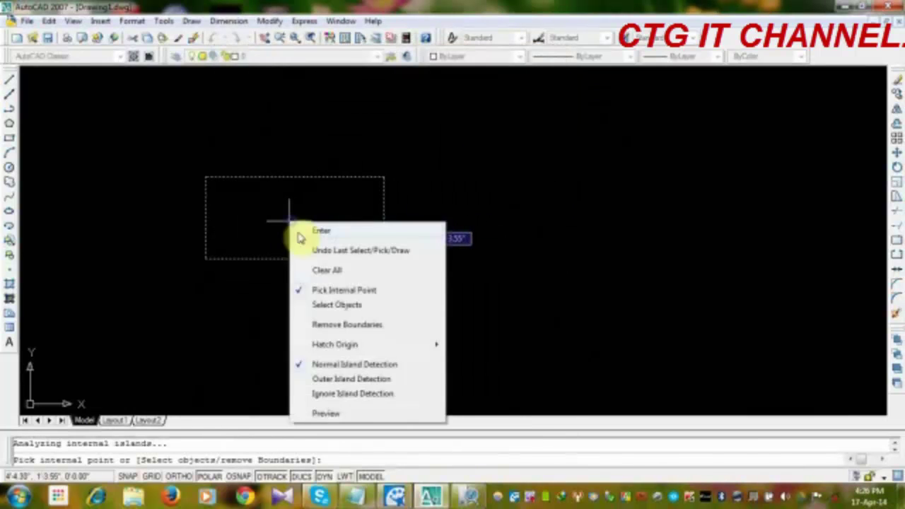
left_click(340, 414)
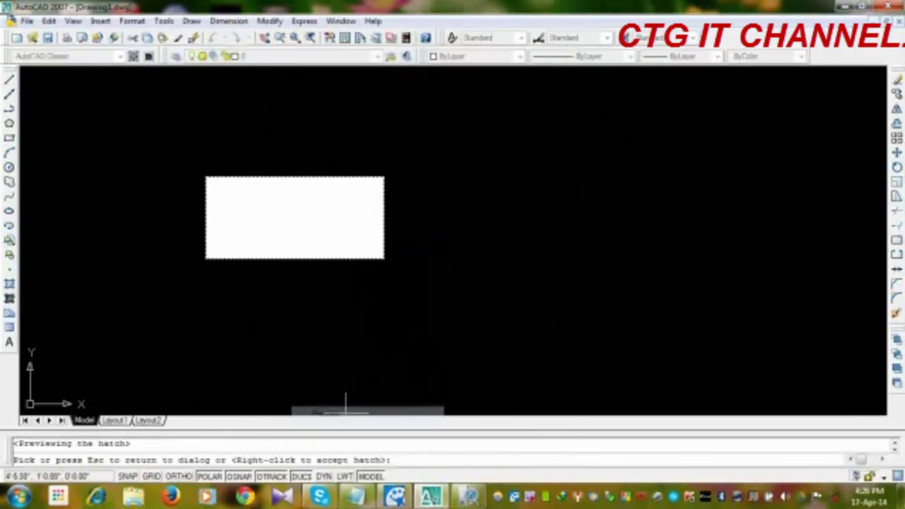
right_click(475, 319)
Pan the view so the filled rectangle sits further left.
middle_click_drag(444, 299, 383, 299)
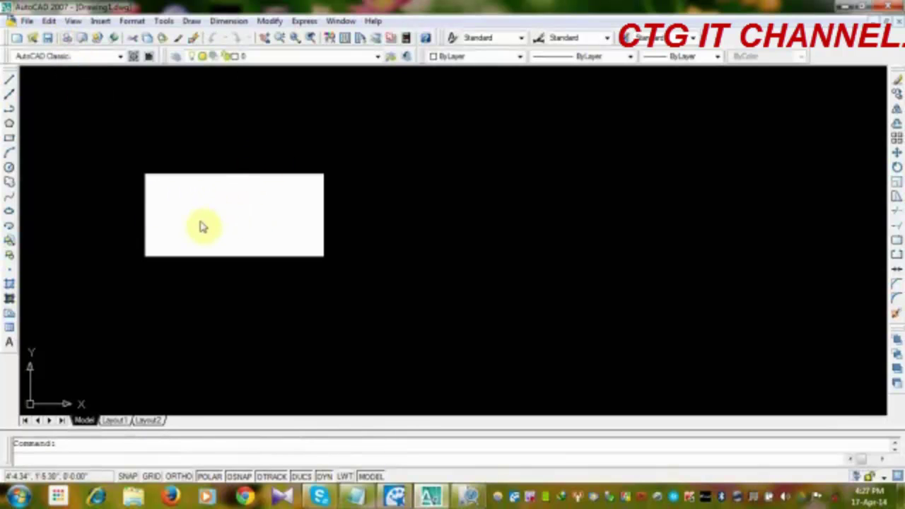
Set up a plot to DWG To PDF.pc3 using a picked window around the drawing.
key("ctrl+p")
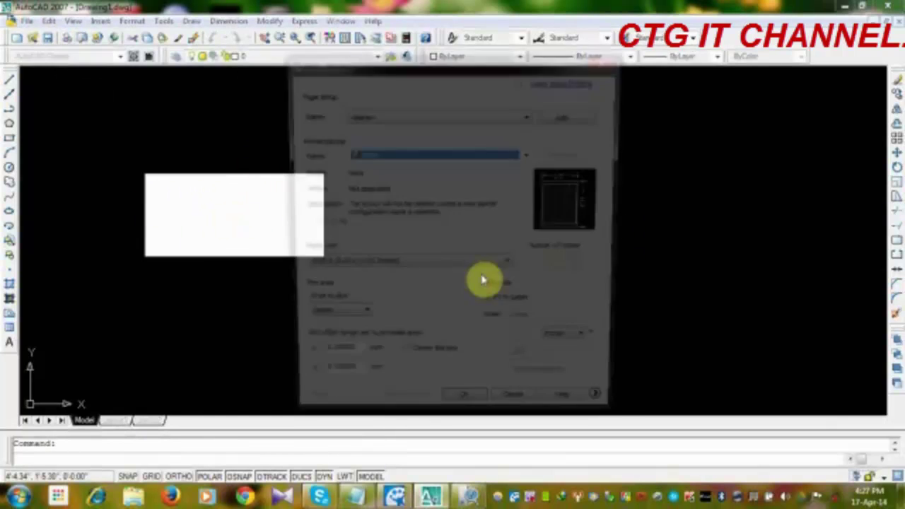
left_click(404, 154)
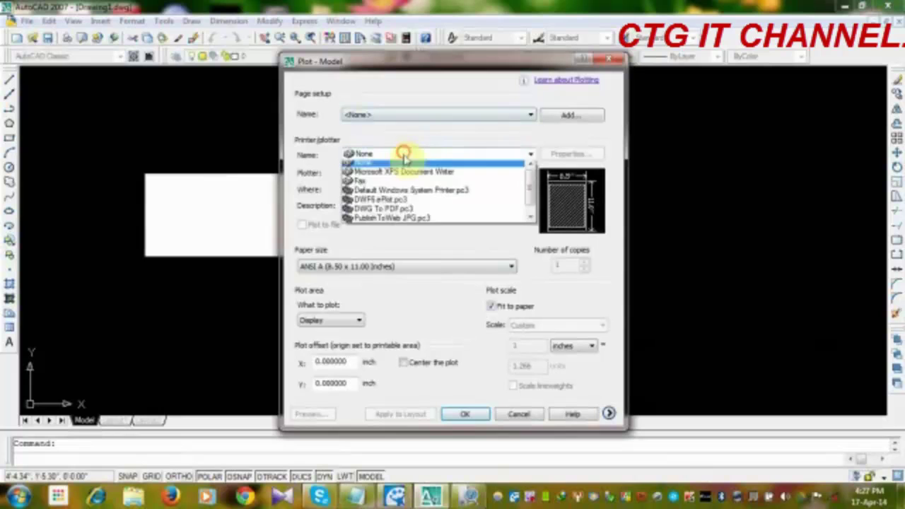
left_click(406, 212)
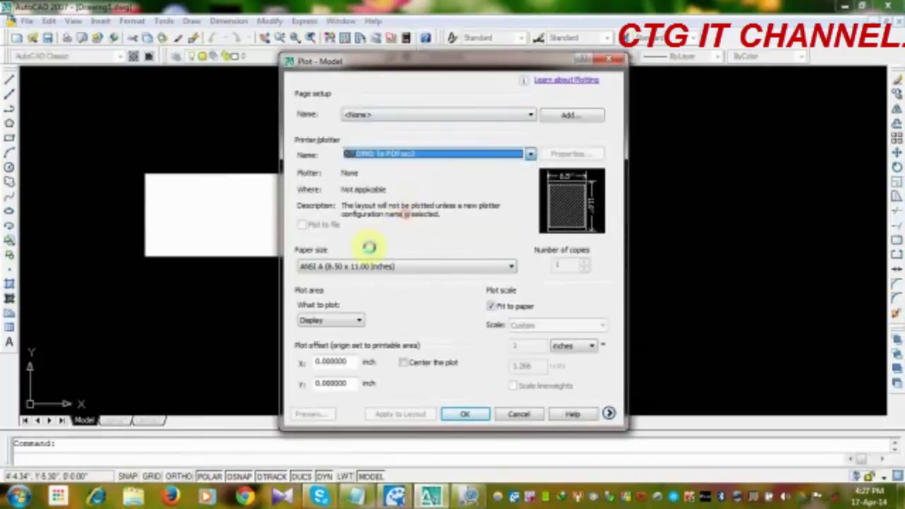
left_click(358, 322)
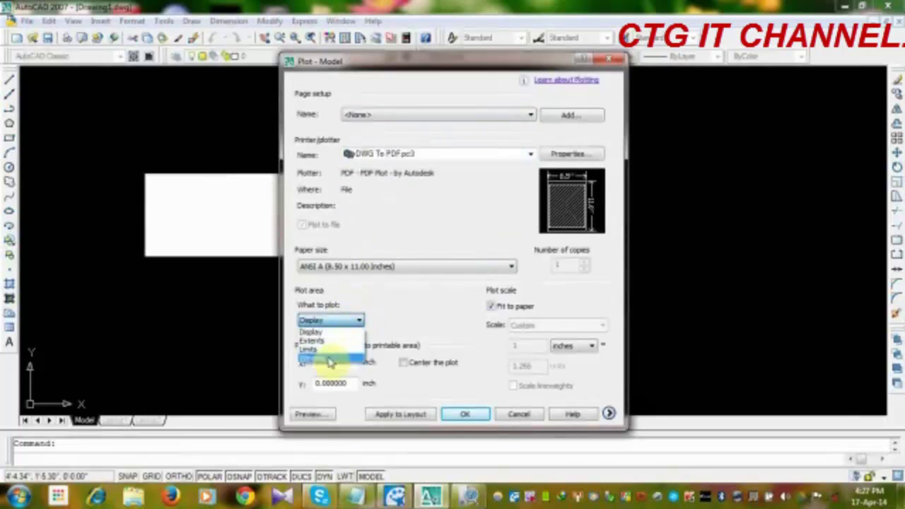
left_click(331, 356)
left_click(409, 132)
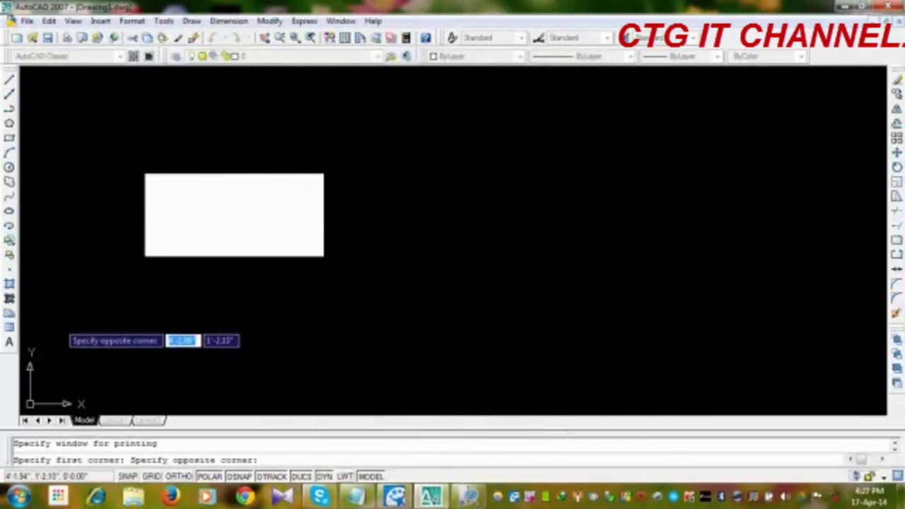
left_click(53, 336)
Preview the plot, close the preview, and cancel without plotting.
left_click(312, 414)
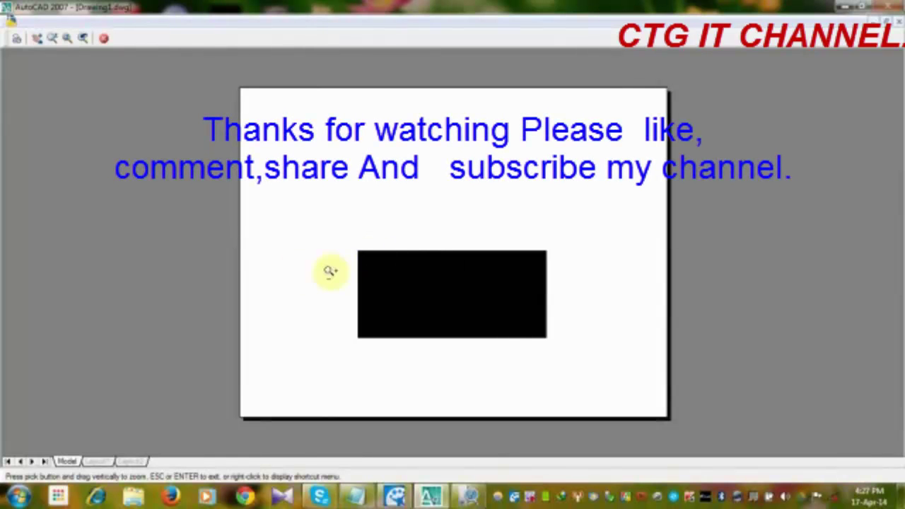
right_click(680, 151)
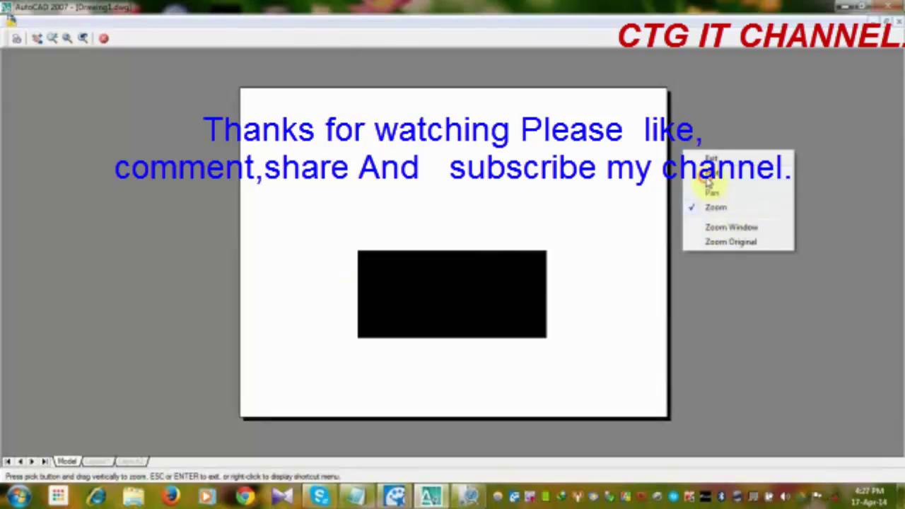
left_click(710, 159)
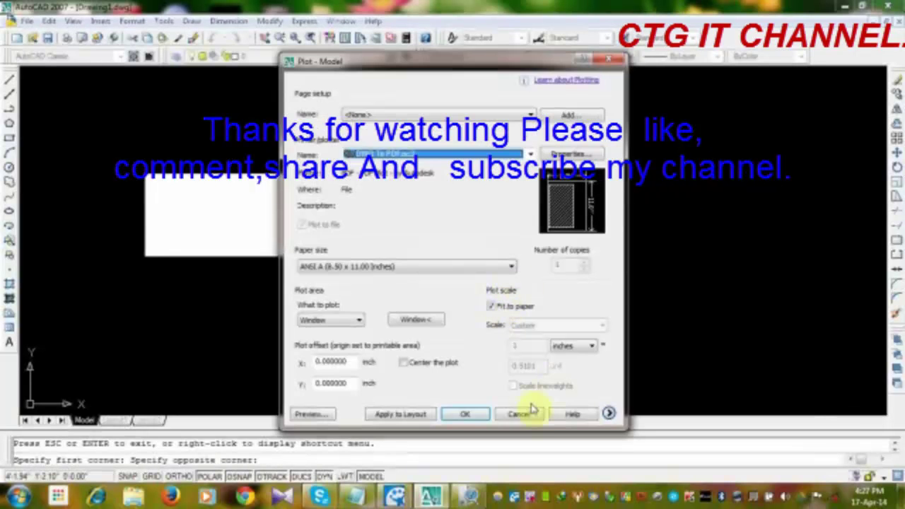
left_click(515, 415)
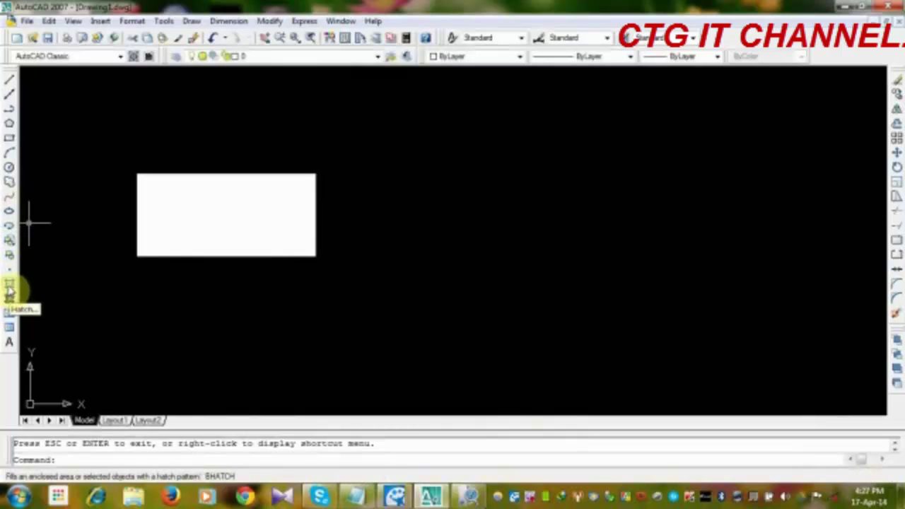
Draw a larger rectangle on the right and fill it solid white with a 2D solid.
left_click(9, 138)
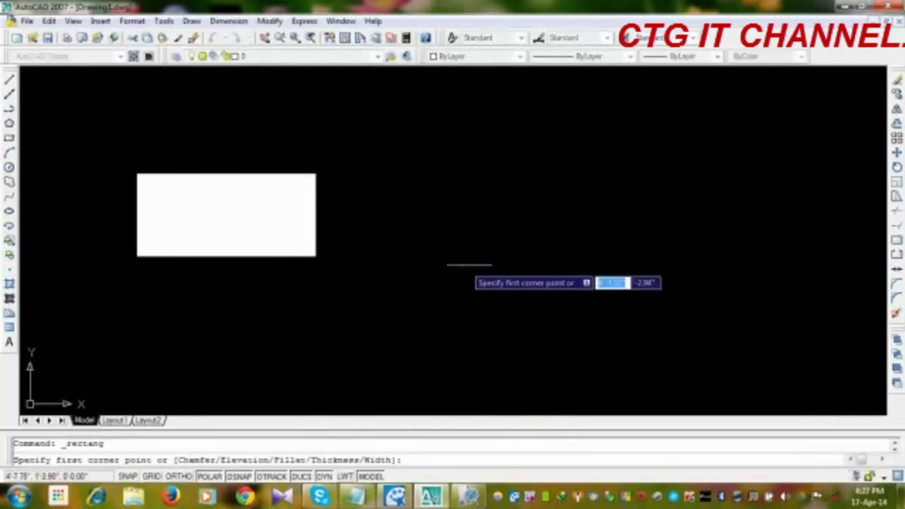
left_click(444, 185)
left_click(638, 297)
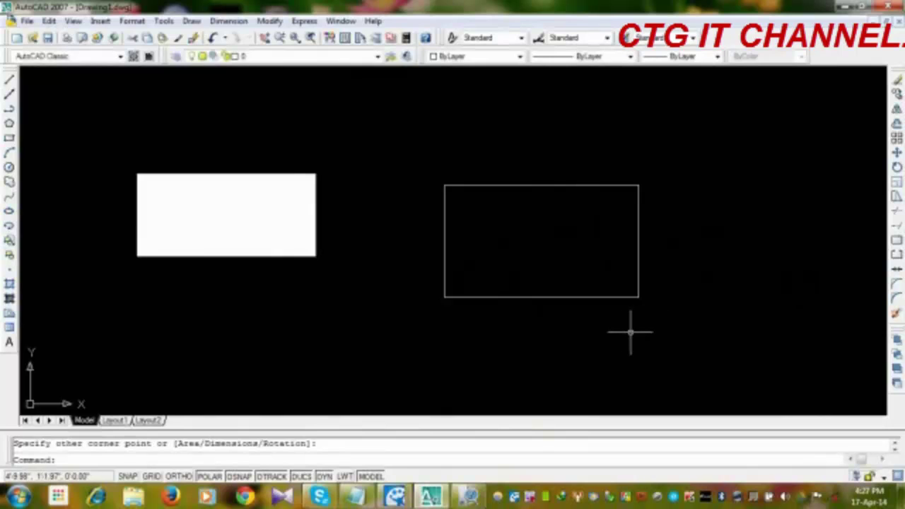
left_click(631, 332)
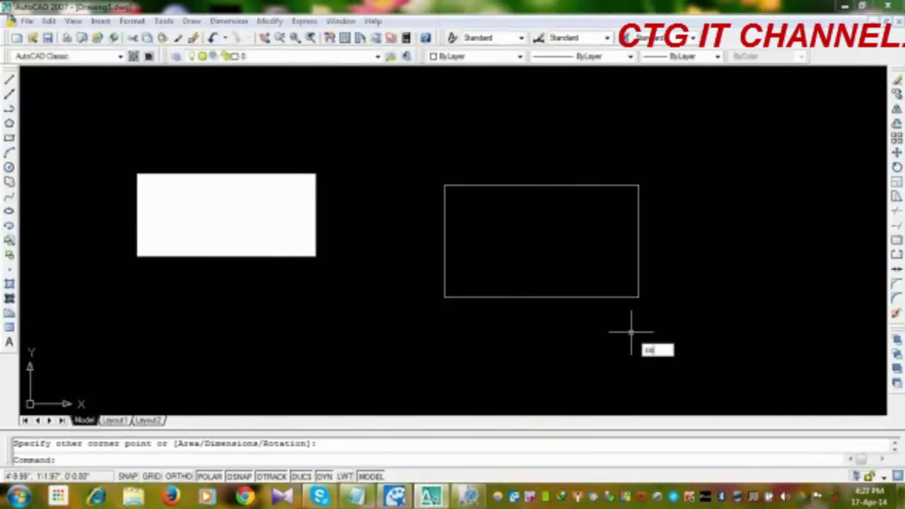
key("Return")
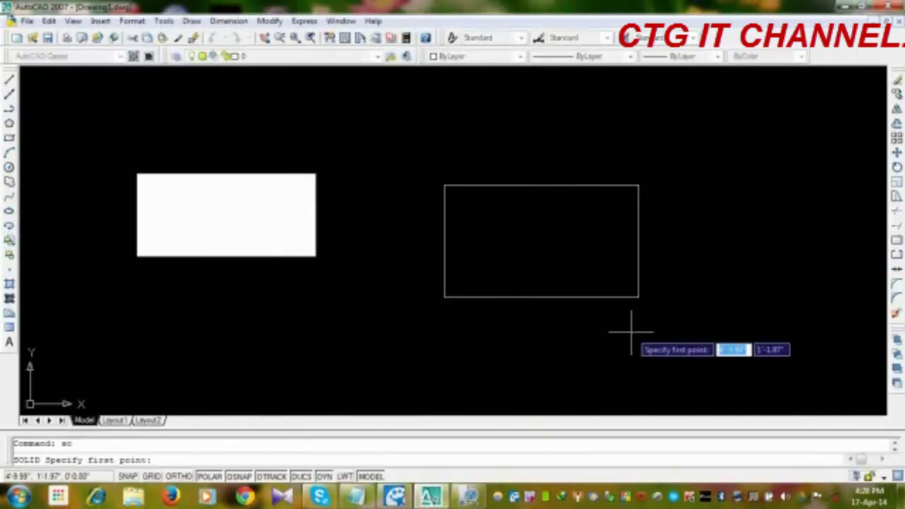
left_click(444, 185)
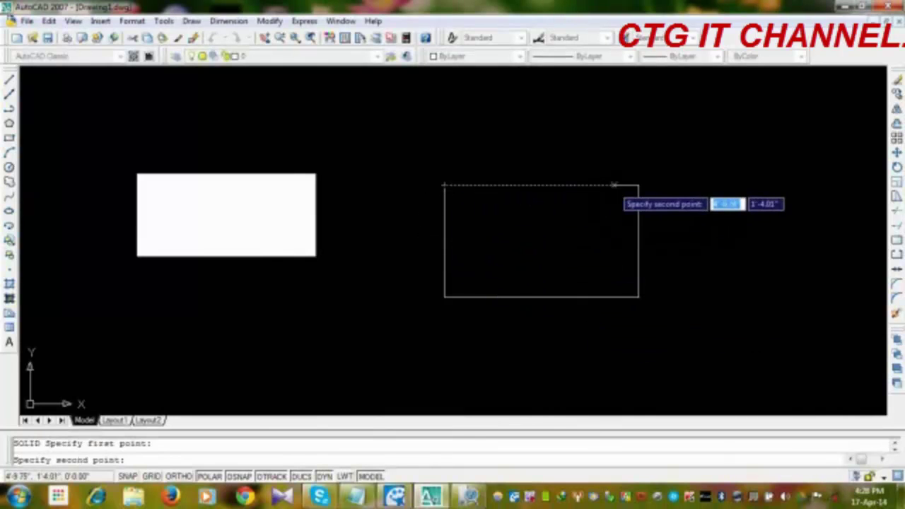
left_click(638, 185)
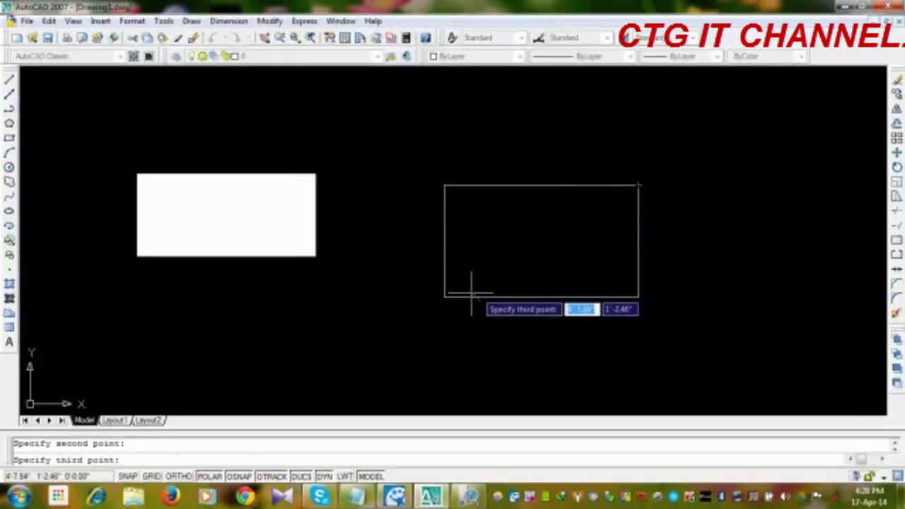
left_click(444, 297)
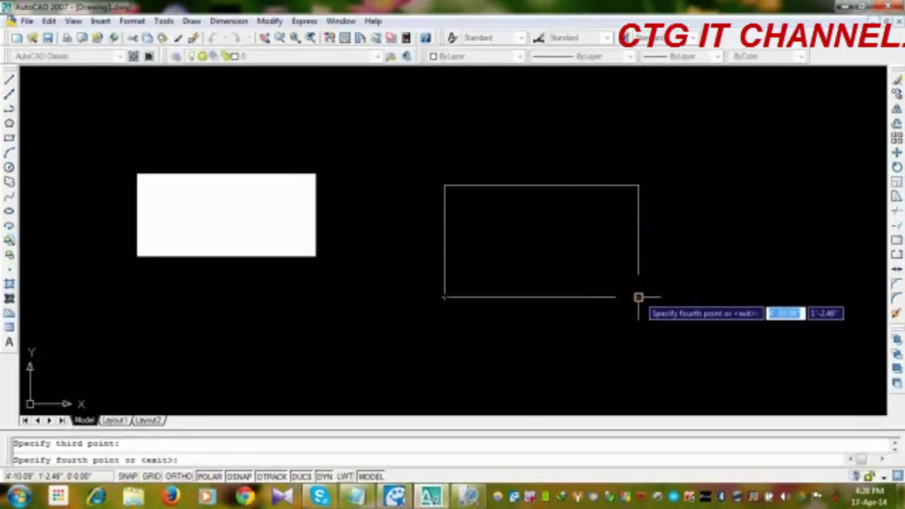
left_click(637, 297)
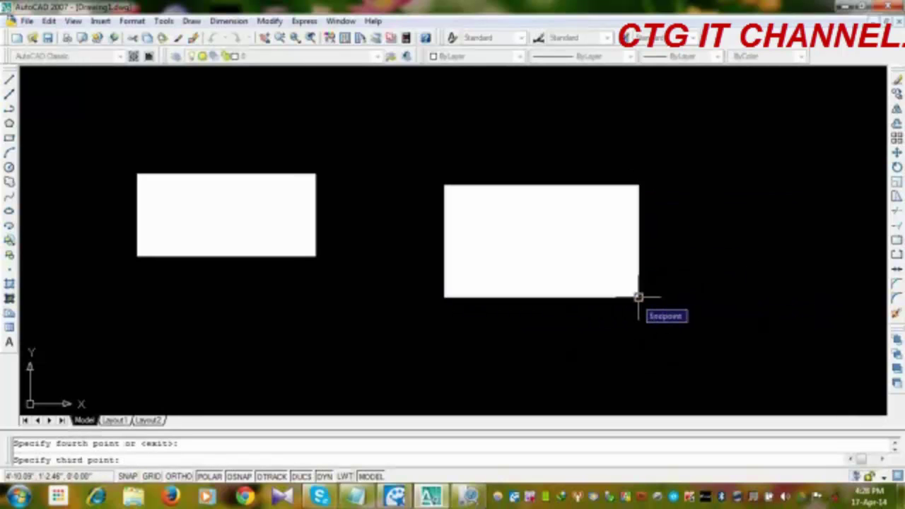
key("Escape")
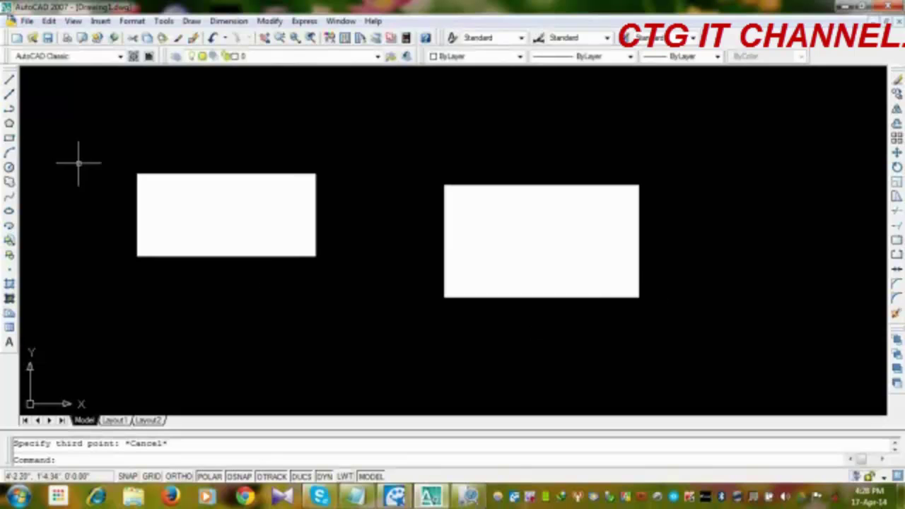
Draw a small rectangle above and fill it with a bowtie-shaped 2D solid via SO.
left_click(9, 137)
left_click(326, 121)
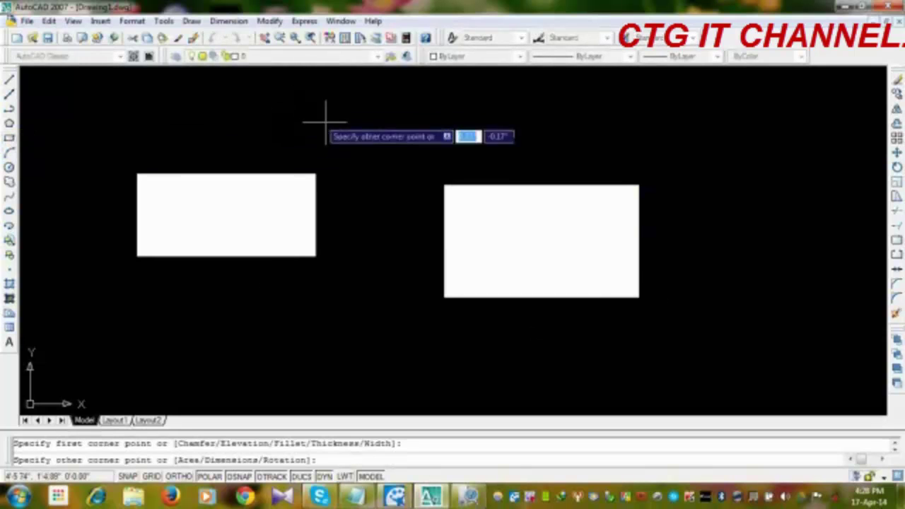
left_click(367, 150)
type("so")
key("Return")
left_click(297, 108)
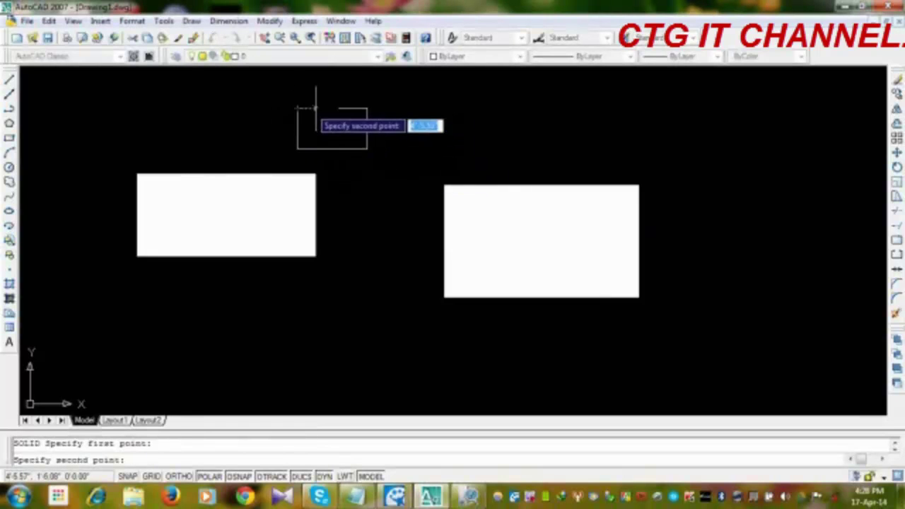
left_click(367, 108)
left_click(366, 149)
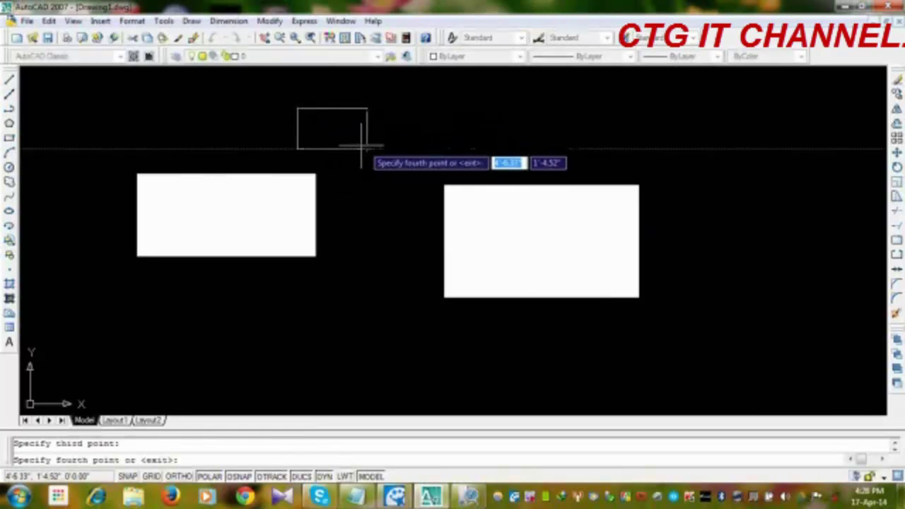
left_click(297, 148)
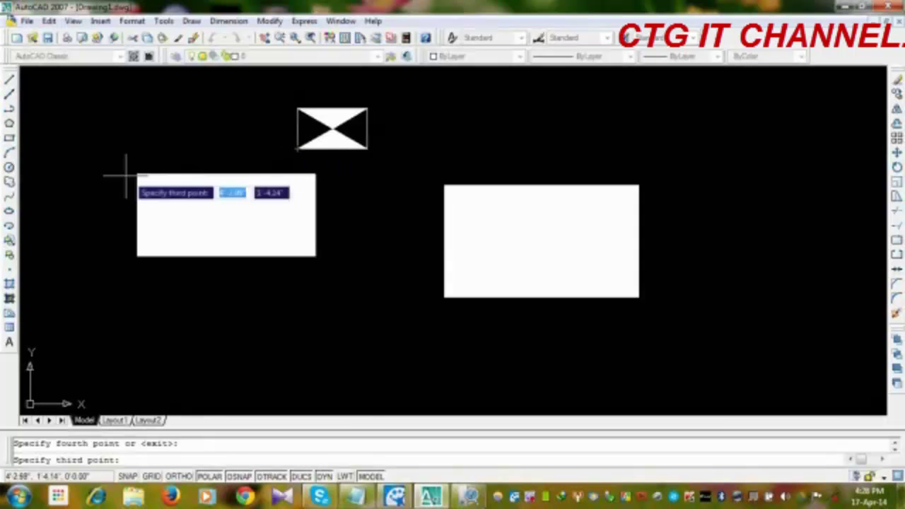
Draw a top-left rectangle and fill it with a bowtie SOLID, picking corners clockwise.
left_click(10, 138)
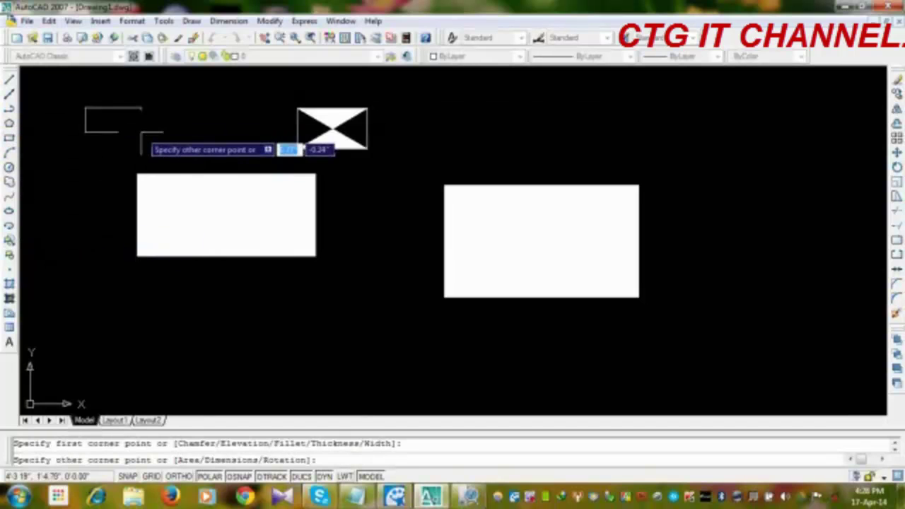
left_click(183, 146)
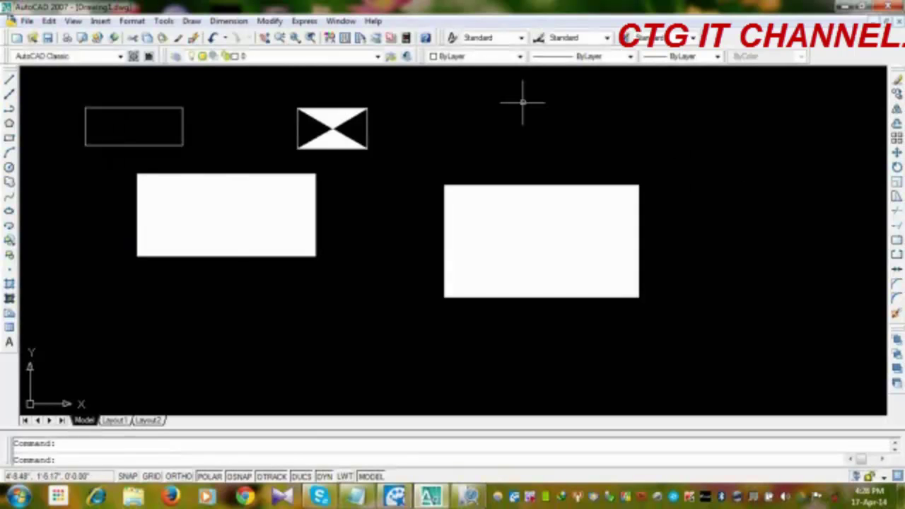
type("so")
key("Return")
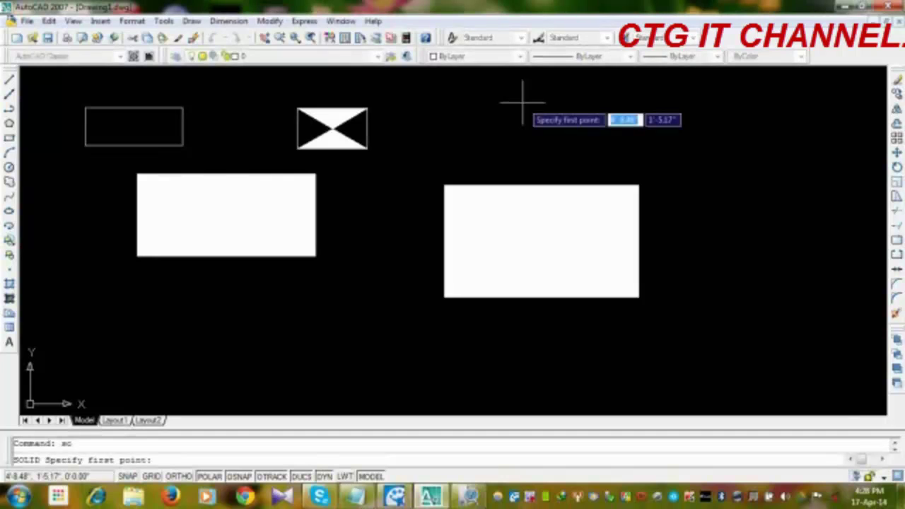
left_click(85, 108)
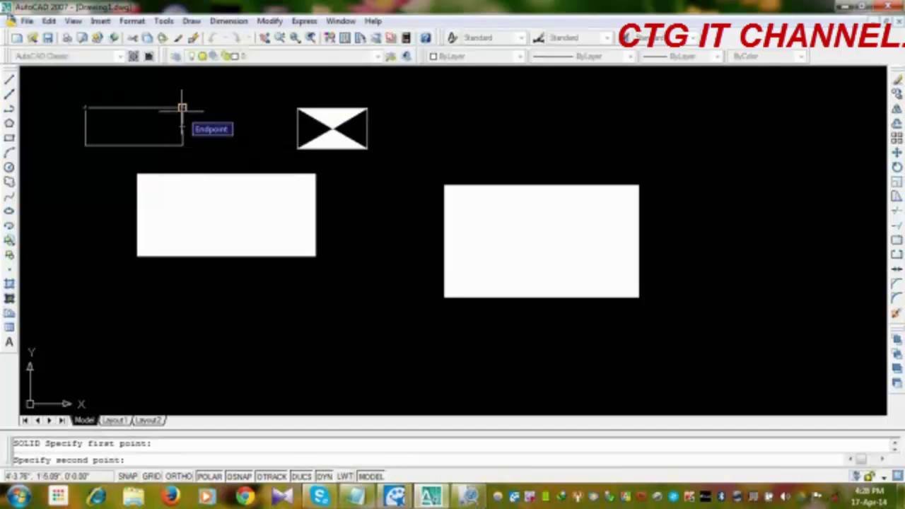
left_click(182, 107)
left_click(182, 146)
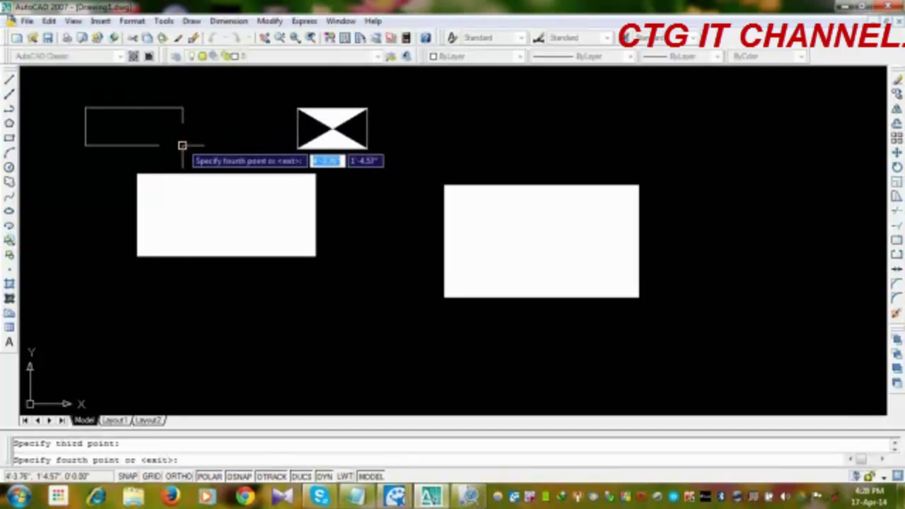
left_click(85, 146)
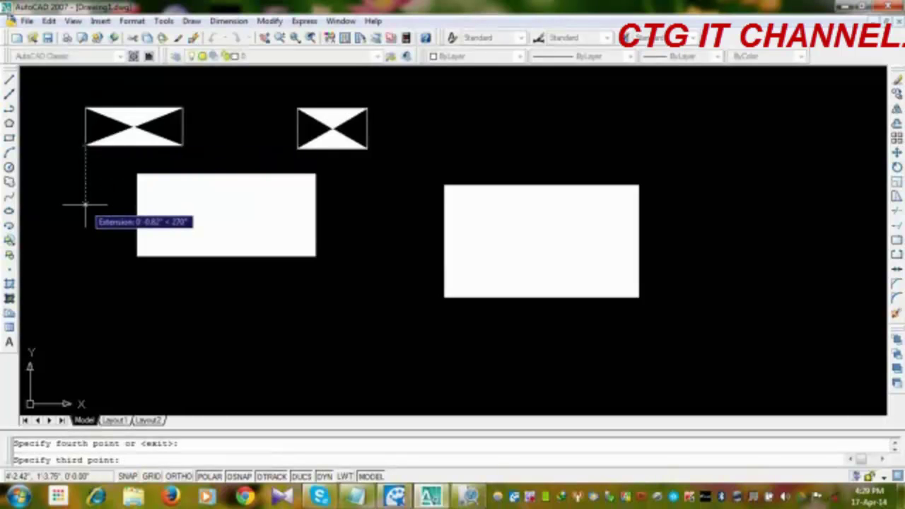
left_click(85, 205)
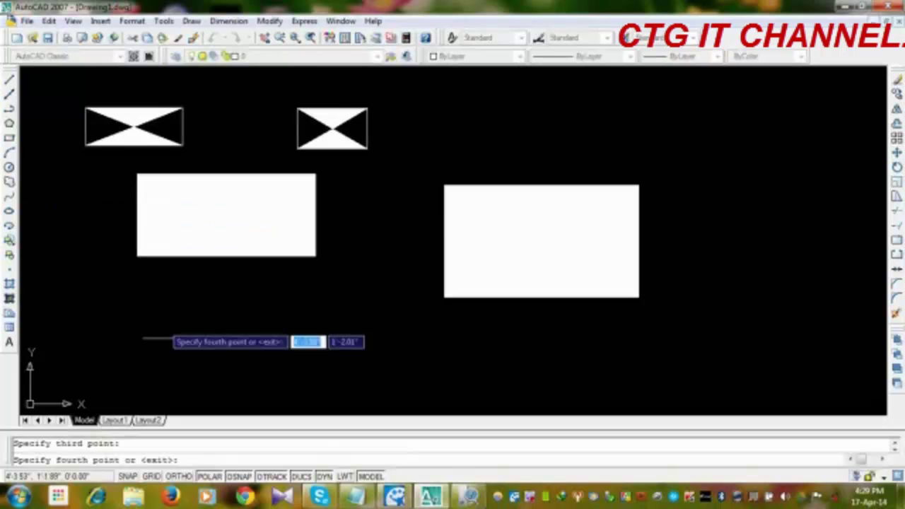
Draw a lower-left rectangle and fill it solid white with SO, picking corners in Z order.
left_click(10, 138)
left_click(135, 297)
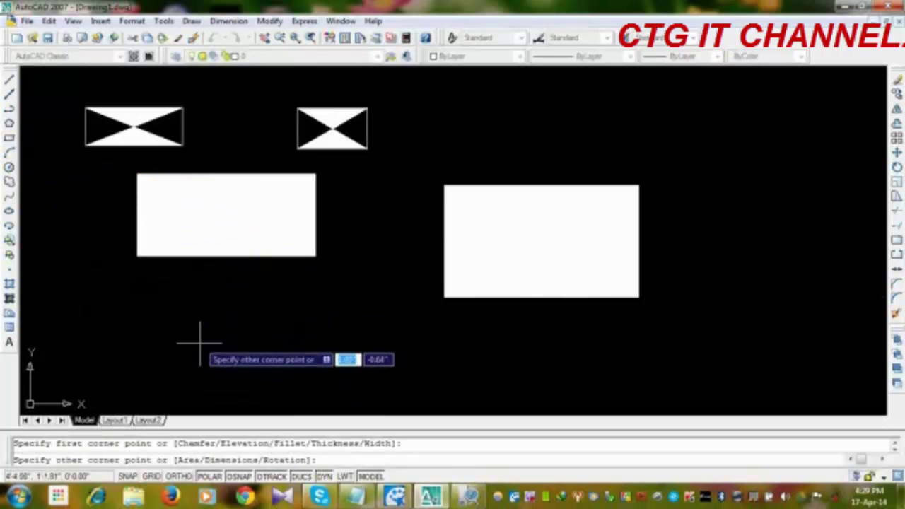
left_click(219, 352)
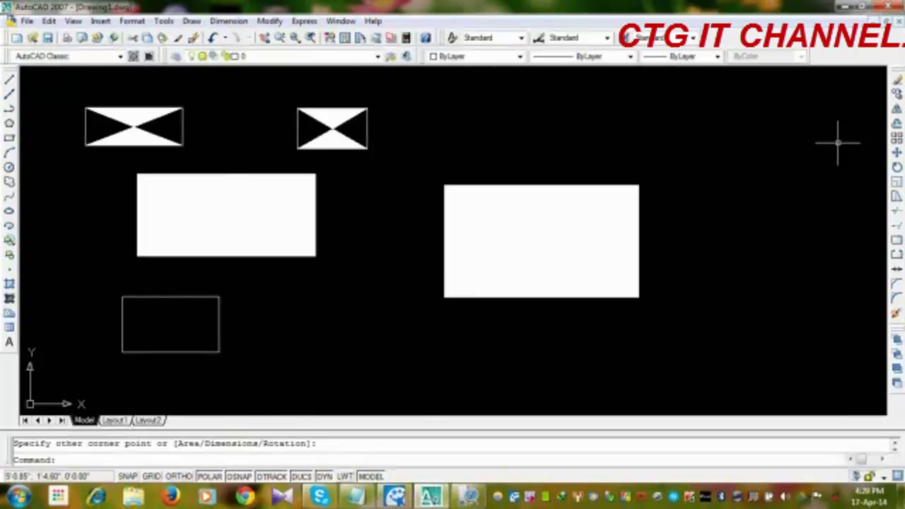
type("so")
key("Return")
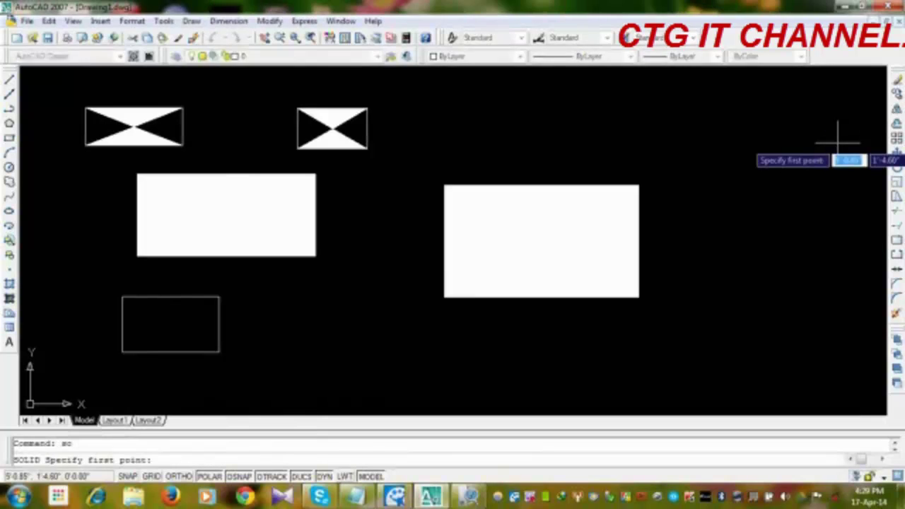
left_click(122, 297)
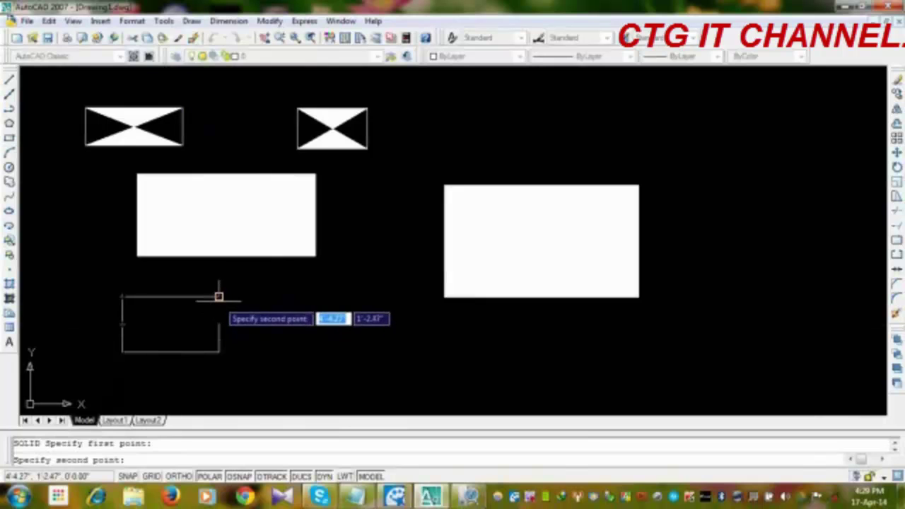
left_click(219, 297)
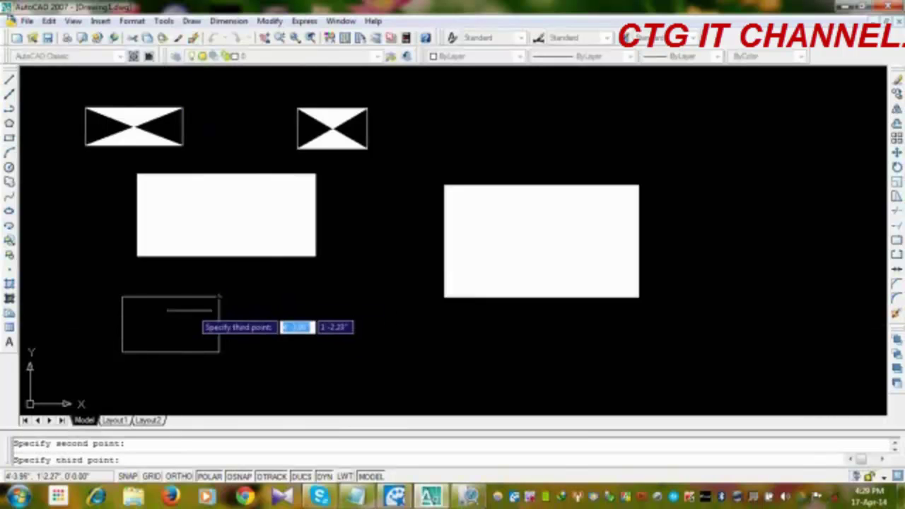
left_click(123, 352)
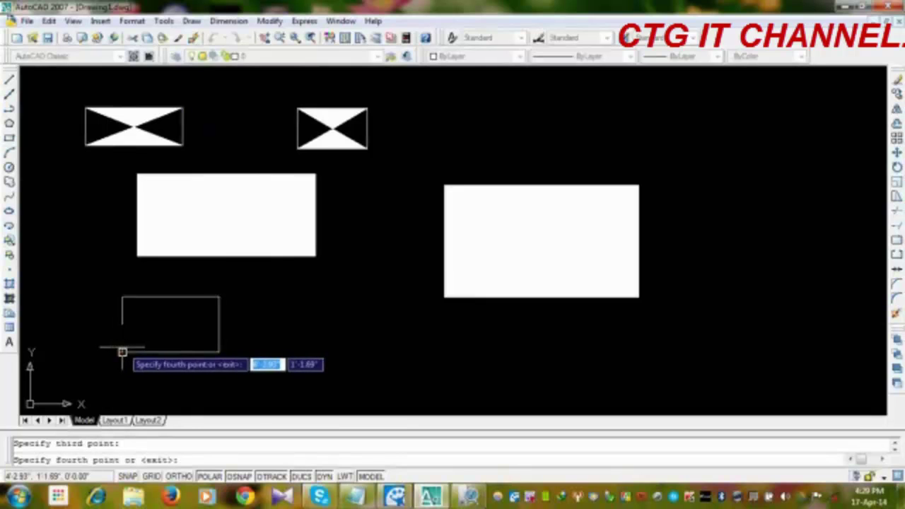
left_click(218, 351)
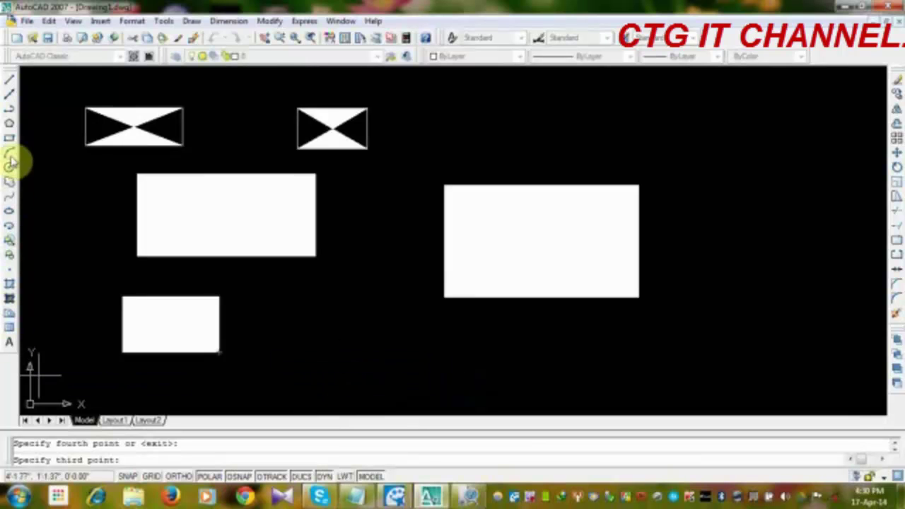
left_click(10, 110)
left_click(503, 116)
left_click(641, 129)
left_click(733, 237)
left_click(691, 335)
left_click(494, 368)
left_click(342, 259)
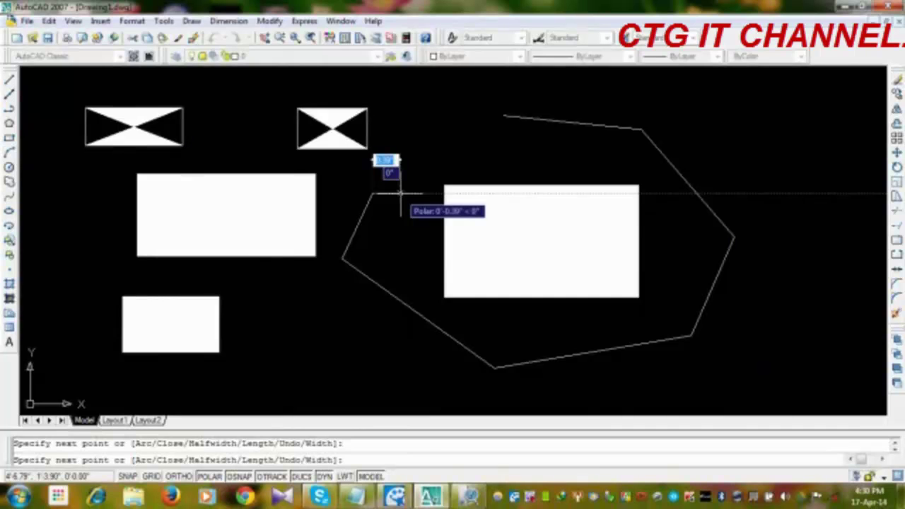
key("Escape")
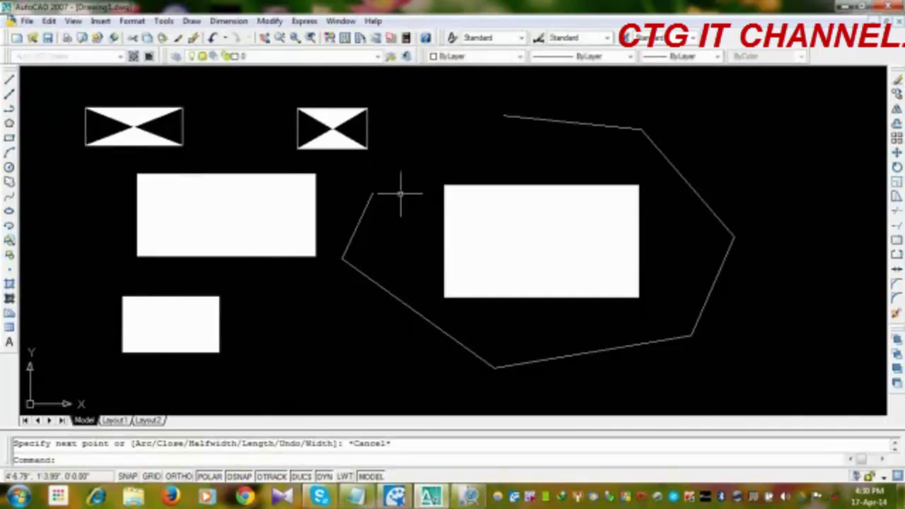
left_click(661, 84)
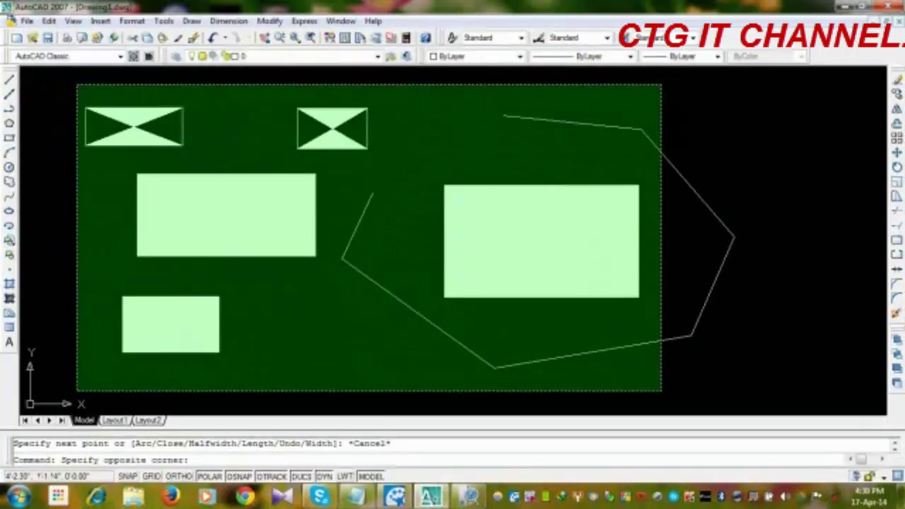
left_click(74, 388)
key("Delete")
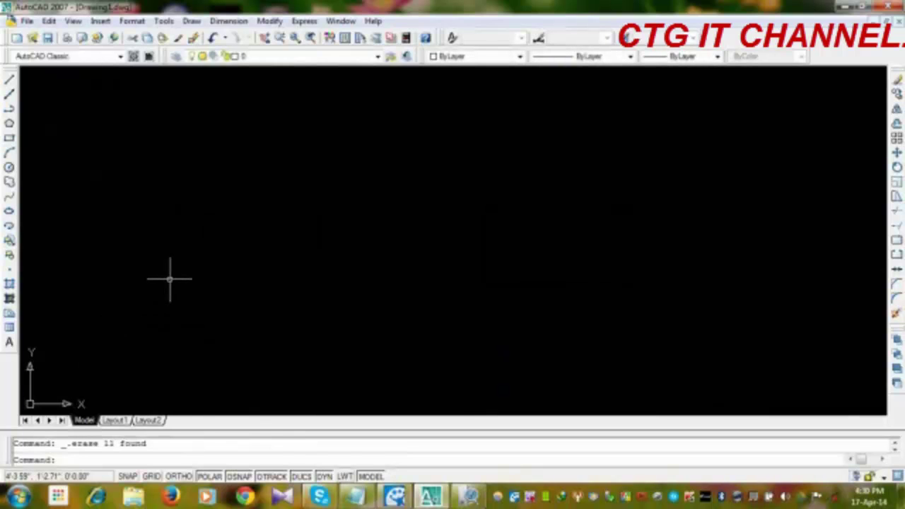
Draw a looping freehand doodle with SKETCH and record it as 128 lines.
type("l")
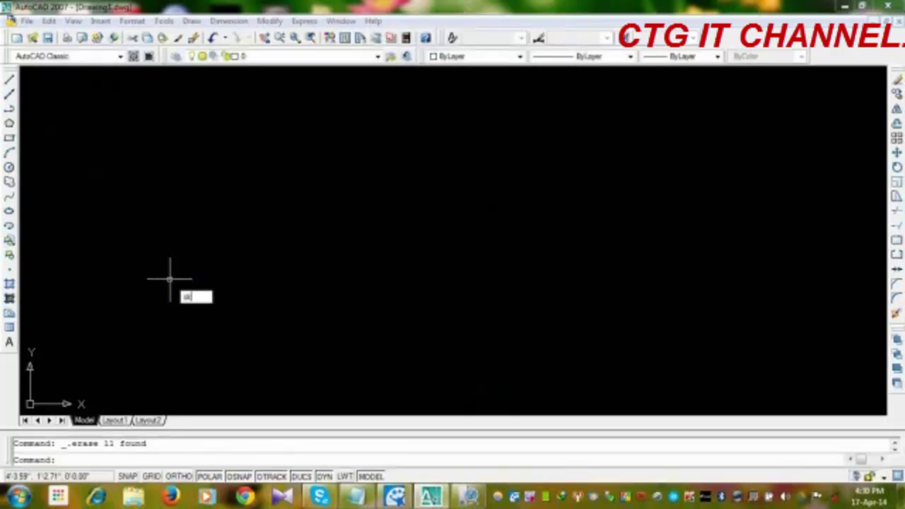
type("etch")
key("Return")
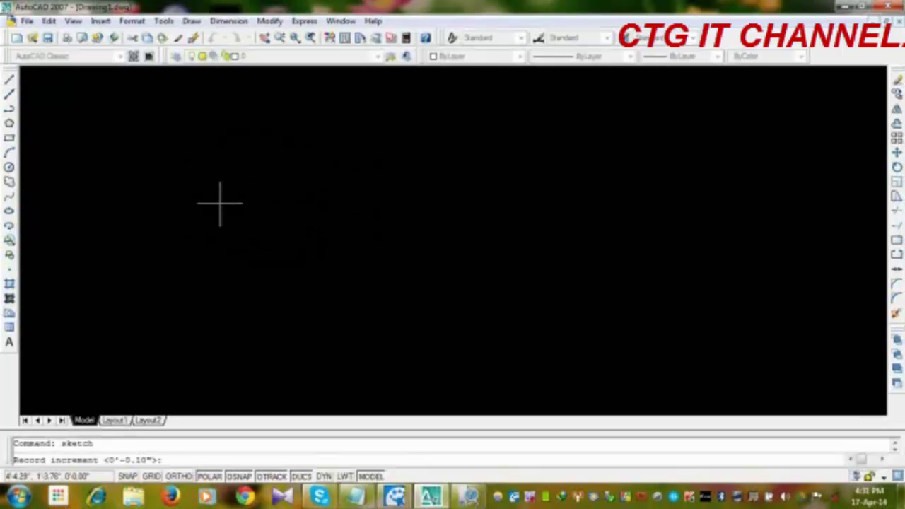
left_click(220, 203)
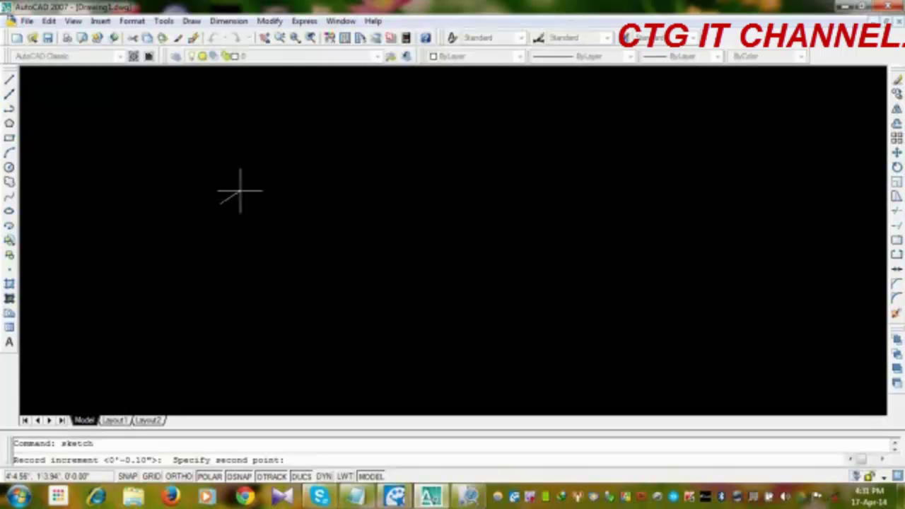
left_click(241, 191)
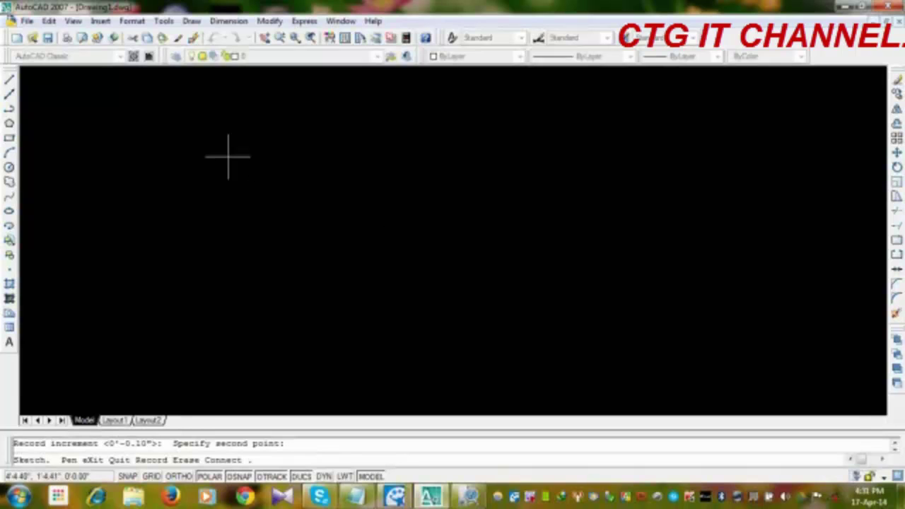
left_click(271, 137)
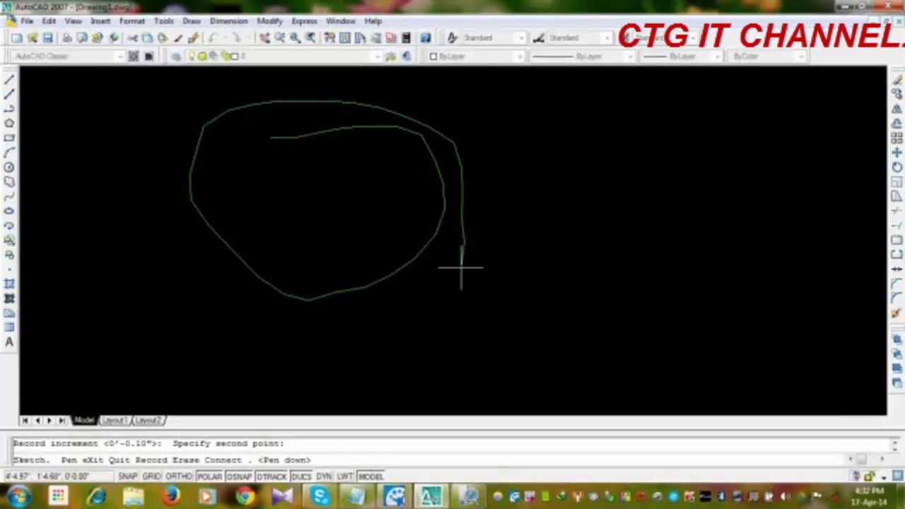
mouse_move(461, 268)
left_mouse_down()
mouse_move(424, 277)
mouse_move(329, 218)
mouse_move(232, 233)
mouse_move(252, 282)
mouse_move(262, 222)
mouse_move(170, 238)
mouse_move(141, 174)
mouse_move(205, 123)
mouse_move(282, 127)
mouse_move(445, 191)
mouse_move(652, 171)
mouse_move(406, 254)
mouse_move(353, 259)
mouse_move(400, 272)
mouse_move(401, 315)
left_mouse_up()
key("Return")
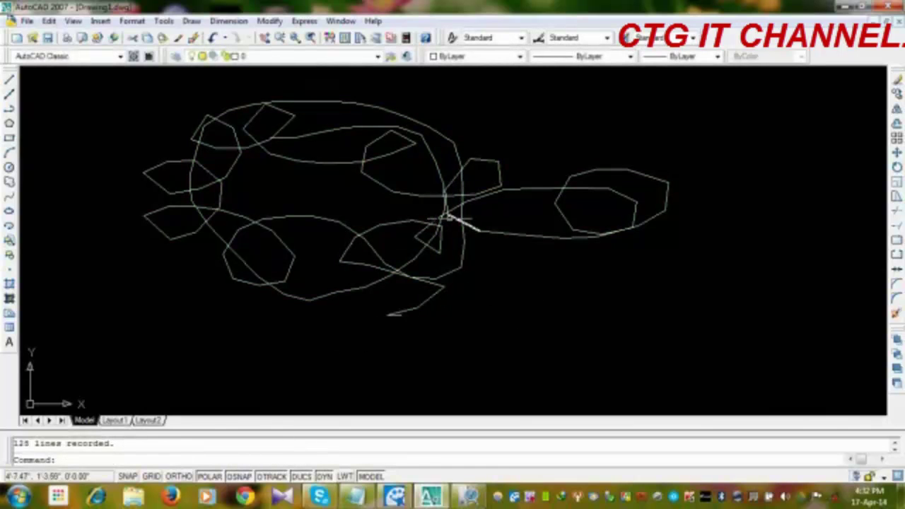
Start another freehand sketch off to the side and discard it unrecorded.
middle_click_drag(457, 208, 394, 202)
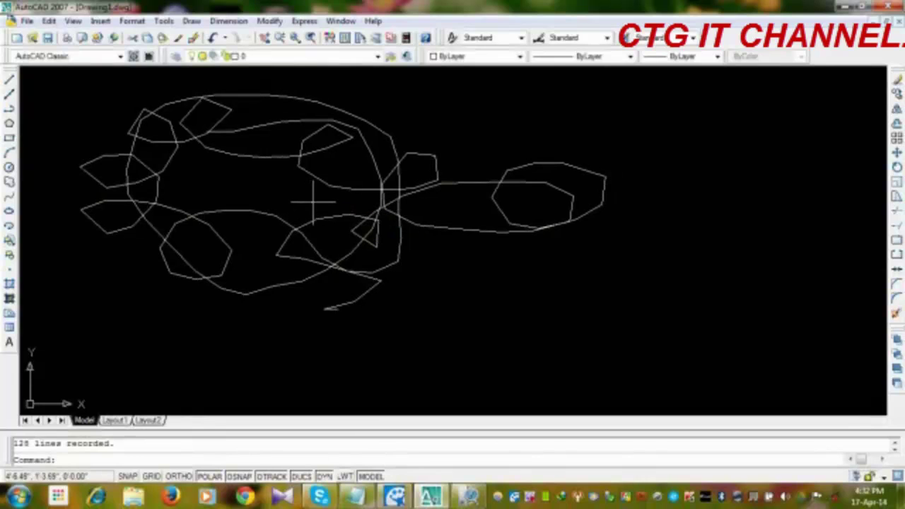
key("Return")
left_click(478, 320)
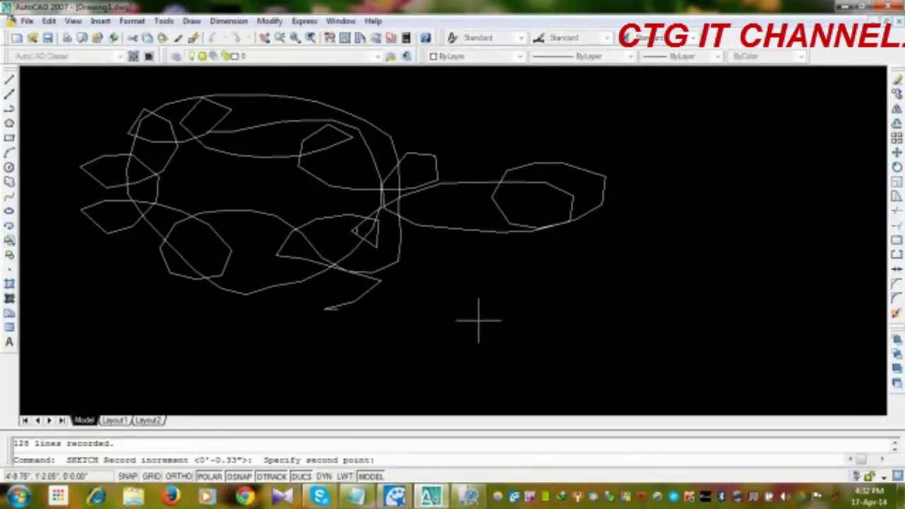
left_click(559, 277)
left_click(652, 114)
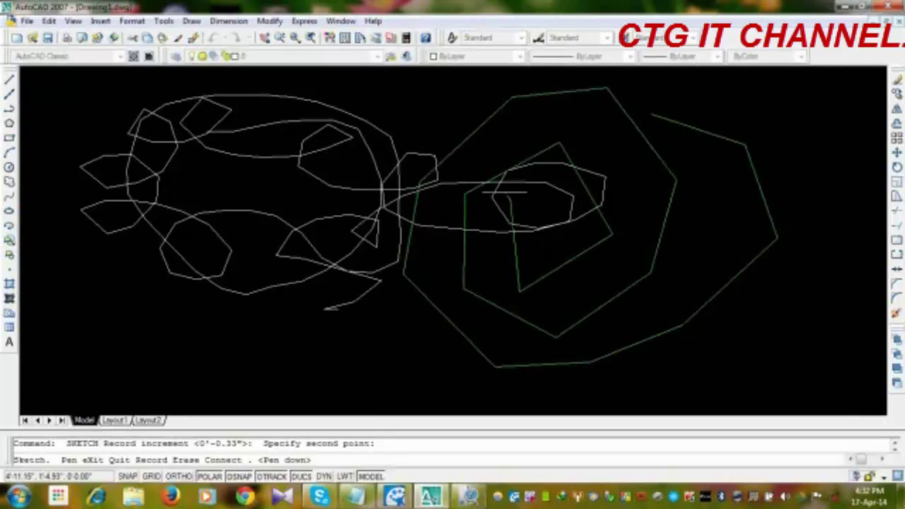
key("Escape")
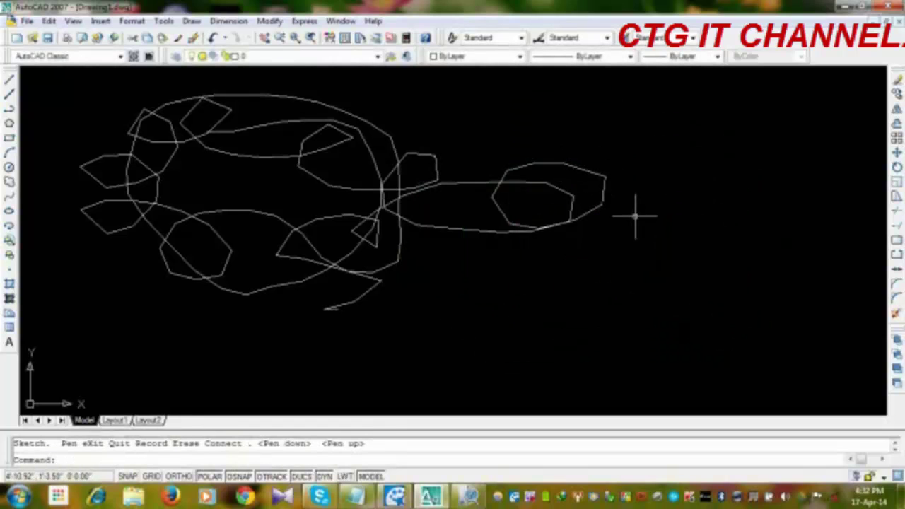
key("Return")
middle_click_drag(634, 216, 248, 294)
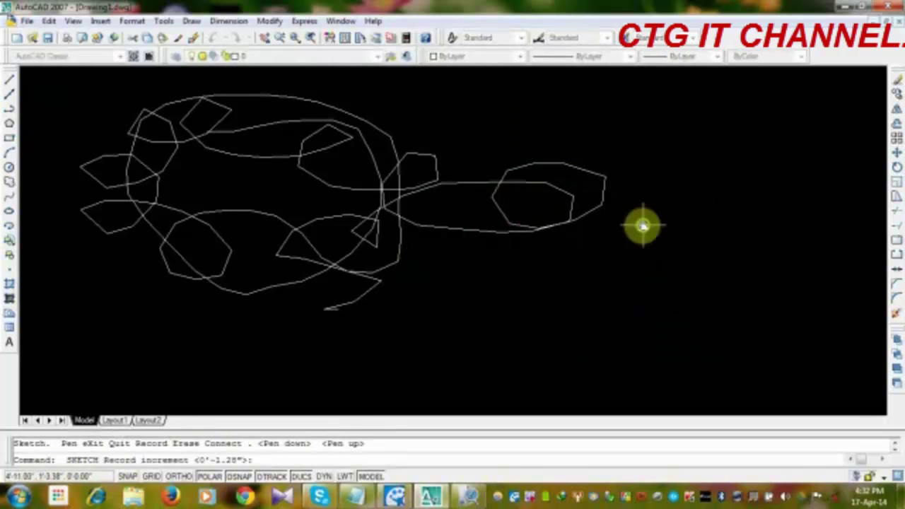
Sketch a set of nested oval loops and record them as 334 lines.
left_click(420, 205)
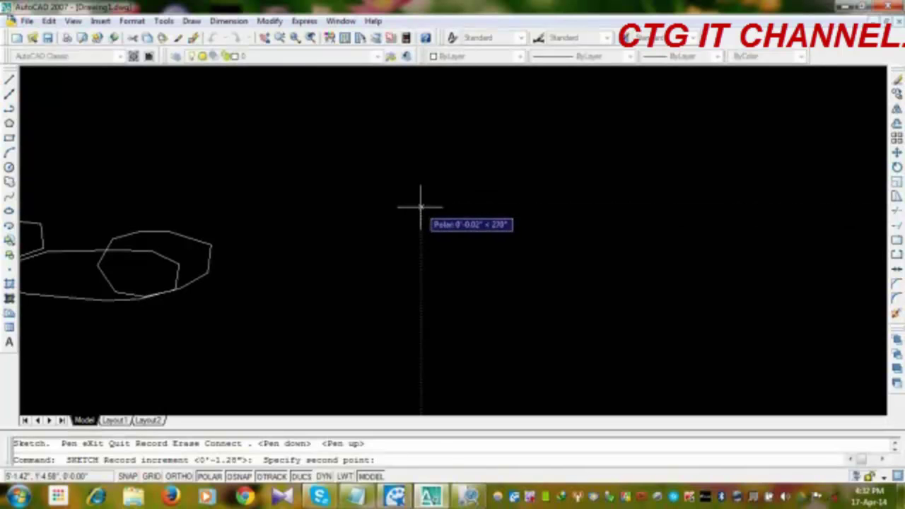
left_click(420, 207)
left_click(414, 172)
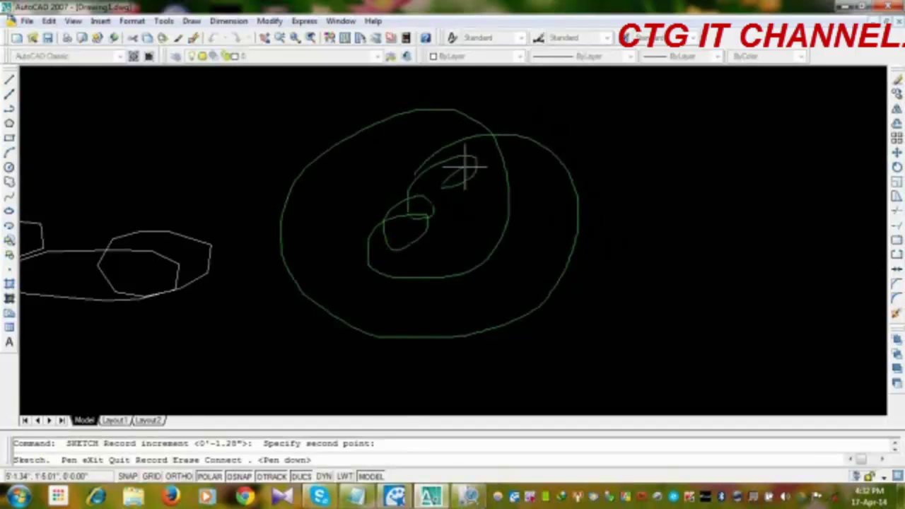
key("Return")
key("Return")
Sketch extra letter-like strokes further right, then quit without recording them.
left_click(674, 174)
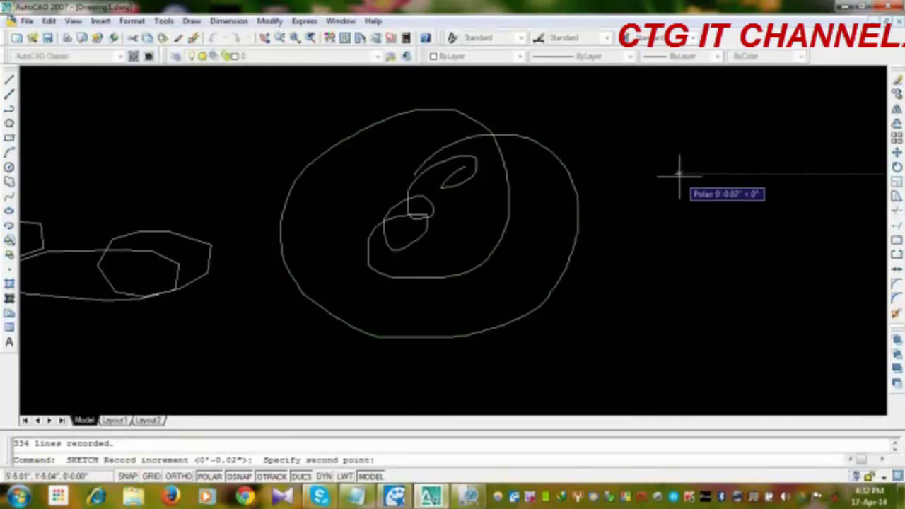
left_click(677, 175)
left_click(678, 138)
left_click(680, 174)
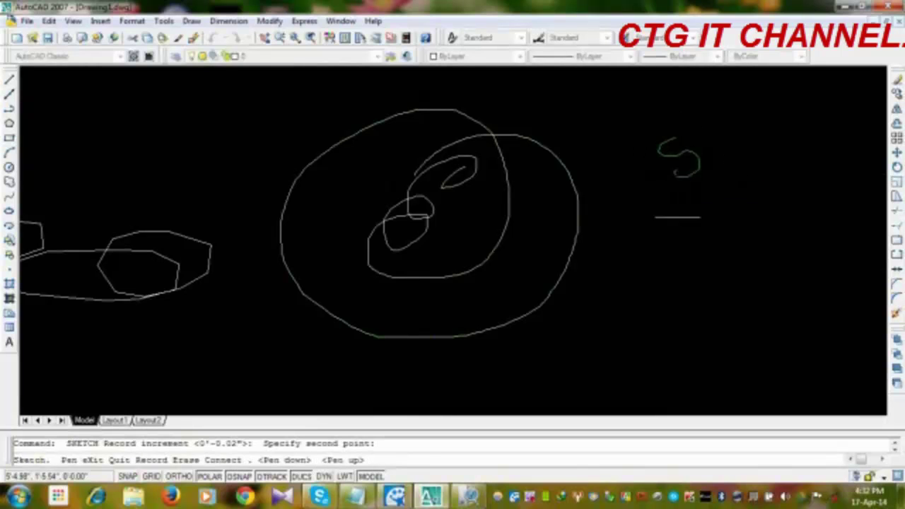
left_click(630, 231)
left_click(642, 322)
left_click(651, 223)
left_click(647, 274)
left_click(635, 267)
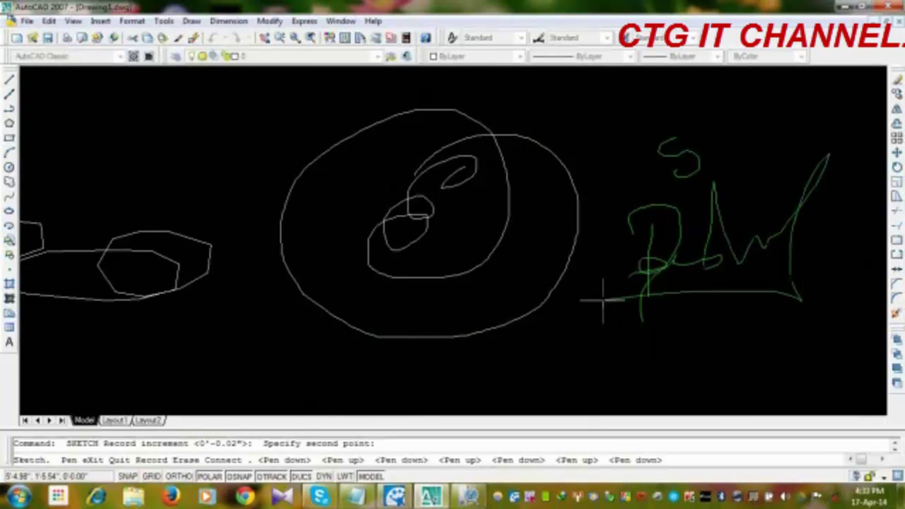
left_click(784, 270)
scroll(626, 262, "down", 1)
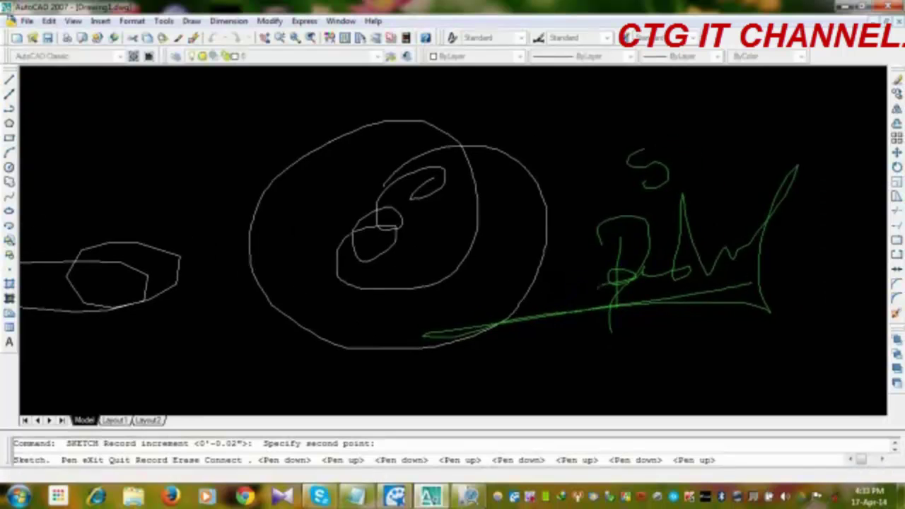
scroll(597, 279, "down", 3)
key("Escape")
Erase all the freehand sketches, then the leftover arc, using window selections.
left_click(647, 197)
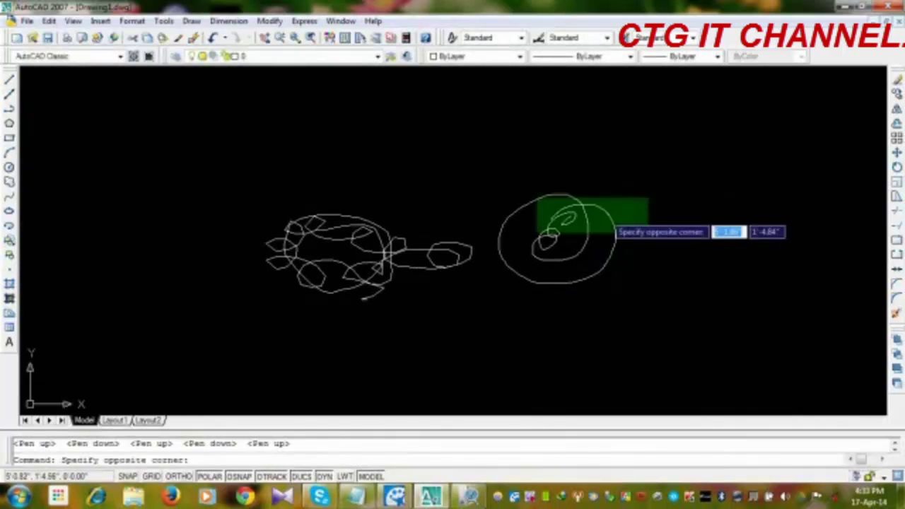
left_click(126, 313)
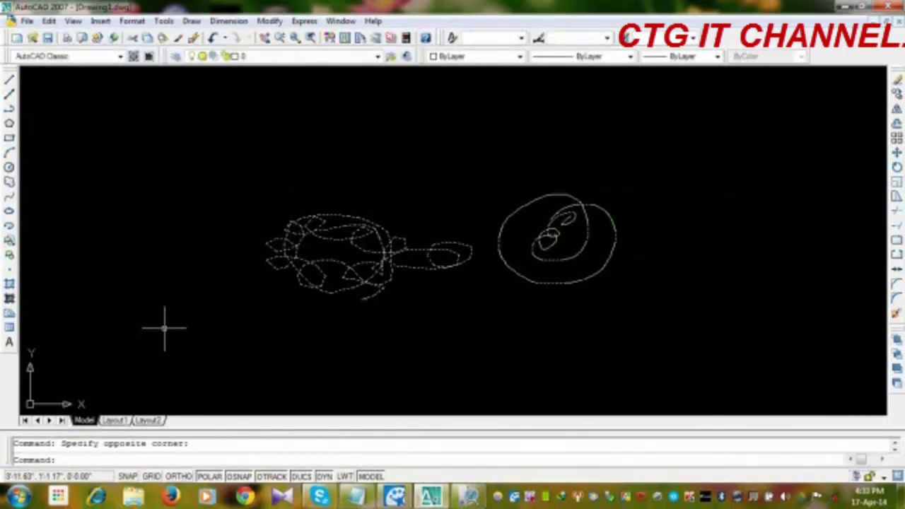
key("Delete")
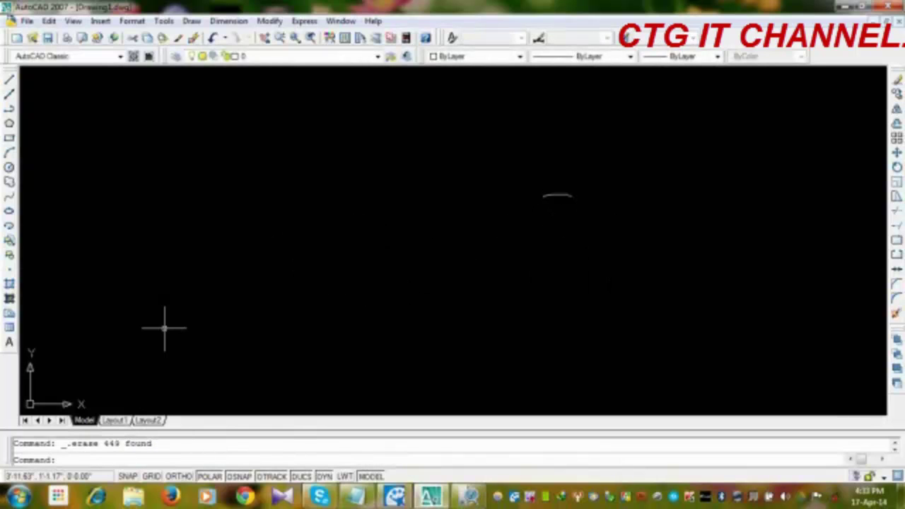
left_click(537, 176)
left_click(460, 239)
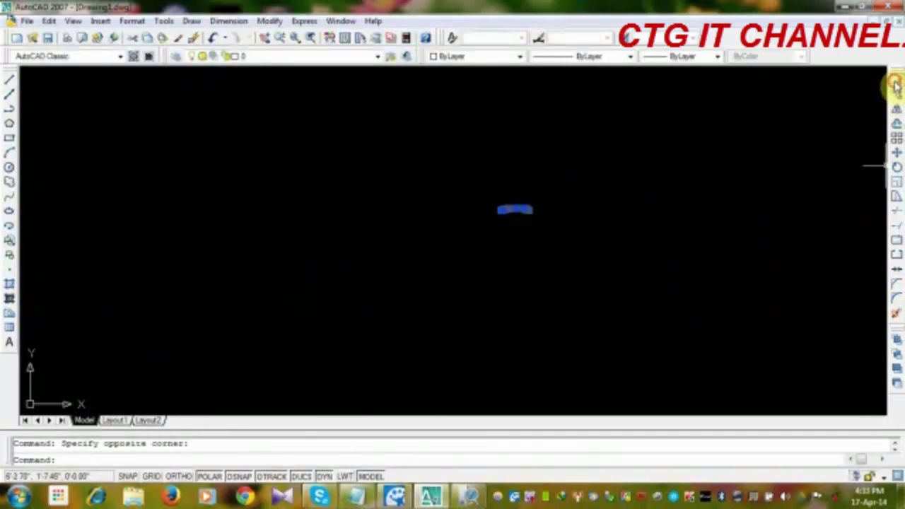
key("Delete")
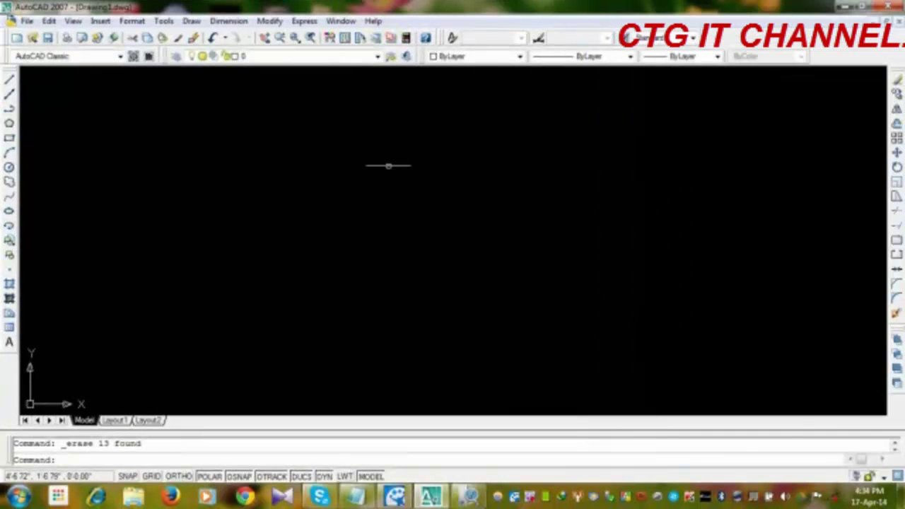
left_click(337, 218)
Draw a wide rectangle near the middle of the empty drawing.
left_click(8, 142)
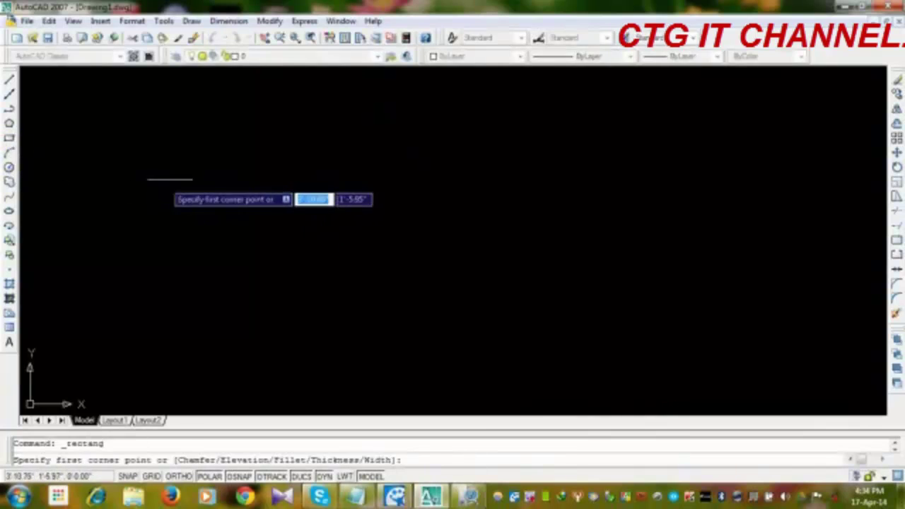
left_click(173, 172)
left_click(550, 321)
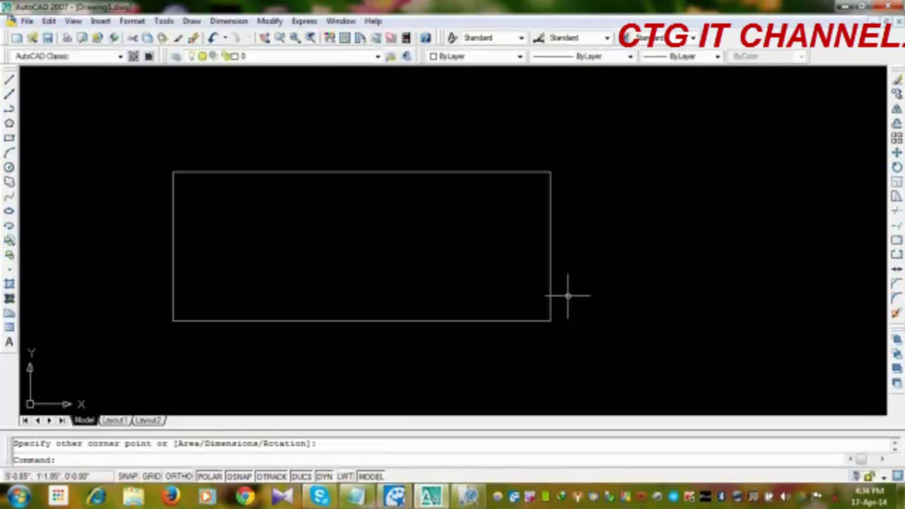
middle_click_drag(404, 295, 402, 285)
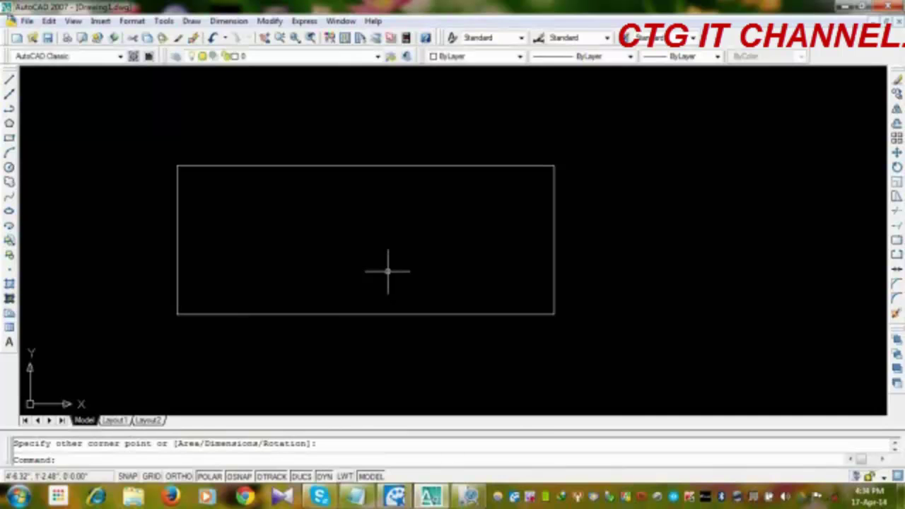
Measure the rectangle's four corners with AREA: 70.81 sq in, perimeter 3'-1.33".
type("area")
key("Return")
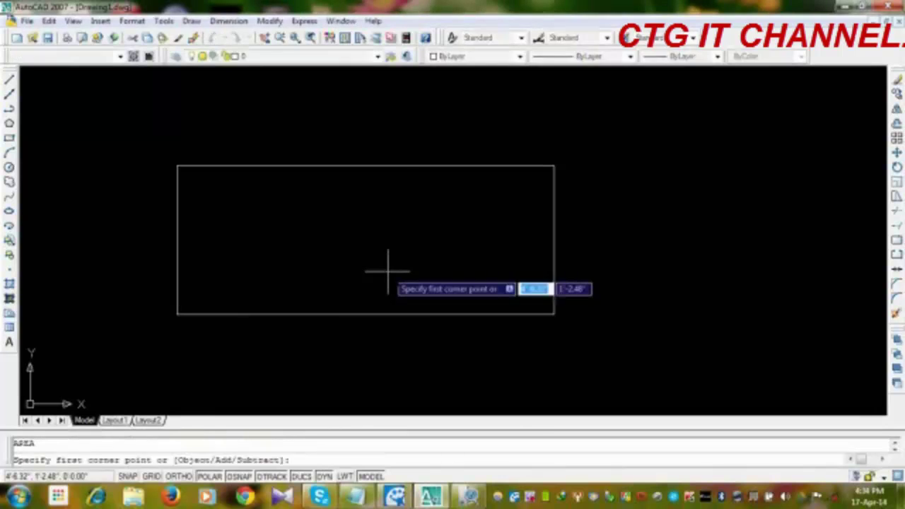
left_click(173, 165)
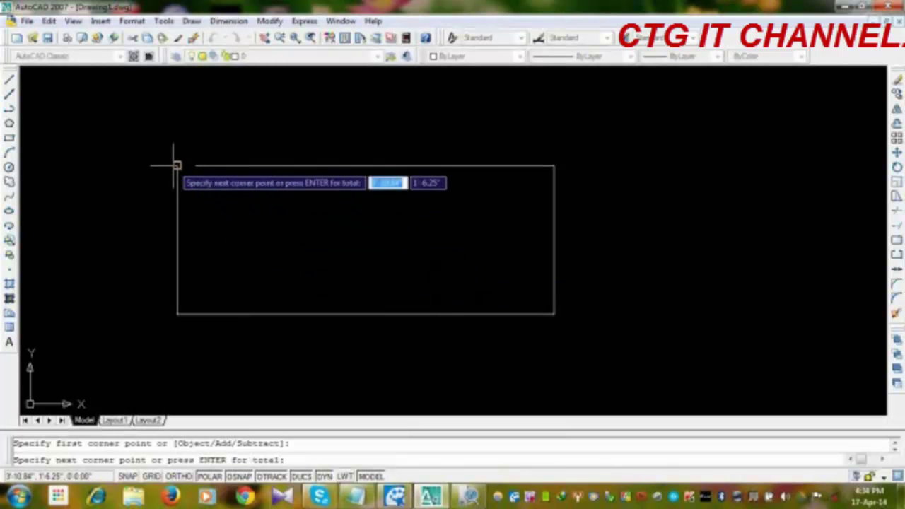
left_click(554, 166)
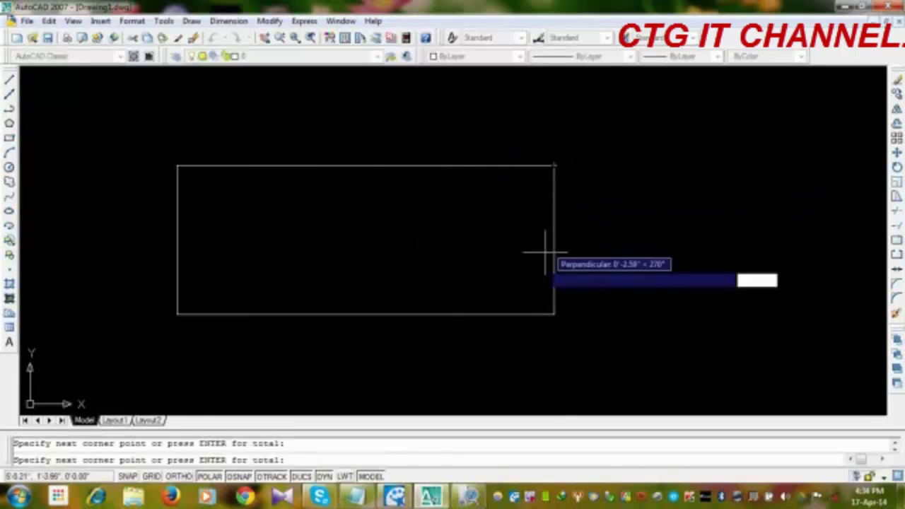
left_click(554, 313)
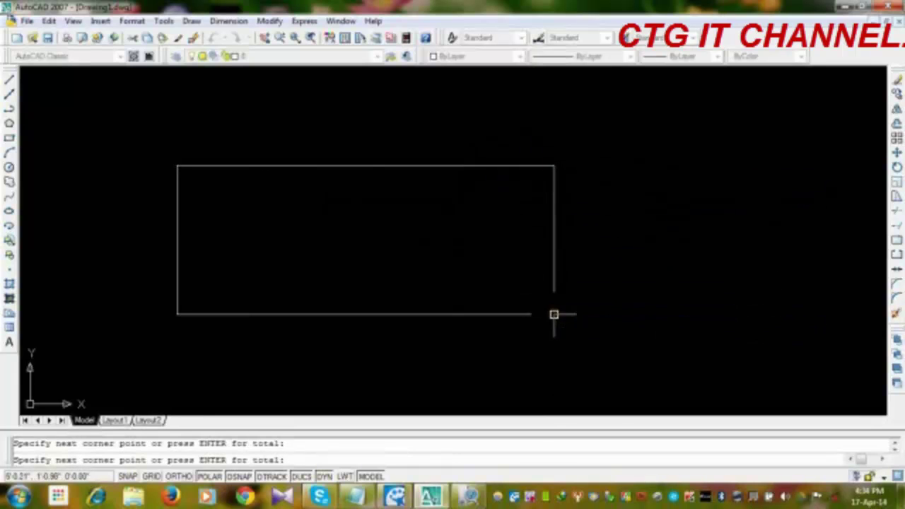
left_click(176, 313)
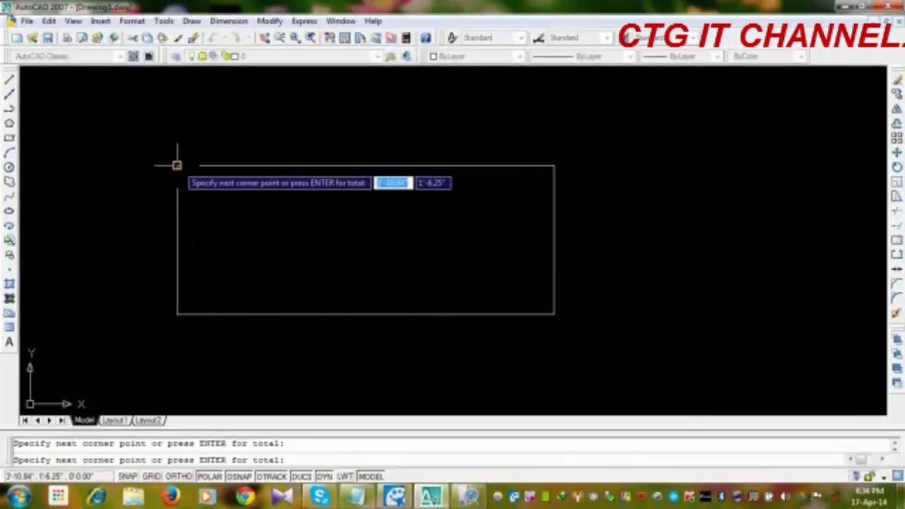
key("Return")
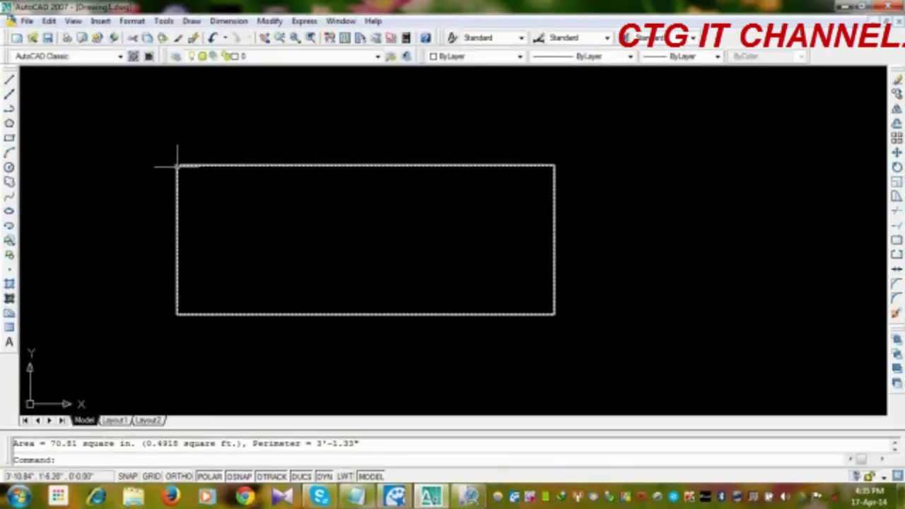
Draw a 3-point arc from the rectangle's top-left corner, over the top, to its top-right corner.
left_click(9, 152)
left_click(177, 166)
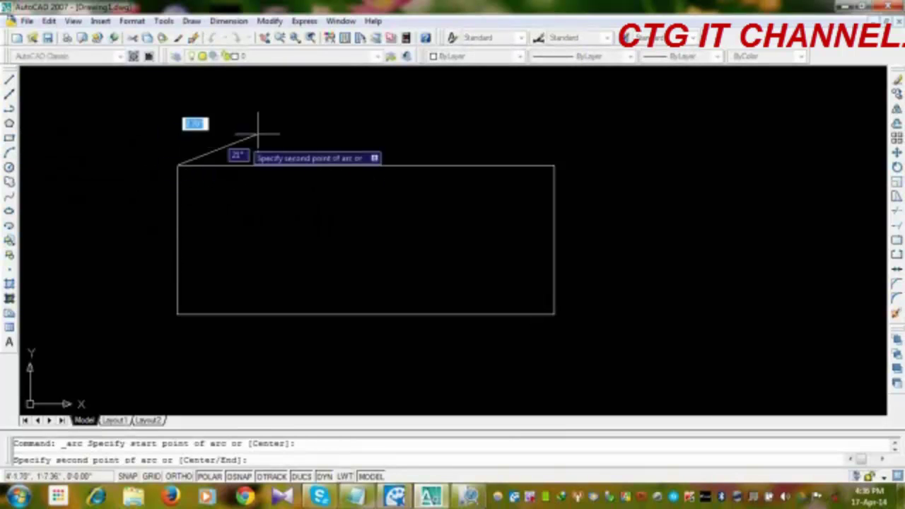
left_click(334, 97)
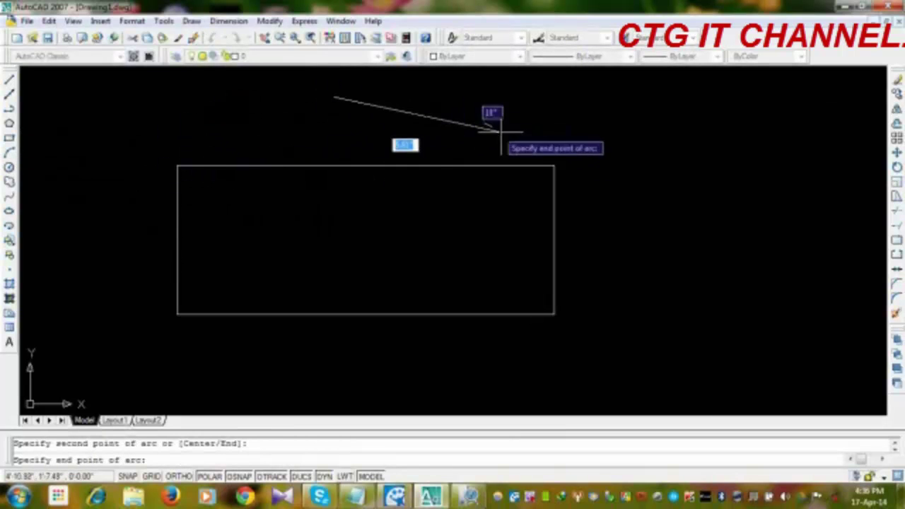
left_click(553, 165)
middle_click_drag(309, 245, 304, 256)
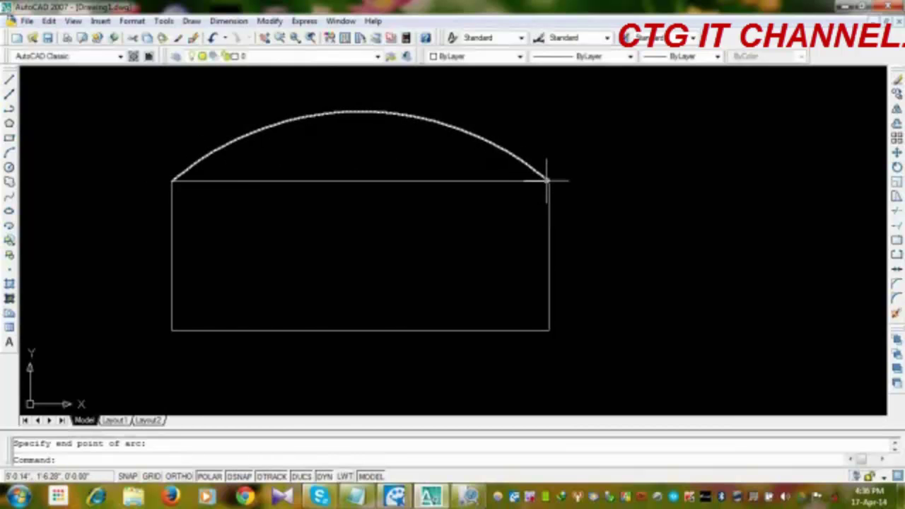
Window-select the rectangle, then clear the selection without changing it.
left_click(467, 166)
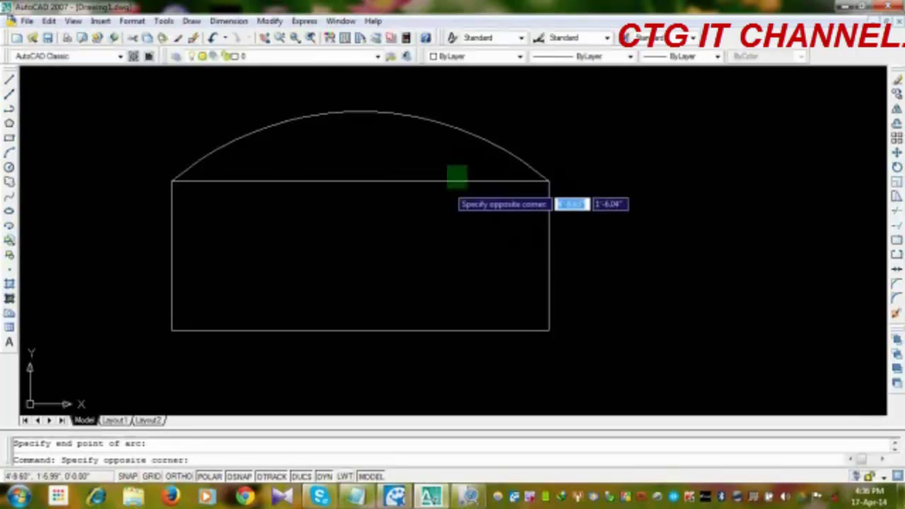
left_click(436, 196)
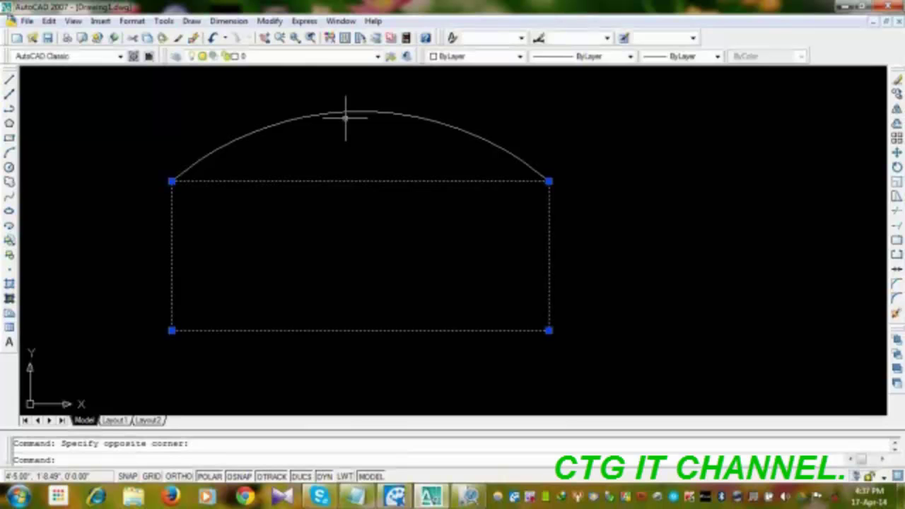
key("Escape")
Draw a polyline segment from the rectangle's top-left corner to the arc's highest point.
left_click(9, 108)
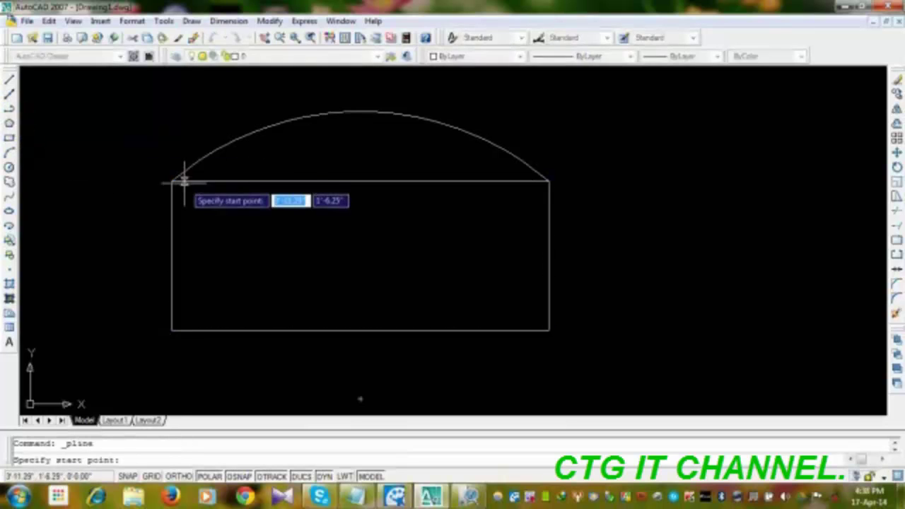
left_click(172, 181)
left_click(360, 111)
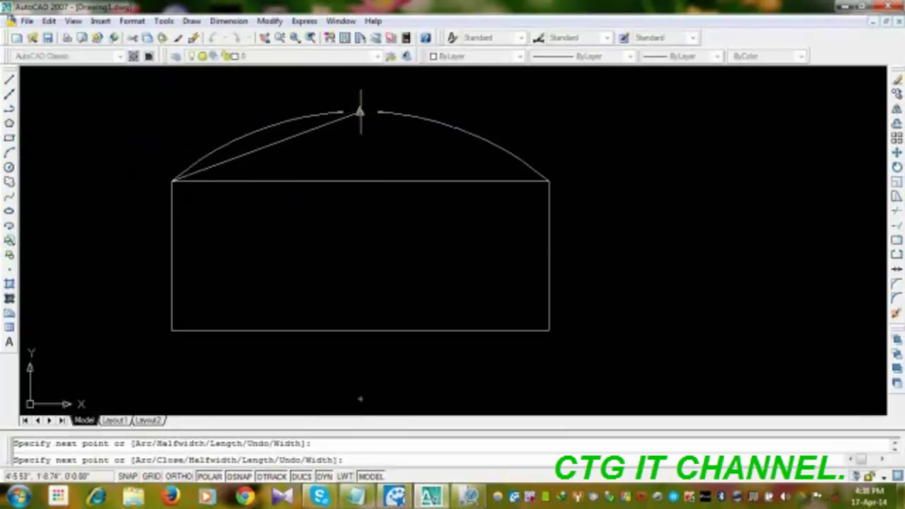
key("Return")
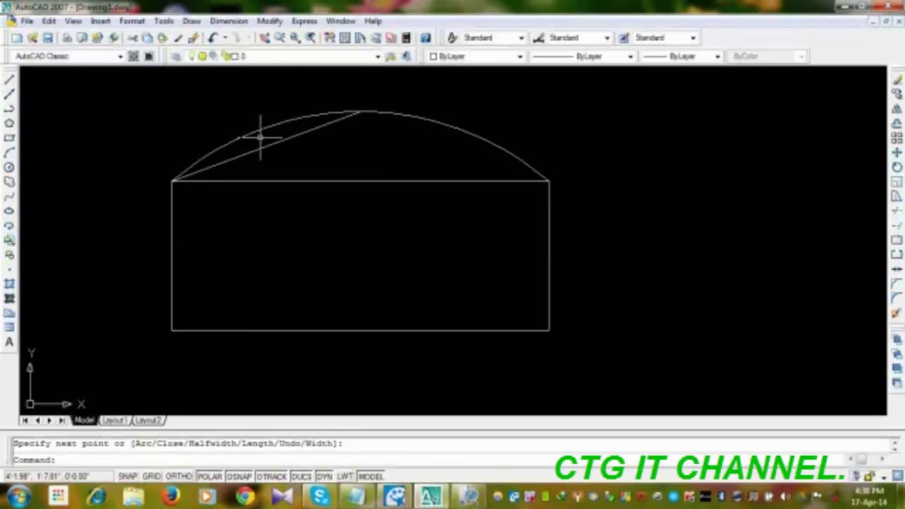
Select the arc and the rectangle with crossing windows and erase them.
left_click(250, 142)
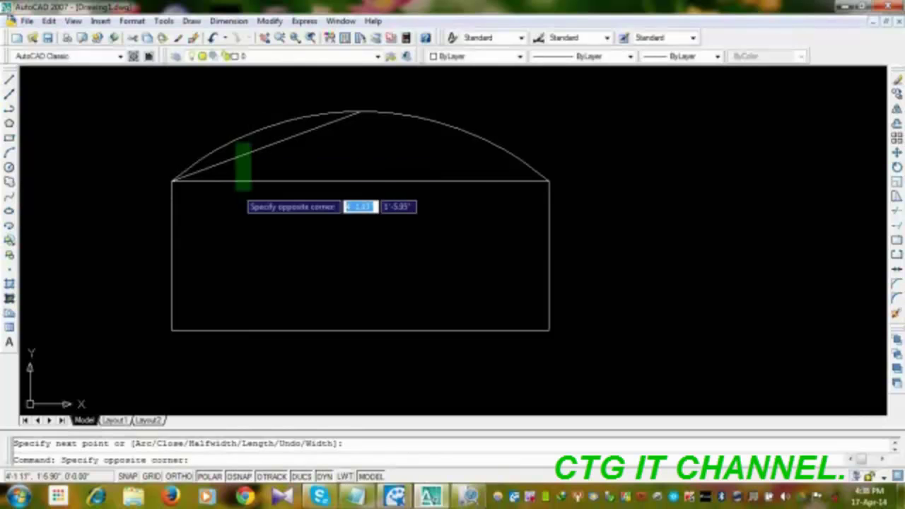
left_click(233, 193)
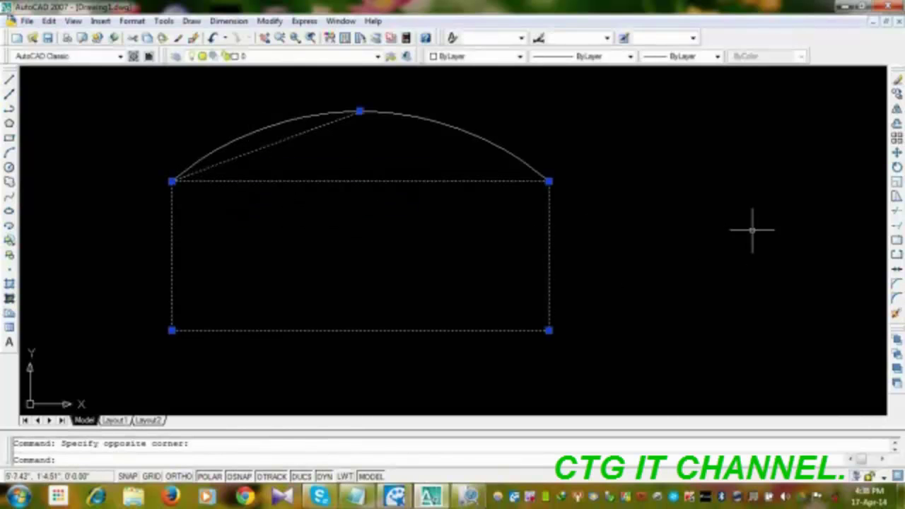
key("Escape")
left_click(557, 178)
left_click(476, 173)
left_click(499, 134)
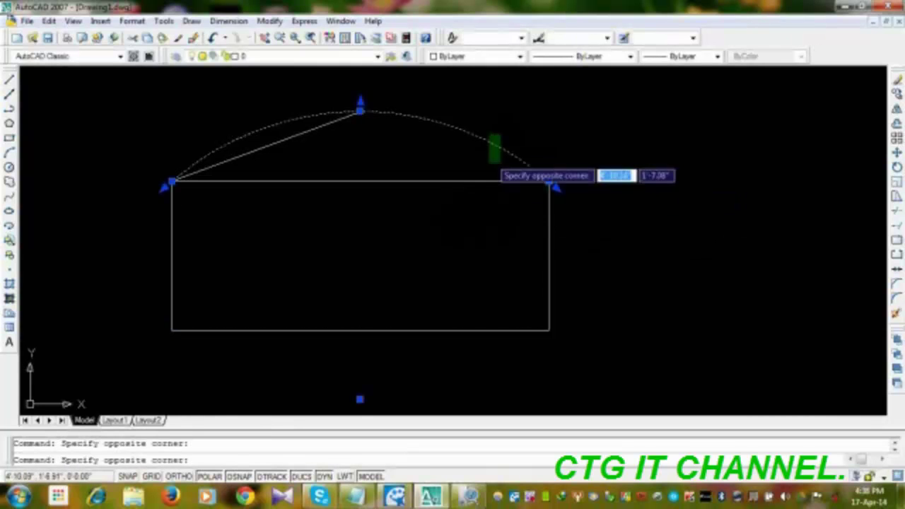
left_click(463, 219)
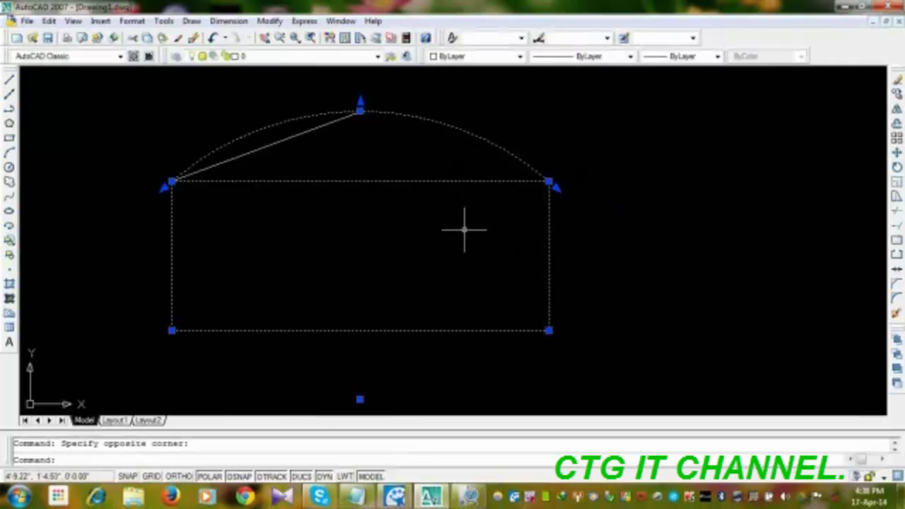
key("Delete")
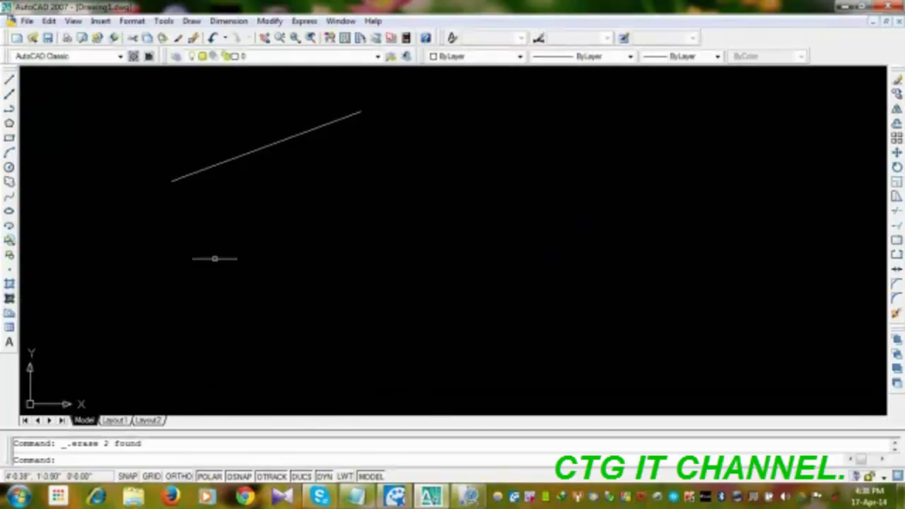
Erase the remaining diagonal polyline line, leaving the drawing empty.
right_click(298, 162)
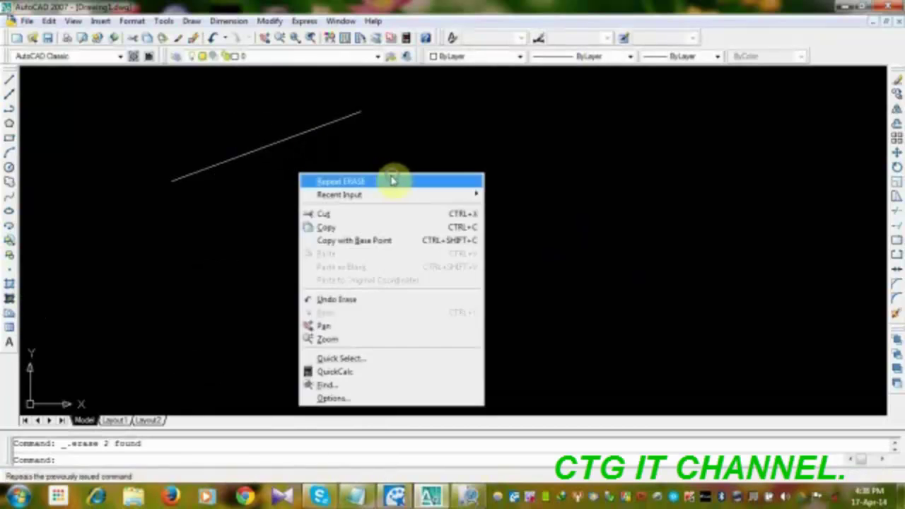
left_click(390, 179)
left_click(379, 154)
left_click(349, 160)
left_click(349, 160)
key("Return")
left_click(349, 133)
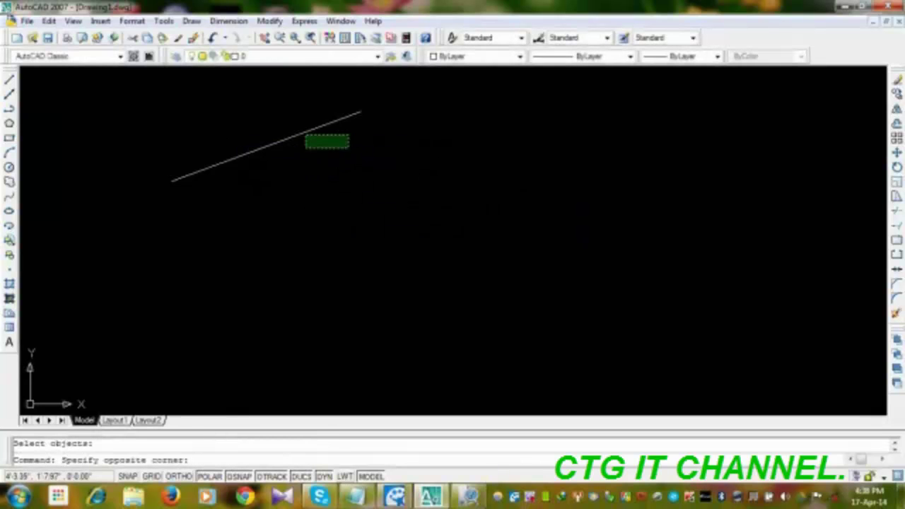
left_click(243, 150)
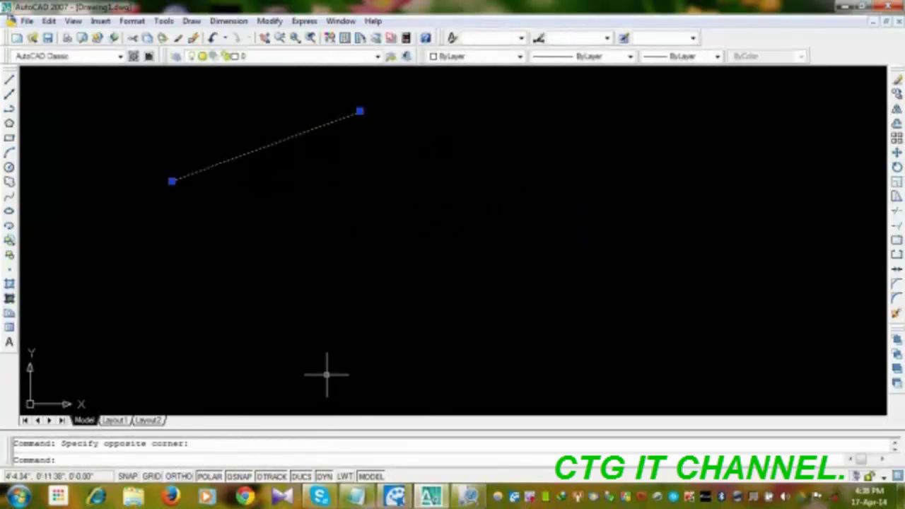
key("Delete")
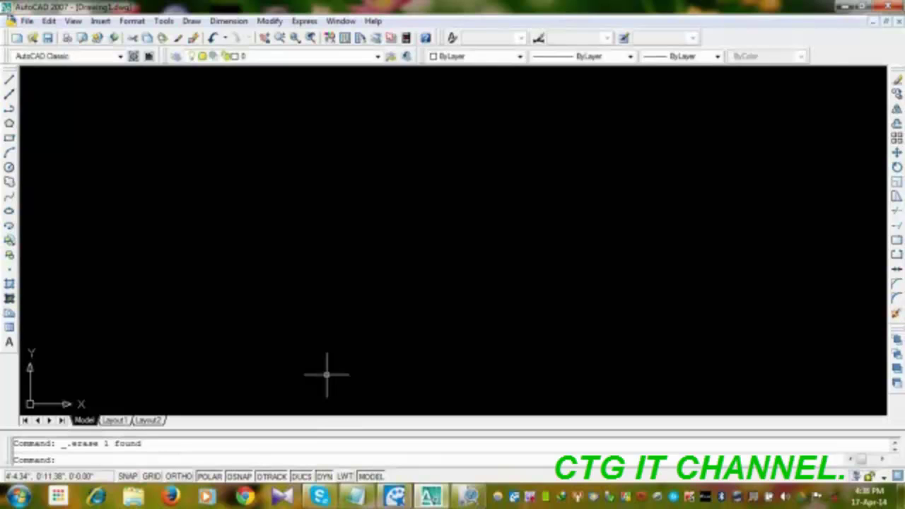
type("list")
key("Return")
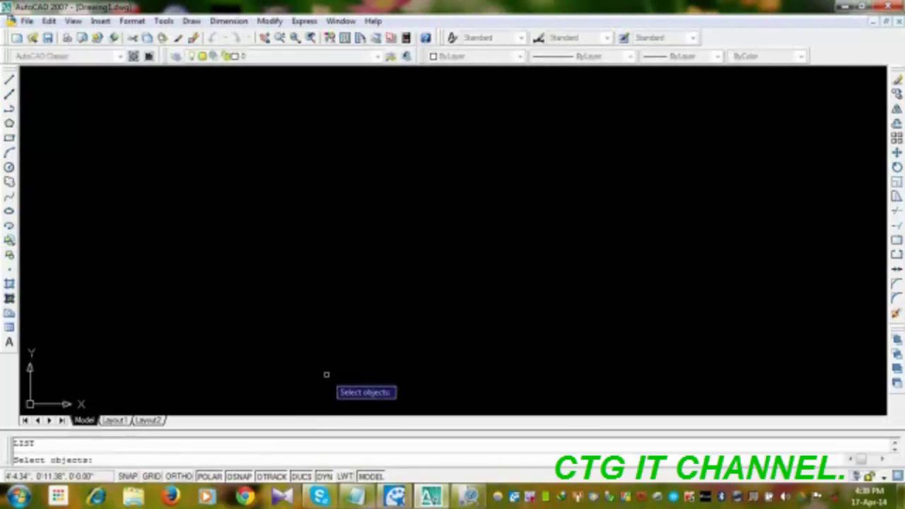
key("Escape")
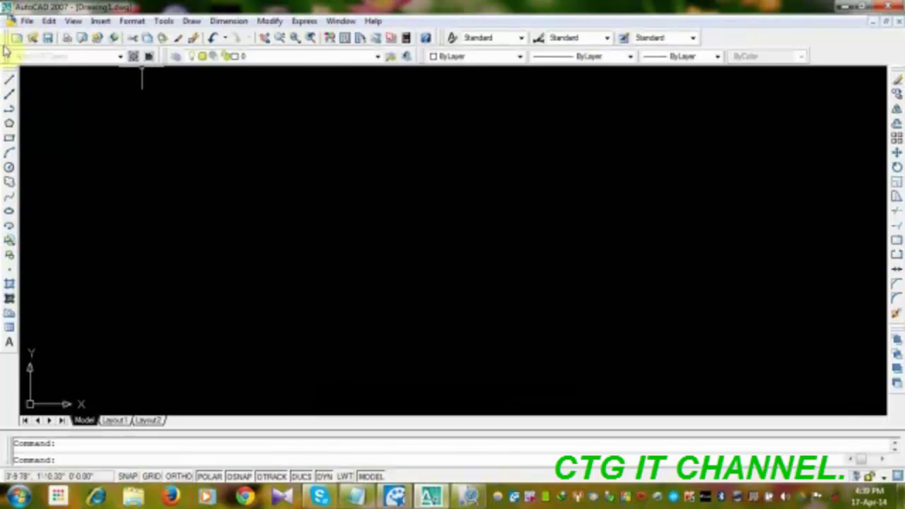
Draw an irregular closed polyline outline with two peaks and an inner notch.
left_click(13, 110)
left_click(155, 209)
left_click(221, 146)
left_click(302, 233)
left_click(398, 157)
left_click(590, 345)
left_click(352, 345)
left_click(200, 365)
left_click(200, 270)
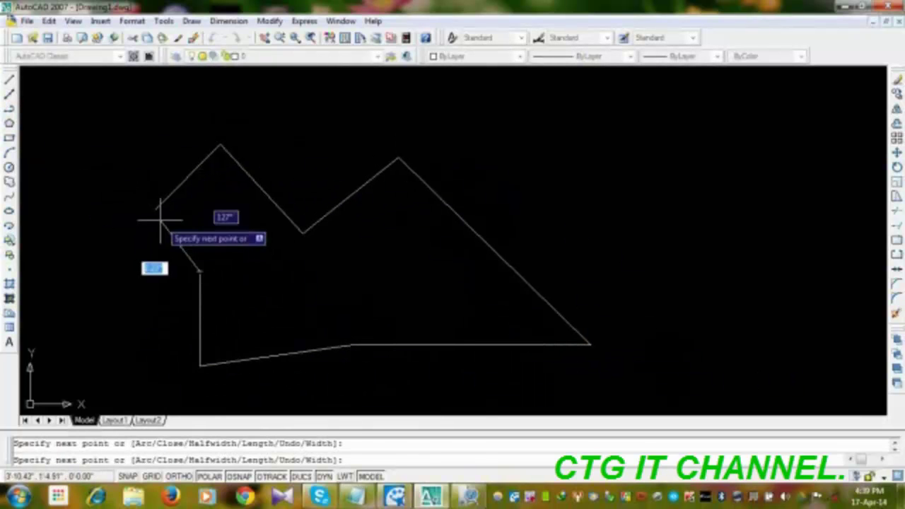
left_click(156, 209)
key("Escape")
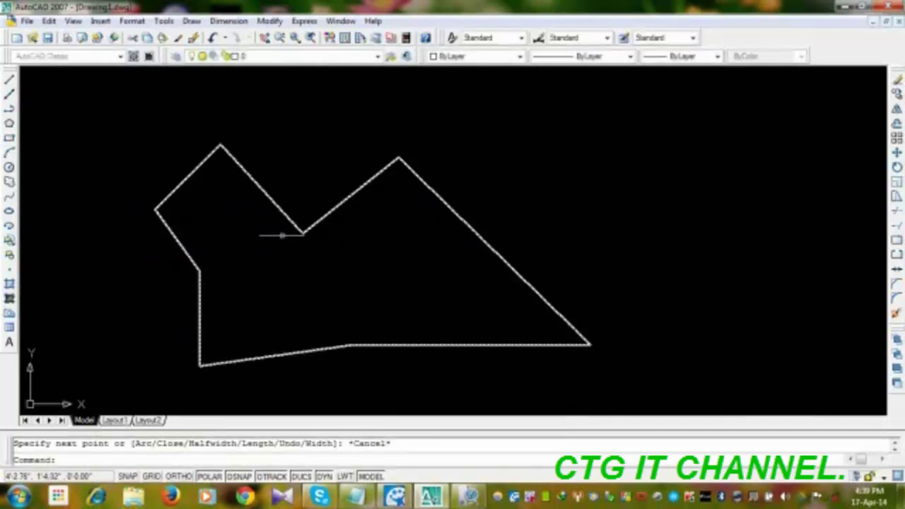
Raise the outline's bottom middle vertex slightly using its grip.
left_click(349, 344)
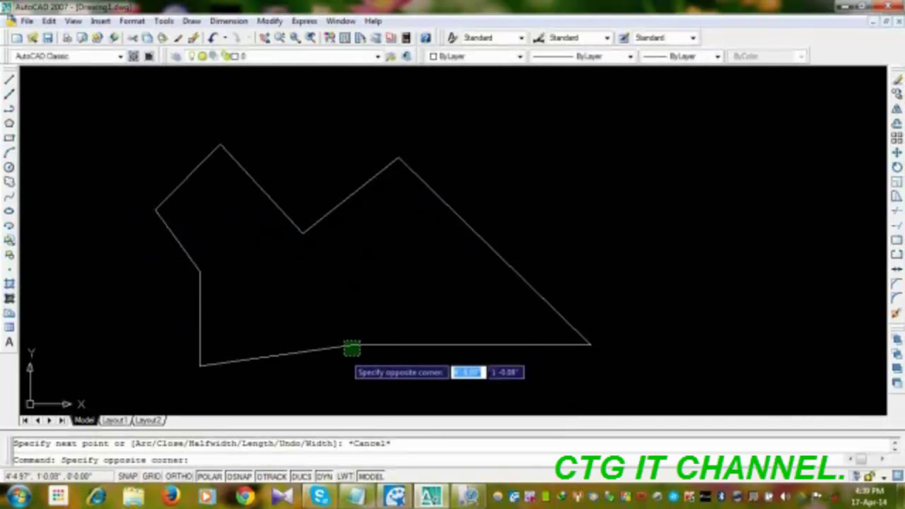
left_click(351, 344)
left_click(352, 345)
left_click(352, 323)
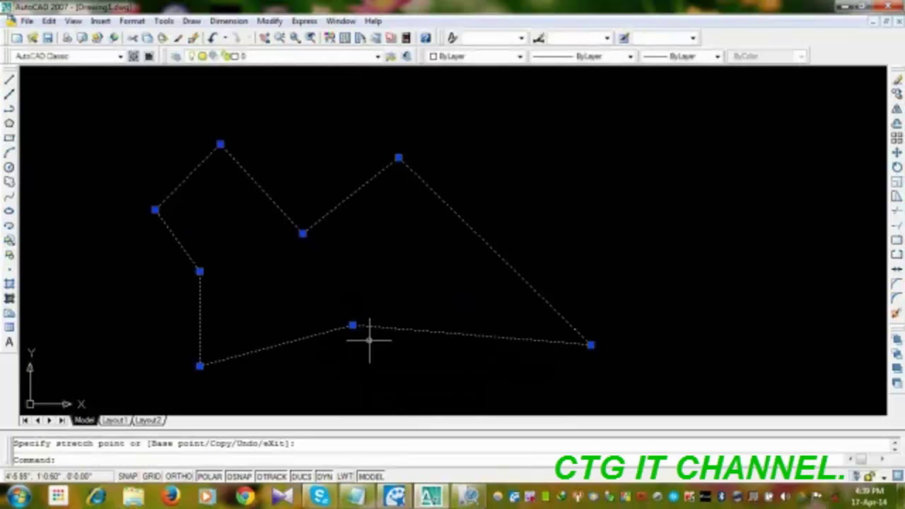
key("Escape")
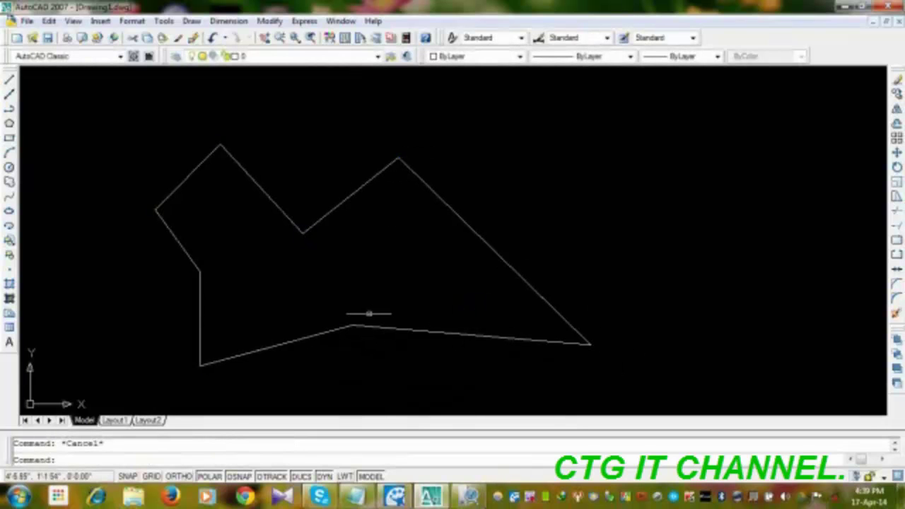
Measure the outline with AREA around its eight vertices: 62.01 sq in, perimeter 3'-5.62".
type("area")
key("Return")
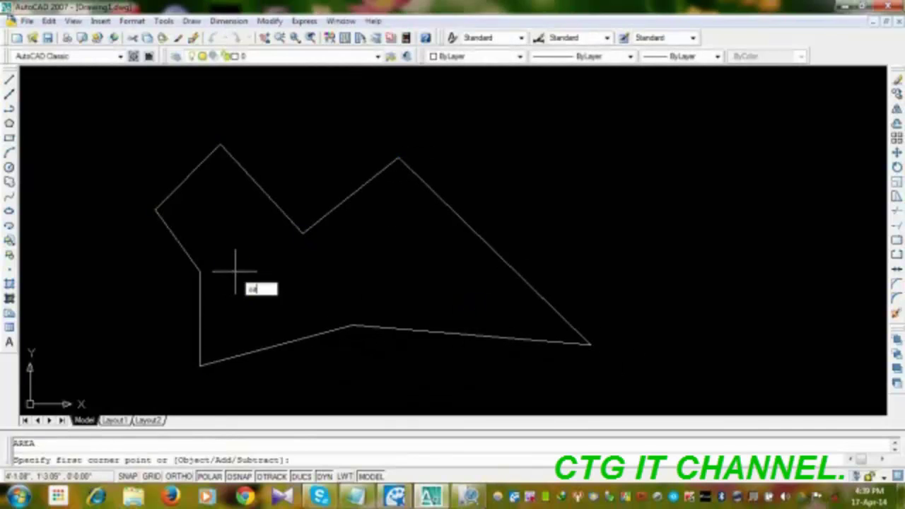
left_click(155, 210)
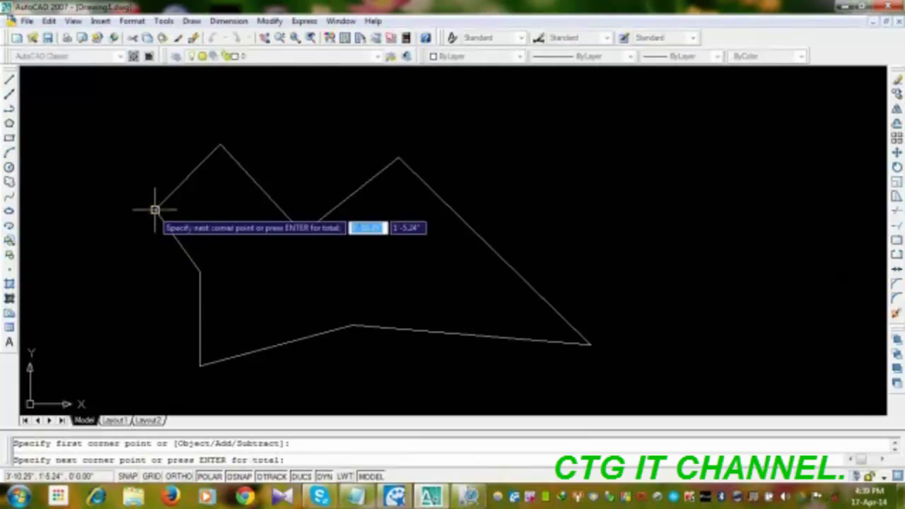
left_click(219, 145)
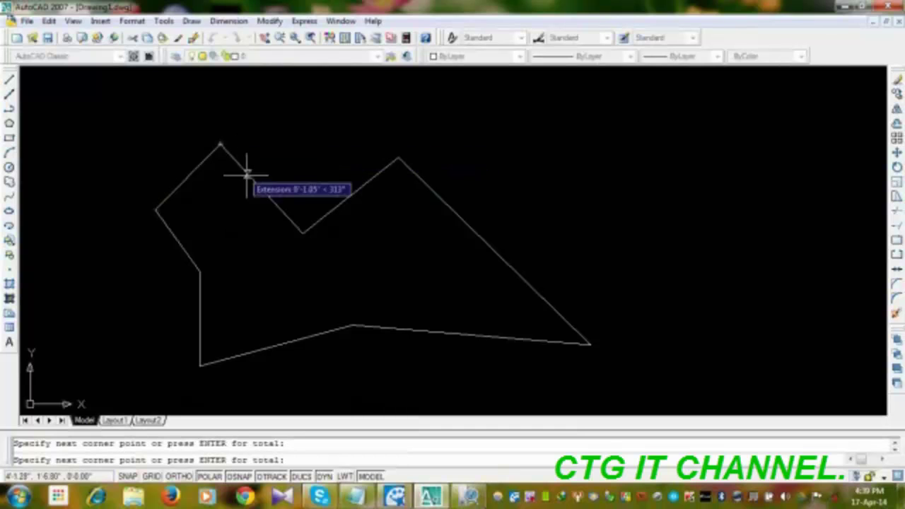
left_click(303, 232)
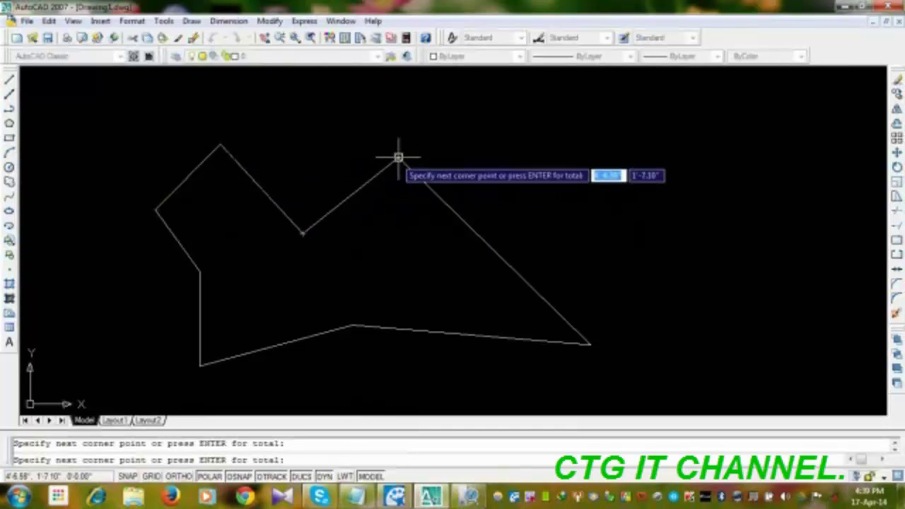
left_click(398, 159)
left_click(589, 344)
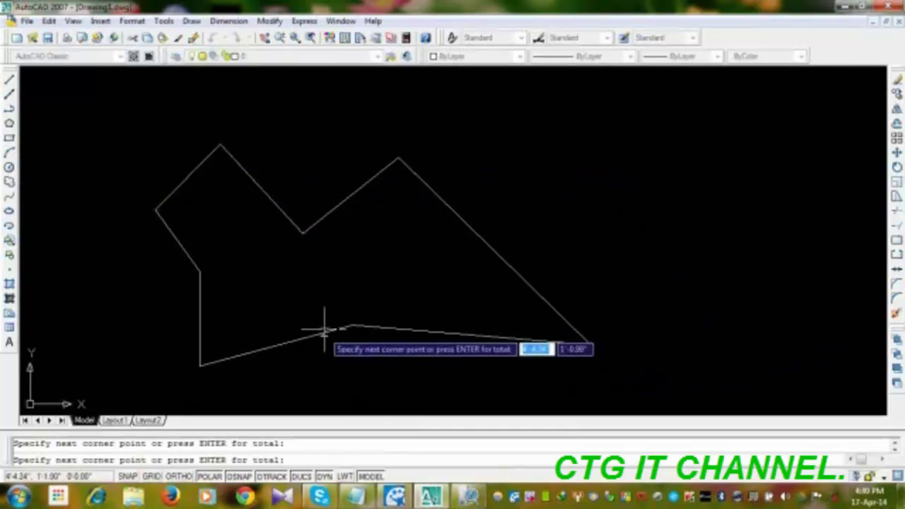
left_click(352, 325)
left_click(201, 365)
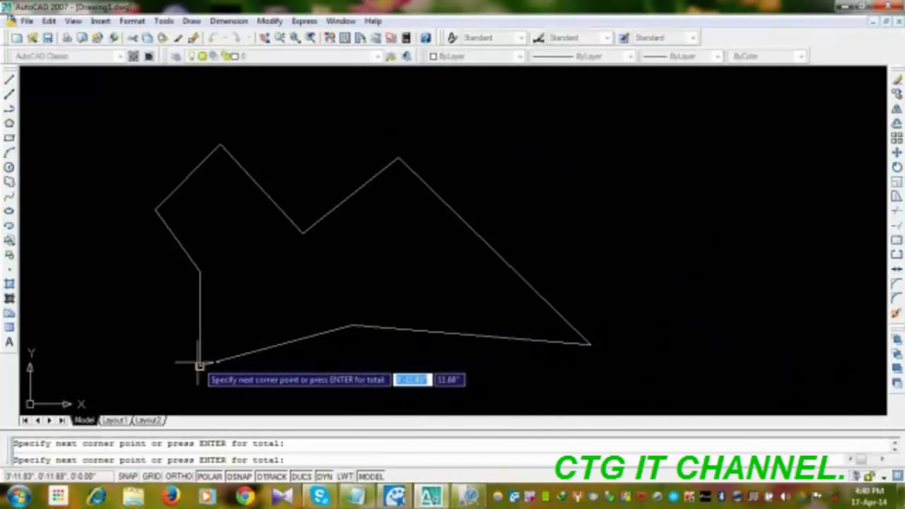
left_click(200, 270)
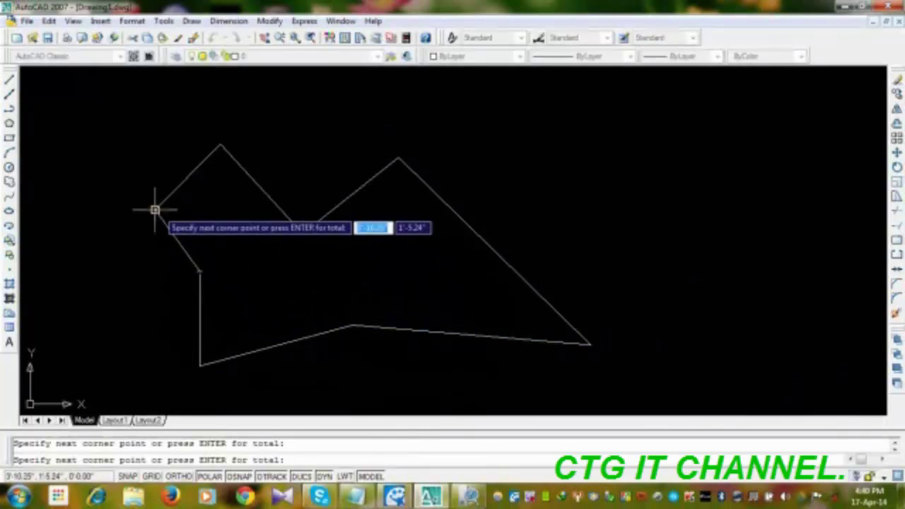
left_click(155, 210)
key("Return")
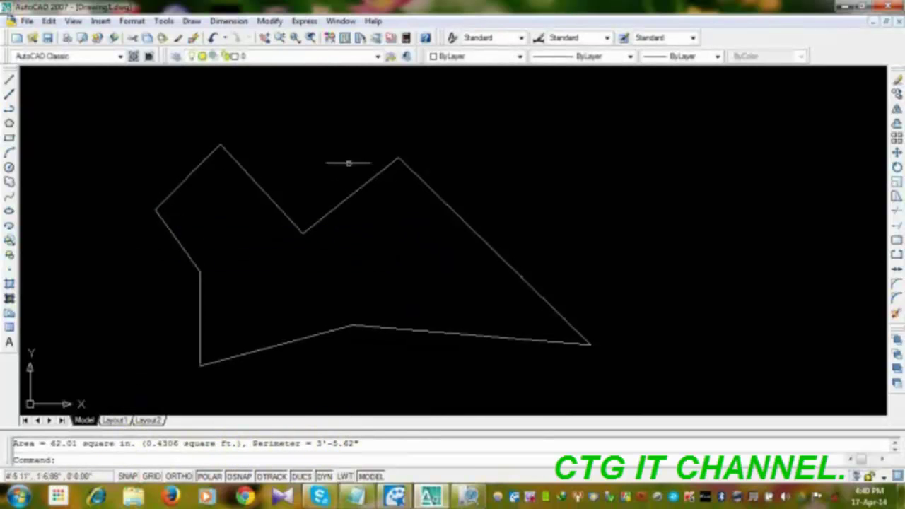
Erase the irregular polygon outline and start a new polyline at a point on the left.
middle_click_drag(288, 364, 322, 335)
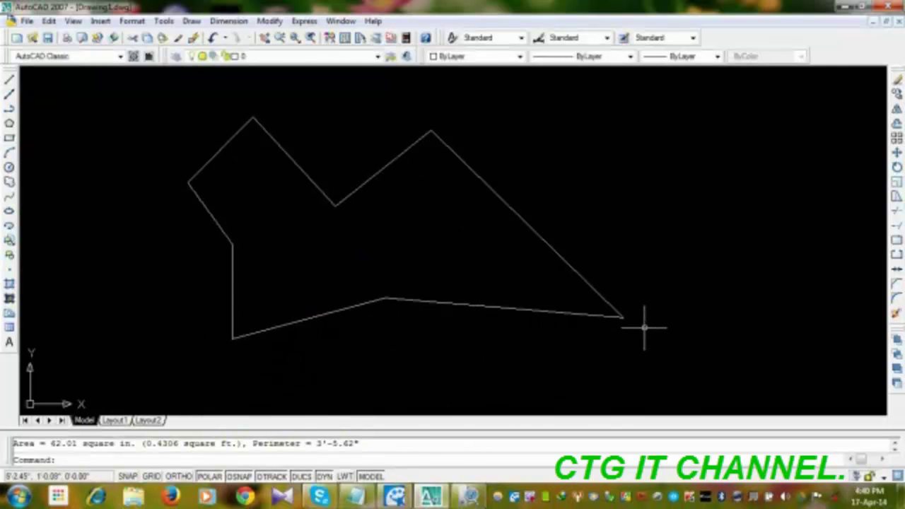
middle_click_drag(592, 329, 568, 323)
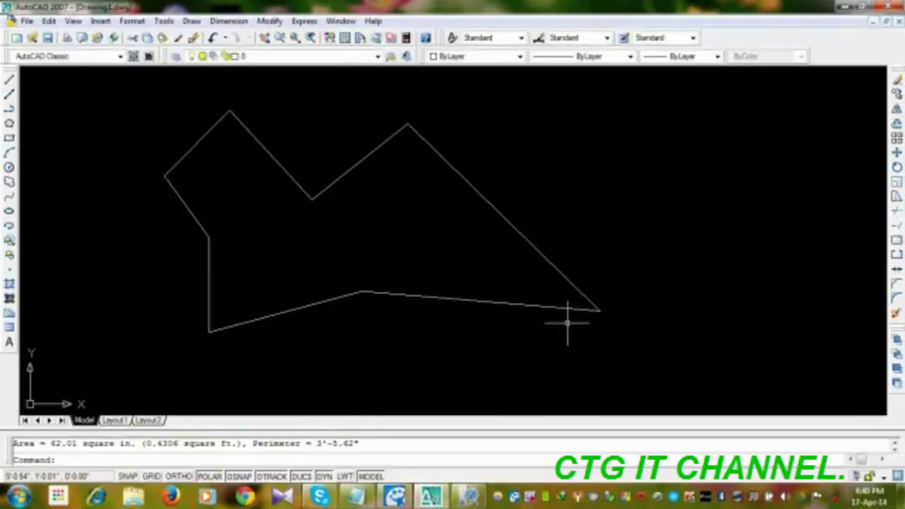
left_click_drag(537, 227, 307, 311)
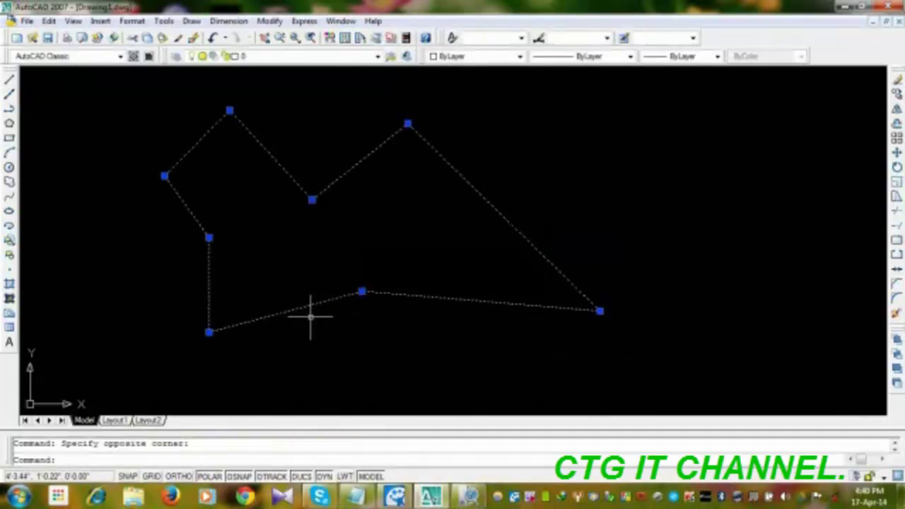
key("Delete")
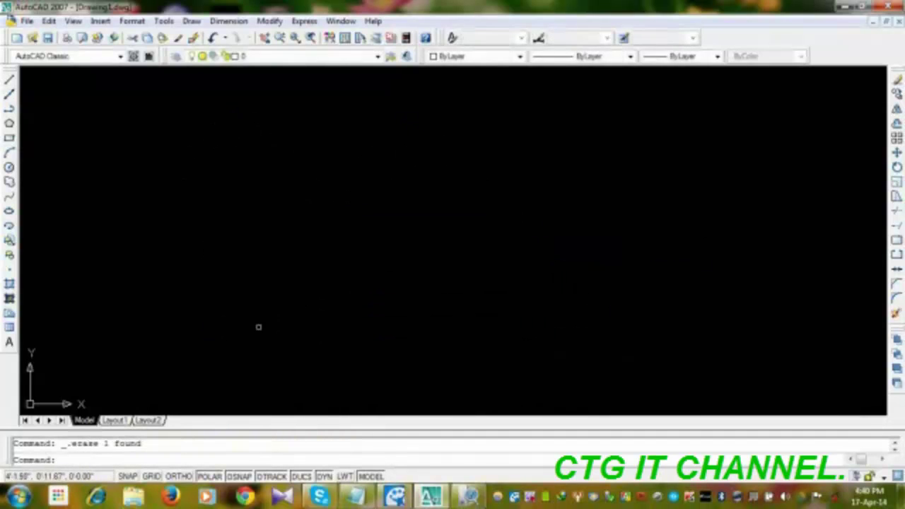
left_click(9, 108)
left_click(147, 216)
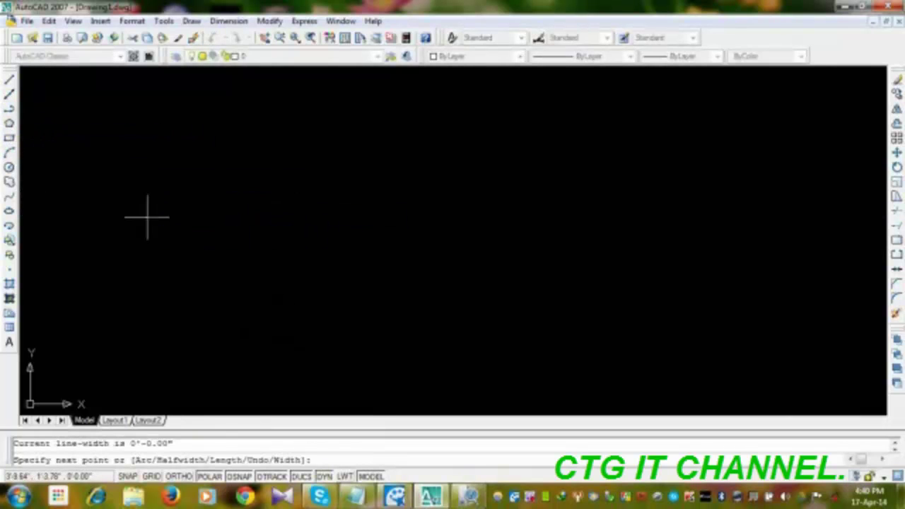
Add two straight edges rightward, then a directional arc bulging up to the right endpoint.
left_click(307, 150)
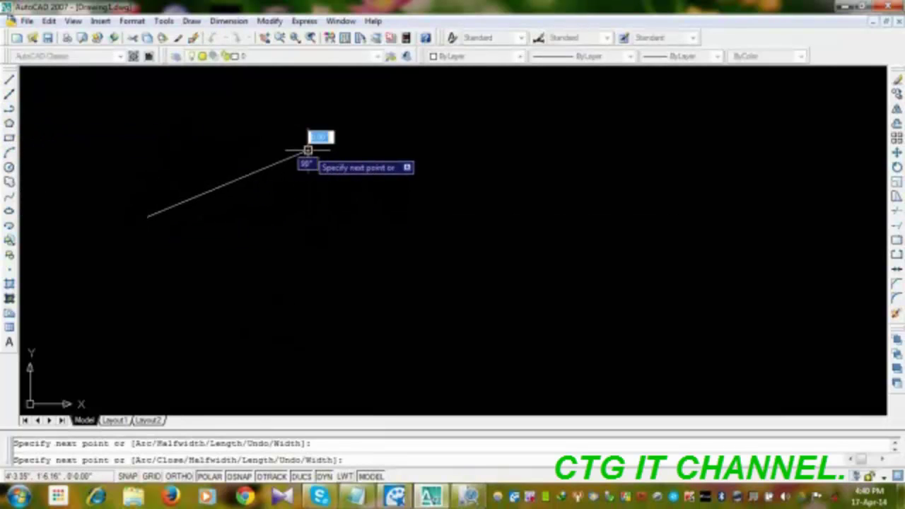
left_click(431, 182)
type("a")
key("Return")
type("d")
key("Return")
left_click(541, 113)
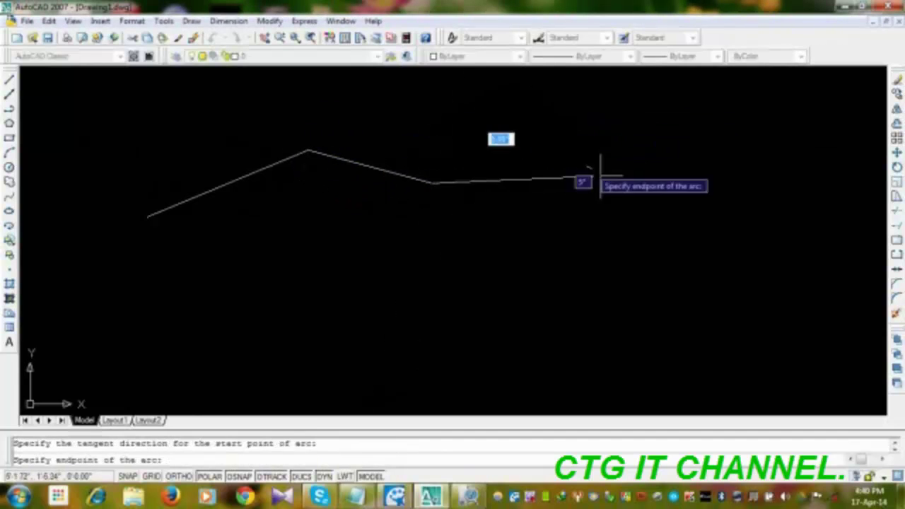
left_click(651, 251)
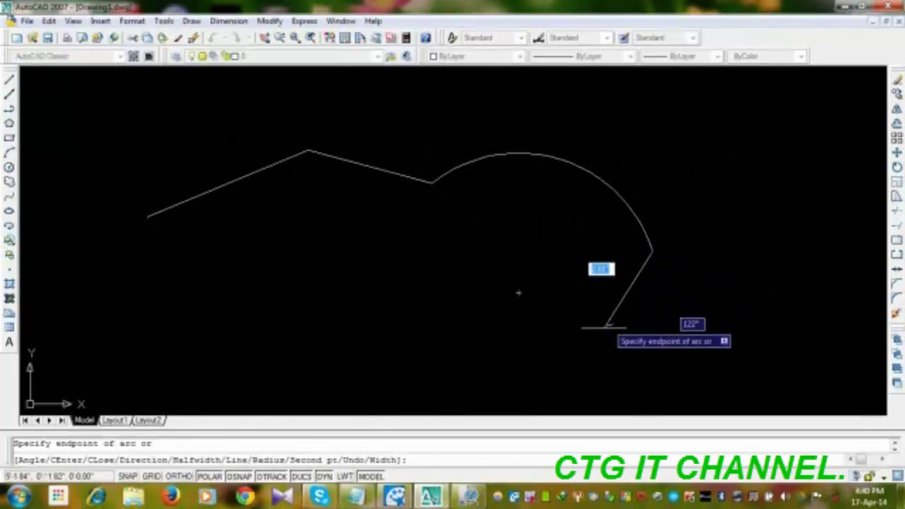
Switch back to lines, draw the right and bottom edges, close the outline, and select it.
type("l")
key("Return")
left_click(598, 348)
left_click(180, 308)
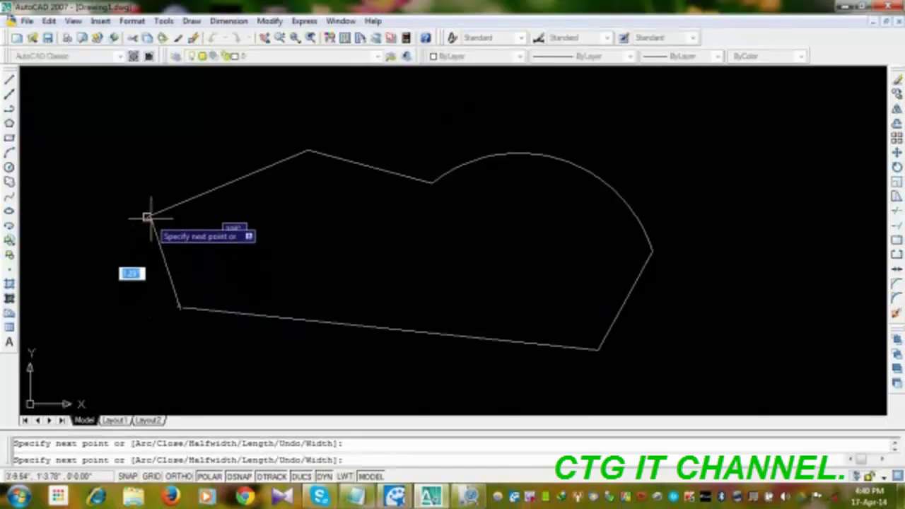
left_click(147, 217)
key("Escape")
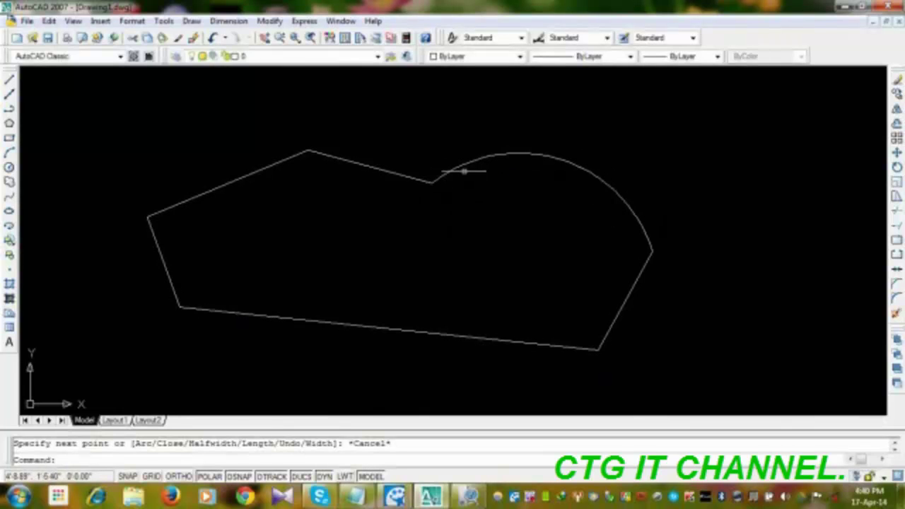
middle_click_drag(538, 258, 566, 240)
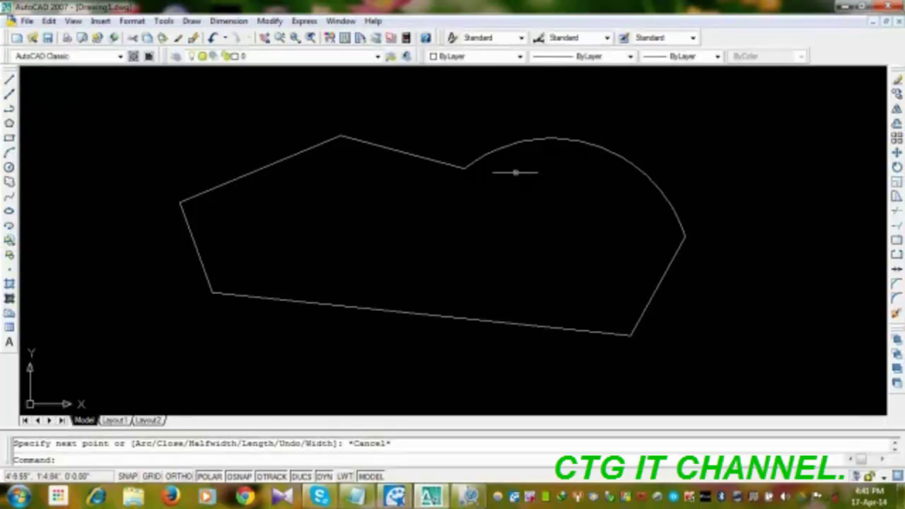
left_click(508, 146)
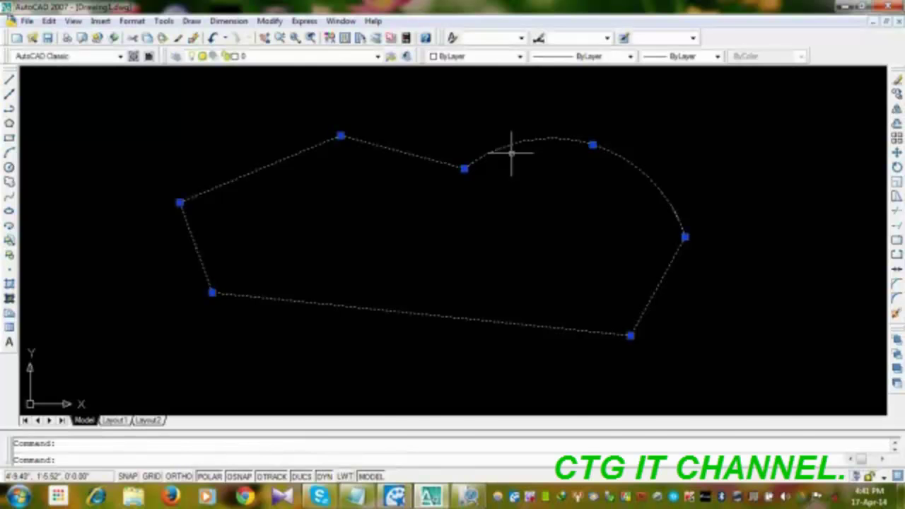
key("Escape")
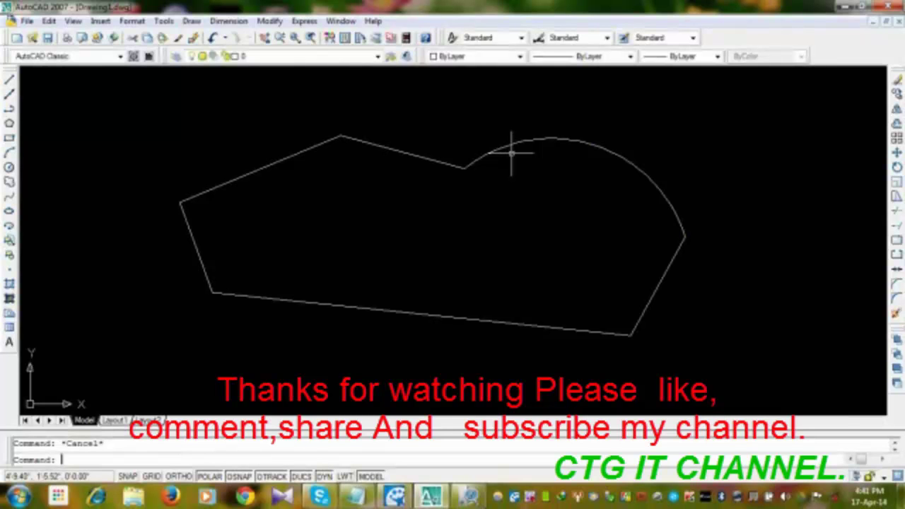
type("list")
key("Return")
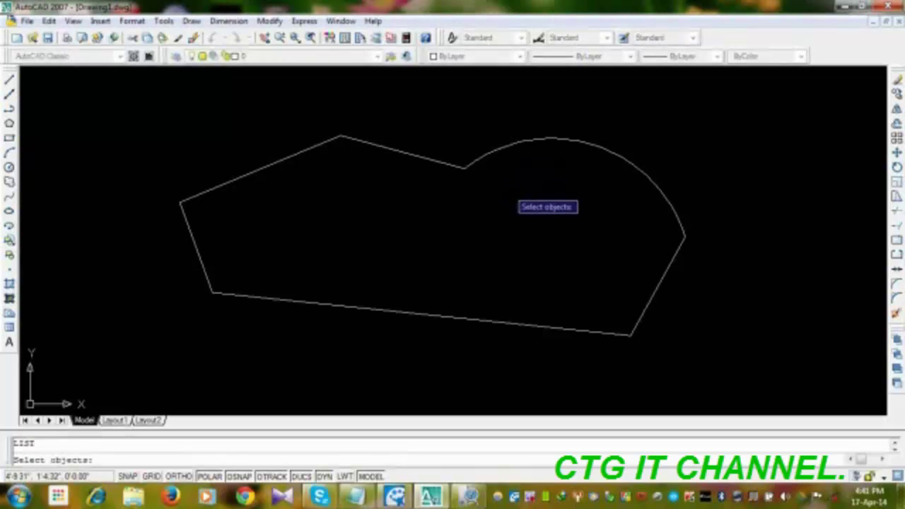
left_click(513, 145)
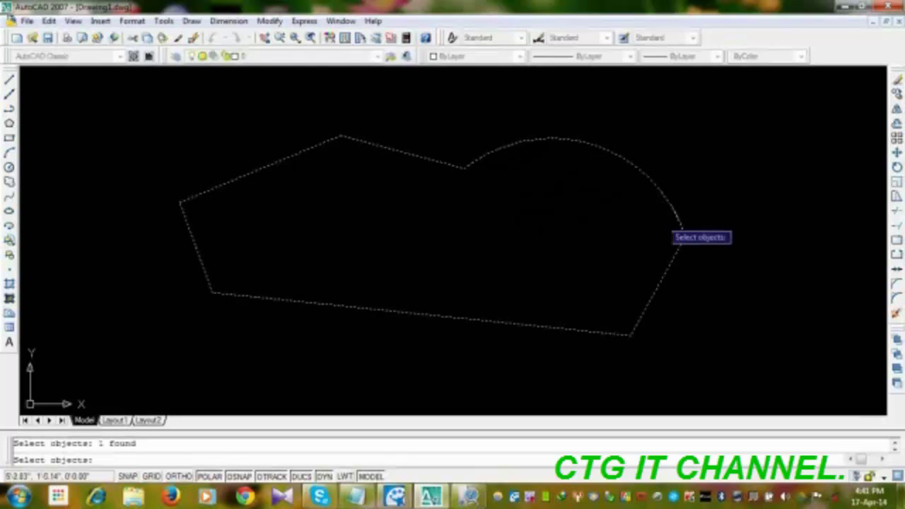
key("Return")
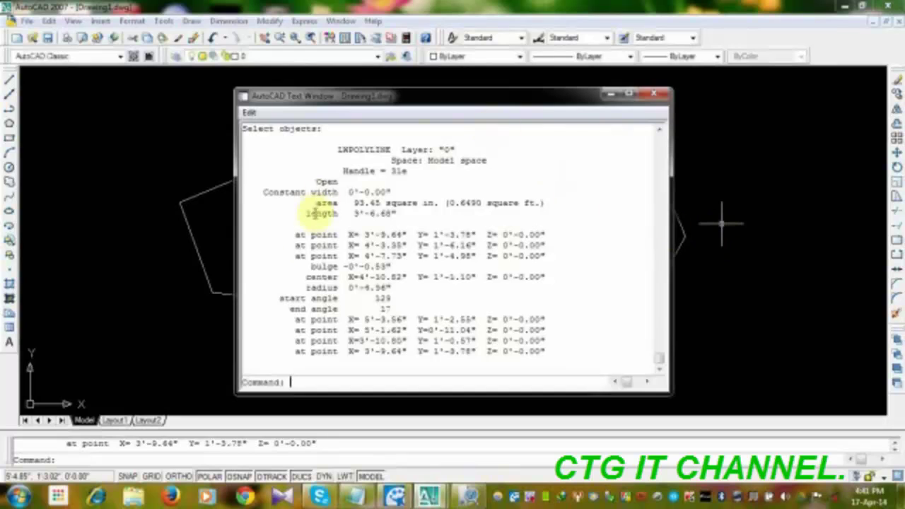
left_click(319, 203)
left_click_drag(318, 203, 540, 203)
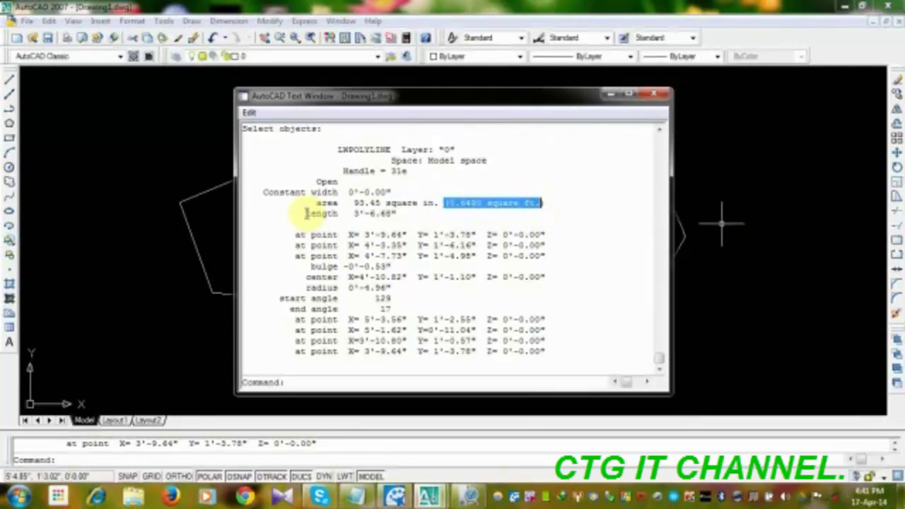
left_click_drag(306, 213, 400, 214)
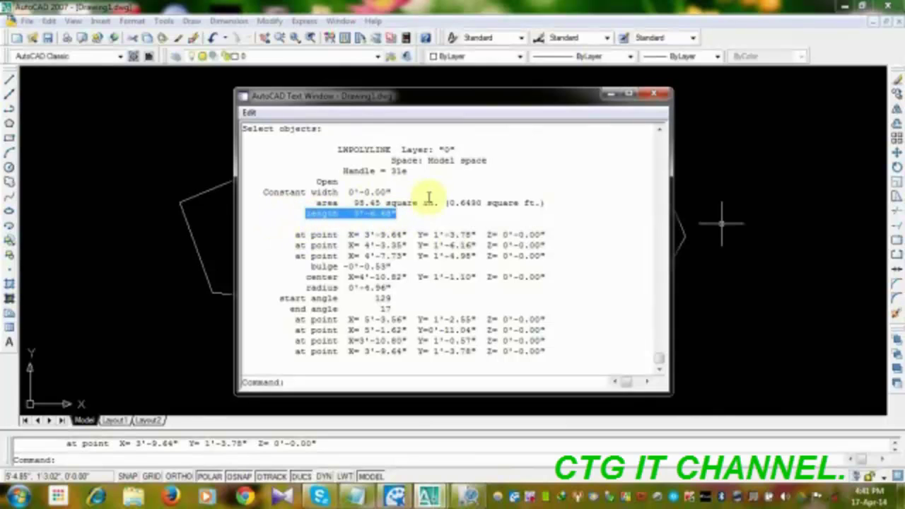
left_click_drag(438, 203, 386, 203)
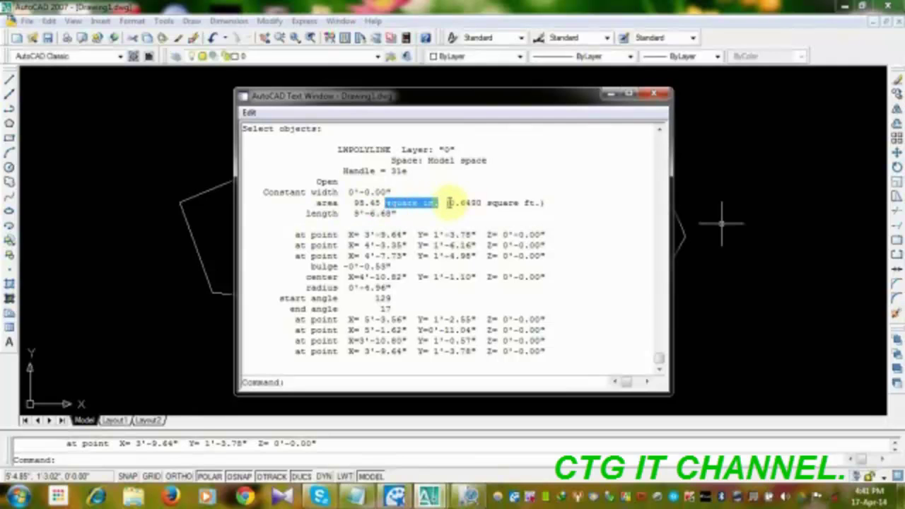
left_click_drag(448, 202, 535, 203)
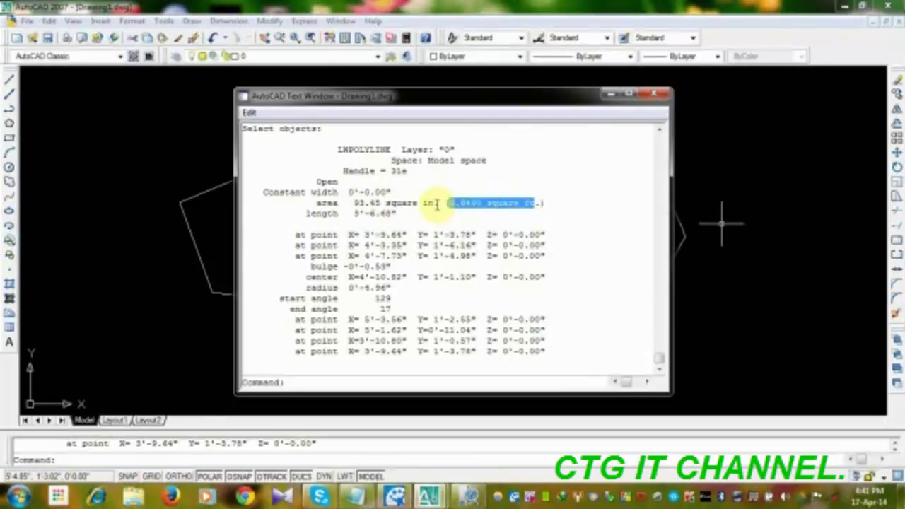
left_click_drag(436, 203, 390, 203)
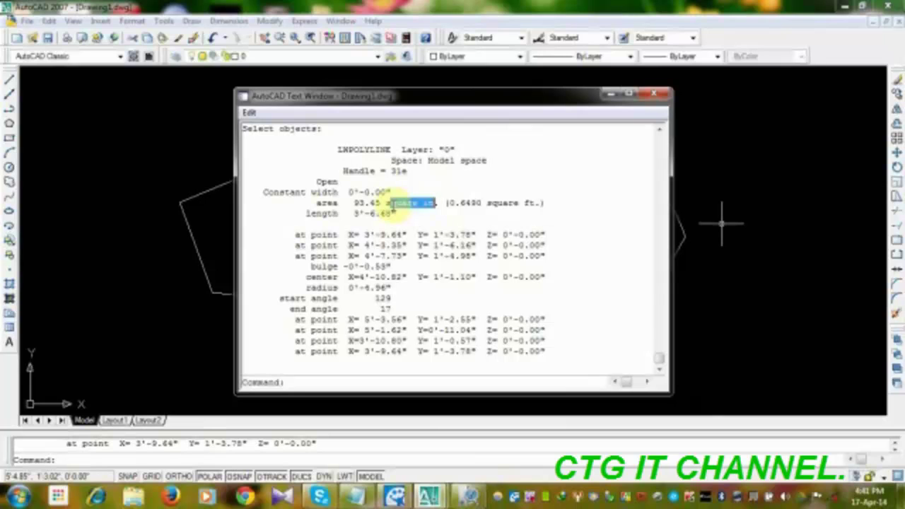
left_click_drag(432, 203, 395, 205)
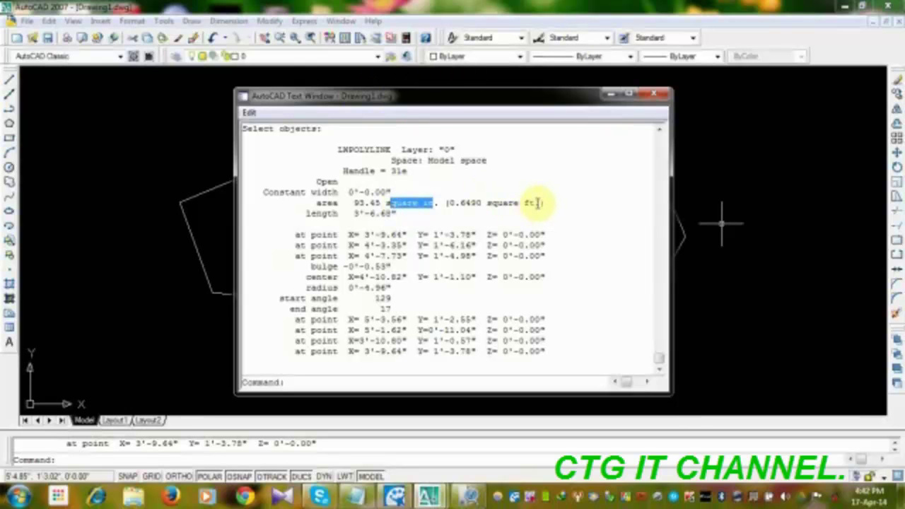
left_click_drag(539, 203, 448, 203)
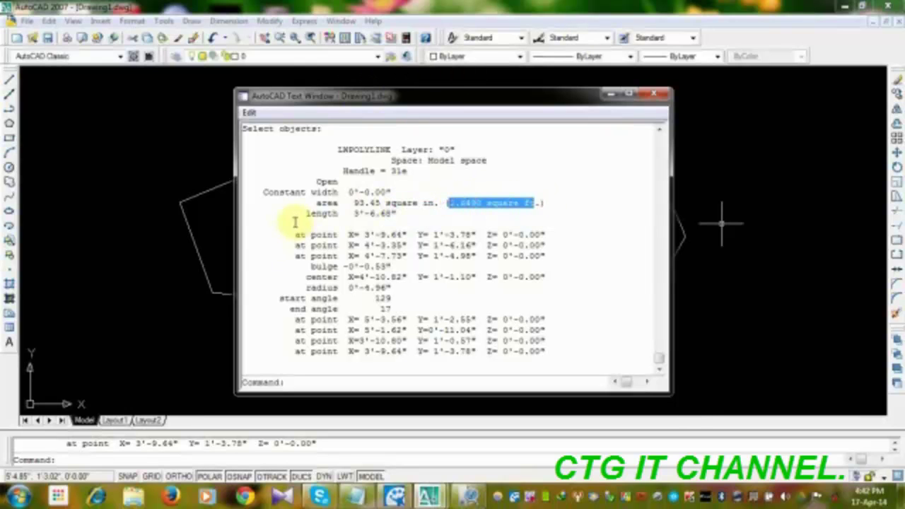
left_click_drag(306, 213, 396, 218)
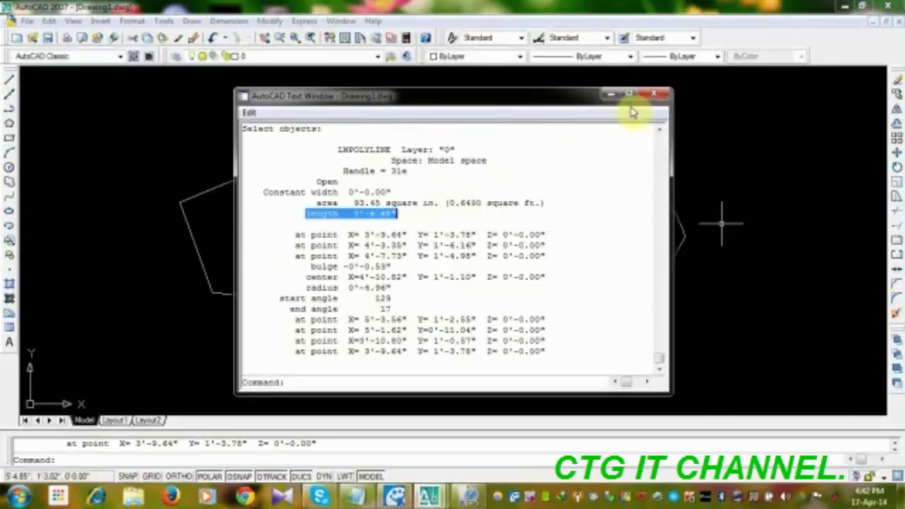
left_click(654, 94)
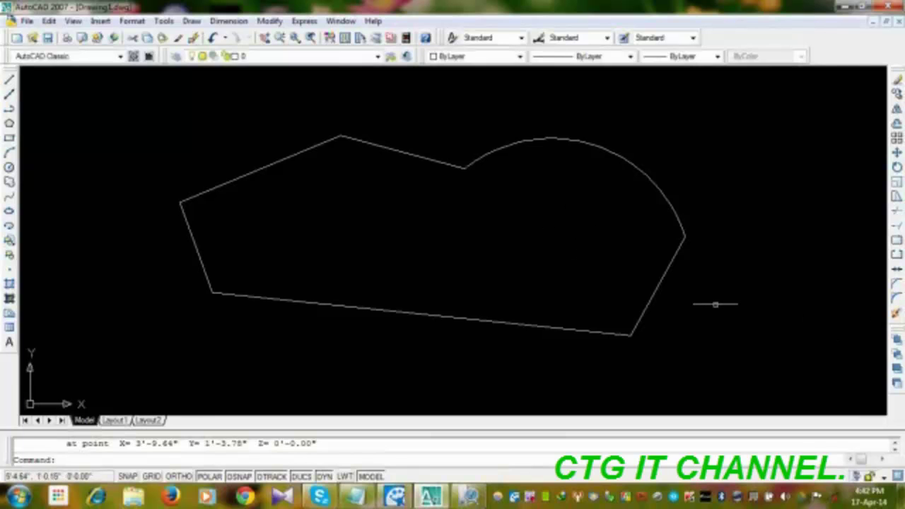
left_click(661, 279)
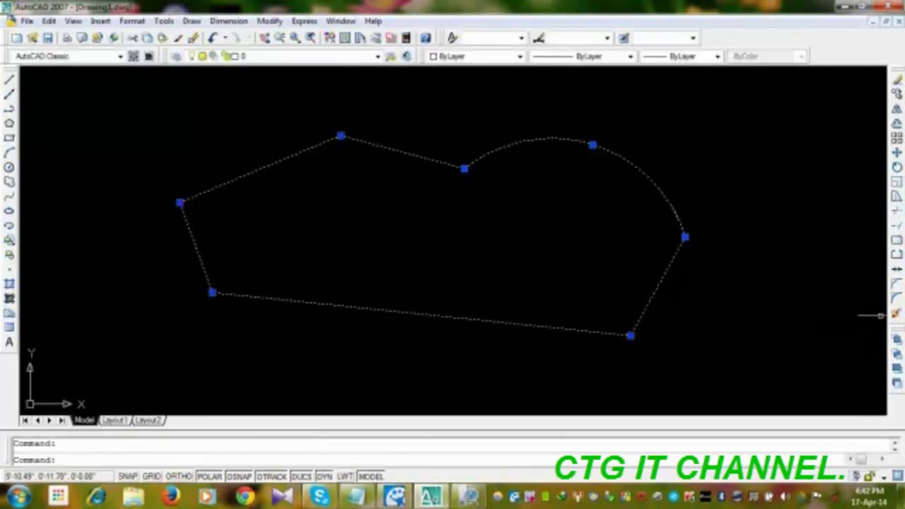
left_click(896, 312)
right_click(749, 321)
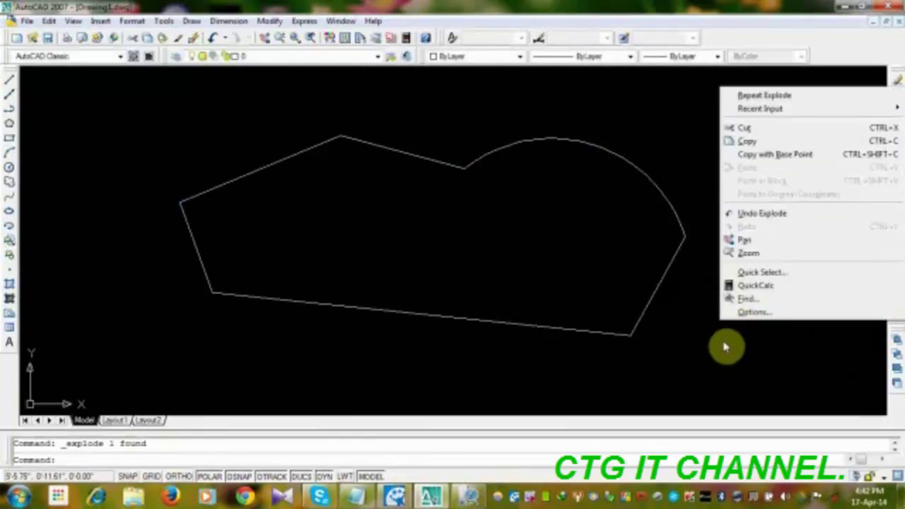
left_click(728, 344)
left_click(657, 290)
left_click(666, 204)
left_click(848, 226)
key("Escape")
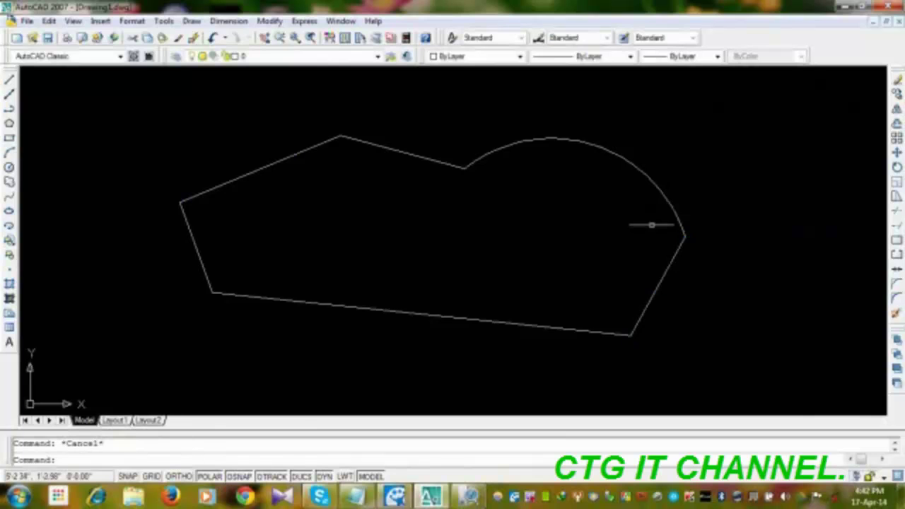
type("e")
key("Return")
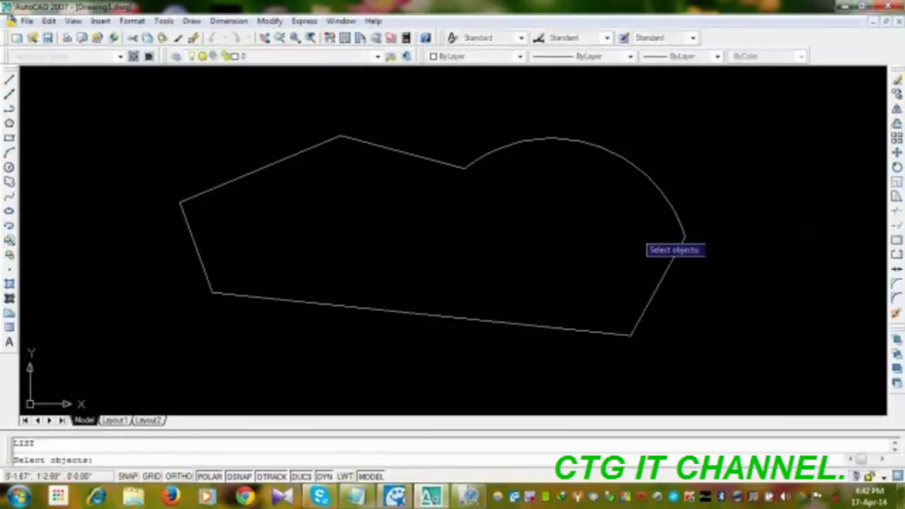
left_click(660, 189)
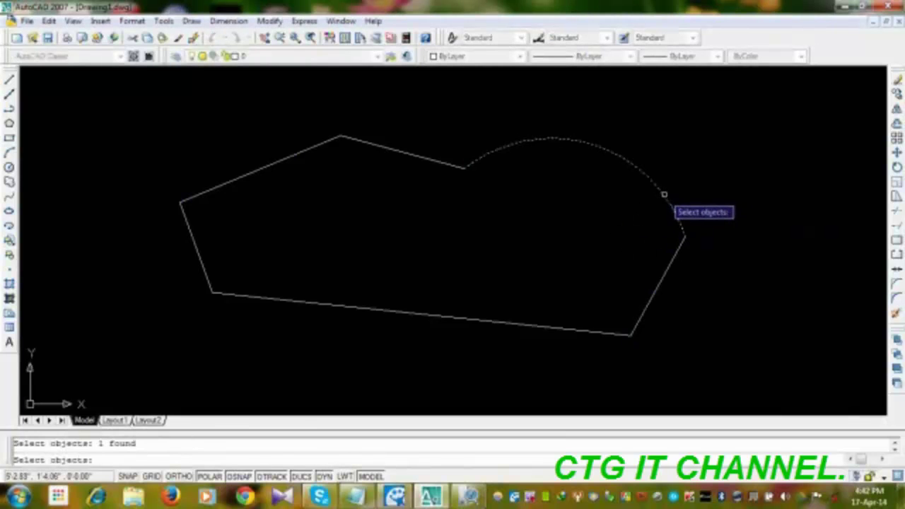
key("Return")
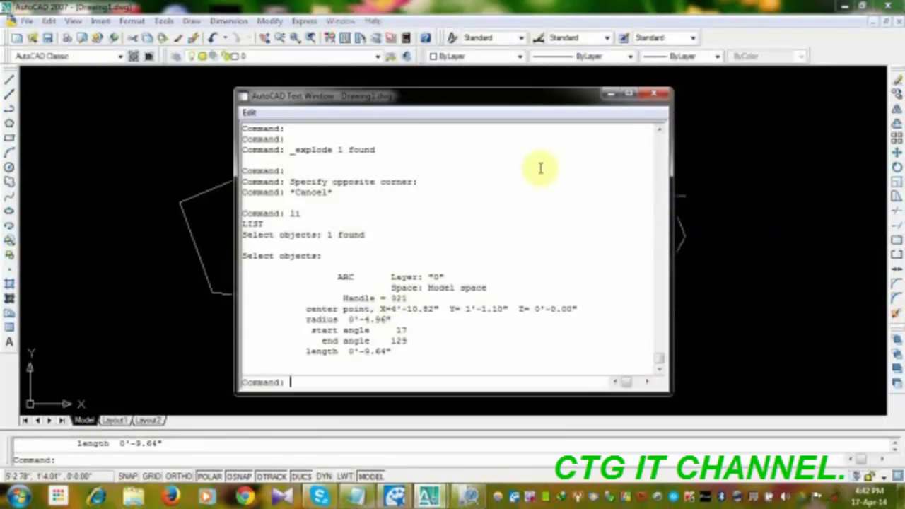
left_click(654, 93)
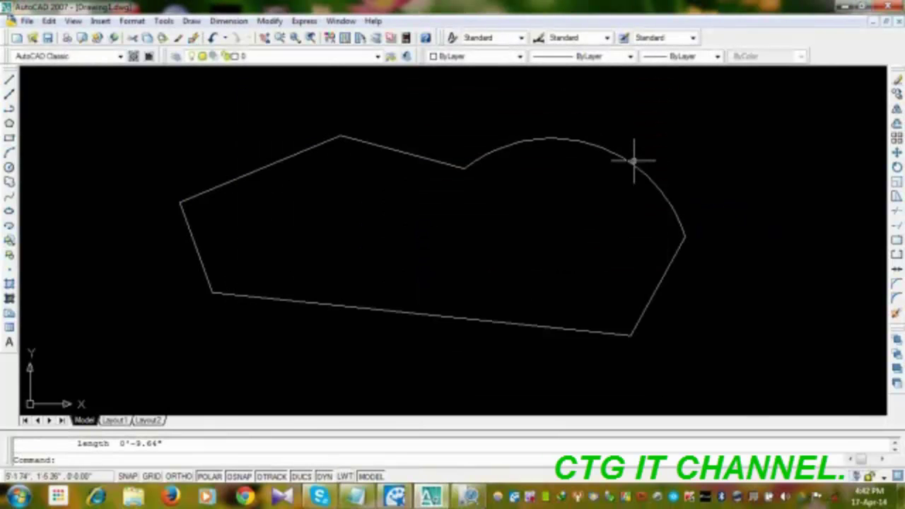
key("Return")
left_click(752, 100)
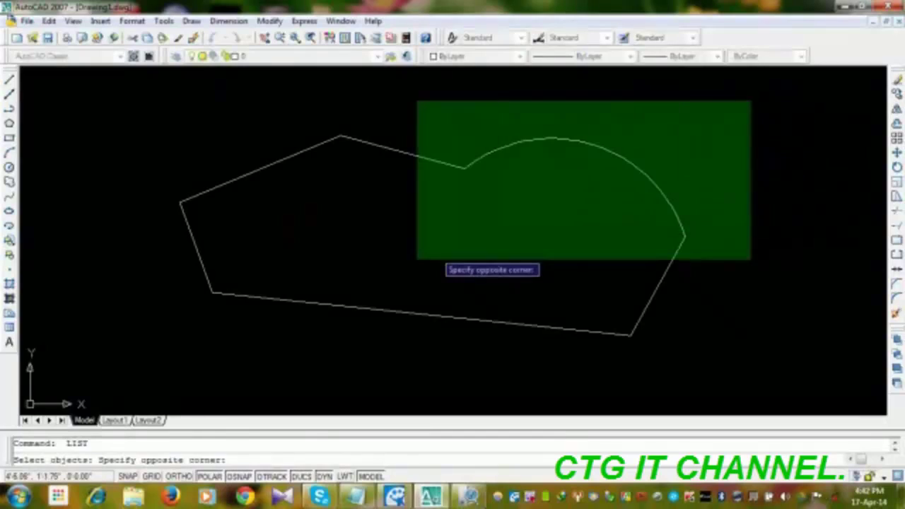
left_click(124, 354)
key("Return")
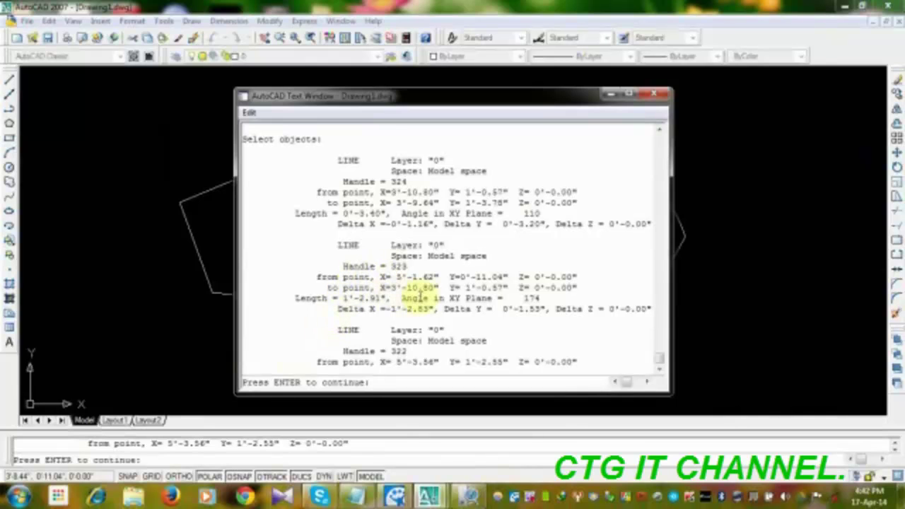
left_click(658, 94)
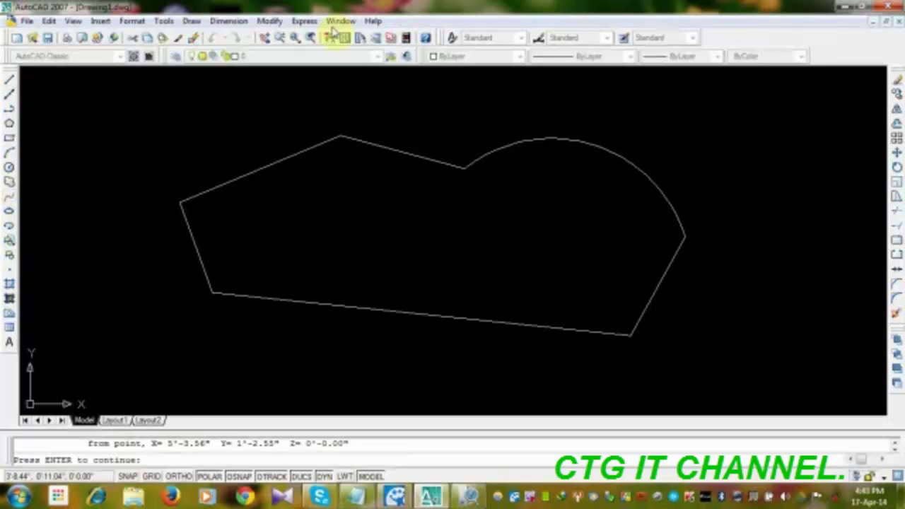
Window-select the upper middle line segment and delete it.
key("Escape")
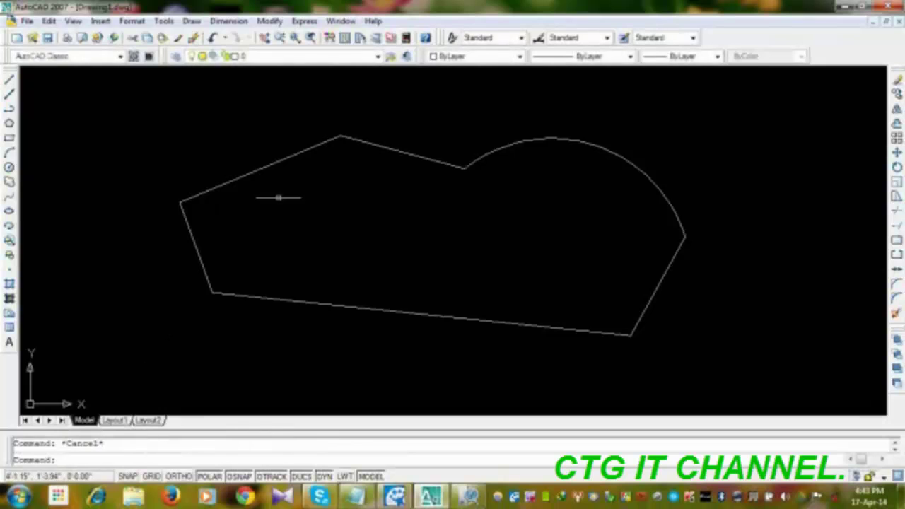
left_click(384, 145)
left_click(357, 169)
left_click(359, 179)
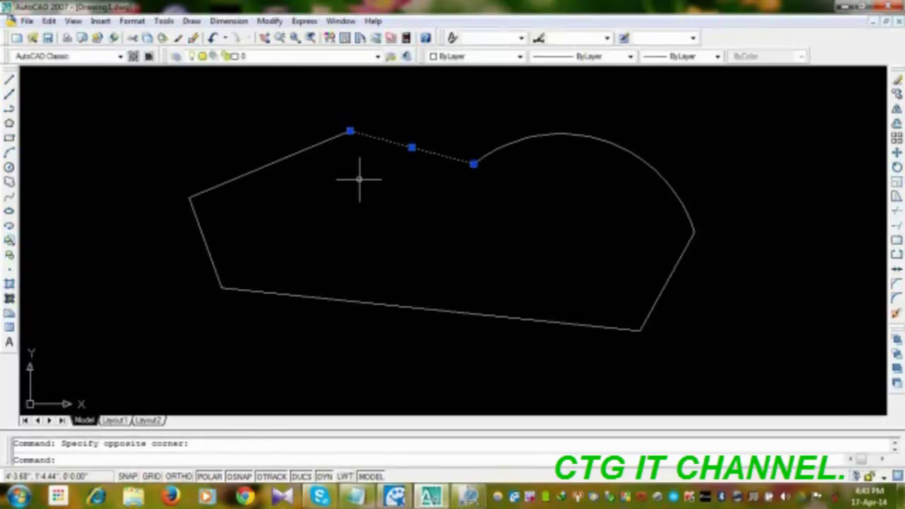
key("Delete")
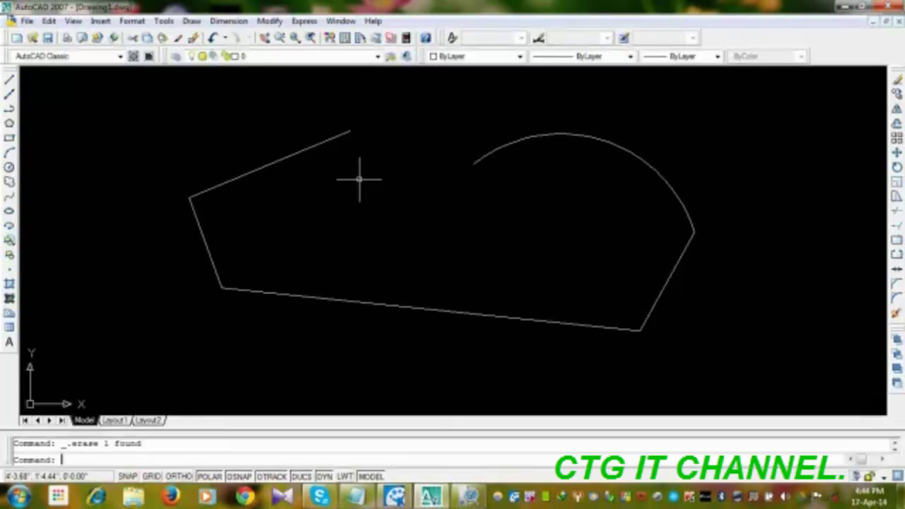
Run LIST to check object properties, cancel it, and pan the view slightly left.
key("Escape")
type("list")
key("Return")
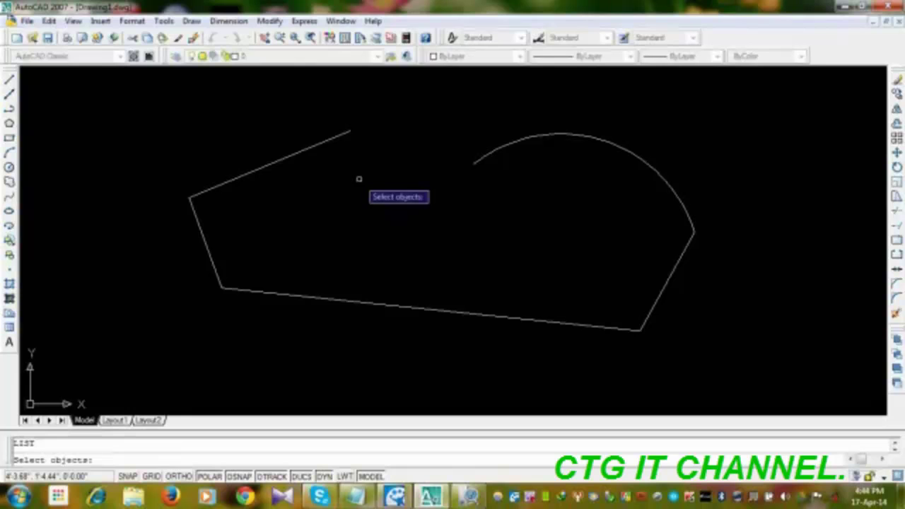
key("Escape")
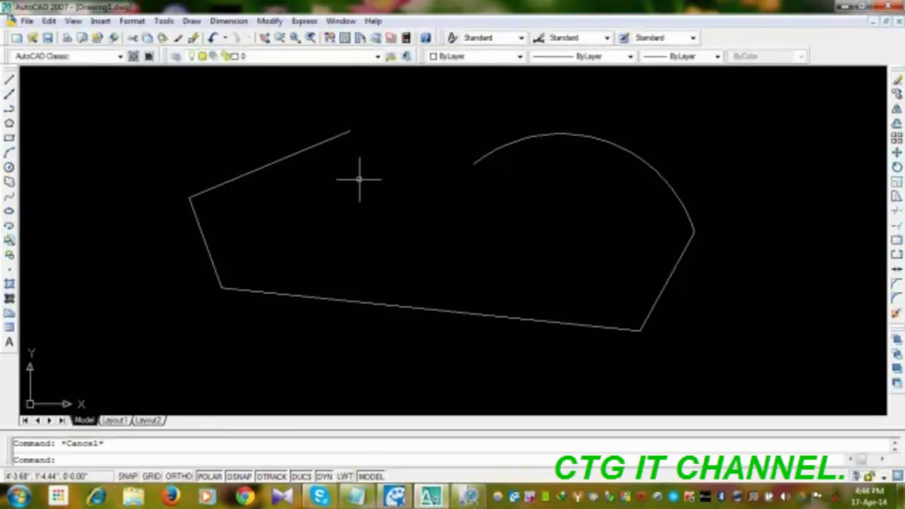
middle_click_drag(390, 196, 358, 200)
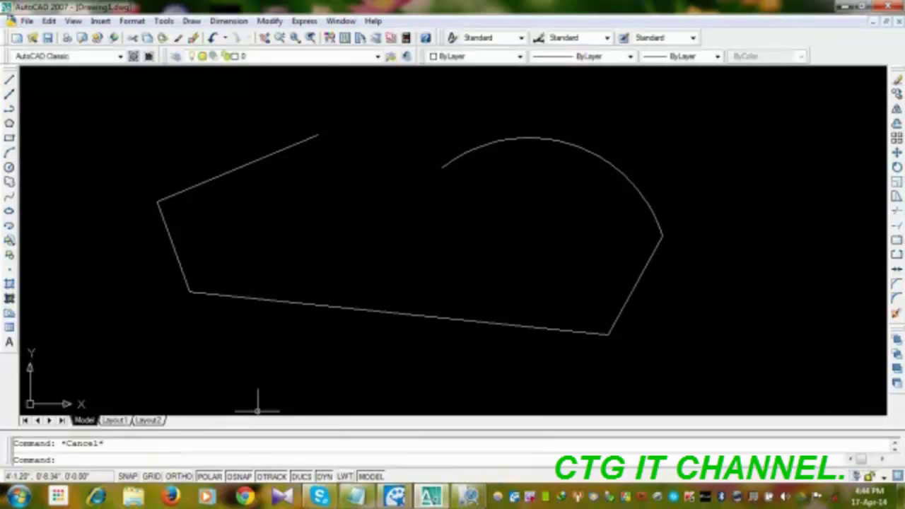
Window-select all the lines and the arc and erase them.
left_click(663, 123)
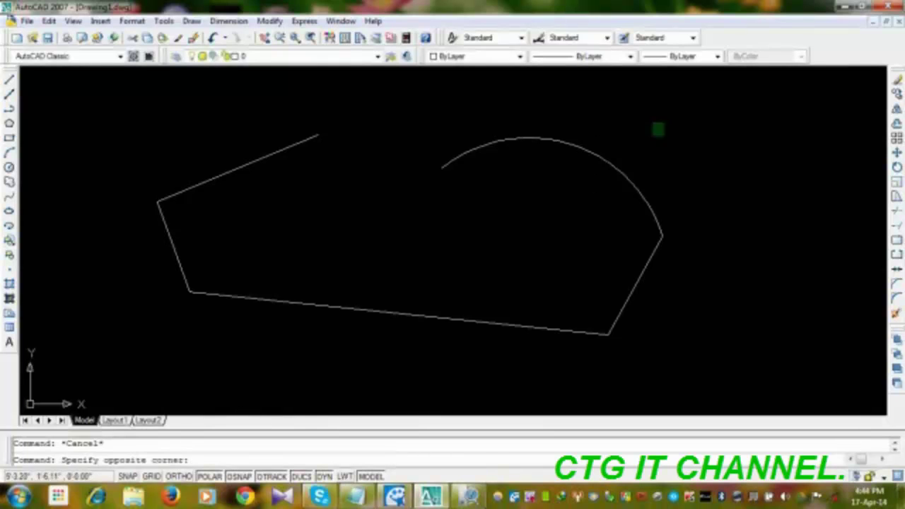
left_click(130, 363)
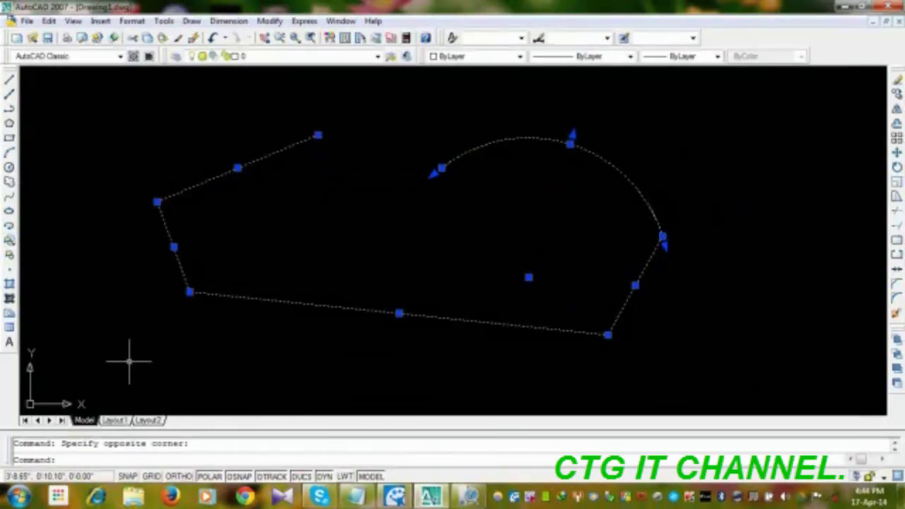
key("Delete")
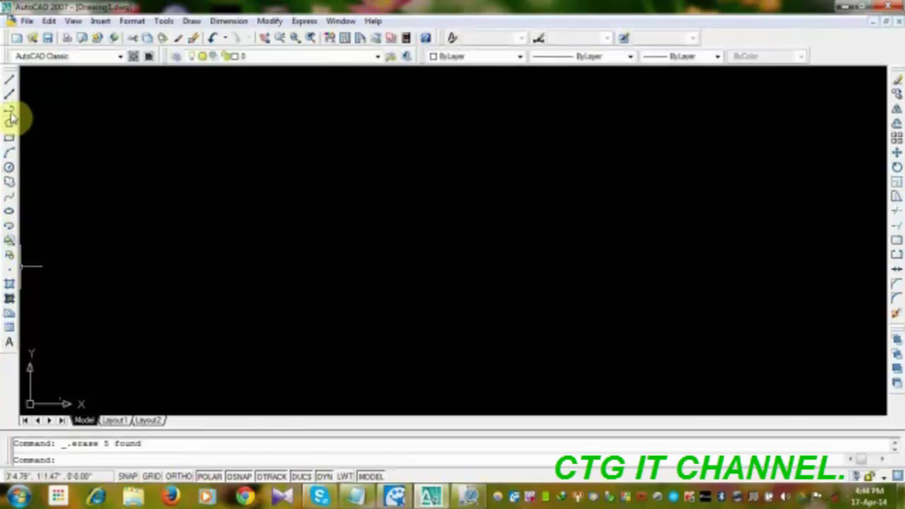
Draw a single long horizontal polyline segment across the drawing.
left_click(10, 116)
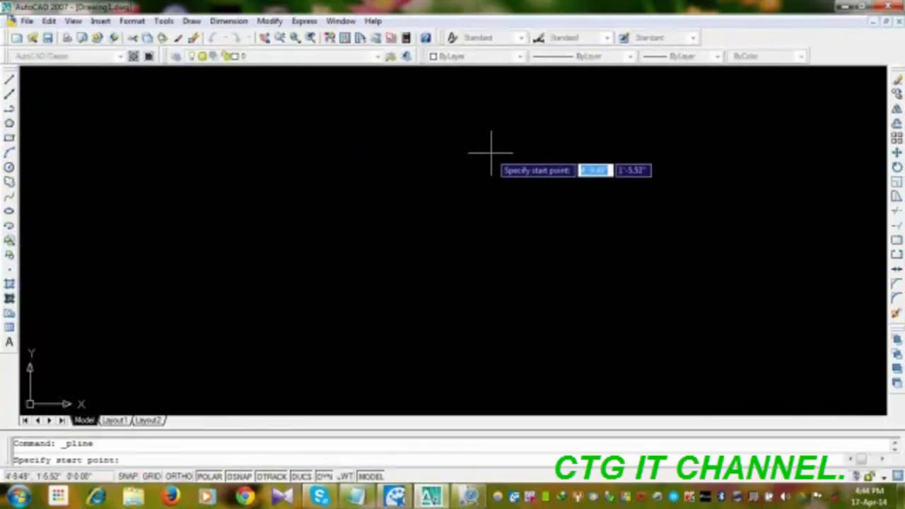
left_click(135, 208)
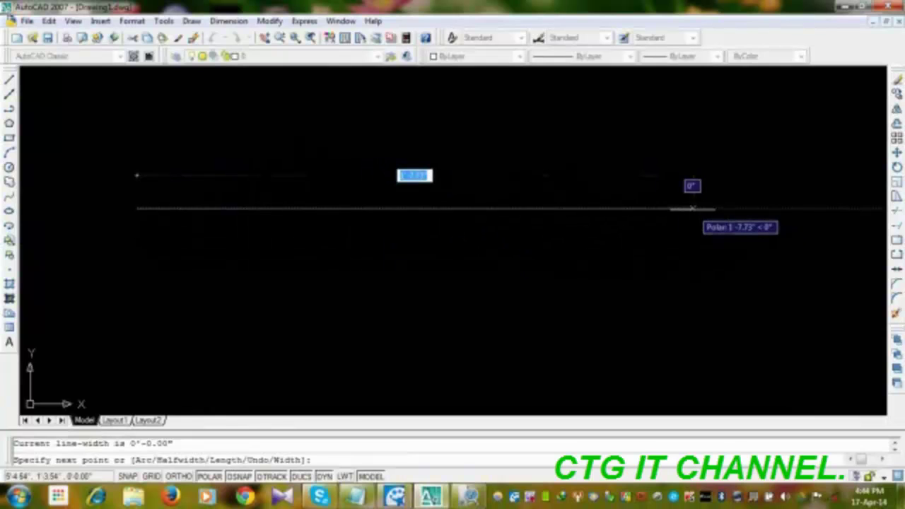
left_click(692, 208)
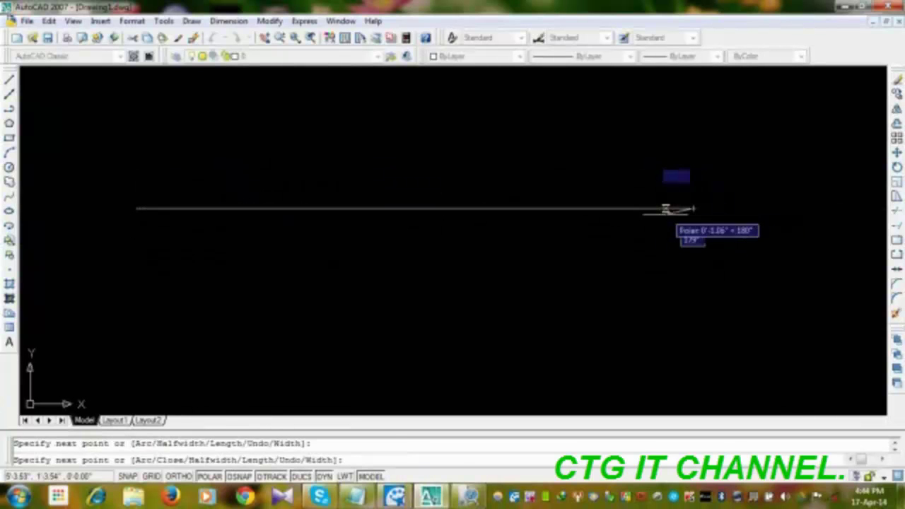
key("Escape")
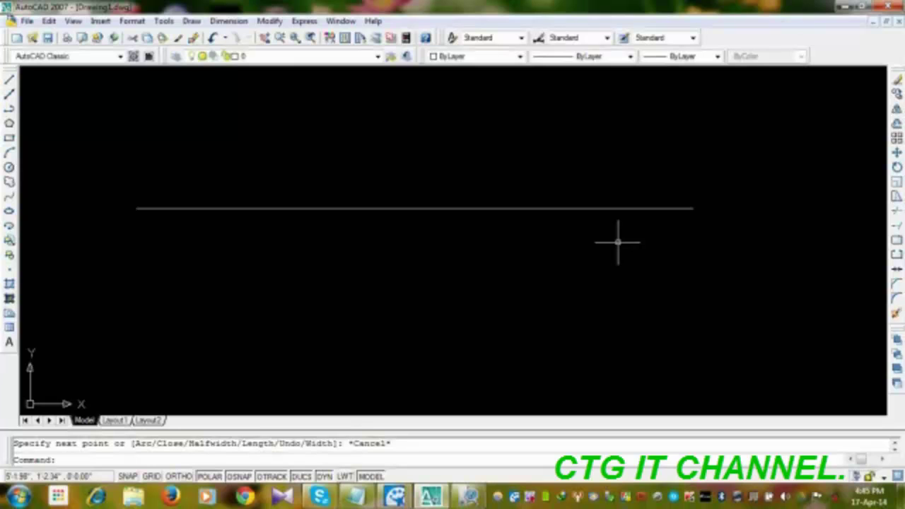
Divide the horizontal line into 5 equal segments with DIV.
type("div")
key("Return")
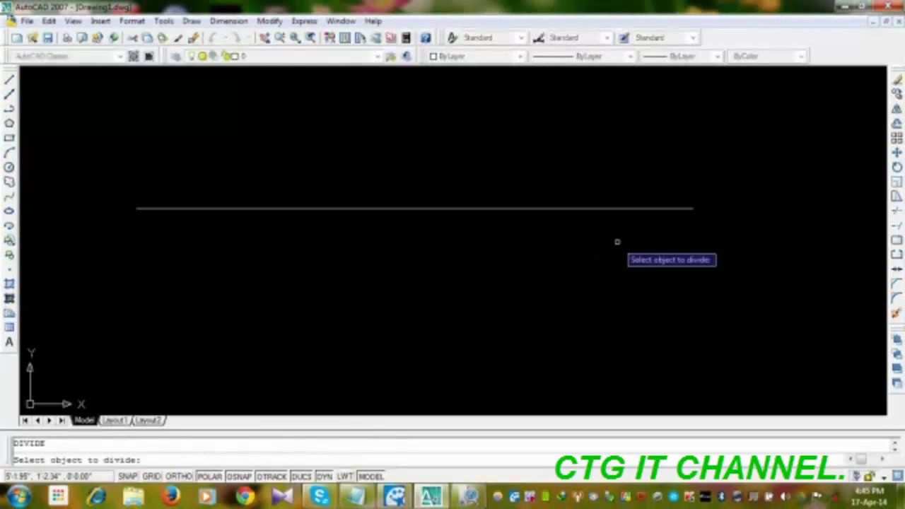
left_click(469, 209)
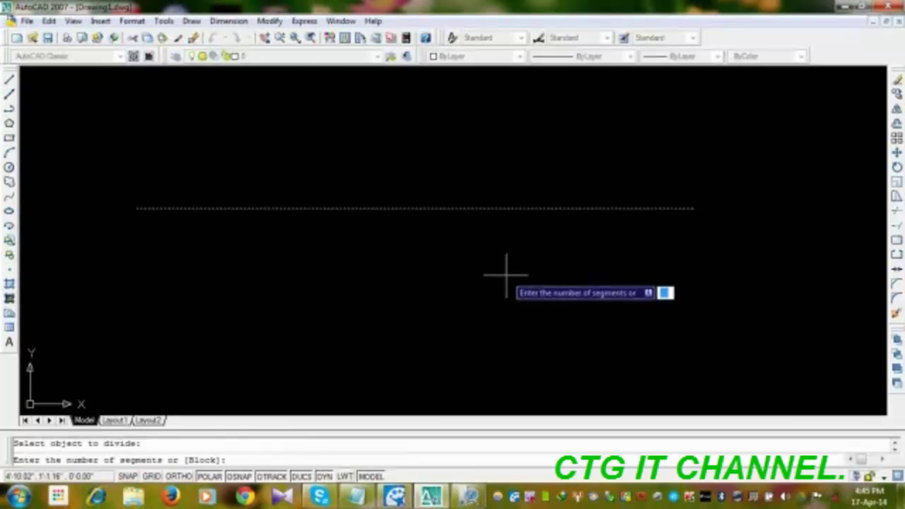
type("5")
key("Return")
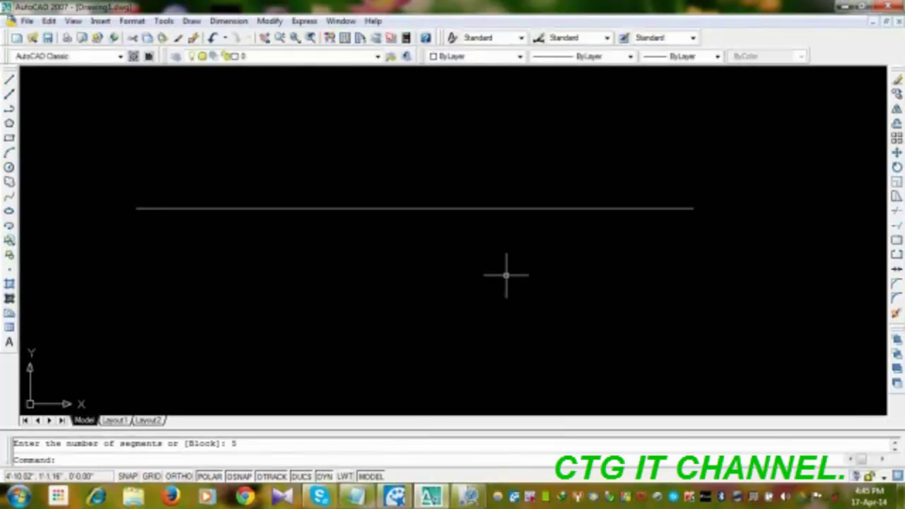
left_click(87, 174)
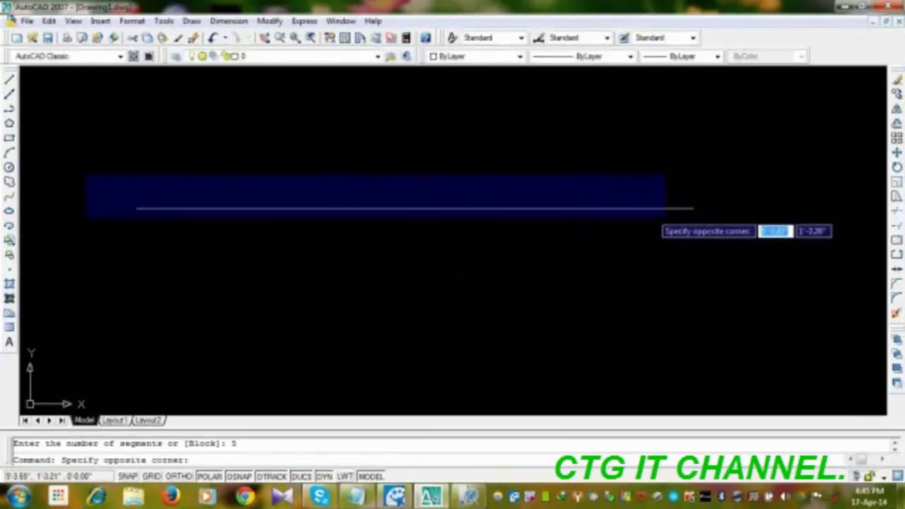
left_click(738, 242)
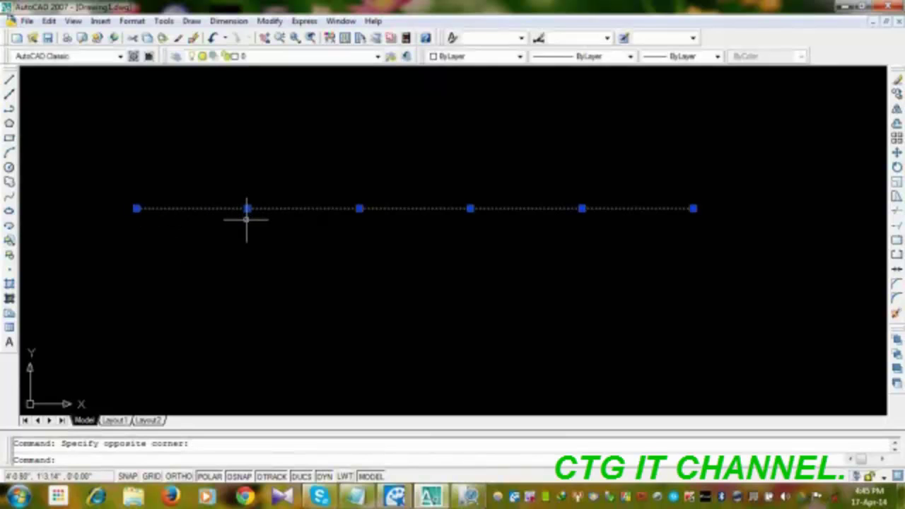
key("Escape")
left_click(217, 163)
left_click(667, 255)
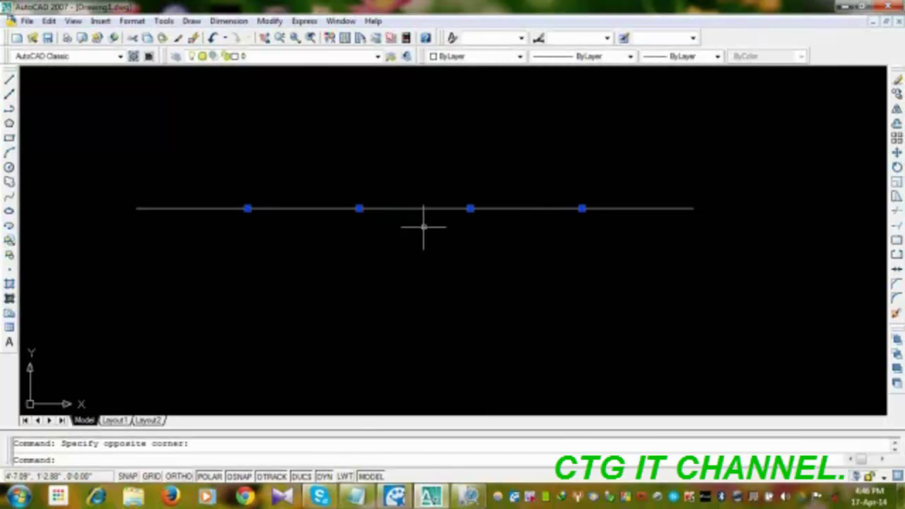
key("Escape")
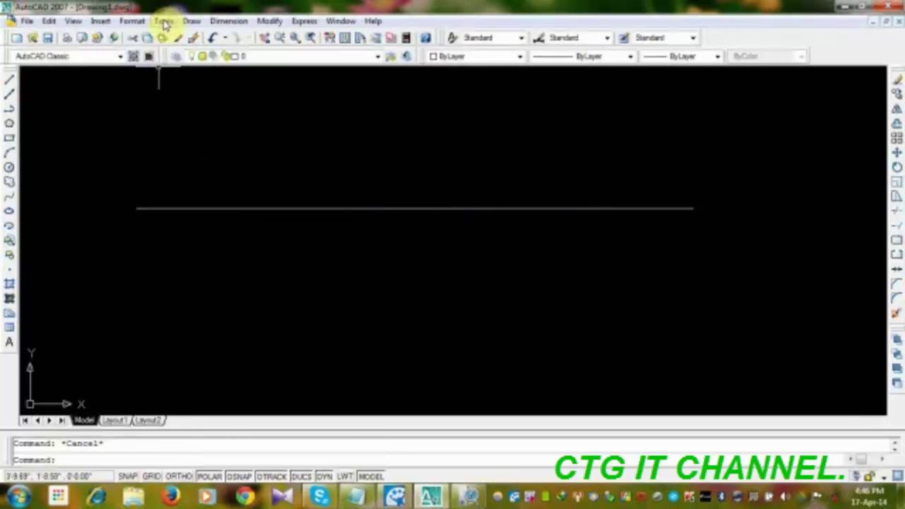
Set the point style to the circle-with-X marker so the nodes show.
left_click(133, 20)
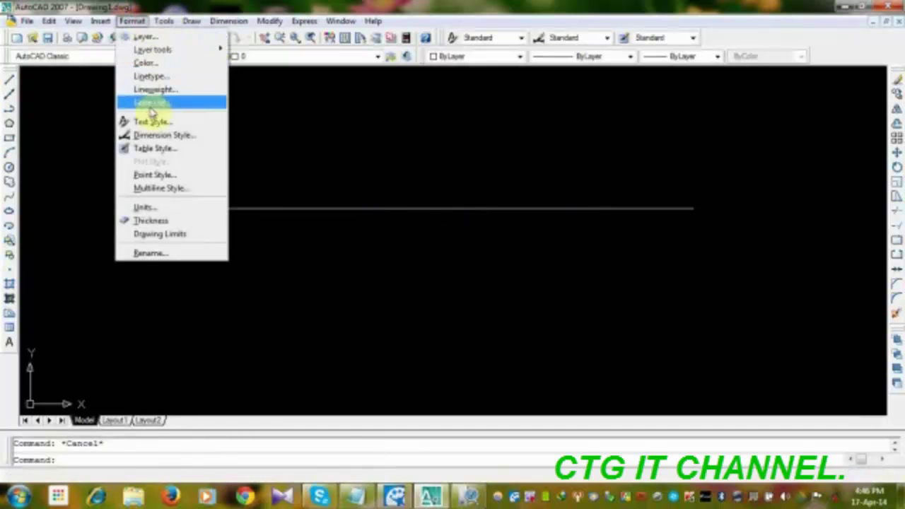
left_click(153, 173)
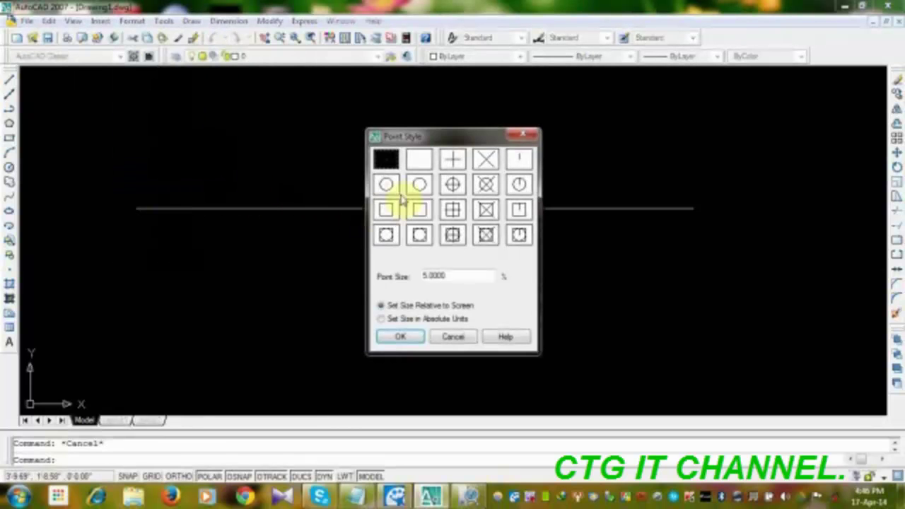
left_click(486, 185)
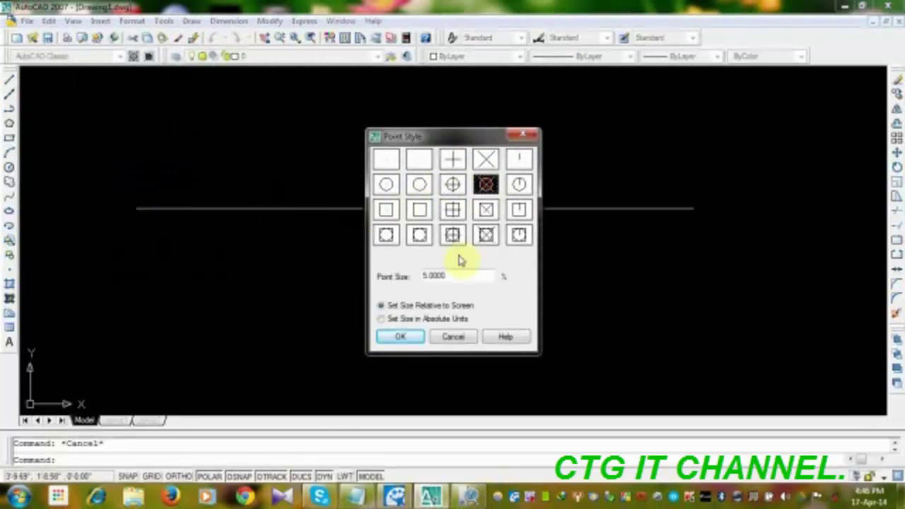
left_click(408, 337)
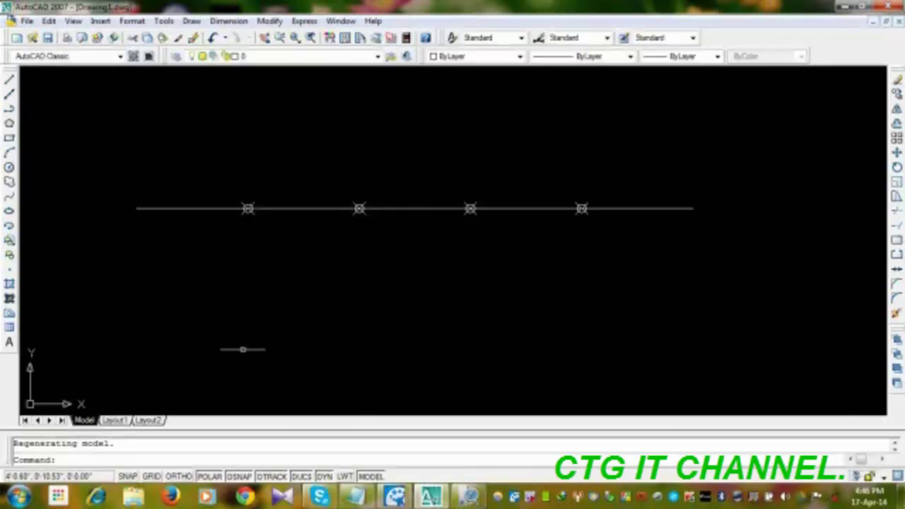
Draw a diagonal polyline from the first node rising up and to the right.
left_click(10, 110)
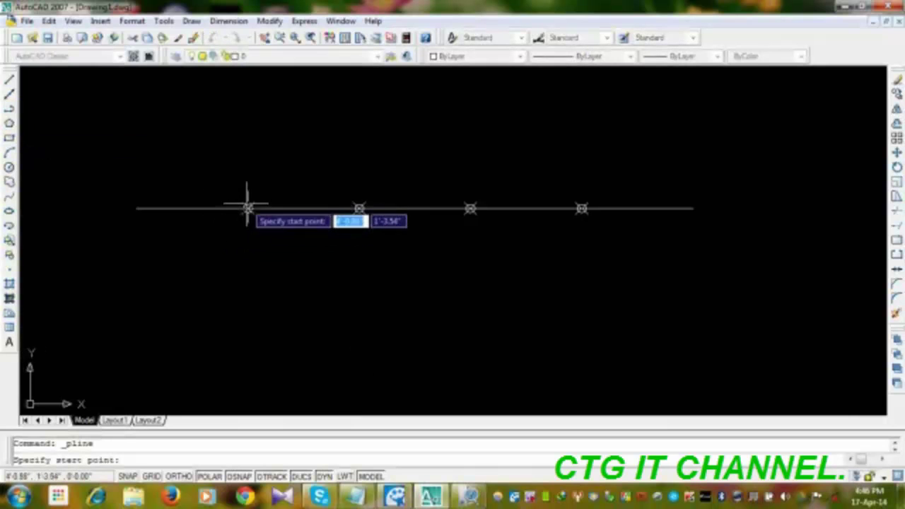
scroll(247, 208, "up", 3)
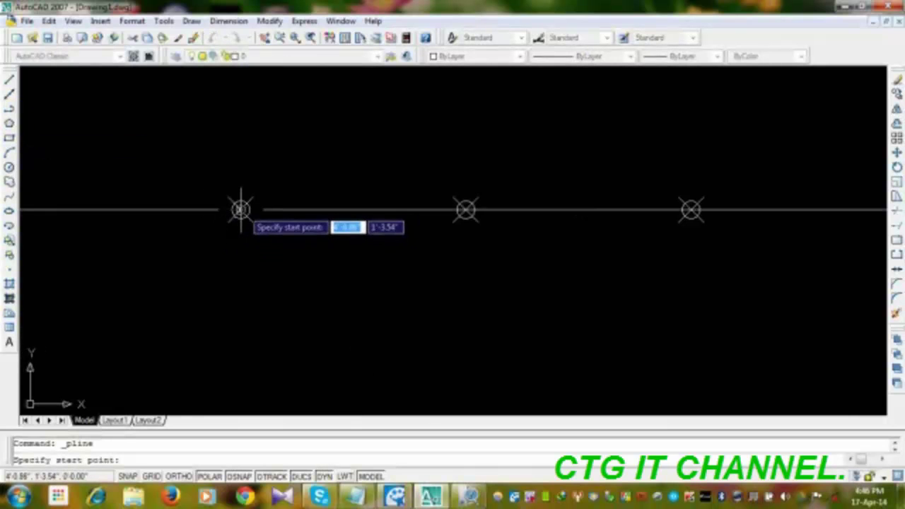
left_click(241, 209)
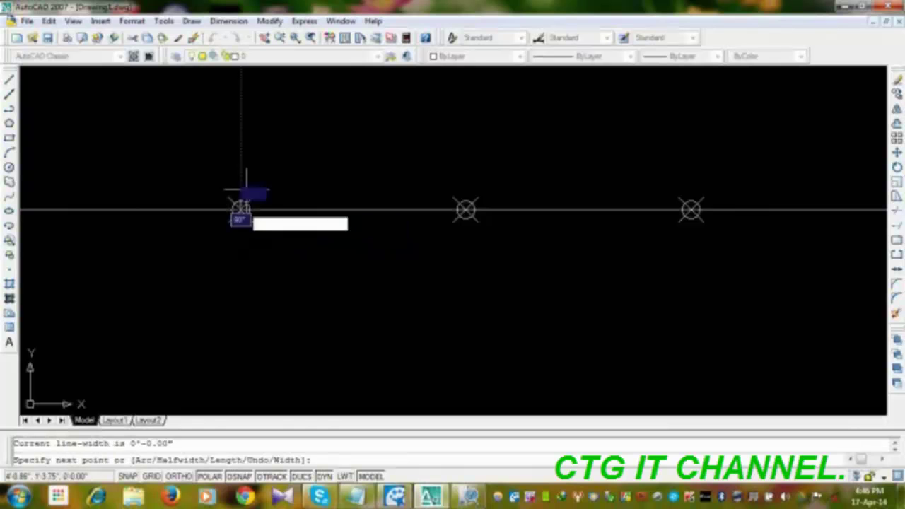
left_click(327, 98)
key("Return")
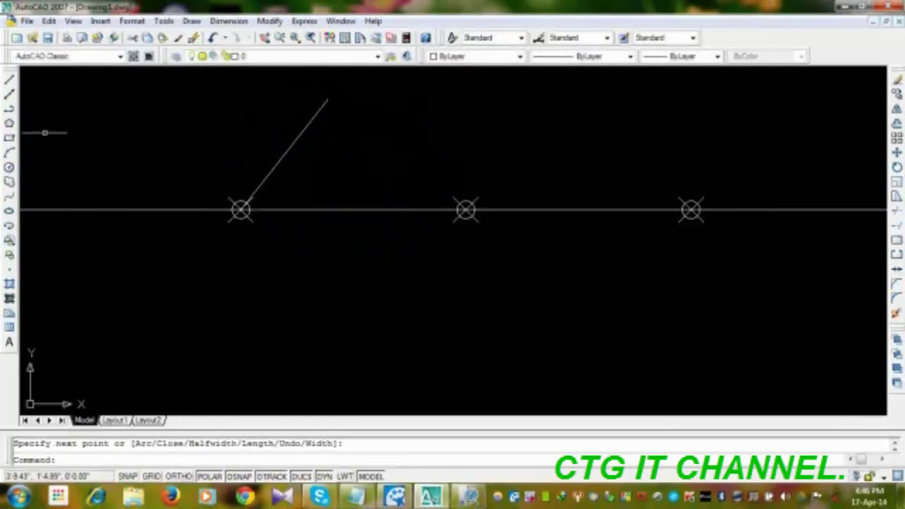
Draw a three-point arc from the middle node over the line to the right node.
left_click(9, 153)
left_click(465, 209)
left_click(563, 107)
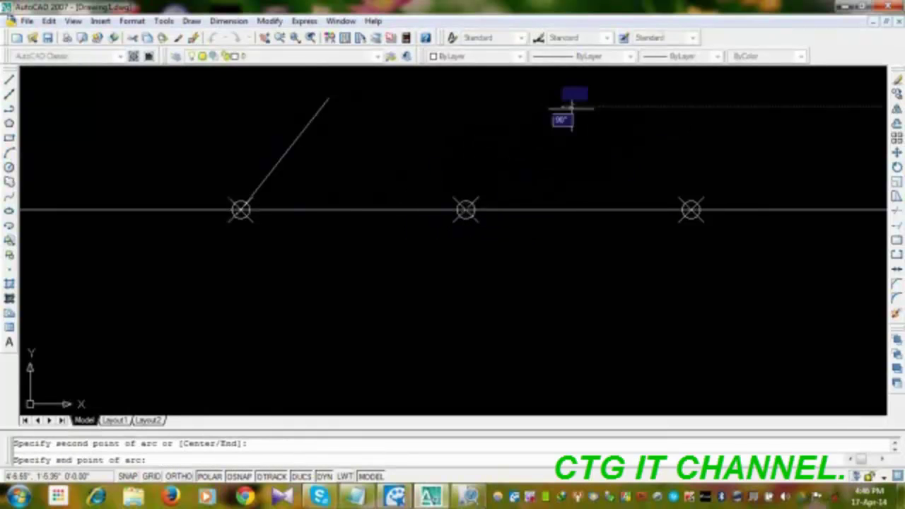
left_click(690, 210)
key("Return")
middle_click_drag(519, 262, 466, 267)
scroll(467, 268, "down", 2)
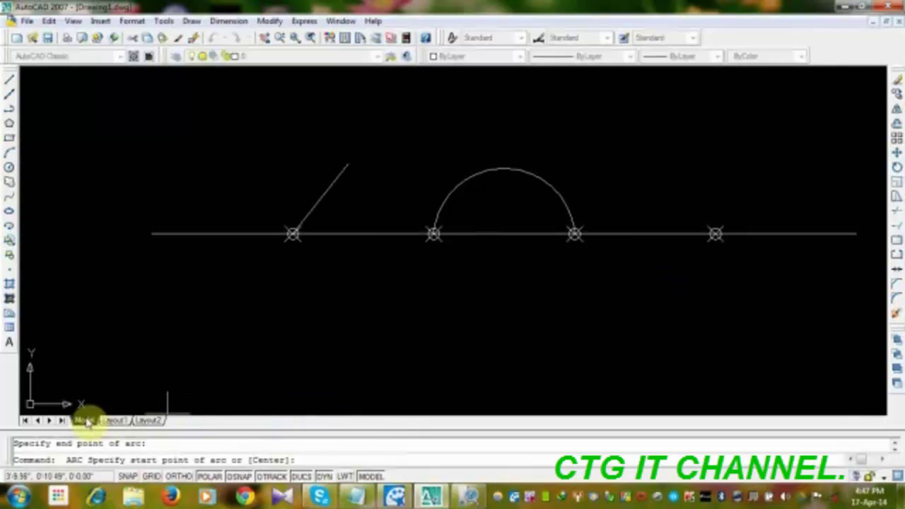
Switch briefly to the Layout1 layout, then return to model space.
left_click(111, 421)
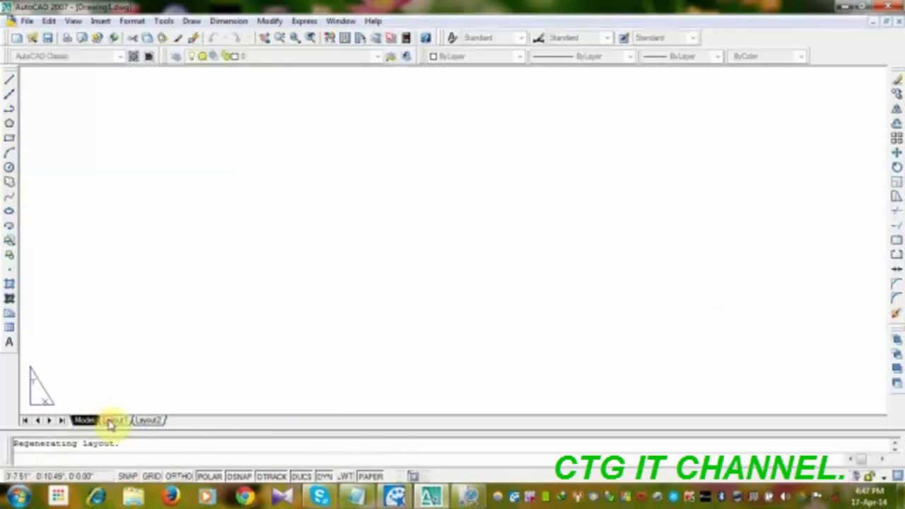
left_click(86, 420)
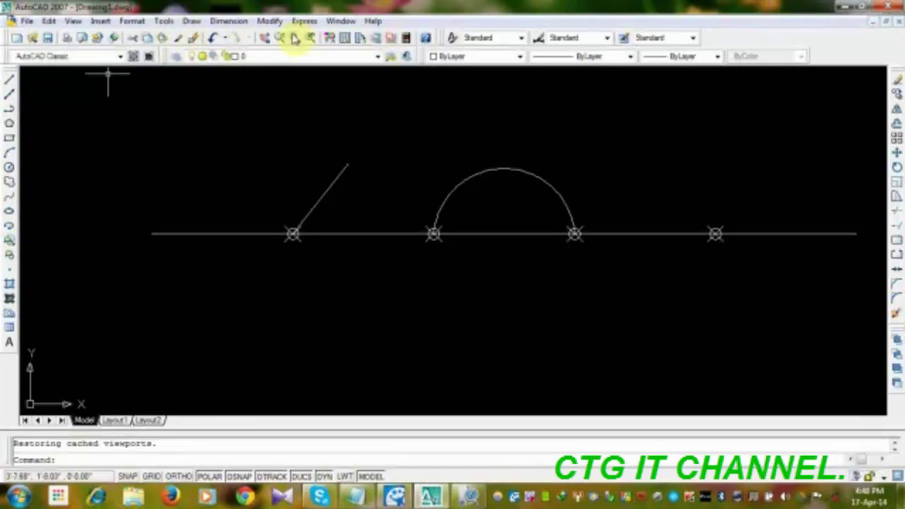
Set the crosshair size to 42 in the Options Display settings and apply it.
left_click(165, 22)
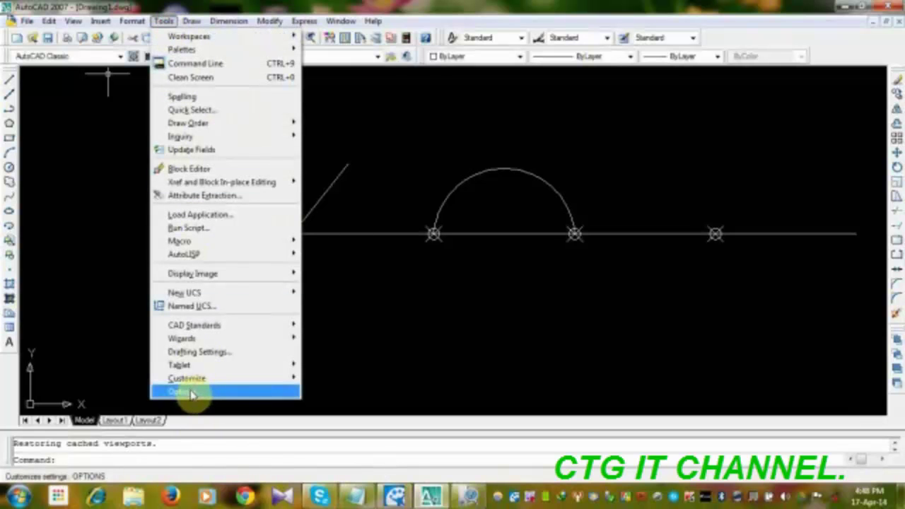
left_click(191, 393)
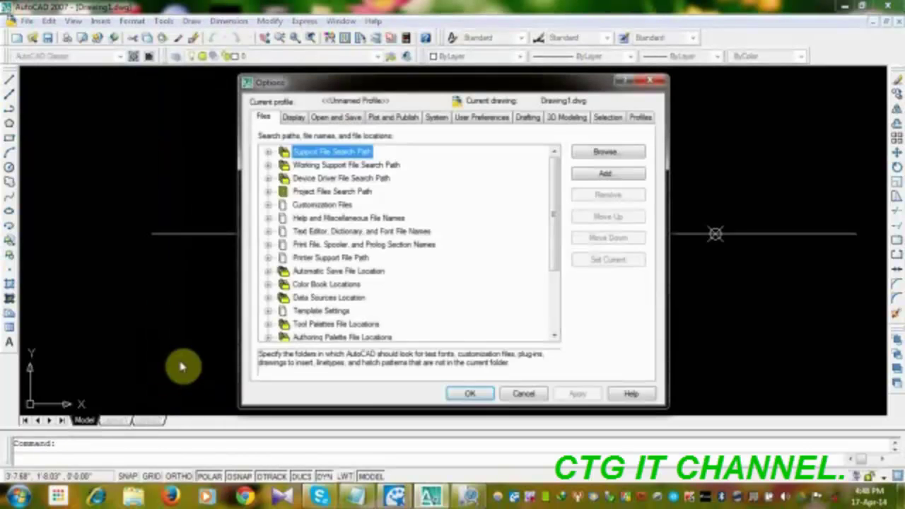
left_click_drag(425, 82, 407, 80)
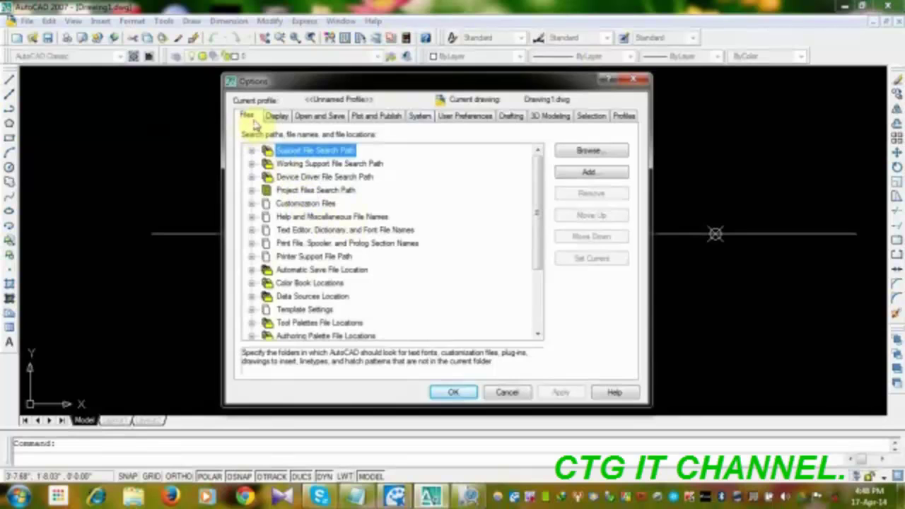
left_click(280, 120)
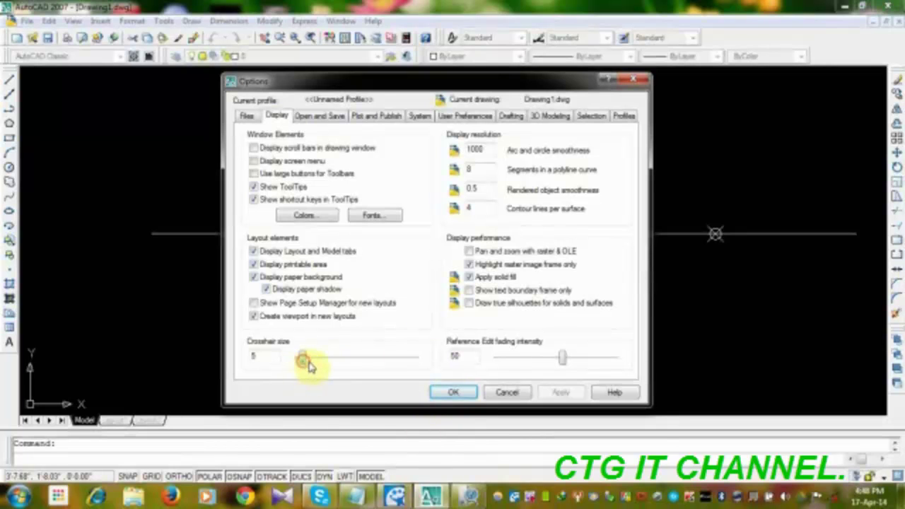
left_click_drag(304, 361, 419, 359)
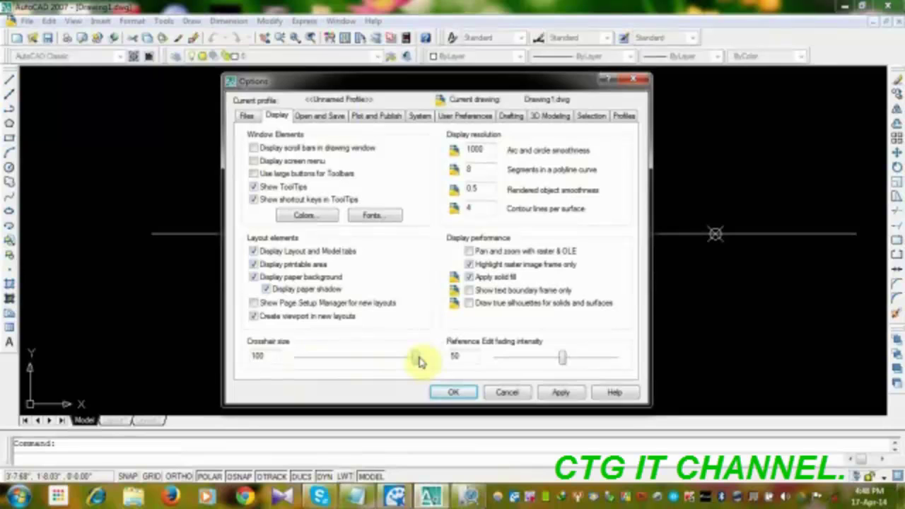
mouse_move(418, 359)
left_mouse_down()
mouse_move(340, 359)
mouse_move(347, 368)
left_mouse_up()
left_click(560, 393)
left_click(456, 392)
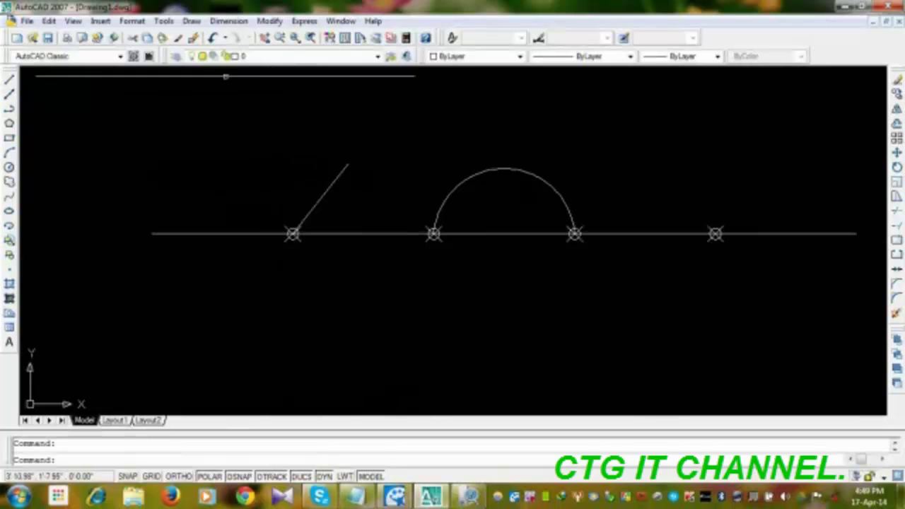
Return the crosshair size to 5 in the Options Display settings.
left_click(164, 20)
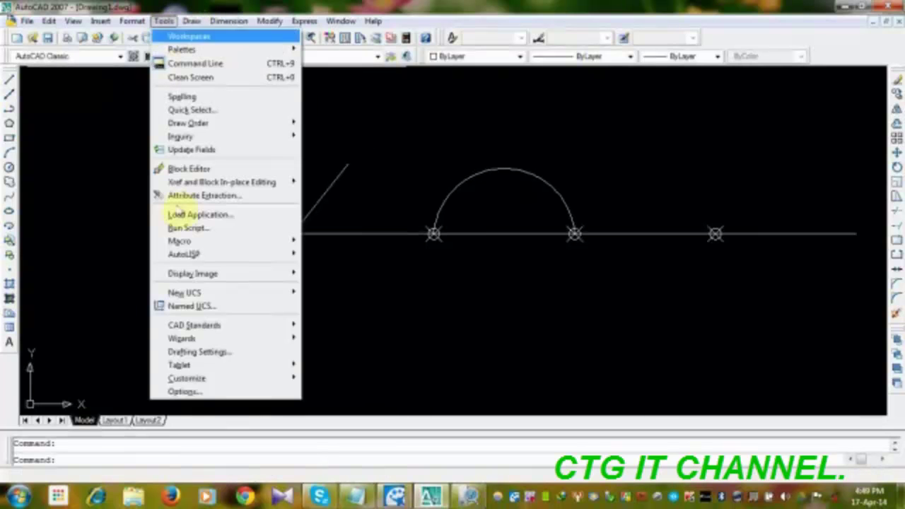
left_click(185, 391)
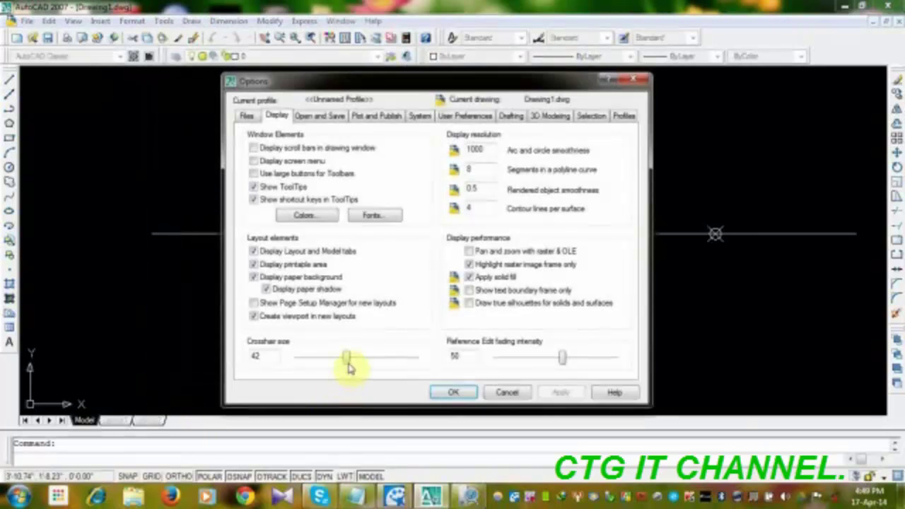
left_click_drag(346, 361, 302, 373)
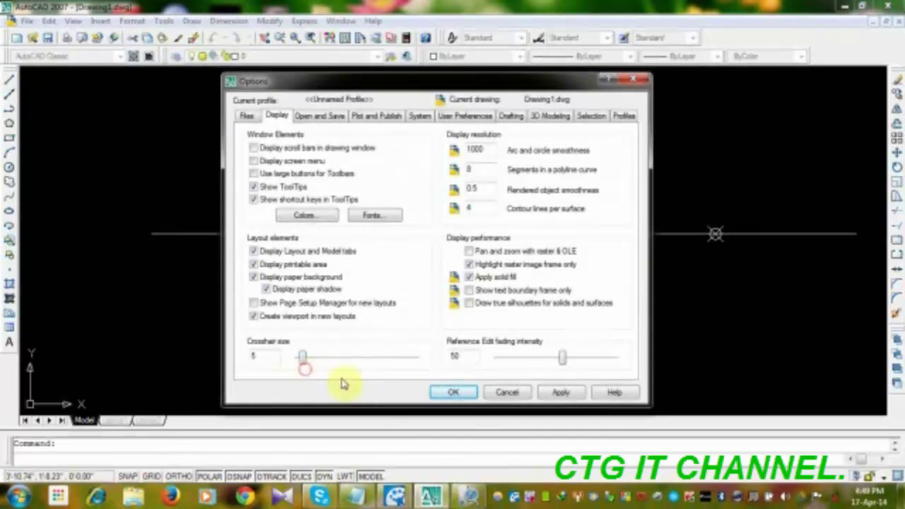
Make the model space uniform background red and apply the options.
left_click(300, 220)
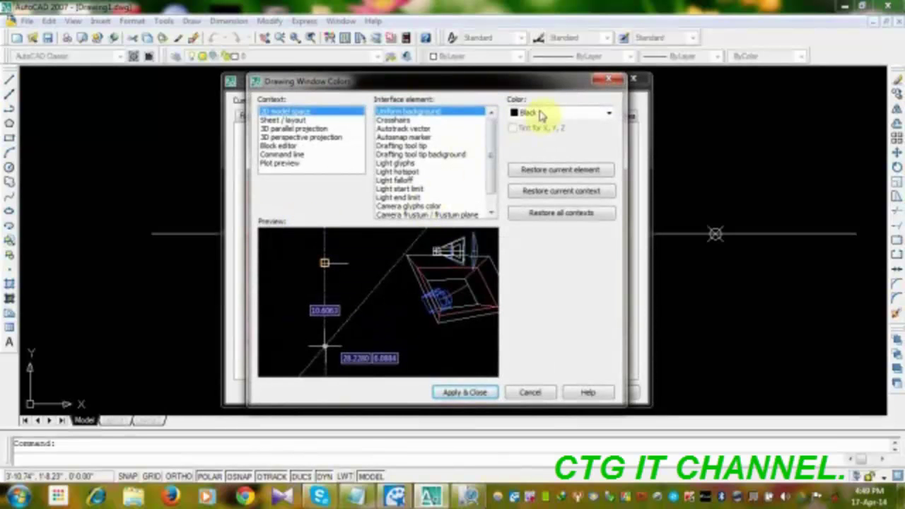
left_click(608, 114)
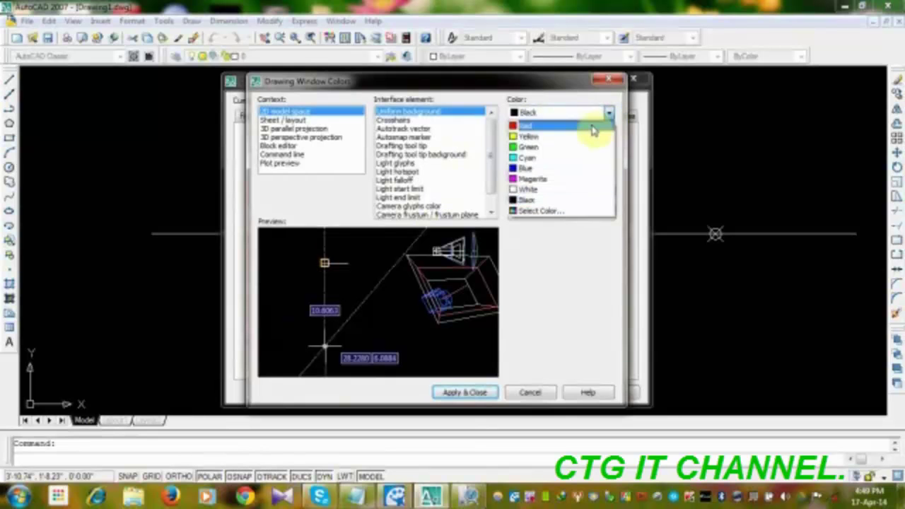
left_click(568, 126)
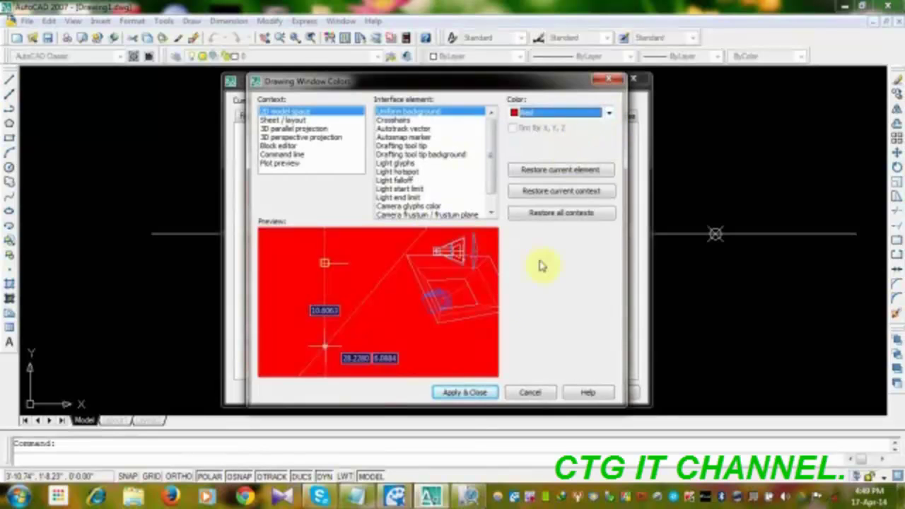
left_click(464, 393)
left_click(555, 393)
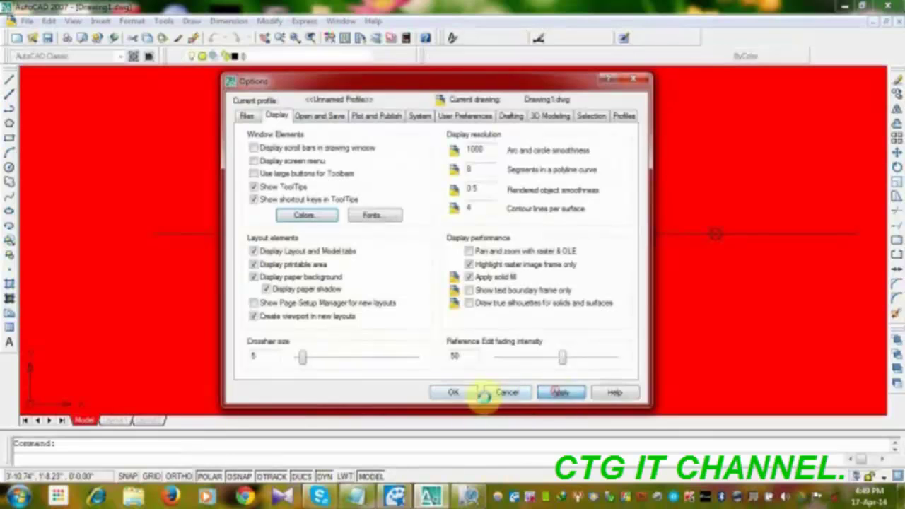
left_click(456, 393)
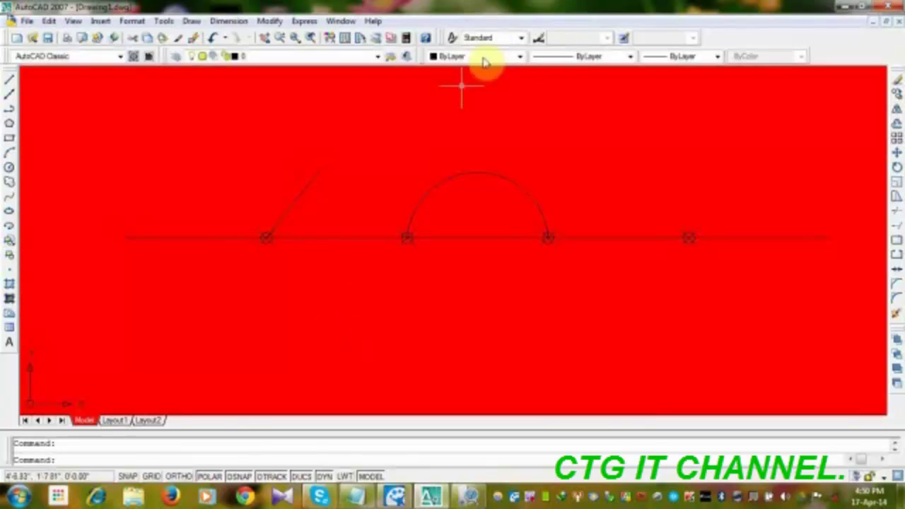
Reopen Options and look over the colour, Open and Save, and Plot and Publish settings unchanged.
left_click(164, 21)
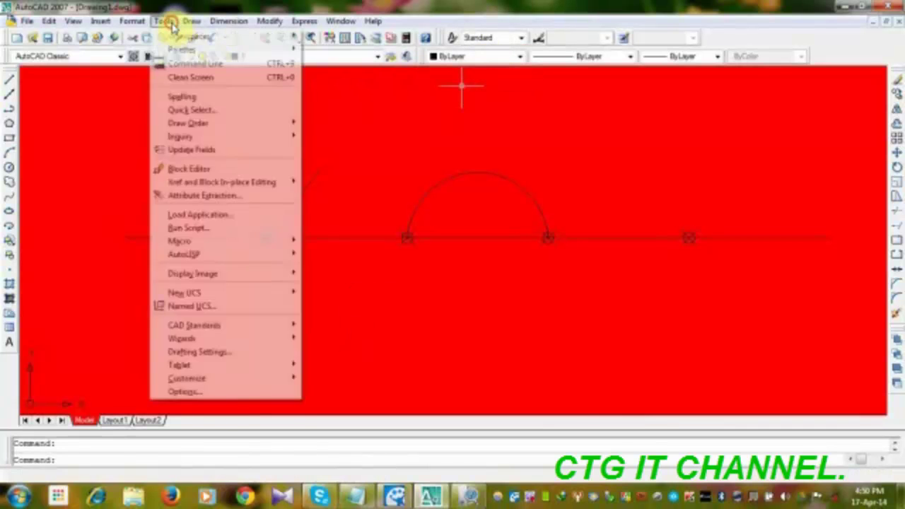
left_click(208, 393)
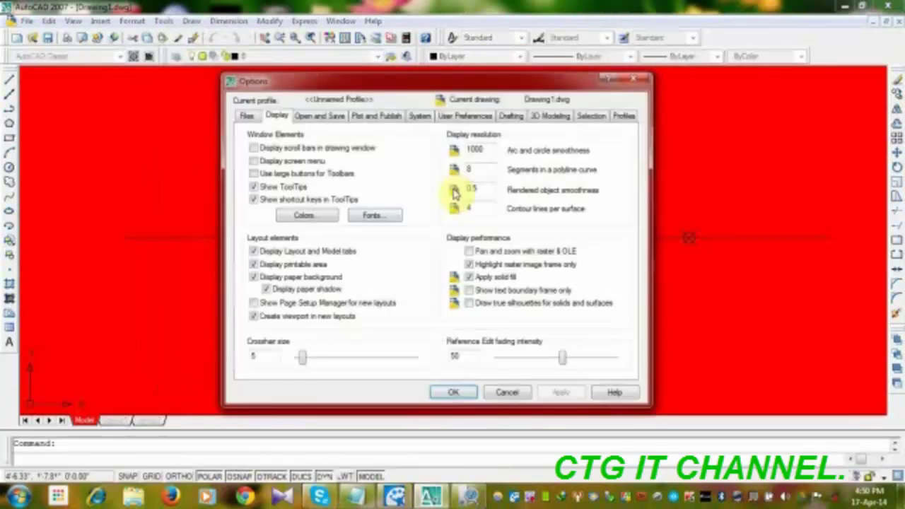
left_click(308, 215)
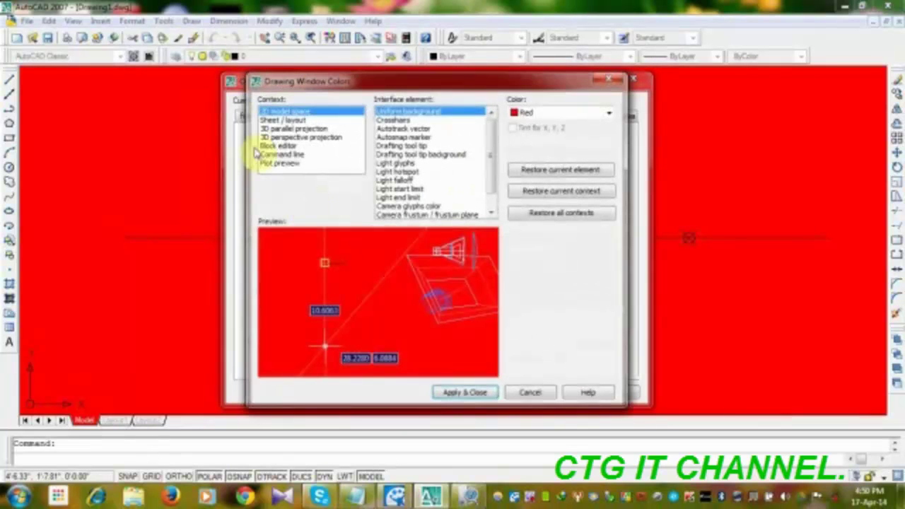
key("Escape")
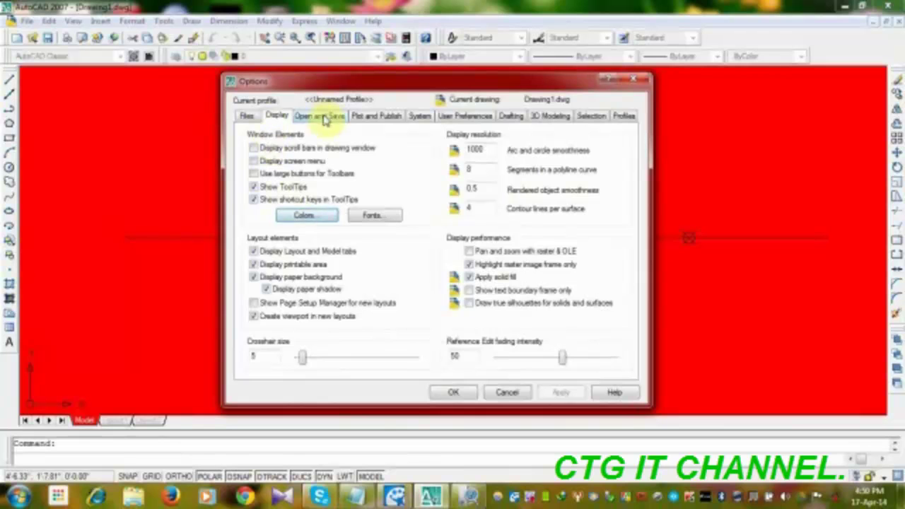
left_click(321, 116)
left_click(374, 115)
left_click(277, 117)
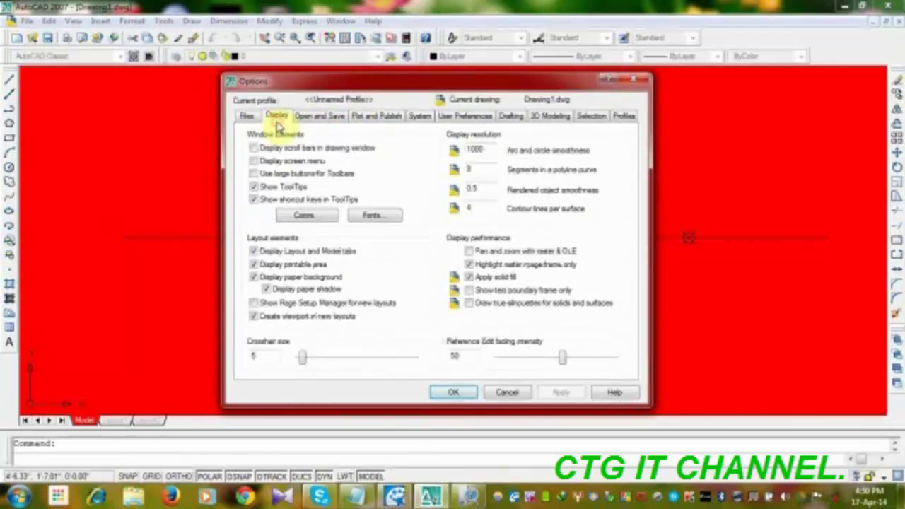
Set the model space background back to black, then review the default save file format.
left_click(305, 215)
left_click(607, 113)
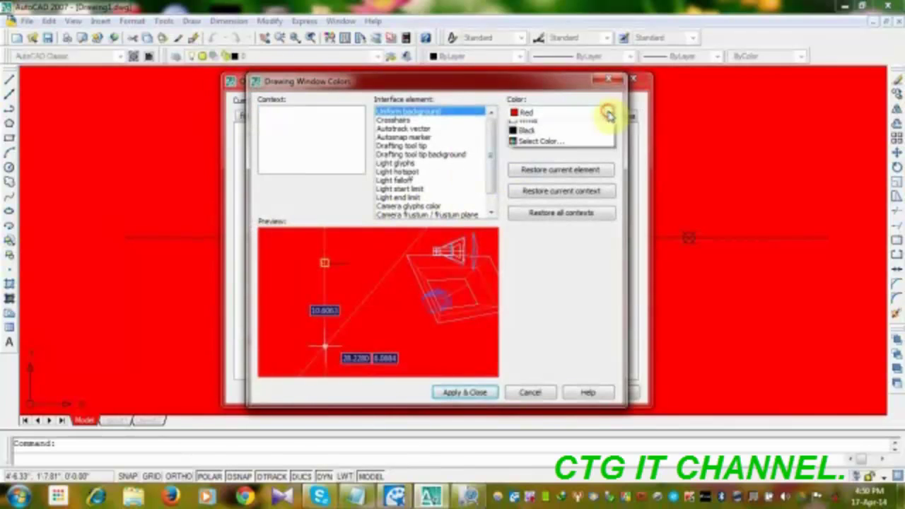
left_click(528, 200)
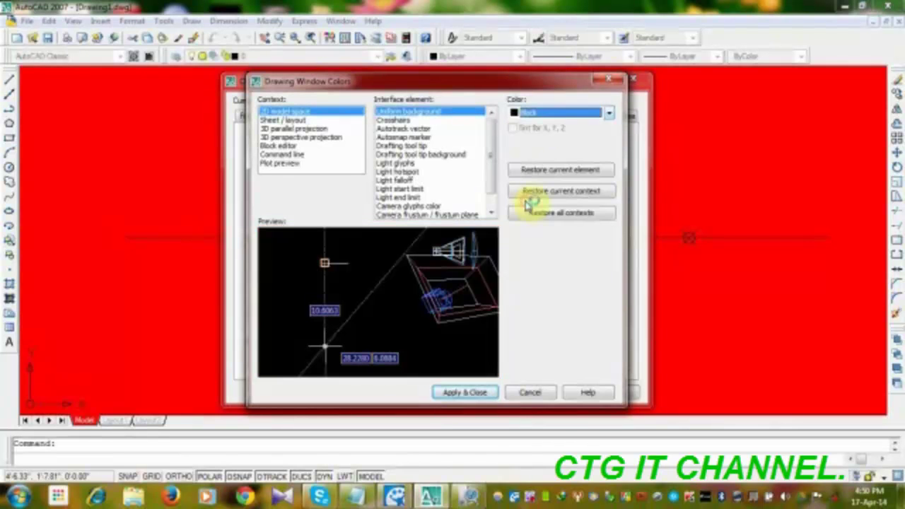
left_click(470, 393)
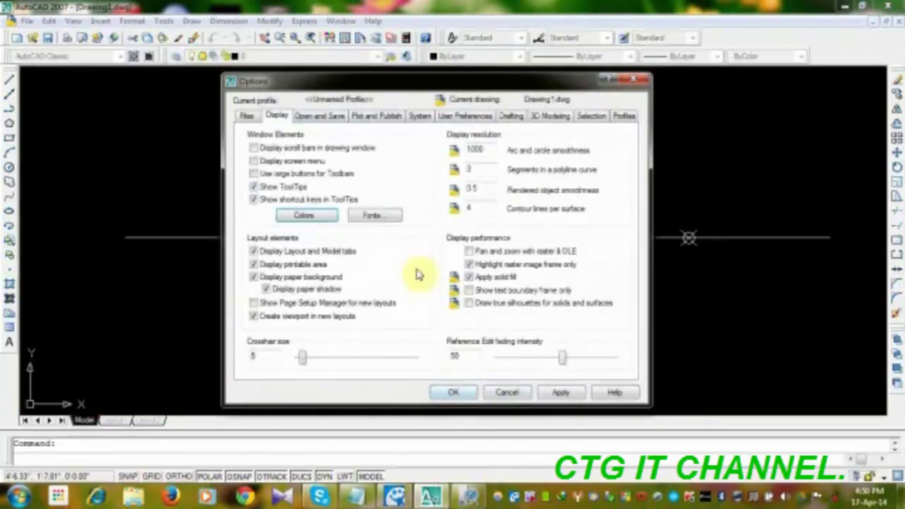
left_click(316, 120)
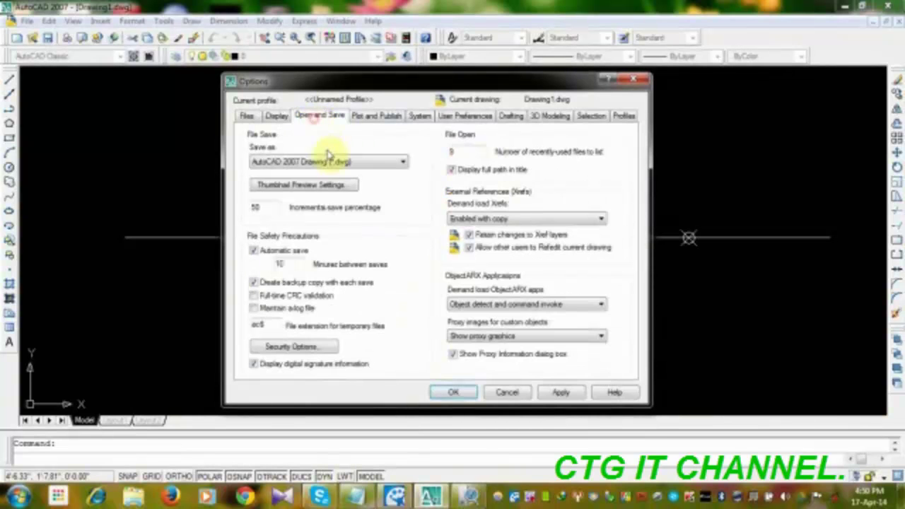
left_click(258, 161)
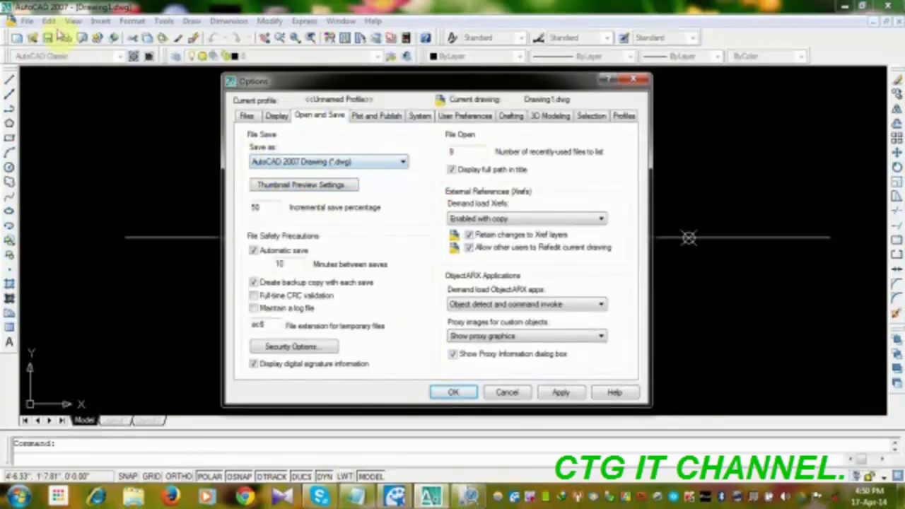
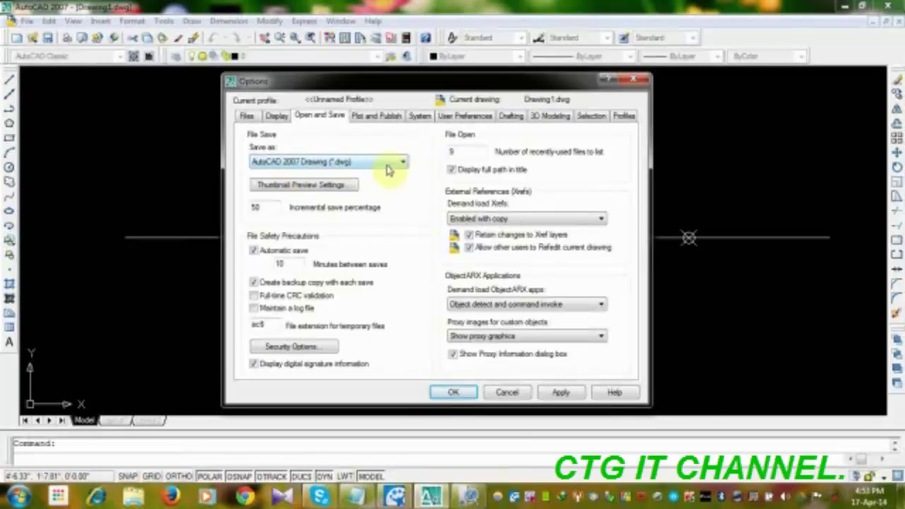
Set the default save format to AutoCAD 2004/LT2004 Drawing (*.dwg).
left_click(407, 165)
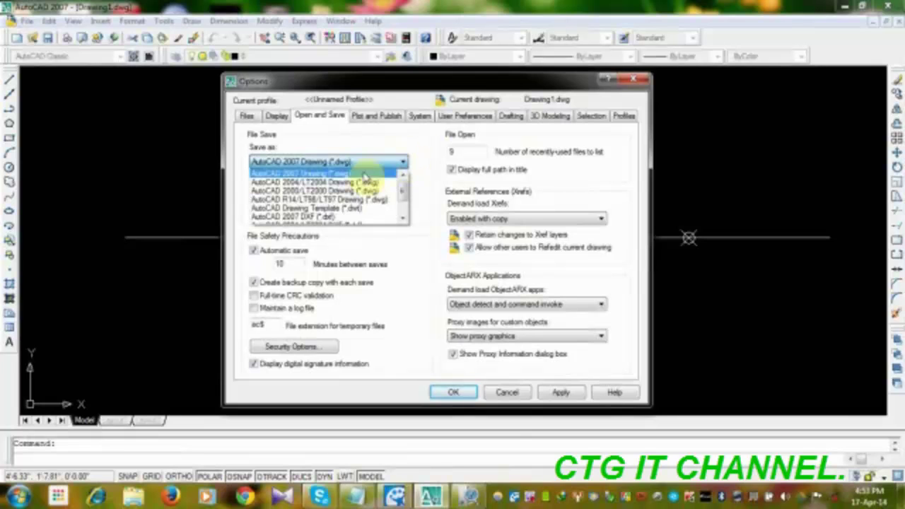
left_click(307, 182)
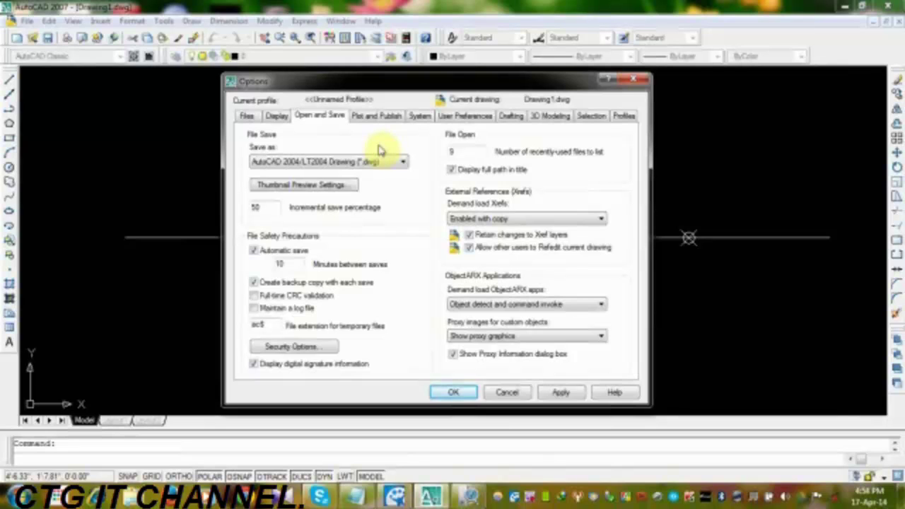
left_click(304, 164)
Review the option pages from Plot and Publish through Selection, then apply and confirm.
left_click(325, 117)
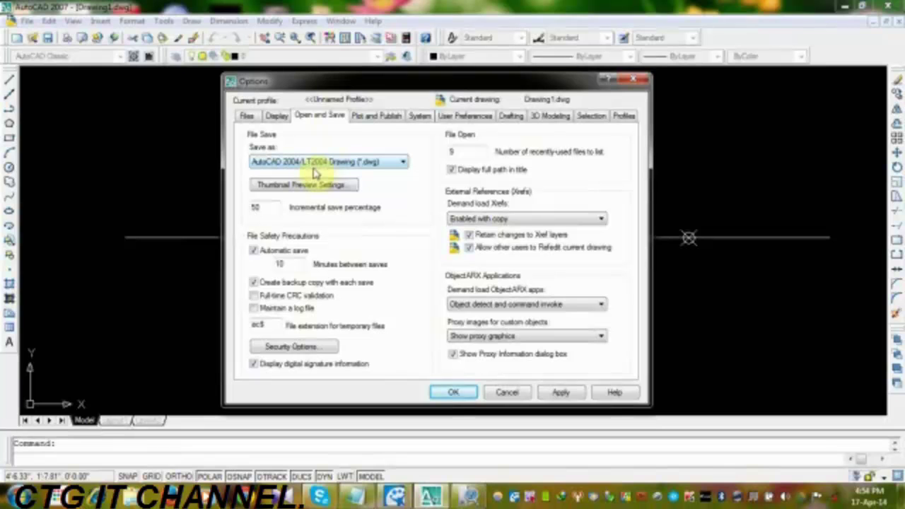
left_click(375, 119)
left_click(419, 117)
left_click(464, 117)
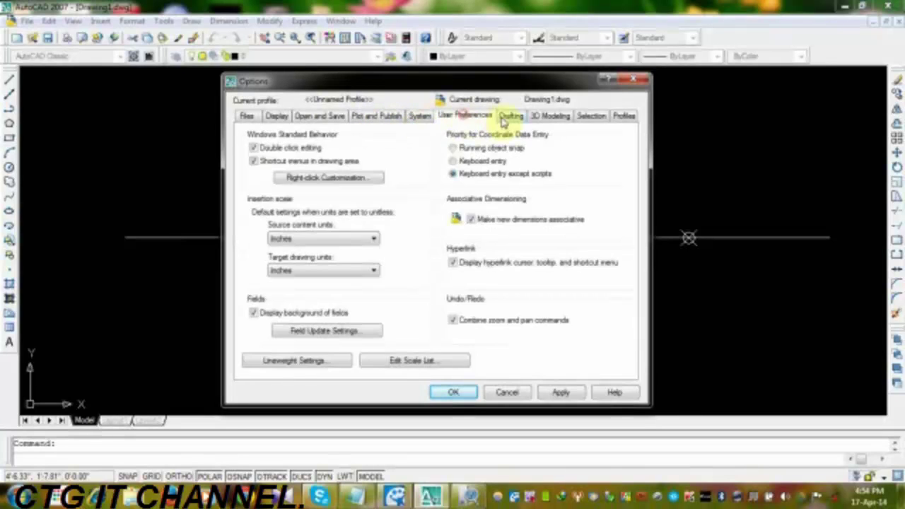
left_click(510, 118)
left_click(544, 117)
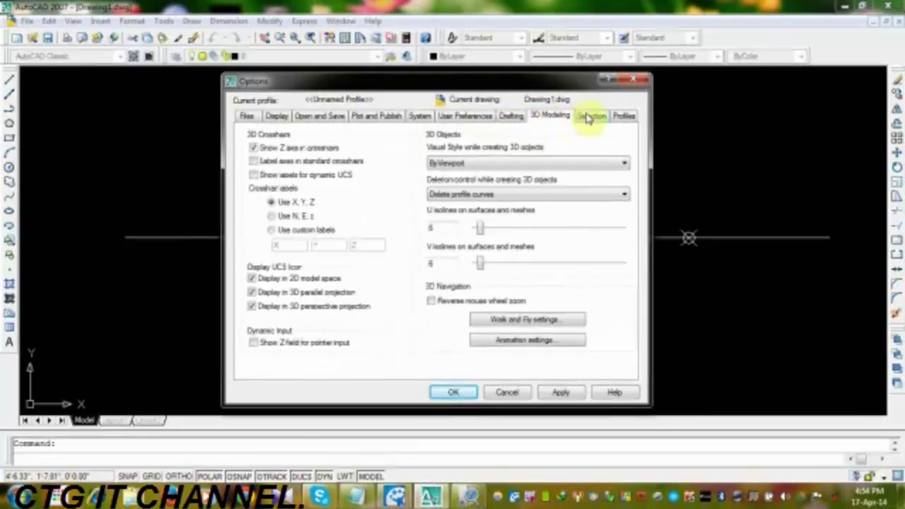
left_click(591, 116)
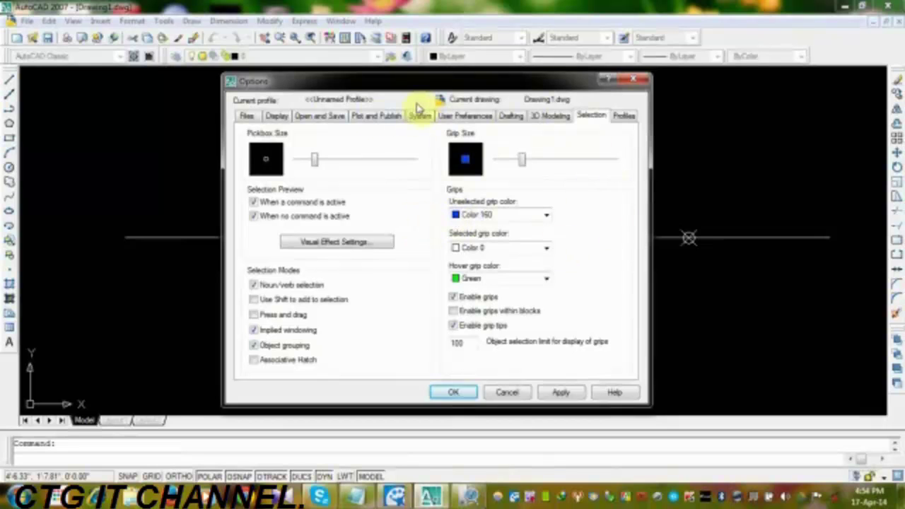
left_click(561, 391)
left_click(452, 395)
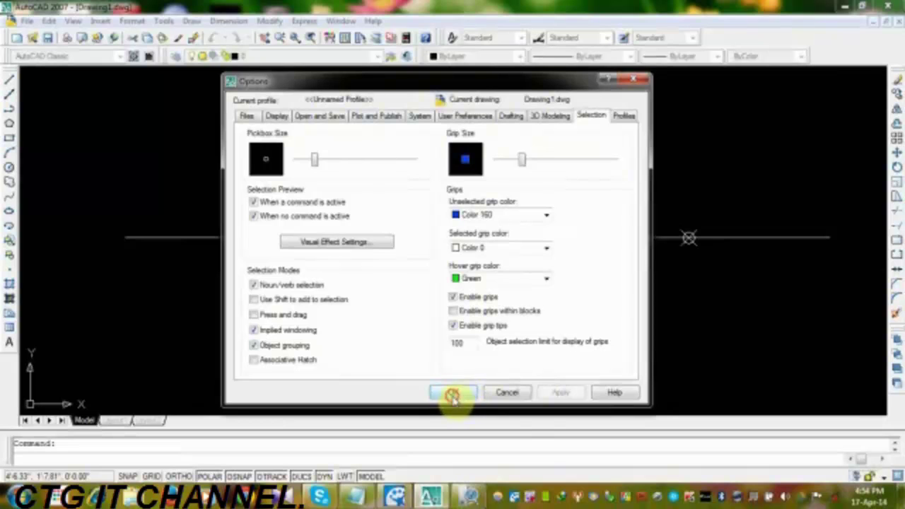
Draw a long horizontal polyline below the existing drawing.
mouse_move(377, 295)
middle_mouse_down()
mouse_move(333, 283)
mouse_move(364, 267)
middle_mouse_up()
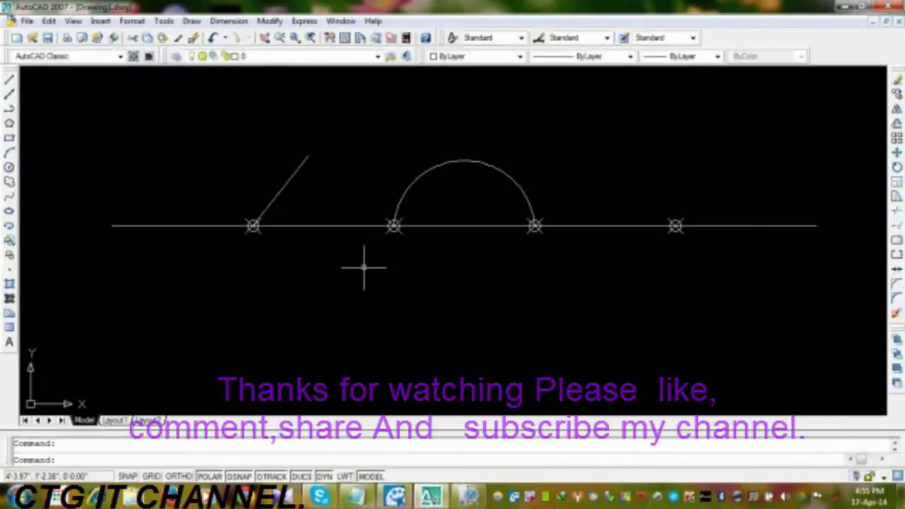
middle_click_drag(339, 279, 363, 268)
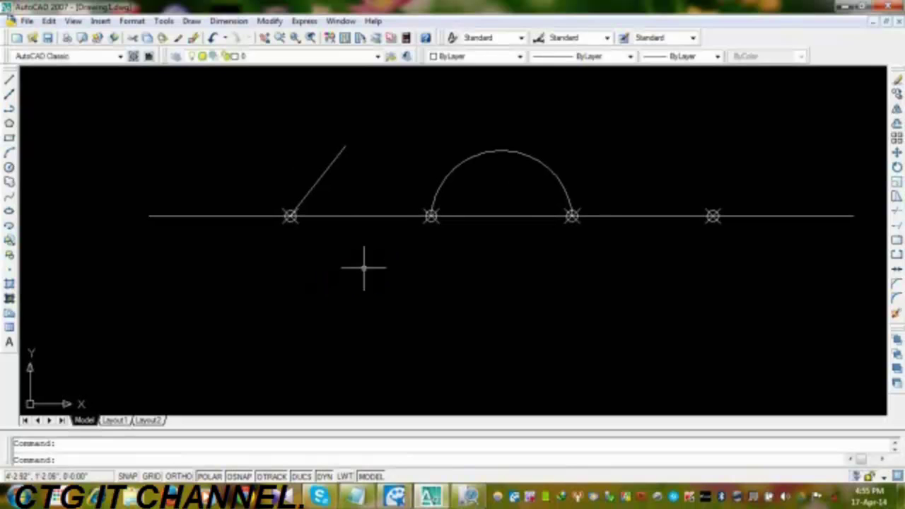
left_click(10, 113)
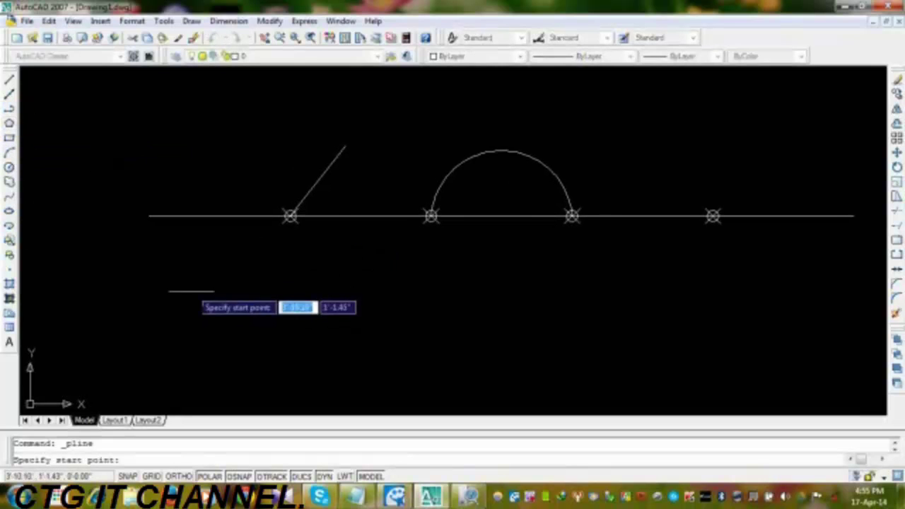
left_click(178, 297)
left_click(540, 297)
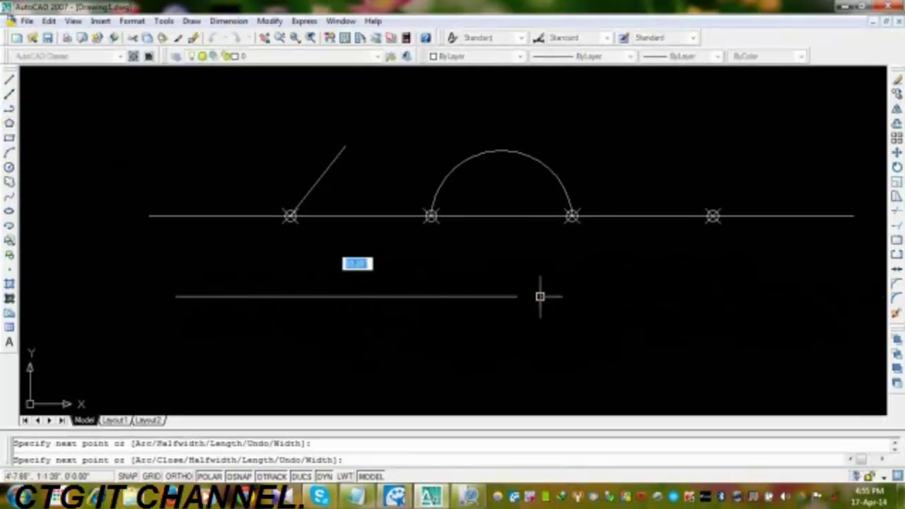
key("Return")
left_click(512, 318)
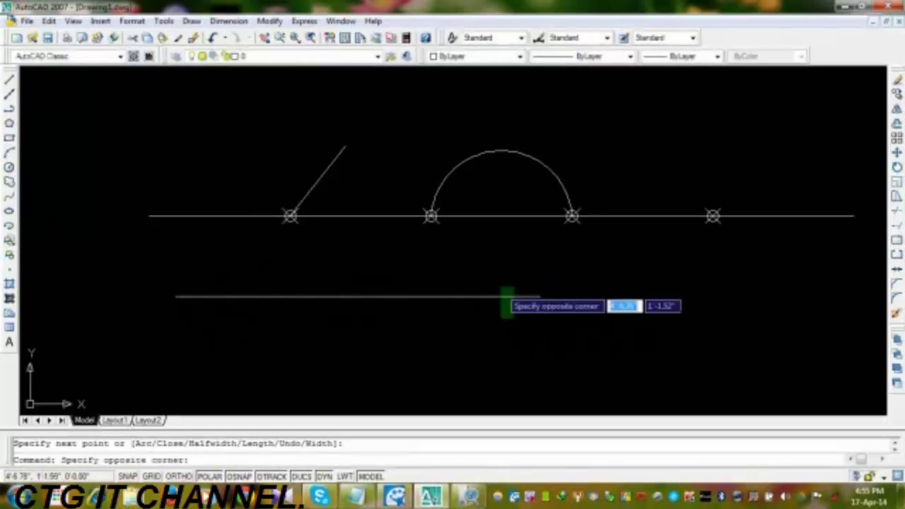
left_click(502, 293)
key("Escape")
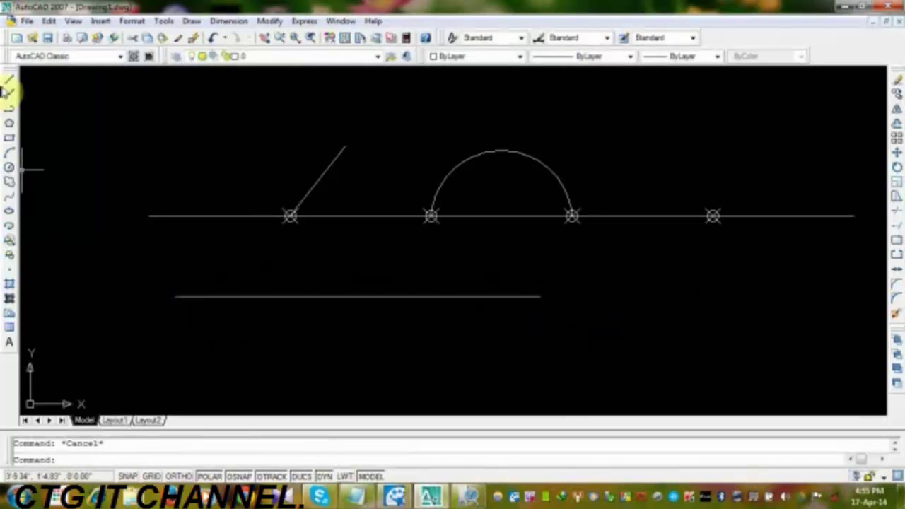
Draw a short vertical polyline downward from the horizontal line's midpoint.
left_click(10, 113)
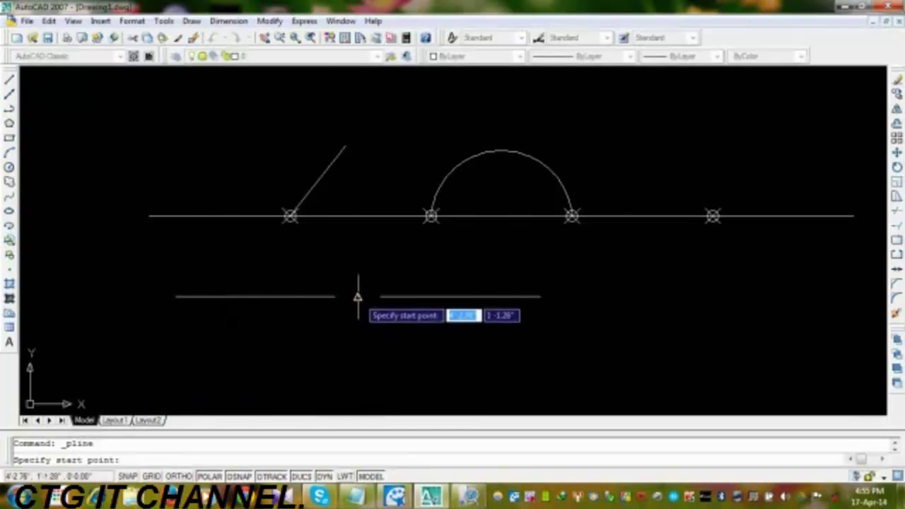
left_click(358, 297)
left_click(358, 346)
key("Return")
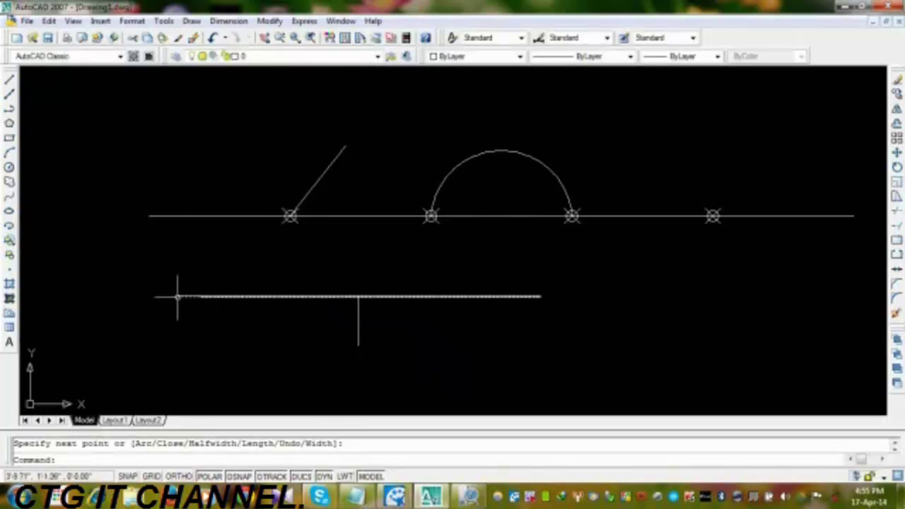
Draw a tall vertical polyline upward from the horizontal line's left endpoint.
key("Return")
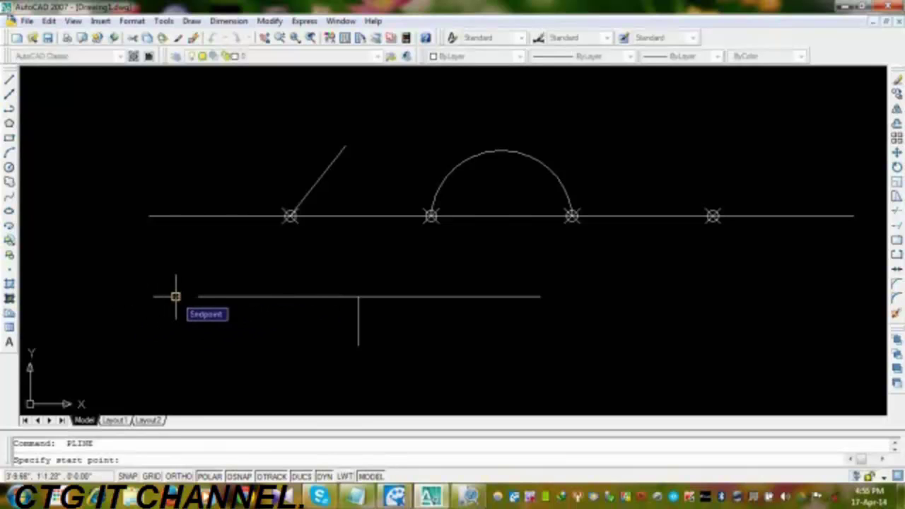
left_click(176, 297)
left_click(176, 134)
key("Return")
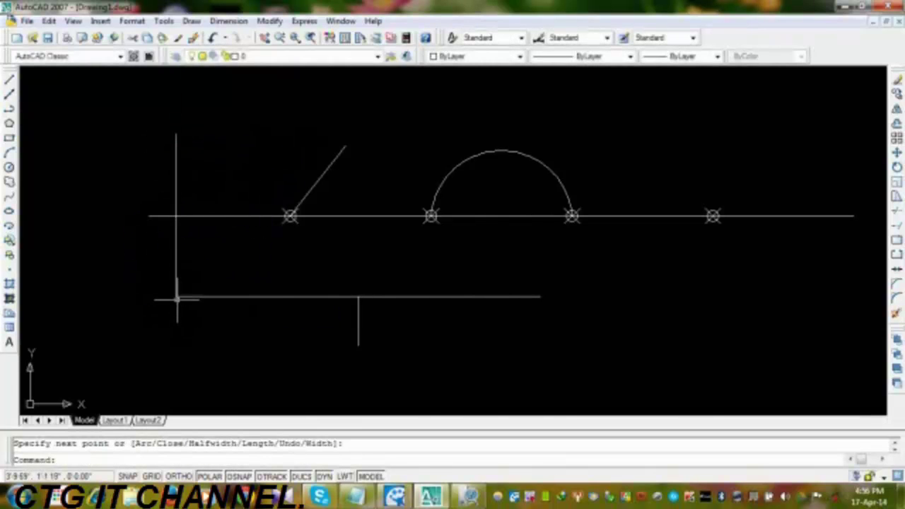
middle_click_drag(178, 309, 193, 292)
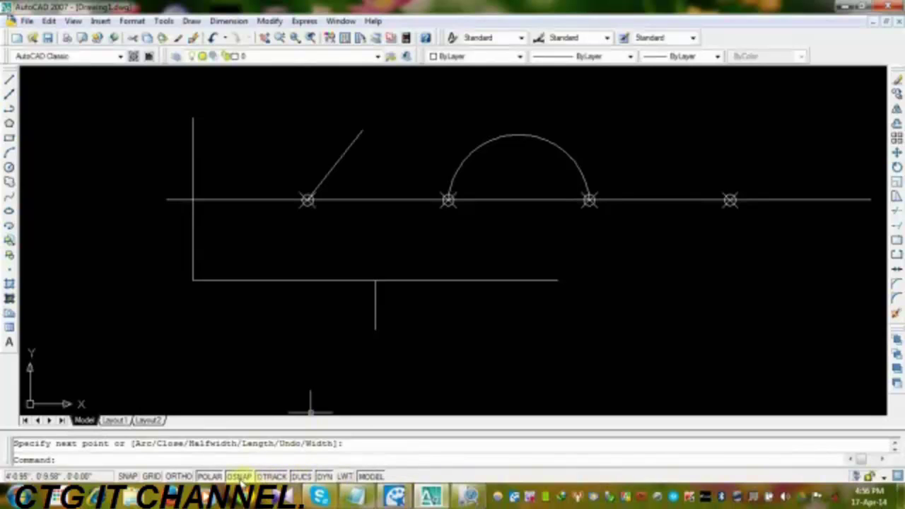
Use Clear All on the Object Snap tab, opened from OSNAP settings, to turn off every snap.
right_click(269, 476)
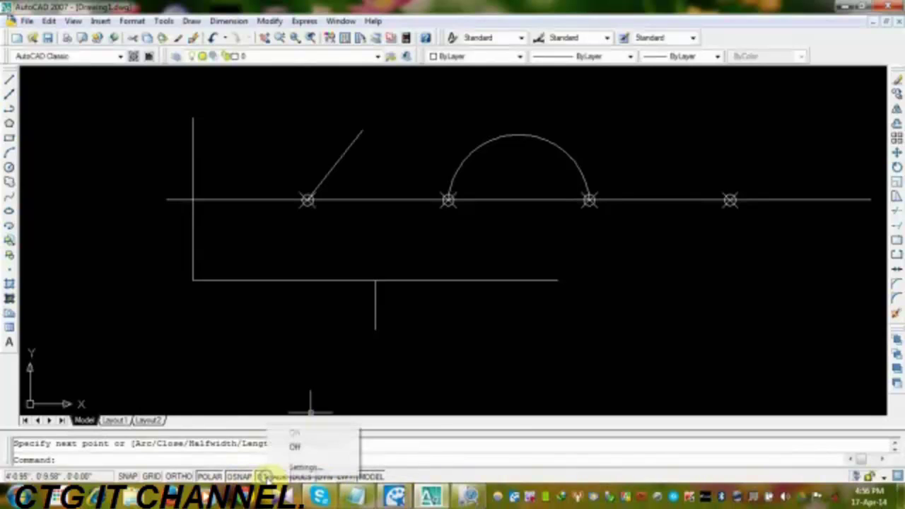
left_click(297, 469)
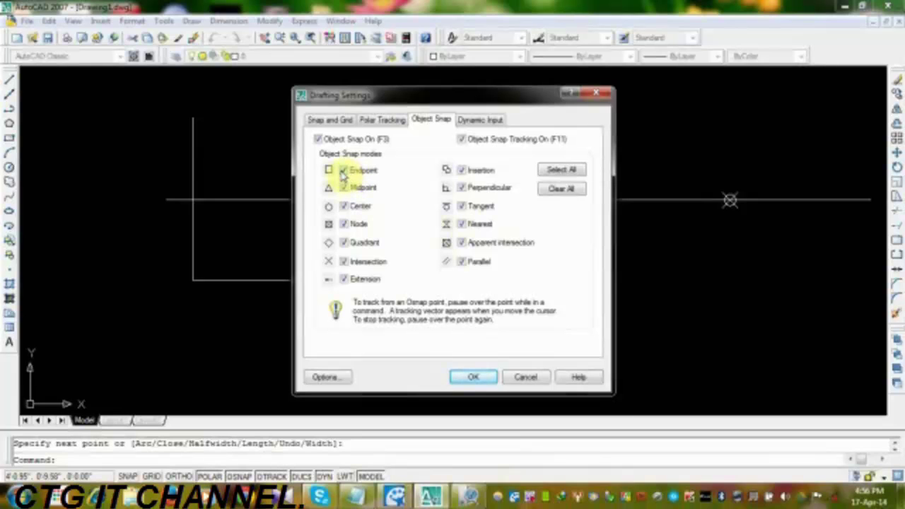
left_click(558, 189)
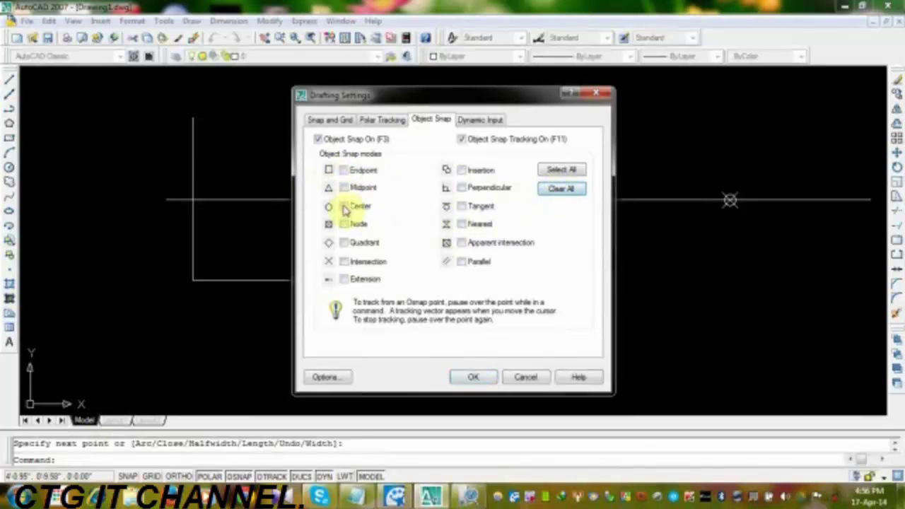
left_click(472, 377)
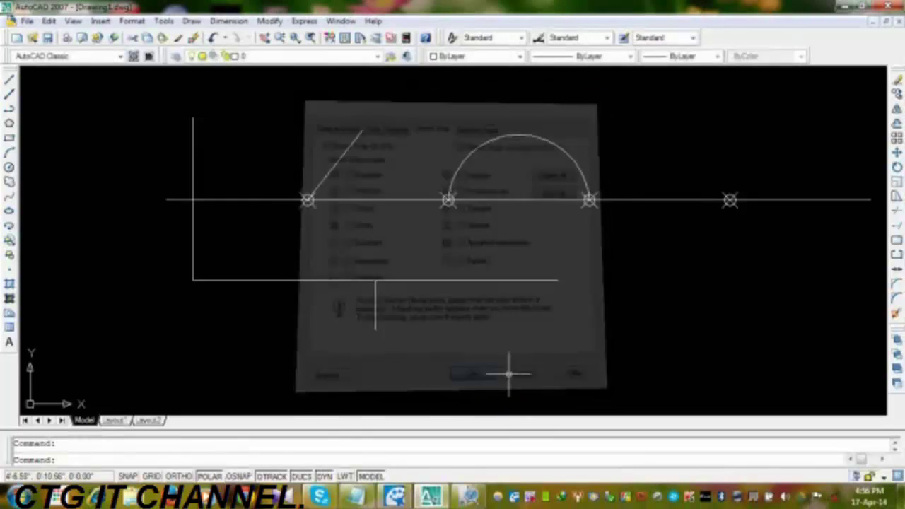
middle_click_drag(432, 345, 392, 321)
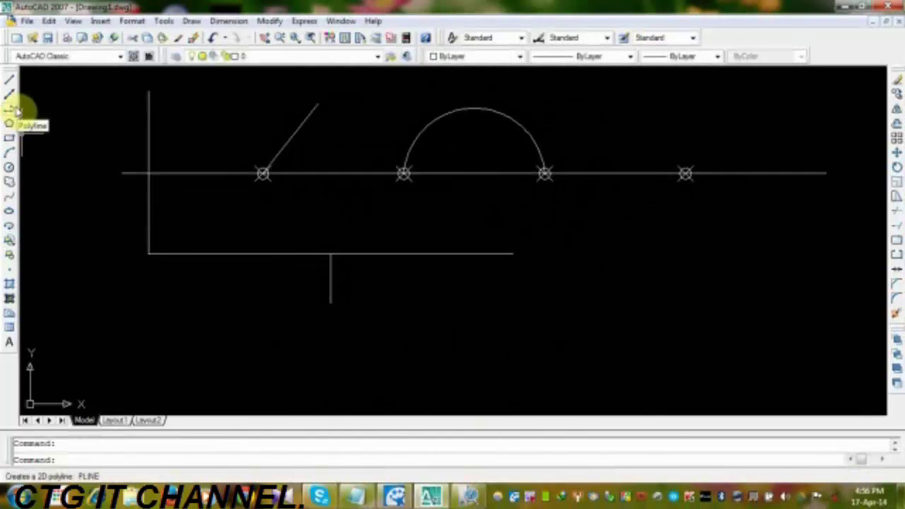
Draw a short upward polyline from the bottom line's right end, then recentre the view.
left_click(14, 107)
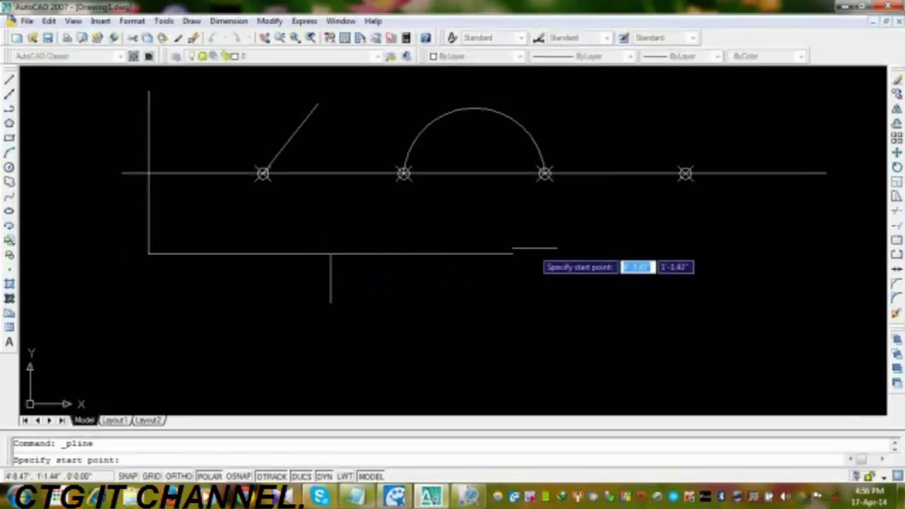
scroll(516, 251, "up", 2)
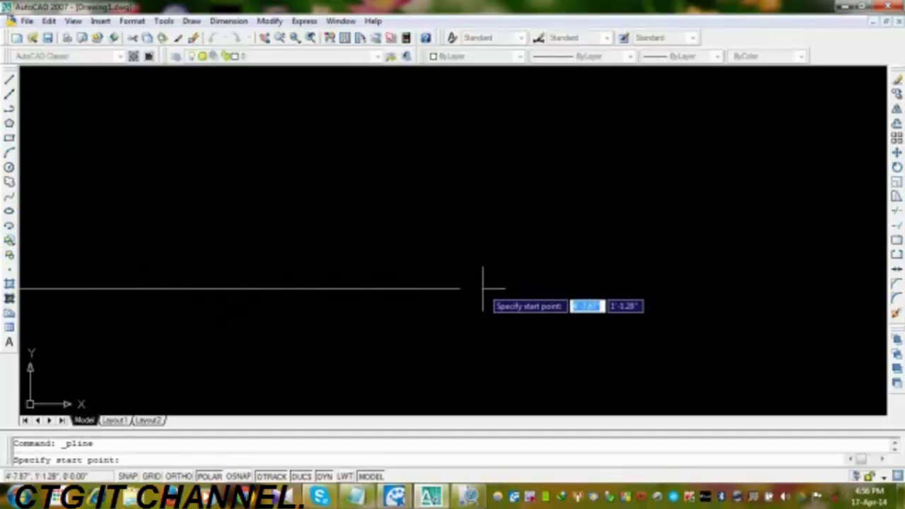
scroll(483, 289, "down", 1)
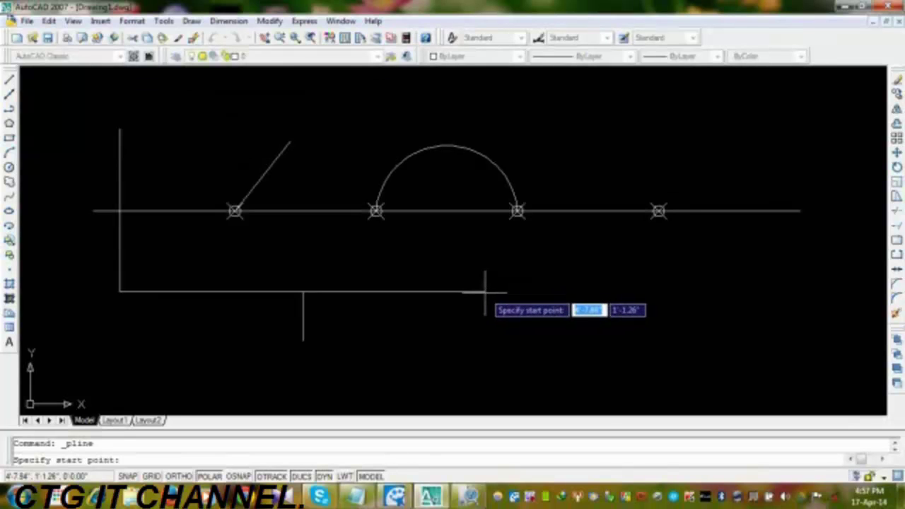
left_click(484, 292)
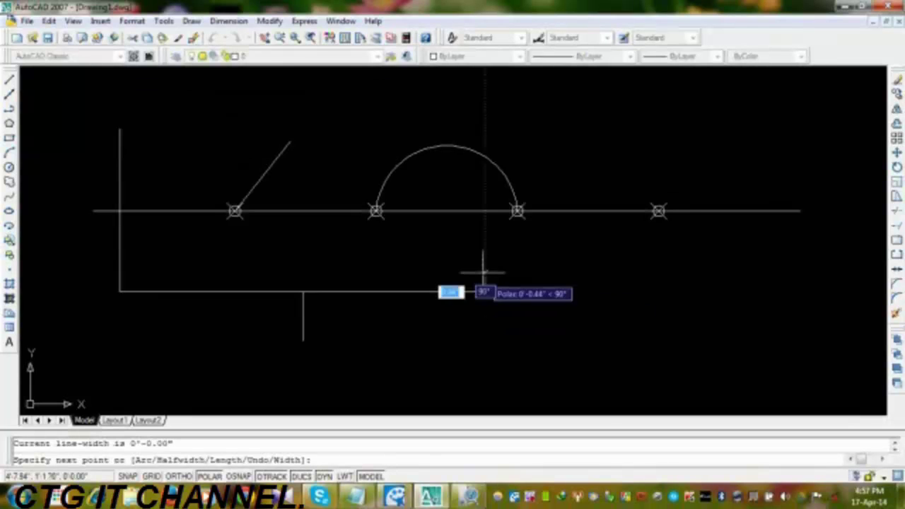
left_click(484, 242)
key("Return")
scroll(482, 272, "up", 3)
scroll(456, 248, "up", 2)
scroll(465, 275, "down", 3)
scroll(440, 297, "down", 2)
mouse_move(440, 296)
middle_mouse_down()
mouse_move(460, 281)
mouse_move(429, 264)
middle_mouse_up()
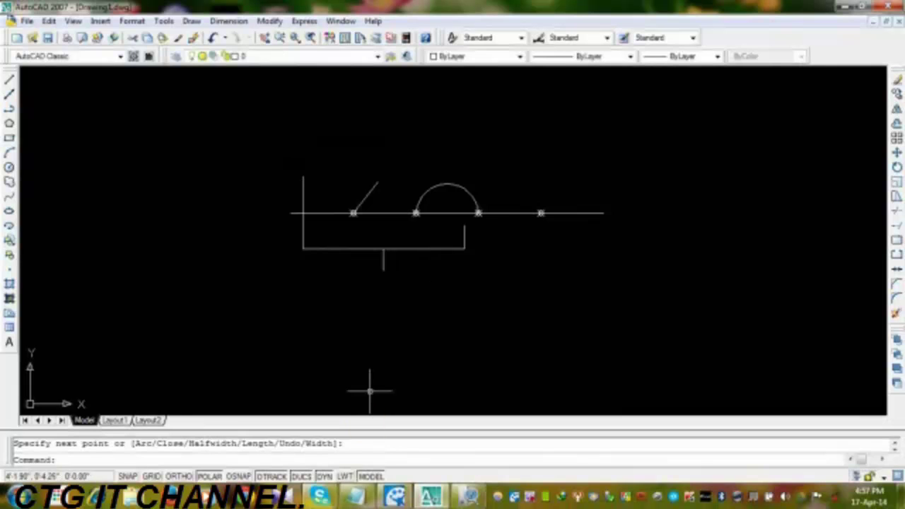
Use Select All on the Object Snap tab, opened from OTRACK settings, to re-enable every snap.
right_click(274, 477)
left_click(310, 469)
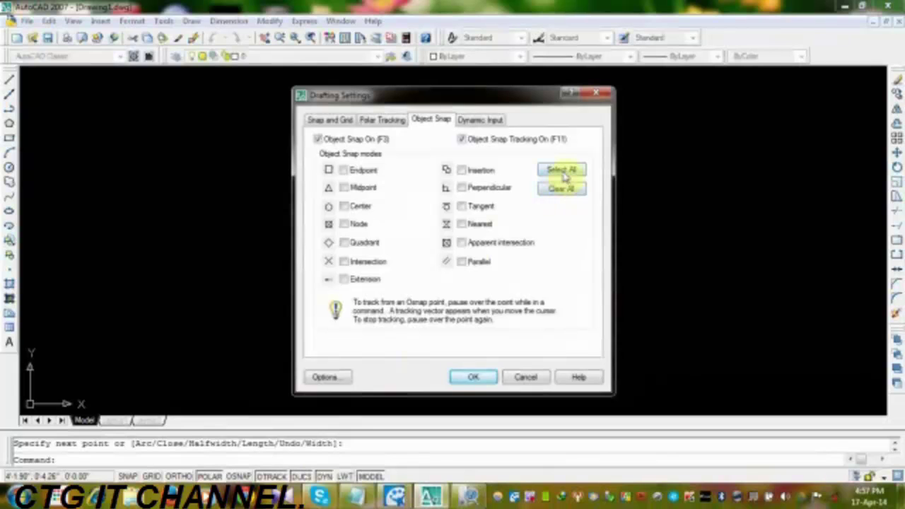
left_click(562, 171)
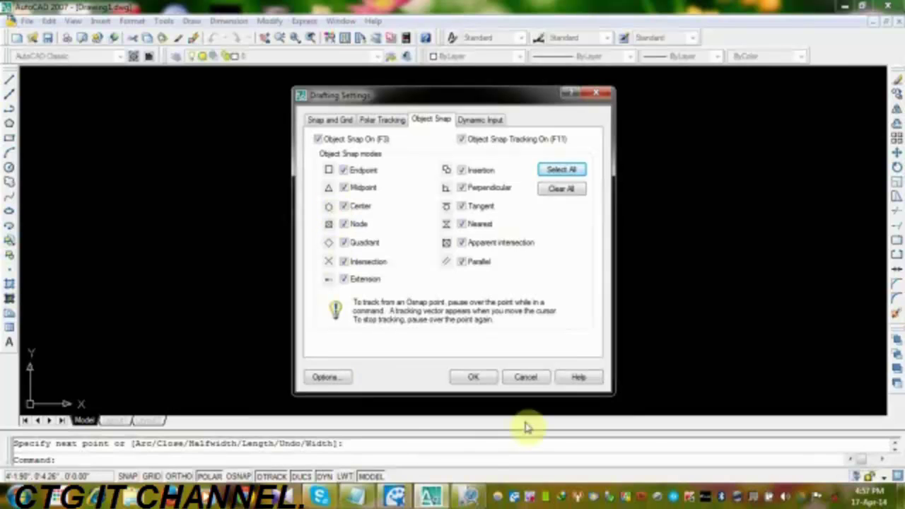
left_click(473, 378)
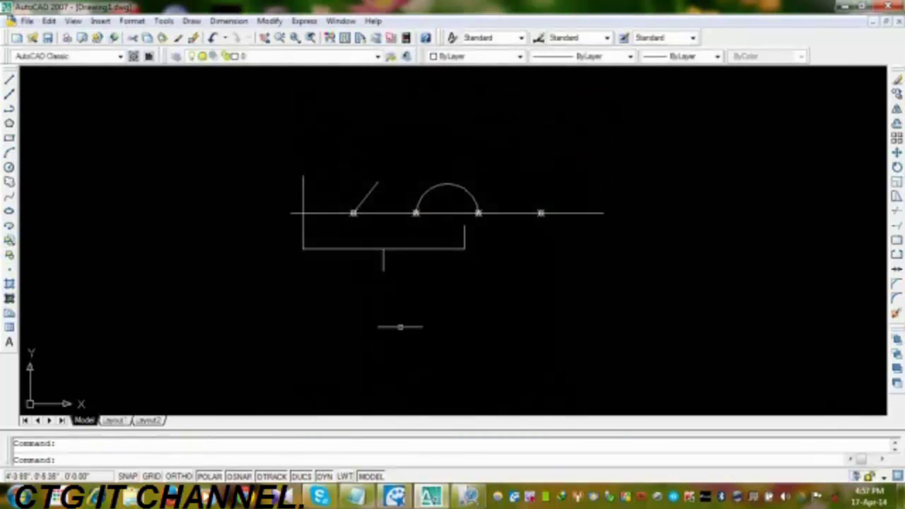
Draw a longer vertical polyline hanging down from the rectangle's bottom edge, then zoom out.
left_click(9, 113)
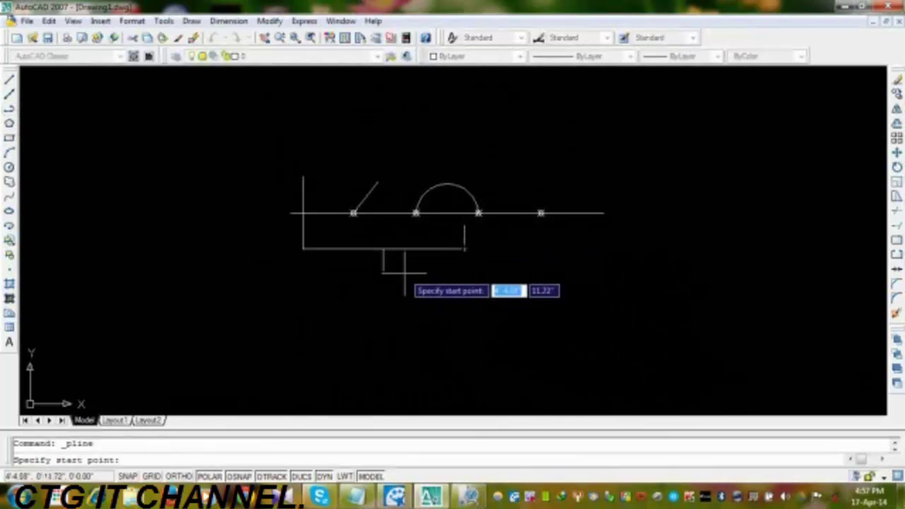
scroll(394, 257, "up", 5)
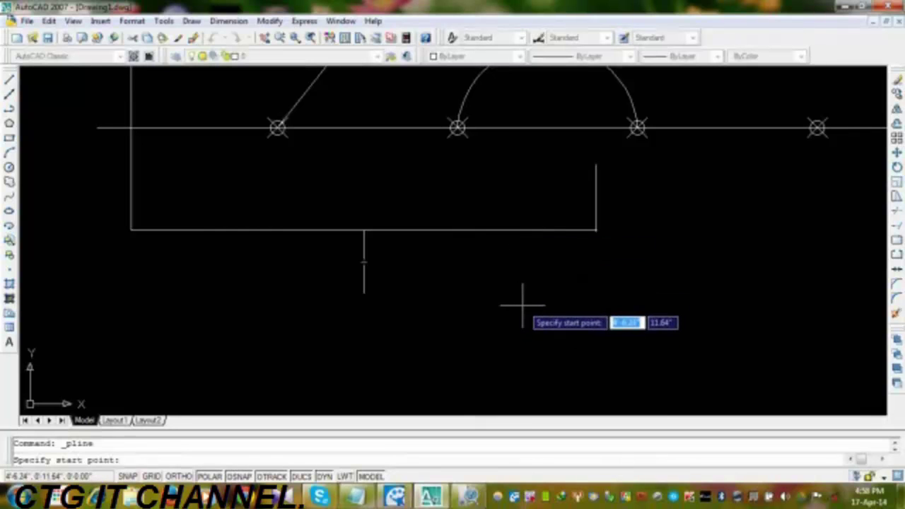
left_click(480, 229)
left_click(481, 343)
key("Return")
scroll(483, 228, "up", 4)
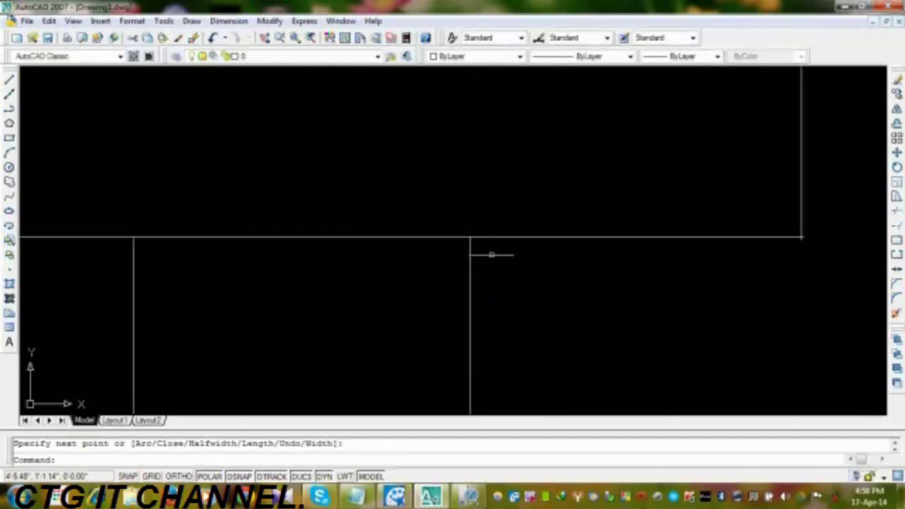
scroll(486, 266, "down", 4)
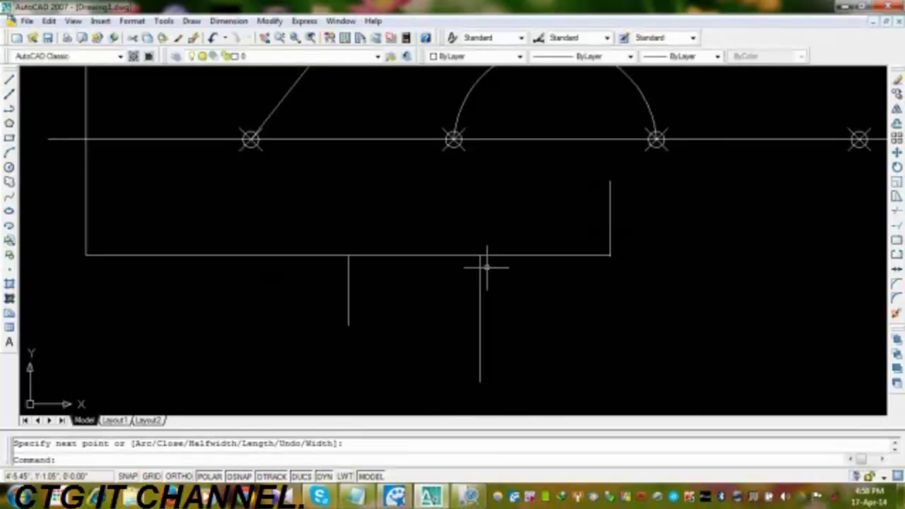
mouse_move(486, 266)
middle_mouse_down()
mouse_move(485, 239)
mouse_move(497, 247)
middle_mouse_up()
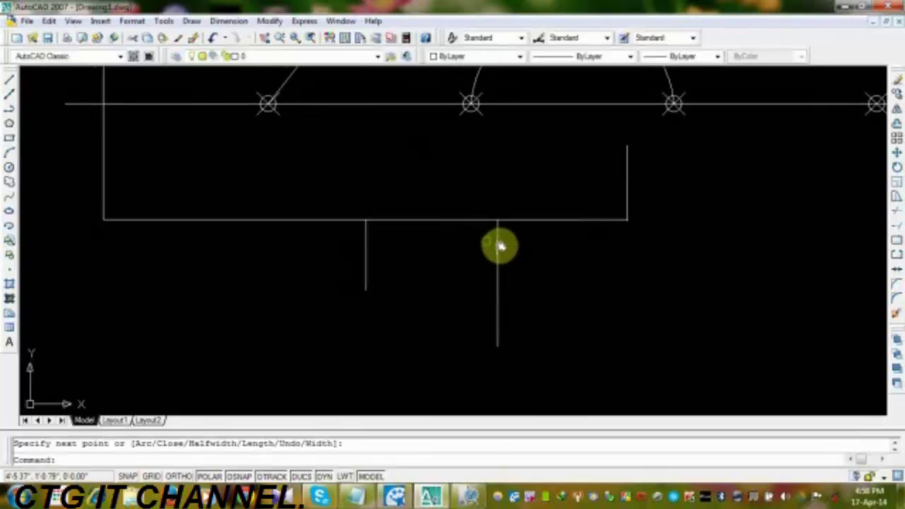
scroll(500, 245, "down", 2)
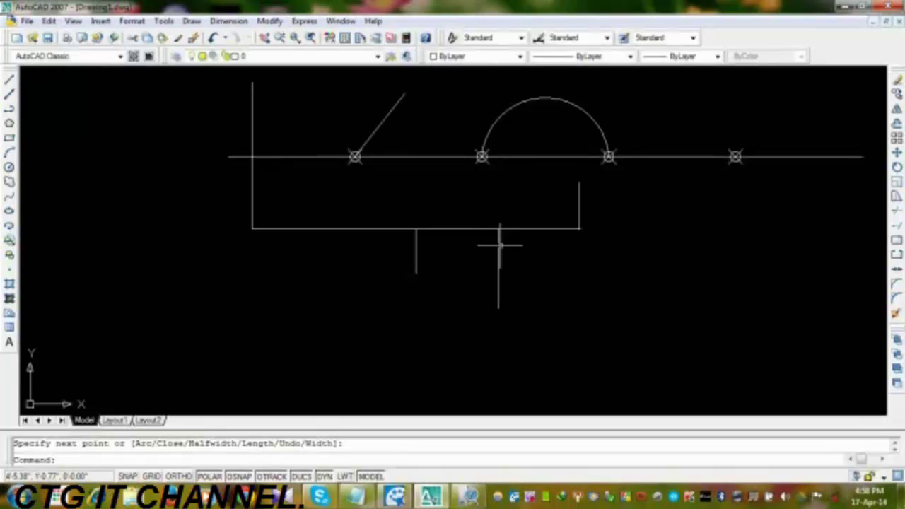
Enlarge the command history area in Clean Screen, then call up the Select File dialog with Ctrl+O.
key("ctrl+0")
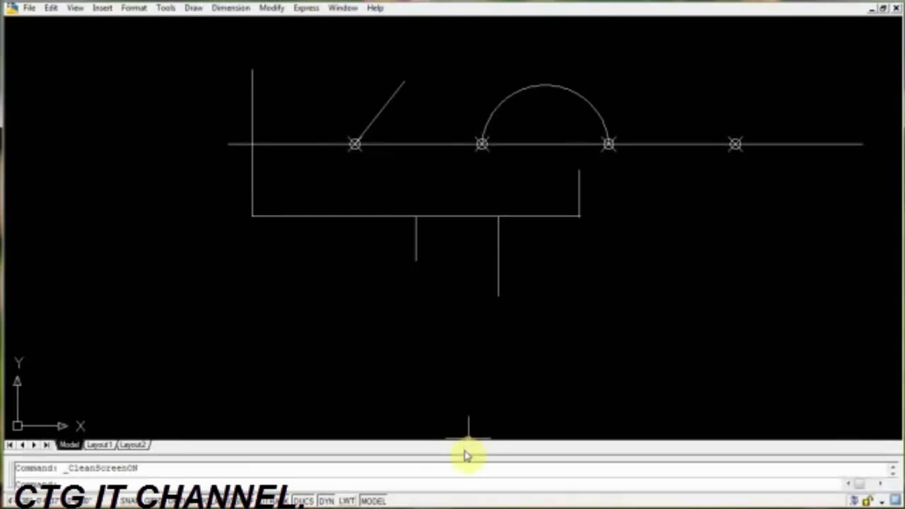
mouse_move(463, 452)
left_mouse_down()
mouse_move(438, 265)
mouse_move(453, 479)
mouse_move(464, 436)
left_mouse_up()
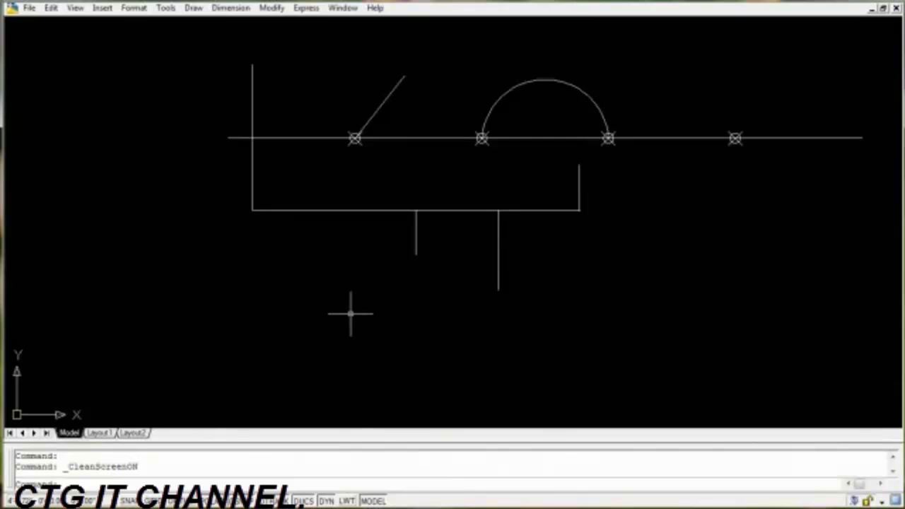
key("ctrl+0")
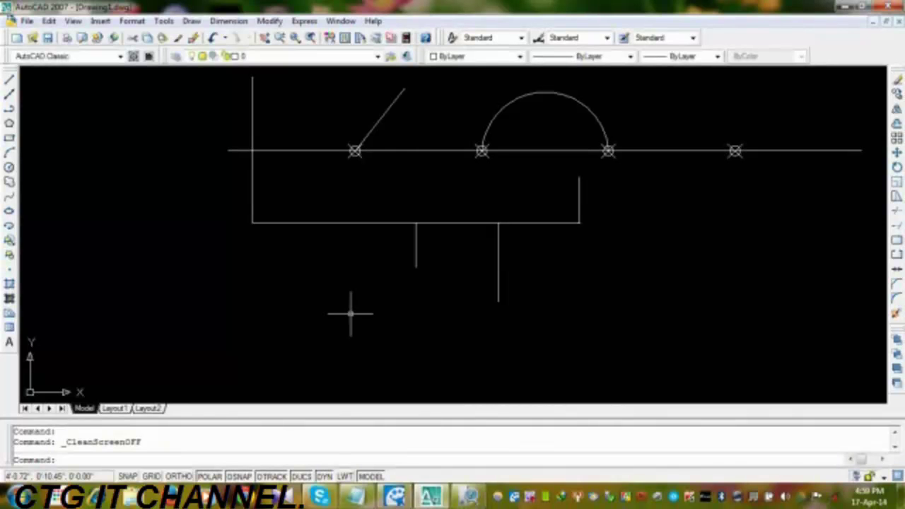
key("ctrl+o")
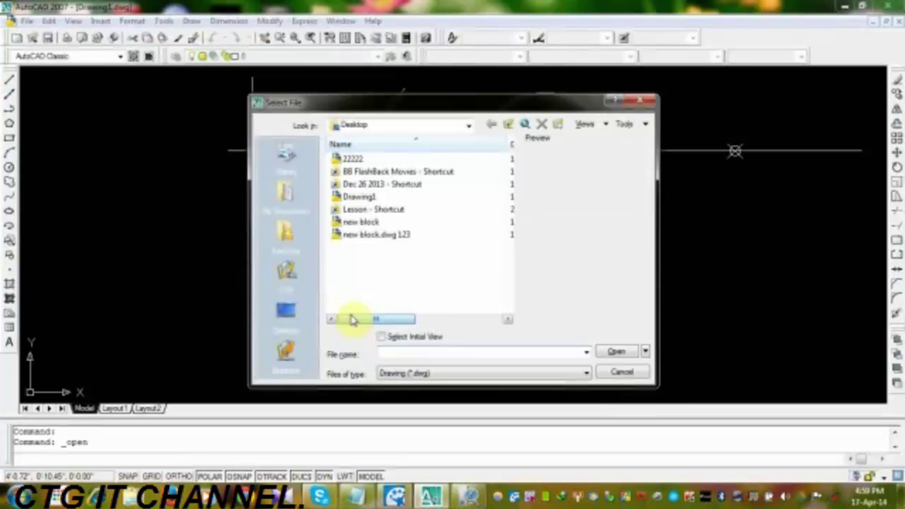
Cancel the Select File dialog and toggle Clean Screen with Ctrl+0 twice.
key("Escape")
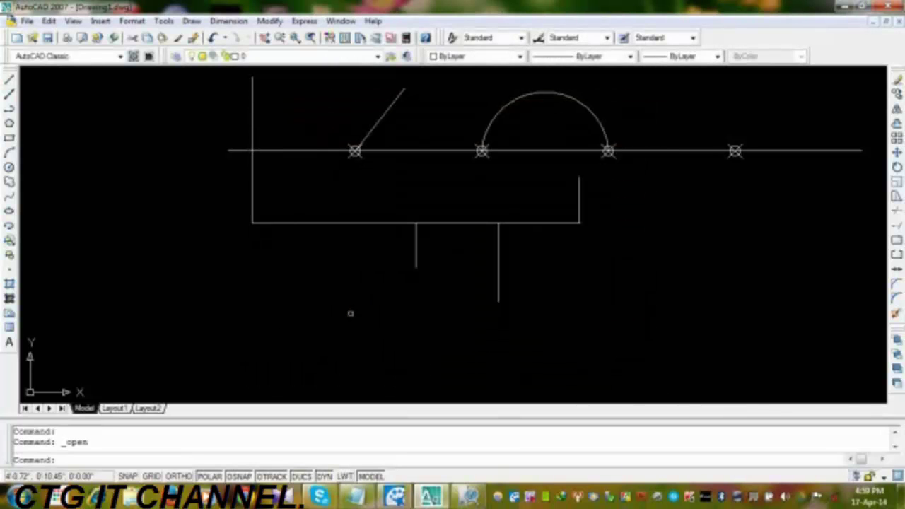
key("ctrl+0")
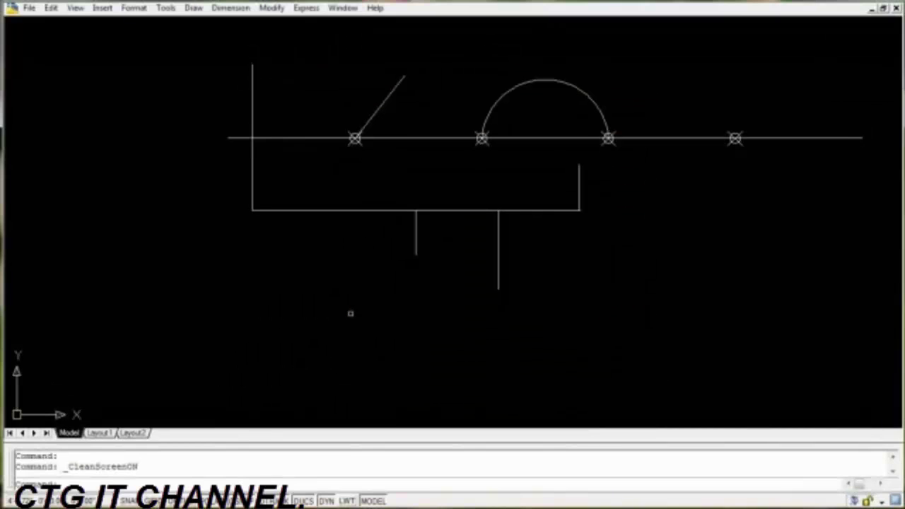
key("ctrl+0")
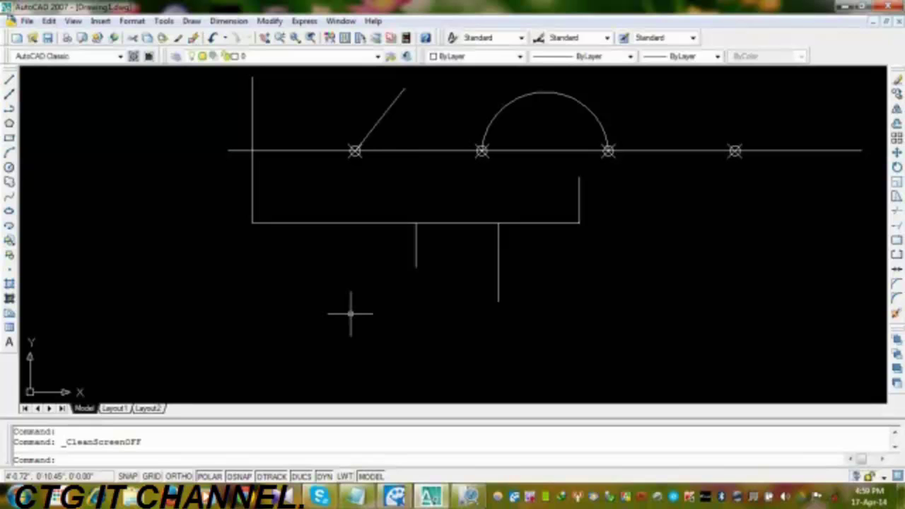
Erase every object in the drawing.
left_click(774, 101)
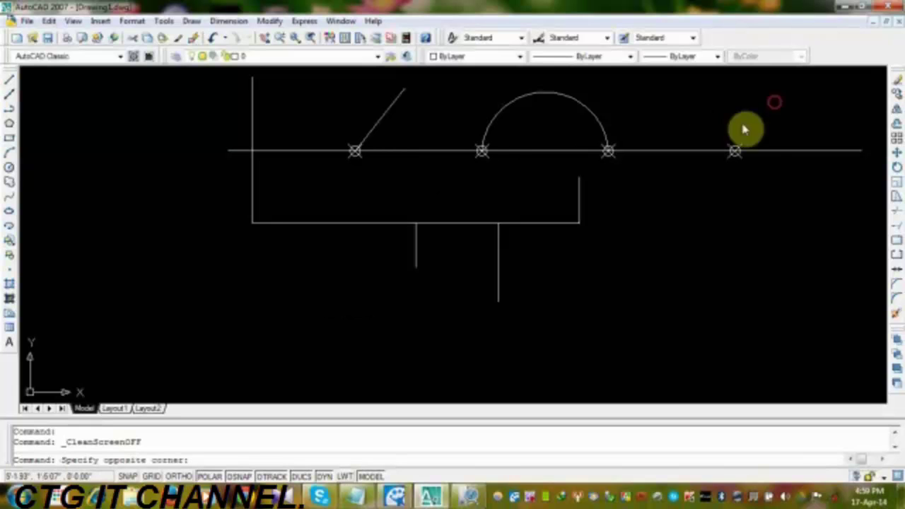
left_click(185, 301)
key("Delete")
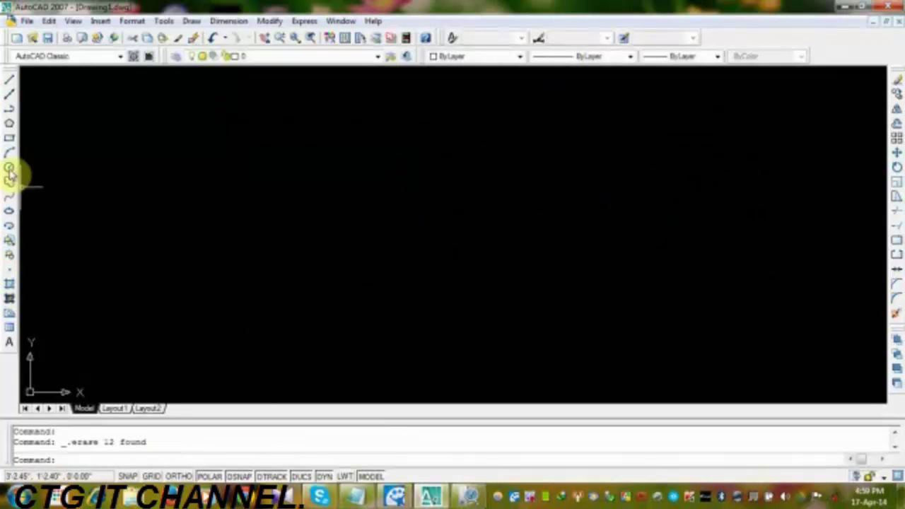
Draw a three-segment zigzag polyline across the top of the new outline.
left_click(10, 109)
left_click(109, 167)
left_click(288, 224)
left_click(429, 129)
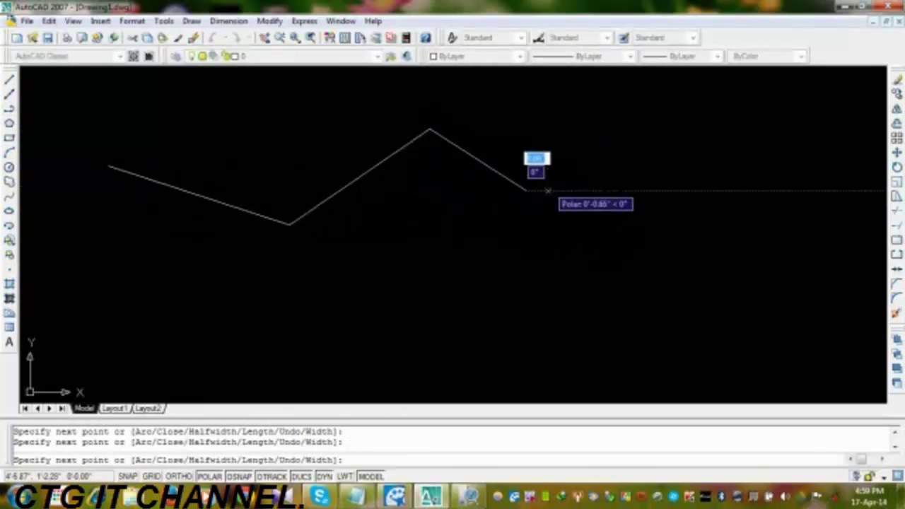
left_click(526, 190)
key("Return")
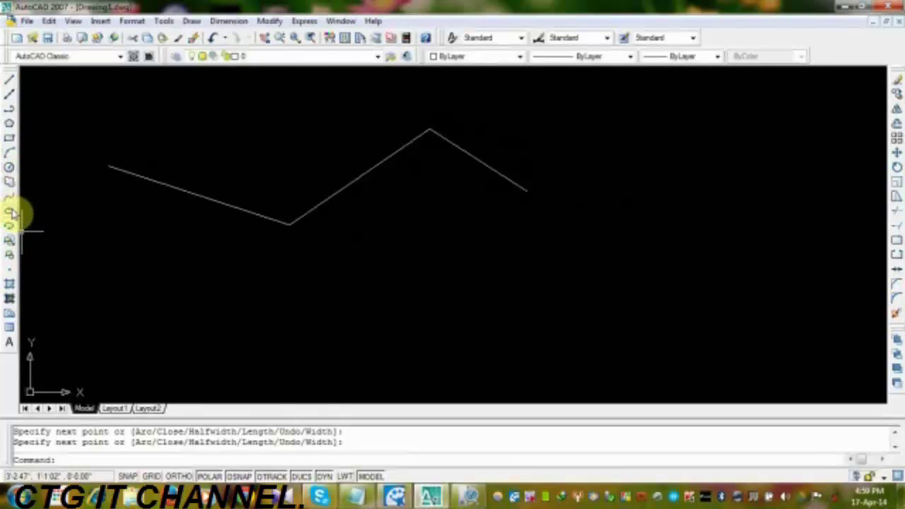
Draw a three-point arc continuing rightward from the zigzag's end.
left_click(8, 156)
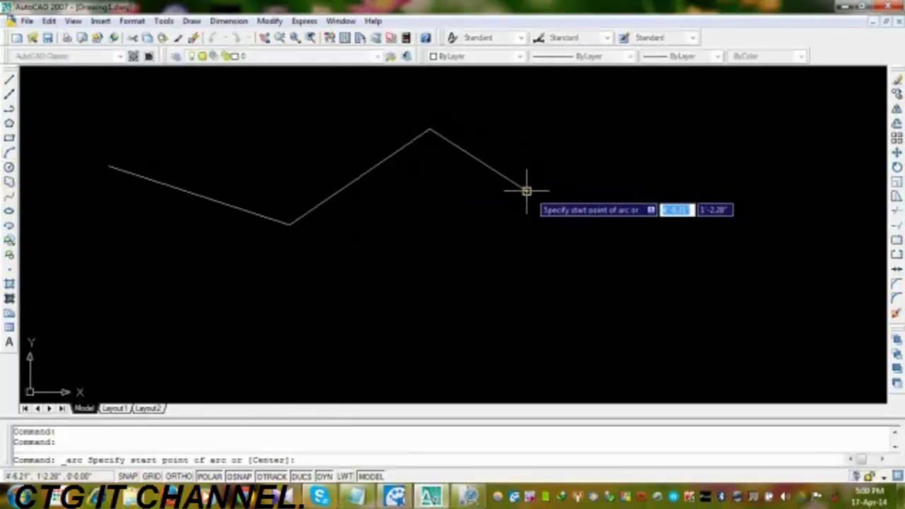
left_click(526, 190)
left_click(602, 122)
left_click(683, 191)
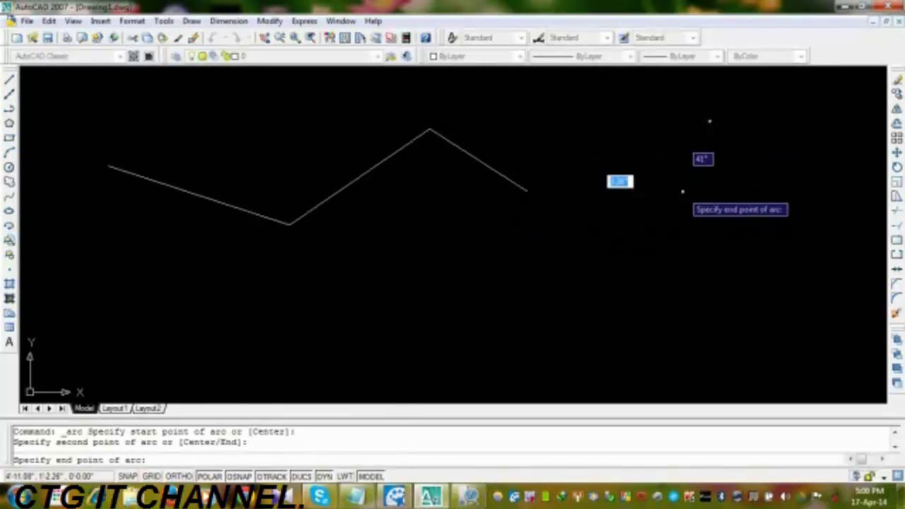
key("Return")
Draw a polyline from the arc's end around the right, bottom and left sides back to the start, then select it.
left_click(9, 110)
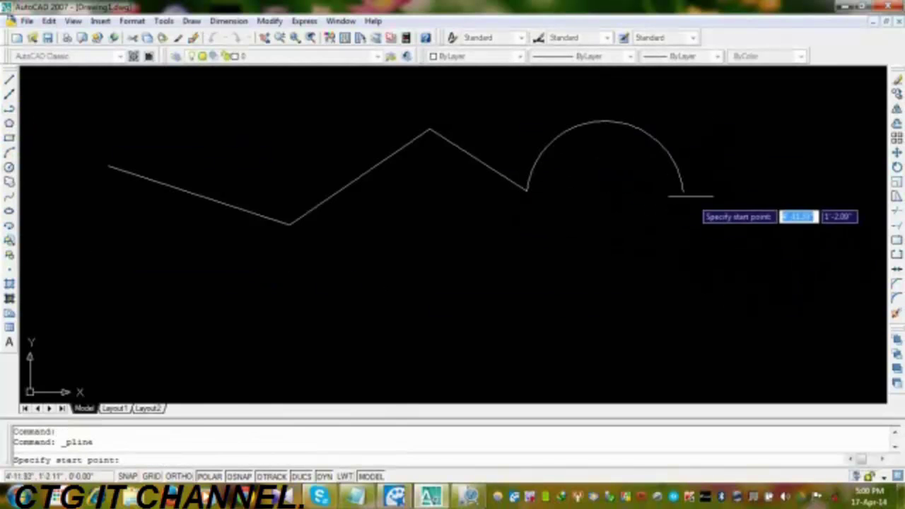
left_click(683, 191)
left_click(762, 186)
left_click(771, 308)
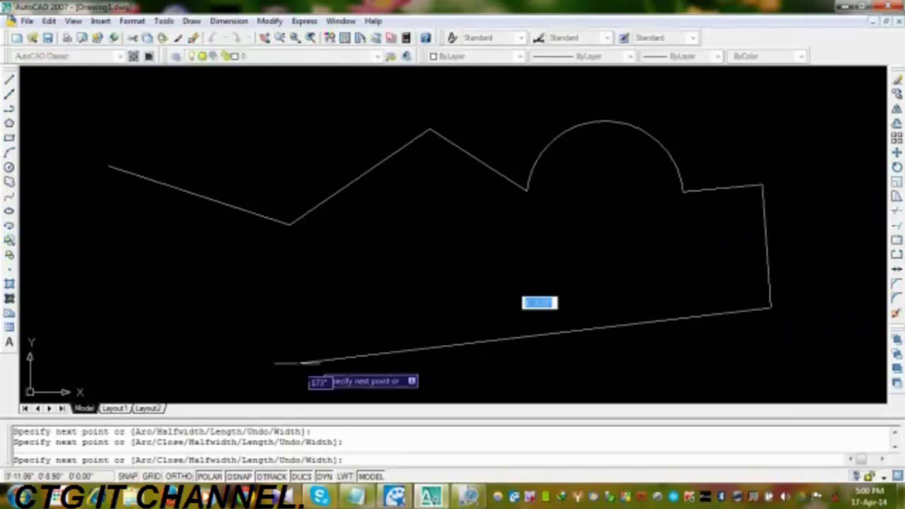
left_click(150, 347)
left_click(78, 206)
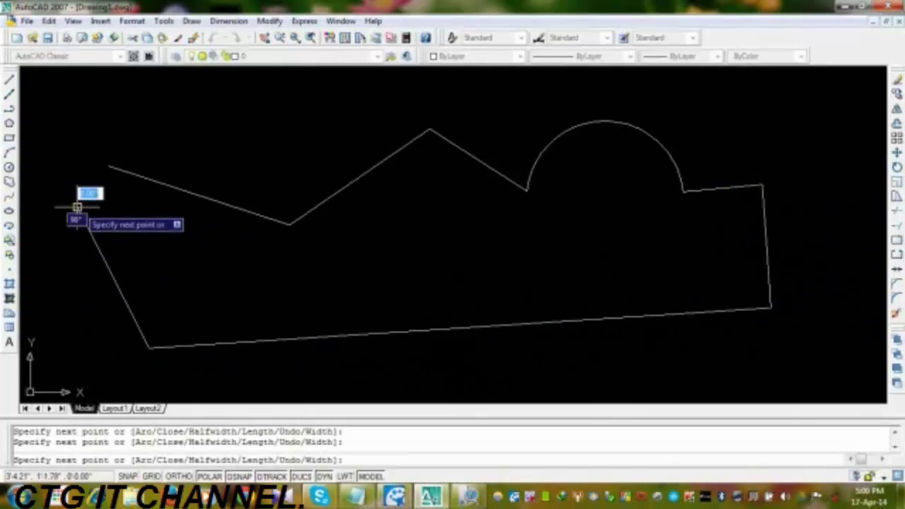
left_click(109, 166)
key("Return")
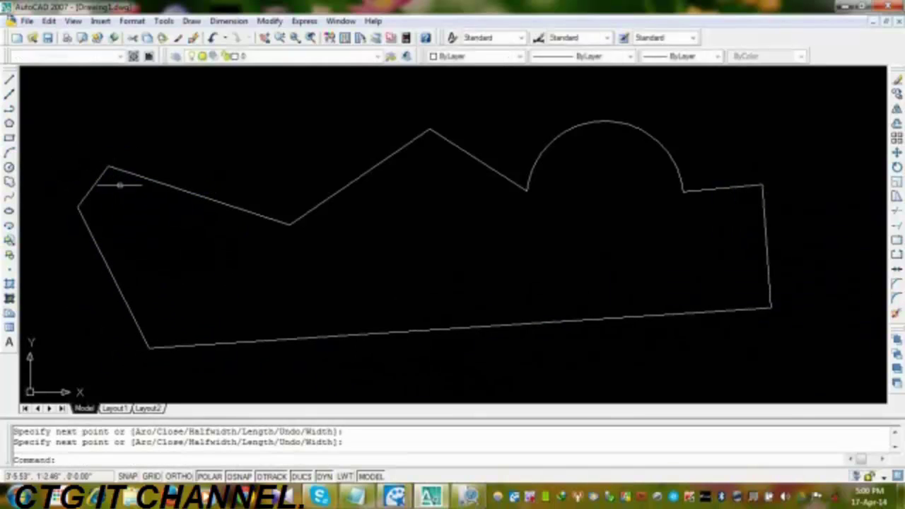
left_click(570, 320)
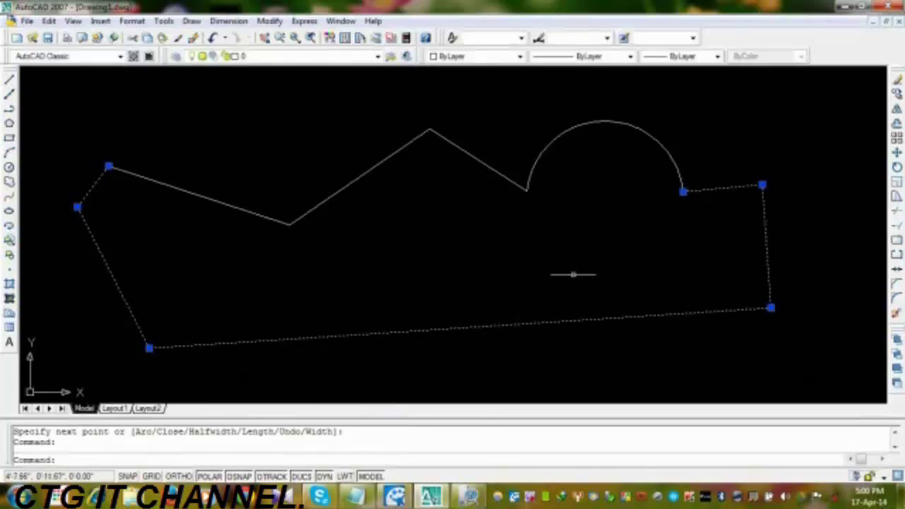
left_click(622, 124)
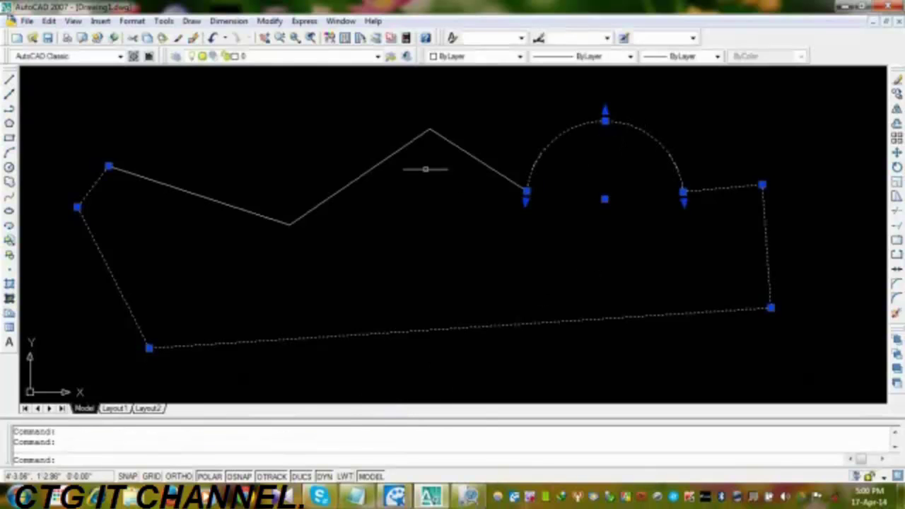
left_click(393, 150)
key("Escape")
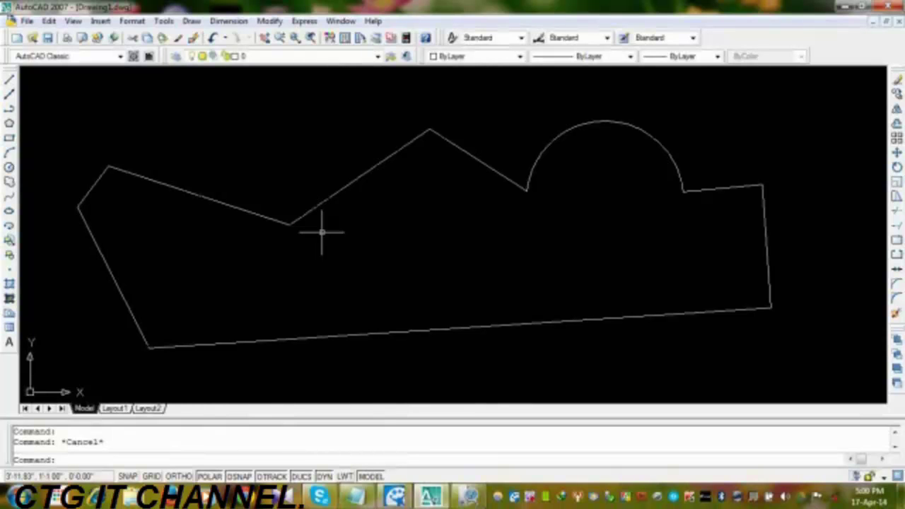
type("li")
key("Return")
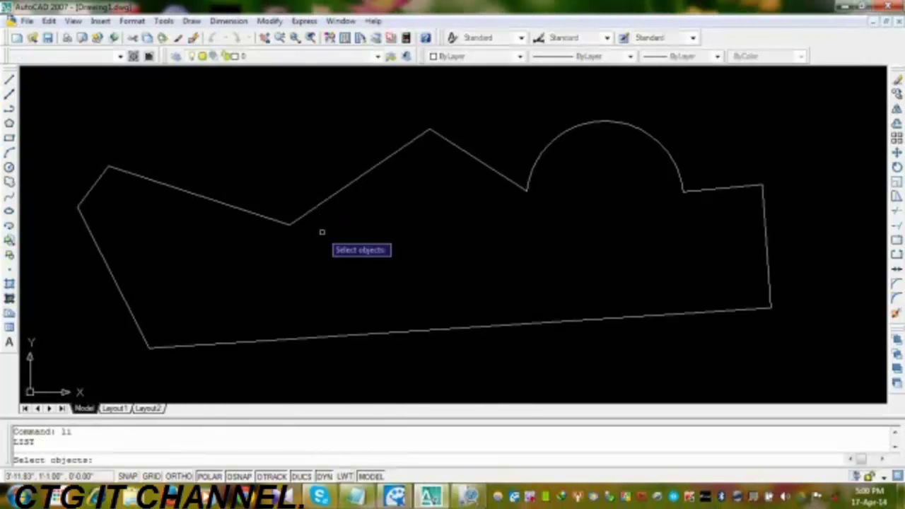
left_click(794, 95)
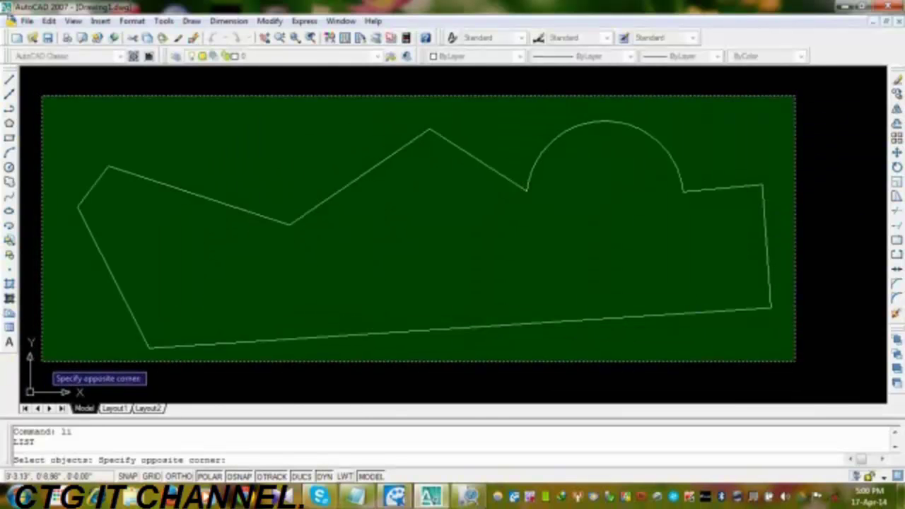
left_click(44, 359)
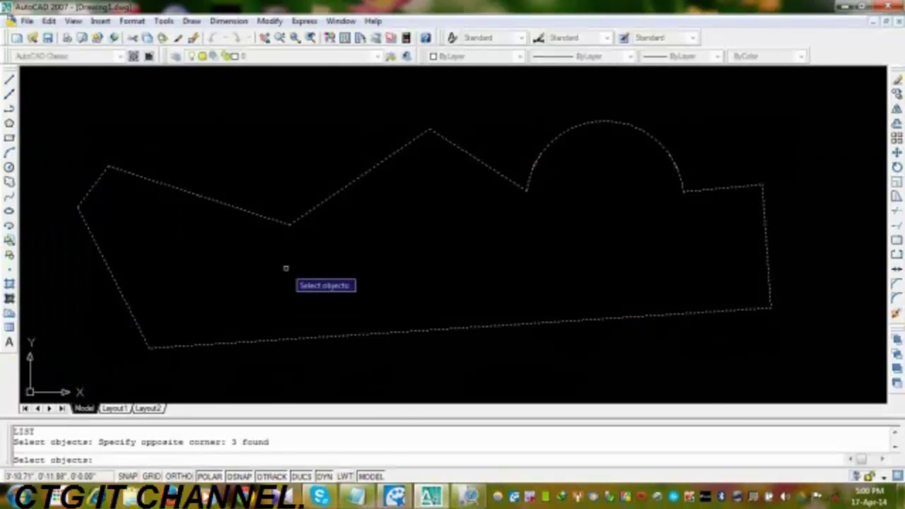
key("Return")
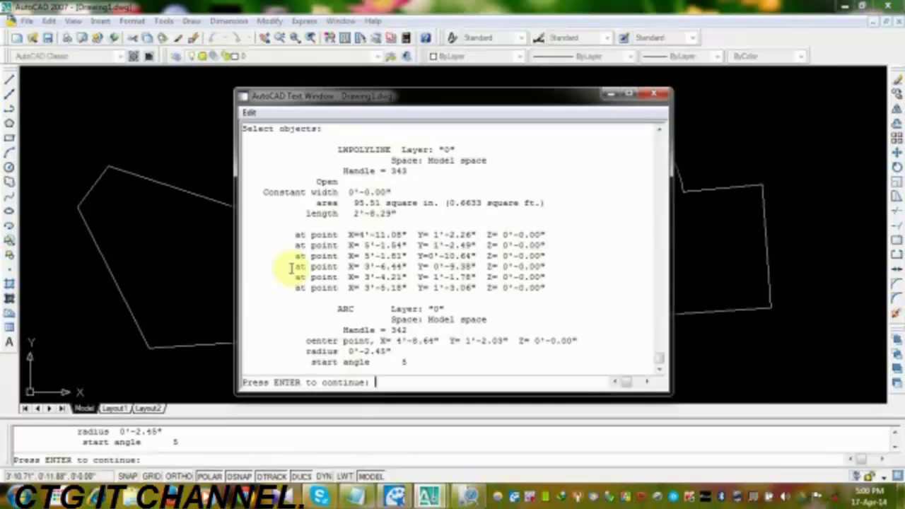
key("Return")
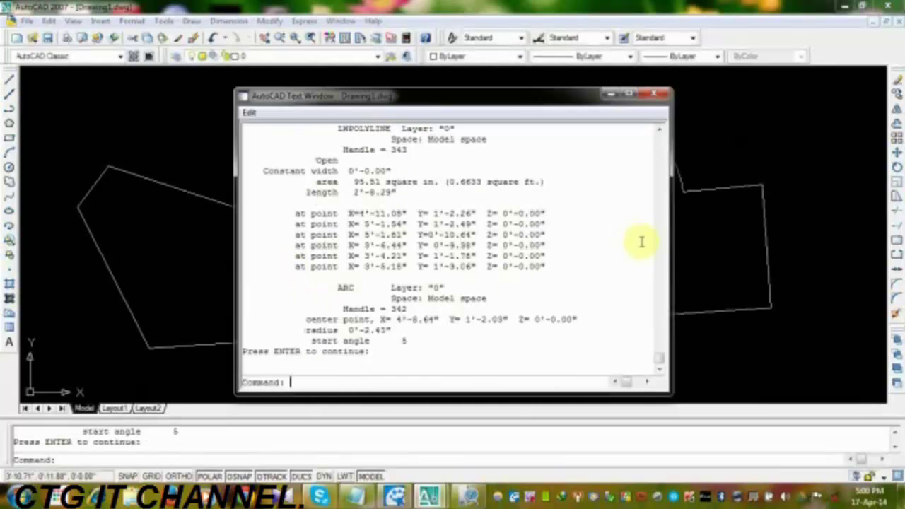
key("Escape")
key("Escape")
key("Escape")
key("Escape")
left_click(653, 94)
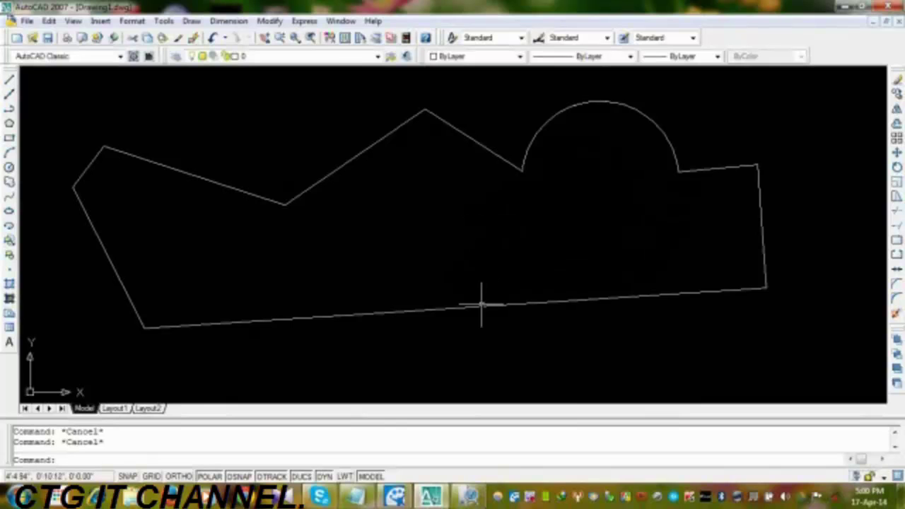
Add a 1'-7.36" linear dimension across the outline's bottom corners and select it.
left_click(228, 21)
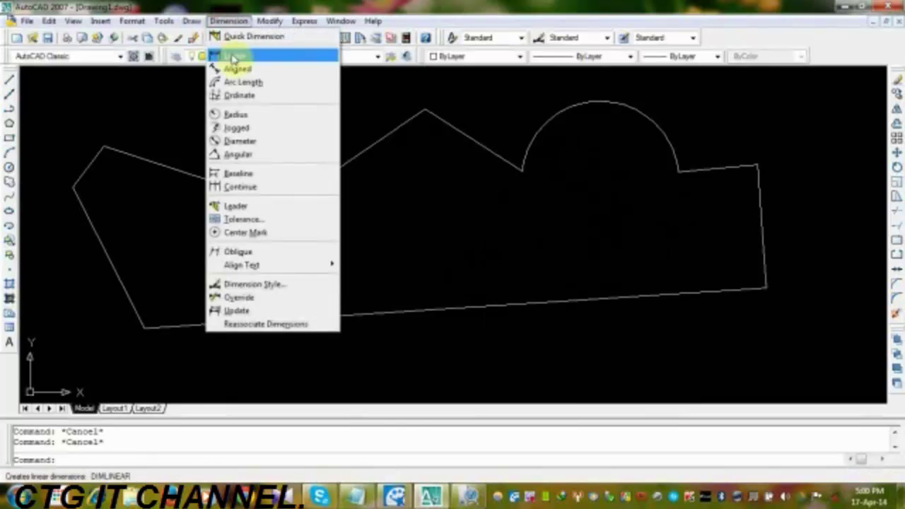
left_click(233, 58)
left_click(145, 327)
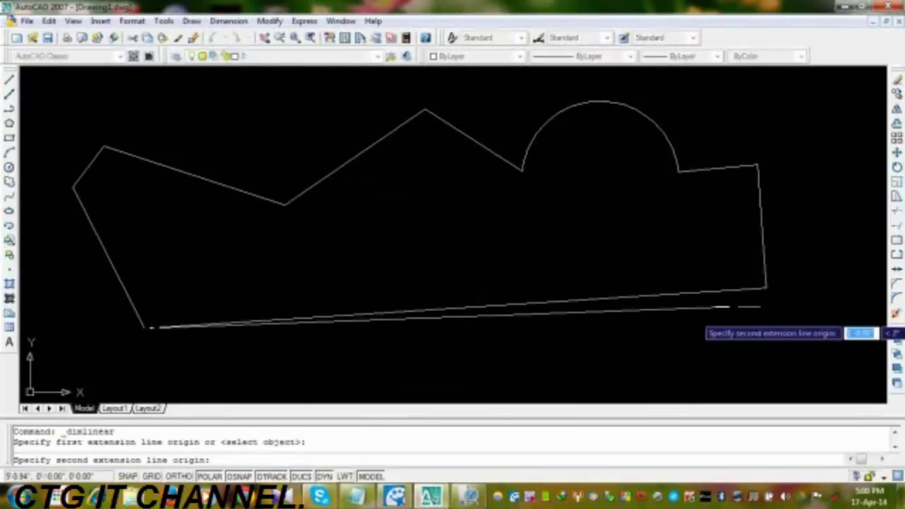
left_click(767, 288)
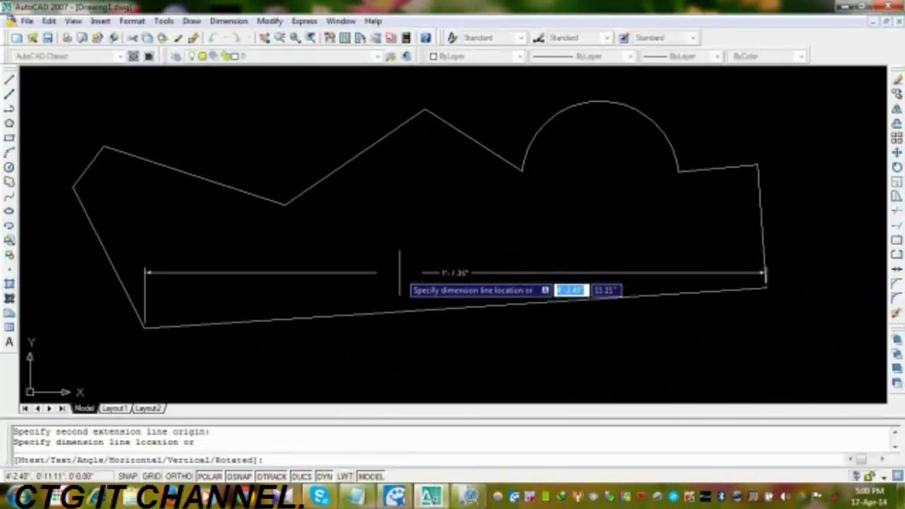
left_click(399, 273)
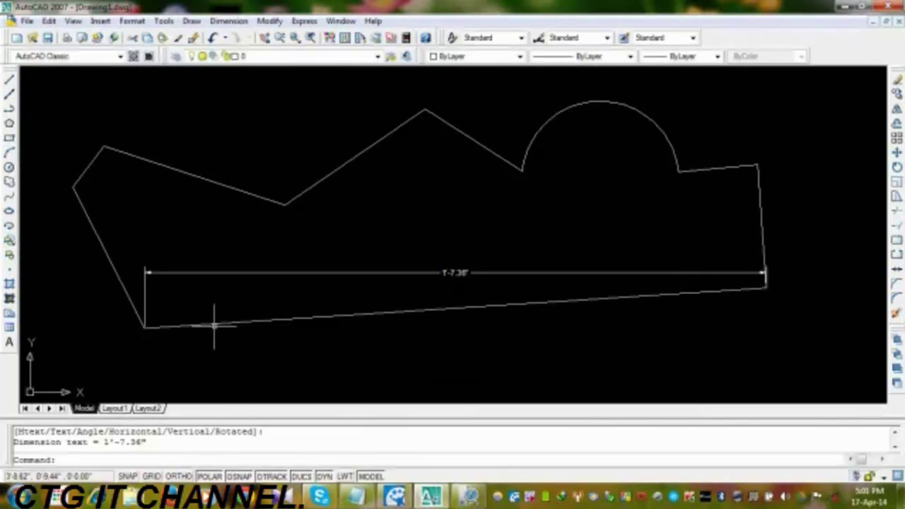
left_click(217, 254)
left_click(200, 281)
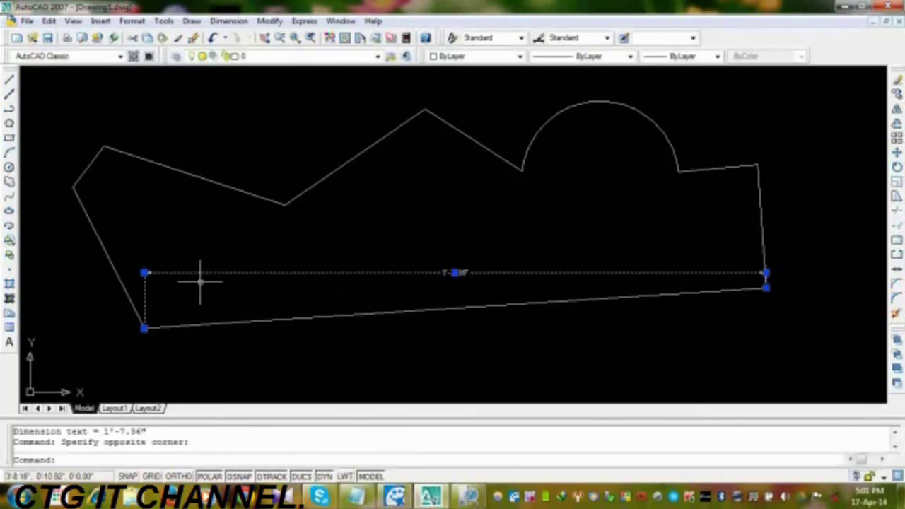
Erase the bottom-edge dimension and list the properties of the outline pieces with LI.
key("Delete")
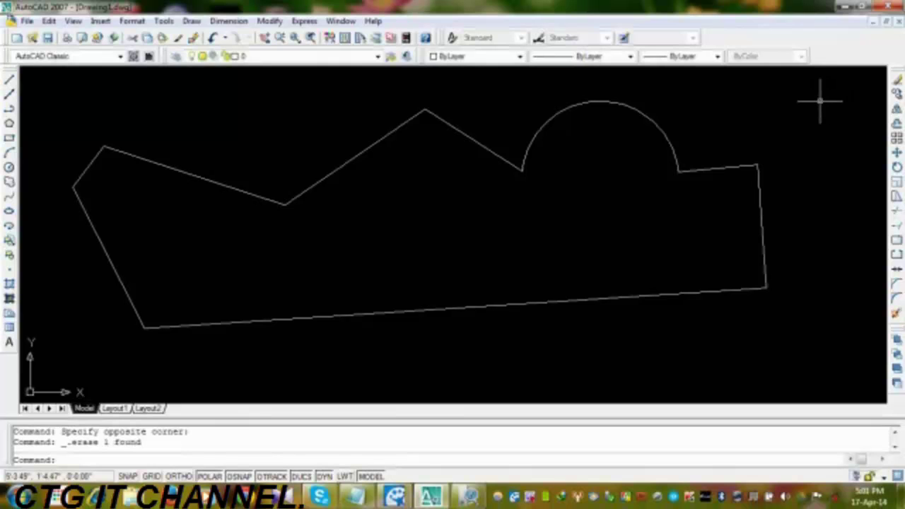
type("li")
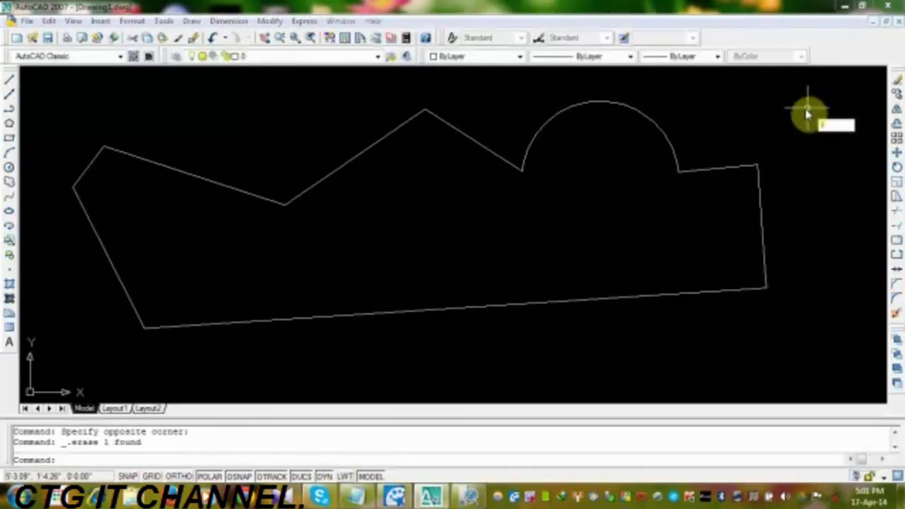
key("Return")
left_click(844, 90)
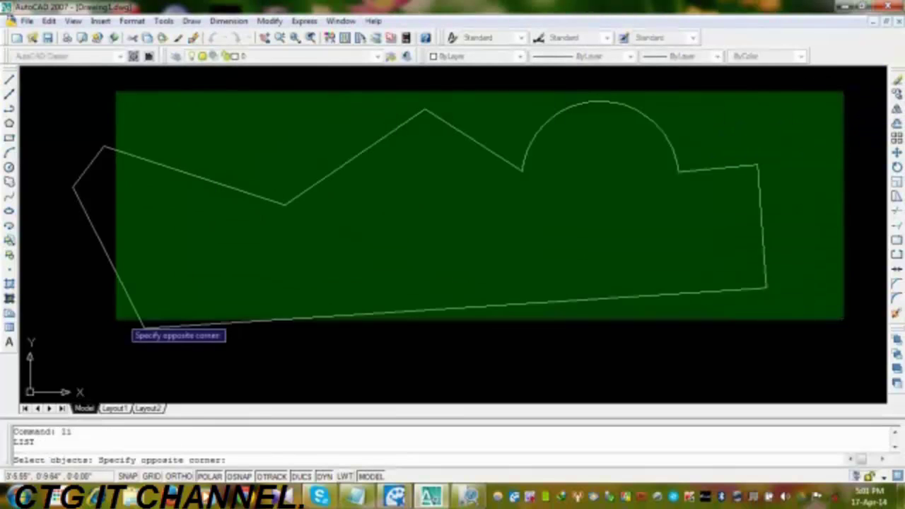
left_click(69, 341)
key("Return")
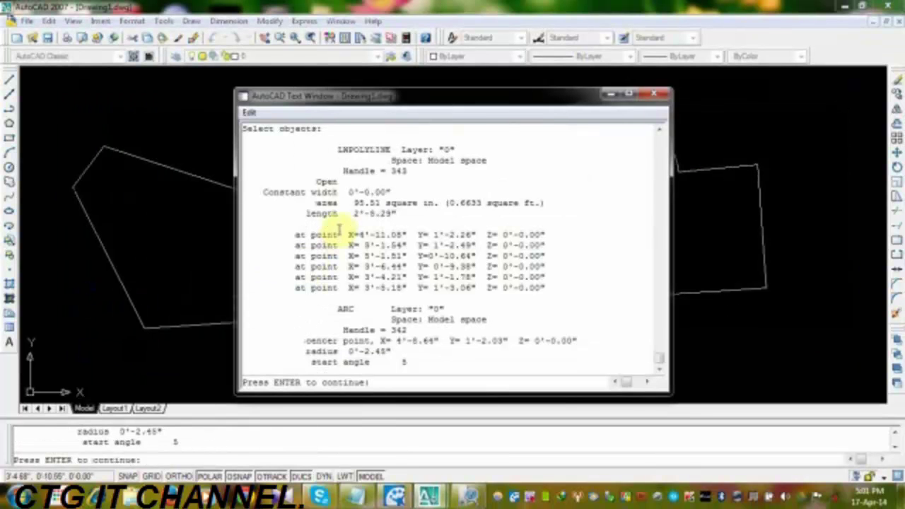
Read the outline's area (95.51 square in.) and length, then close the listing.
left_click_drag(316, 203, 428, 205)
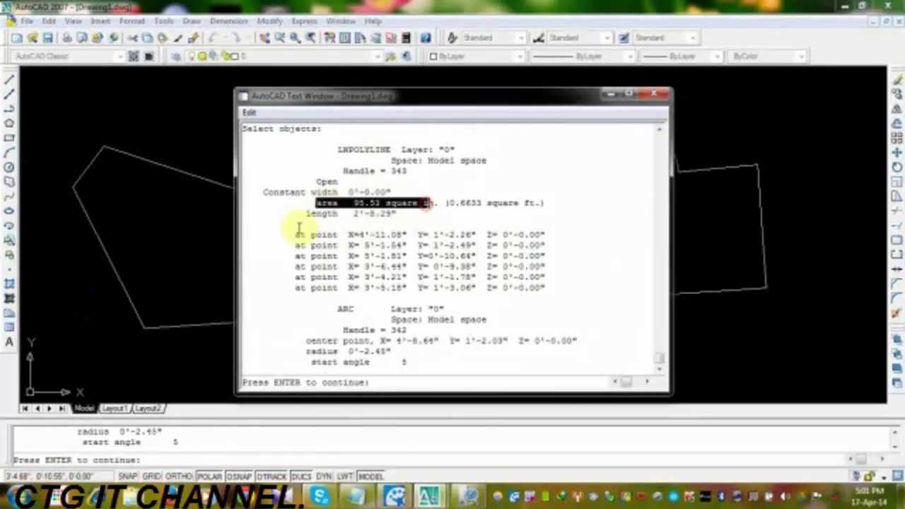
left_click_drag(301, 213, 397, 215)
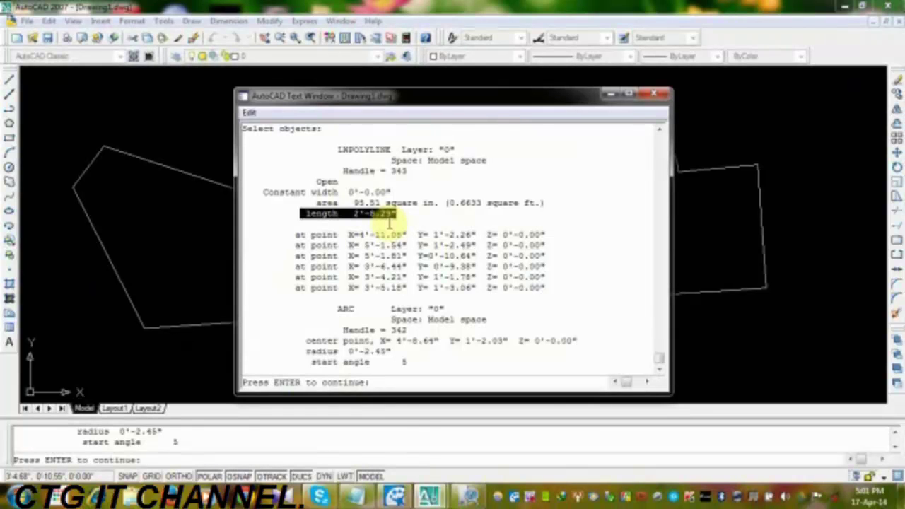
key("Return")
key("Escape")
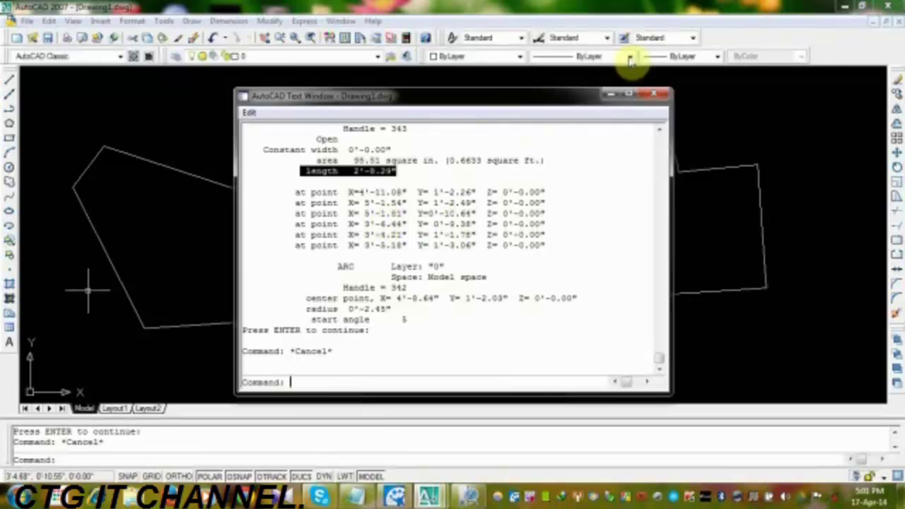
left_click(651, 95)
key("Escape")
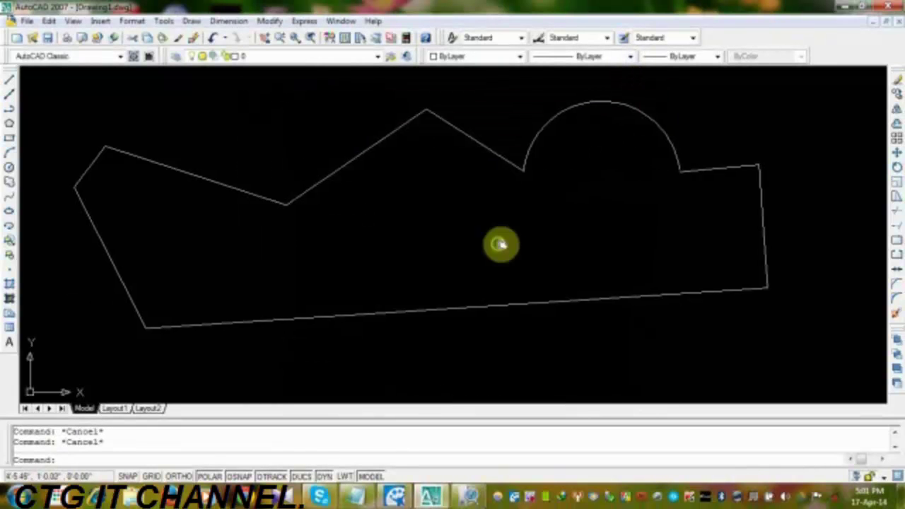
Check the arc and polyline by selecting and clearing them, then start PEDIT with PE.
middle_click_drag(499, 245, 518, 245)
left_click(545, 152)
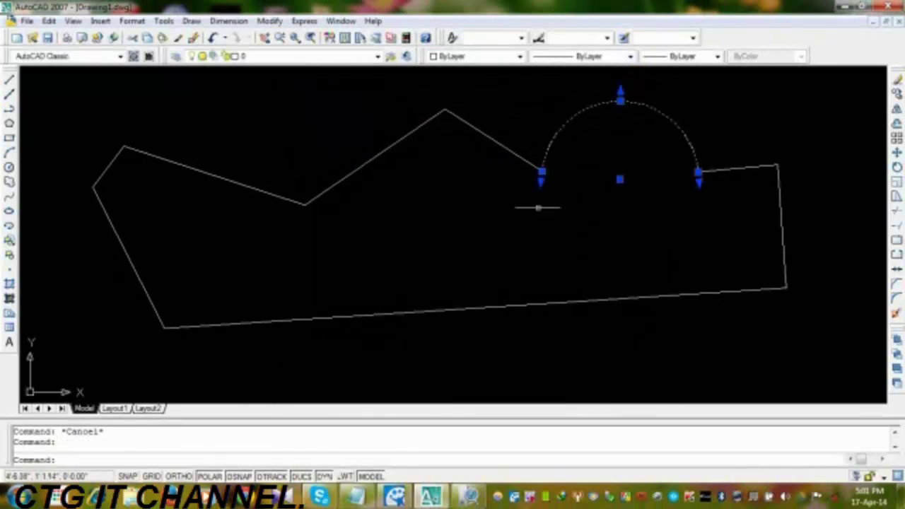
key("Escape")
left_click(521, 152)
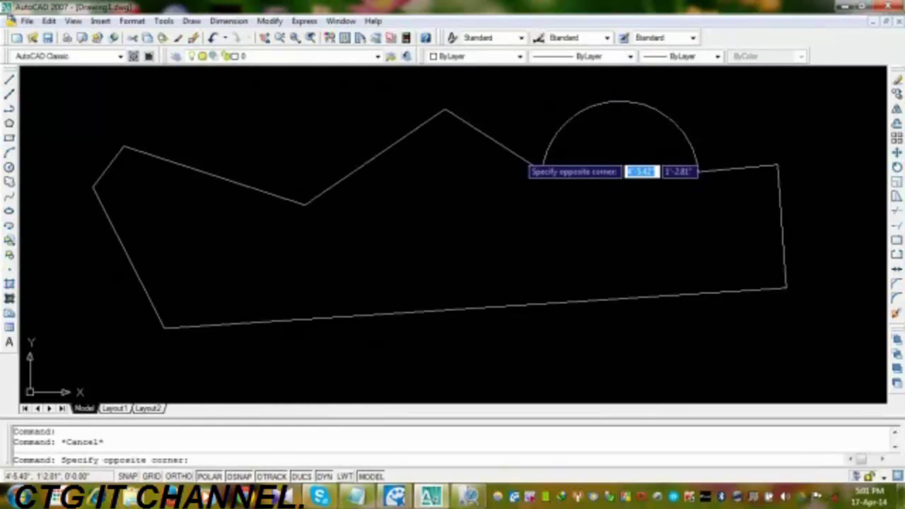
left_click(514, 155)
key("Escape")
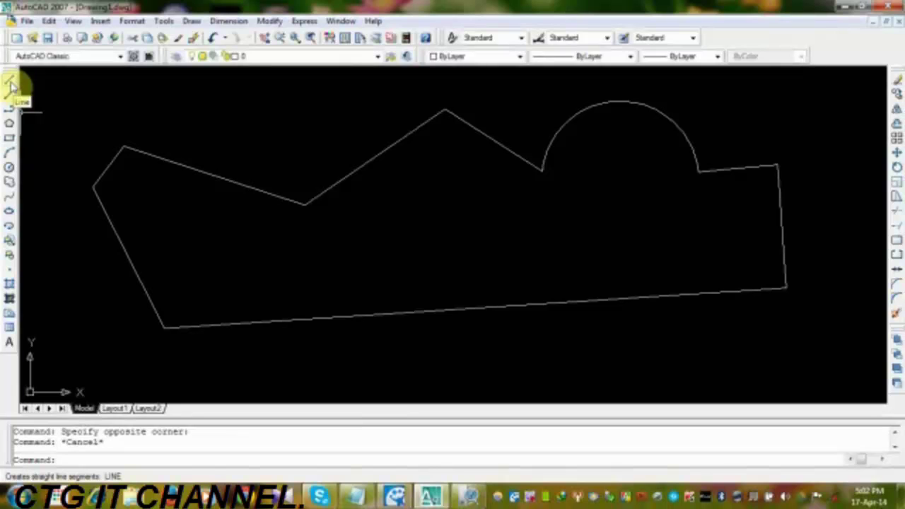
type("pe")
key("Return")
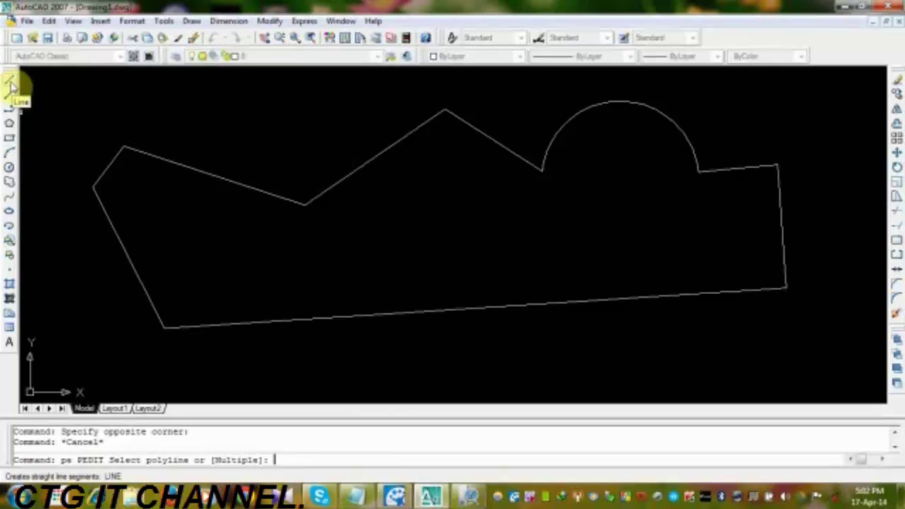
Using PEDIT Multiple, window-select the outline, convert it to polylines and Join it, adding 4 segments.
type("m")
key("Return")
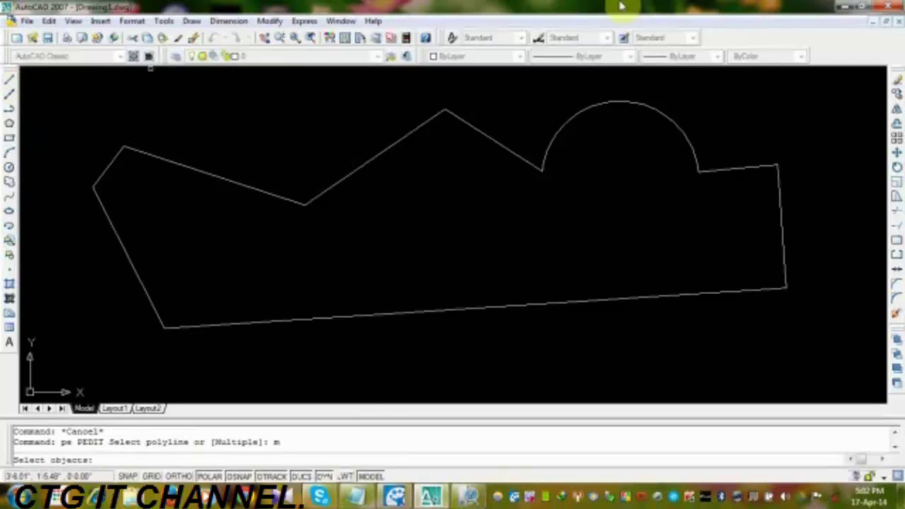
left_click(851, 92)
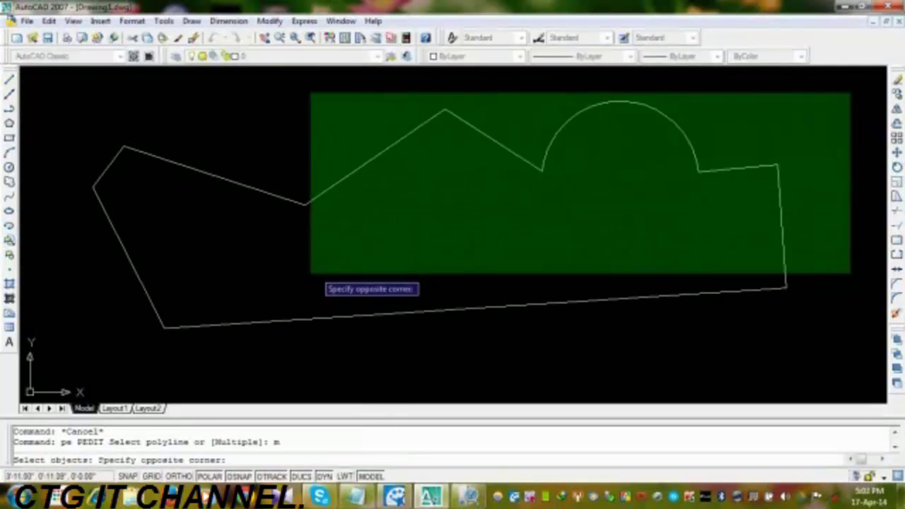
left_click(61, 343)
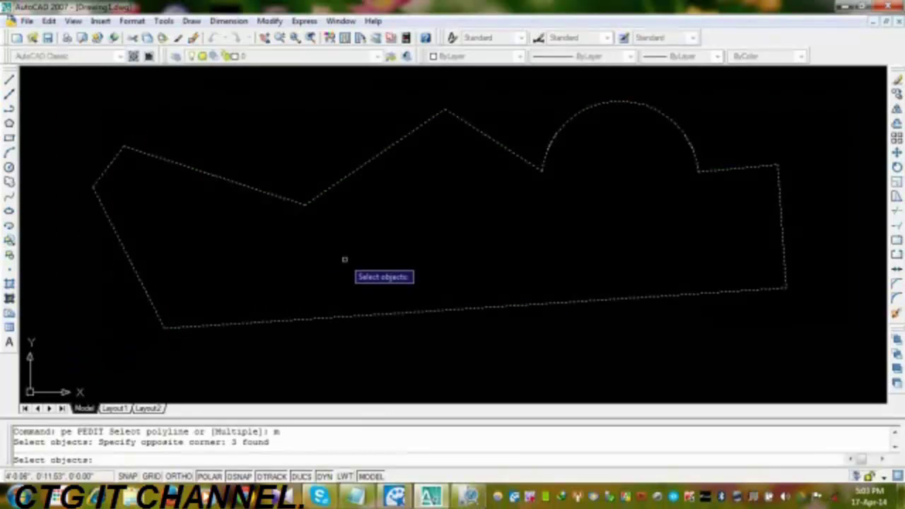
key("Return")
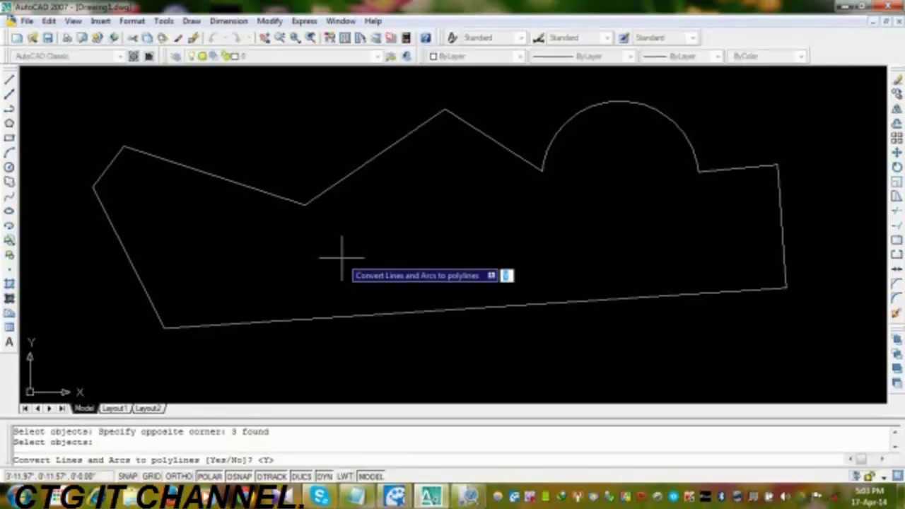
right_click(341, 258)
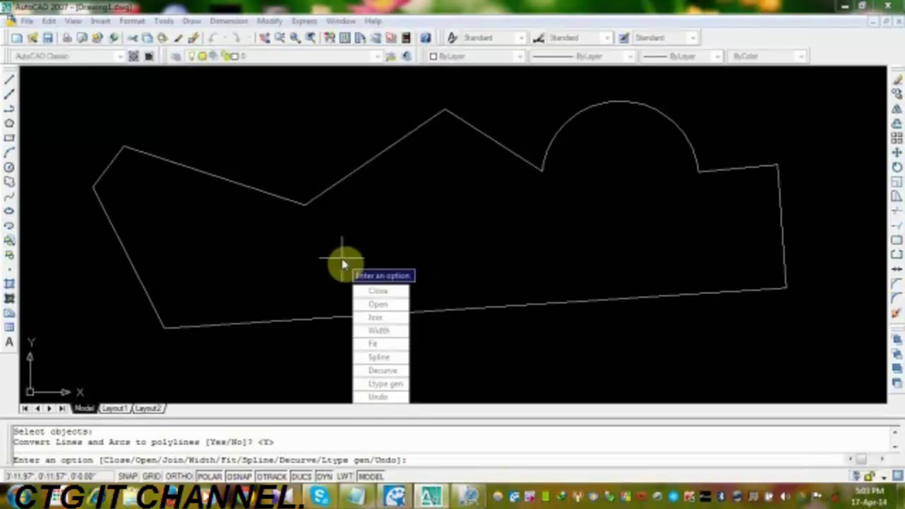
type("j")
key("Return")
key("Return")
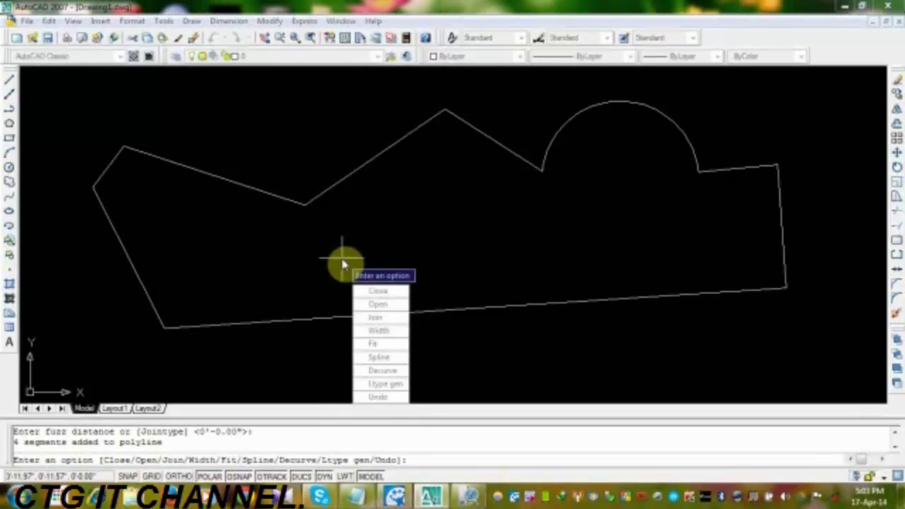
key("Return")
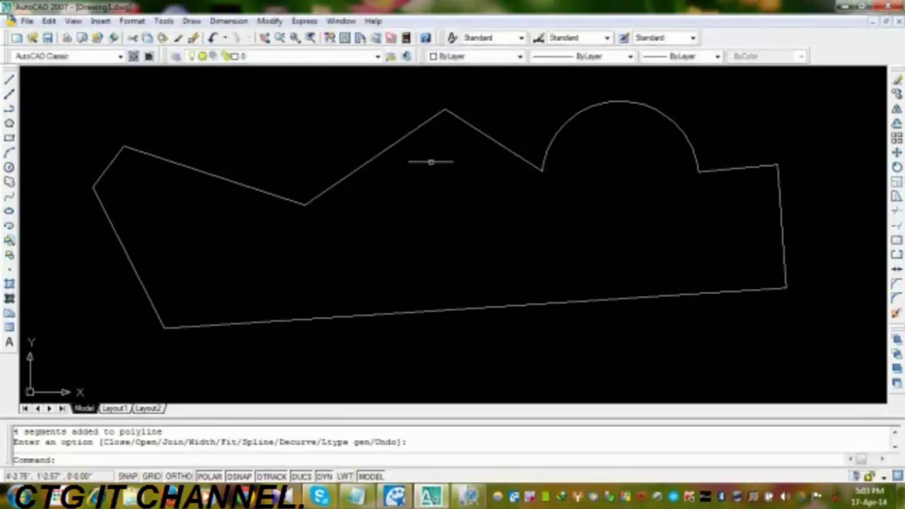
Pick the outline twice to confirm its lines and arc are now one object.
left_click(399, 142)
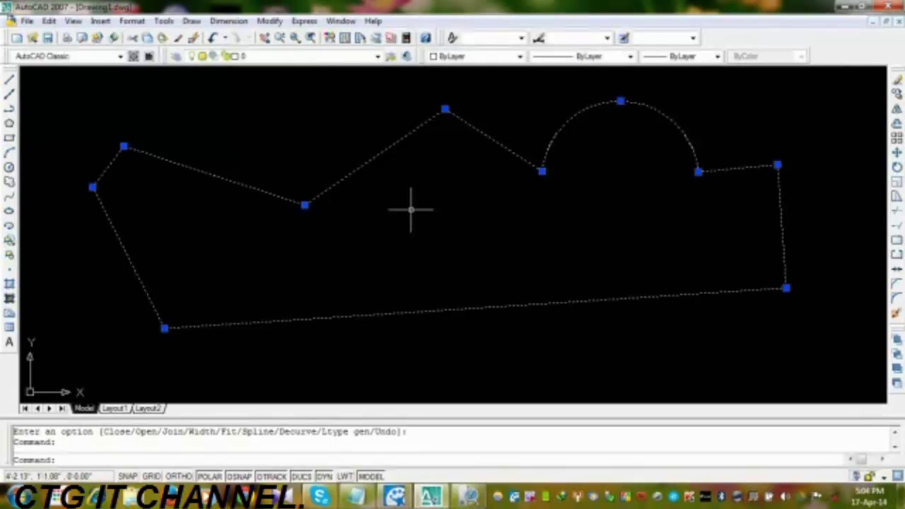
key("Escape")
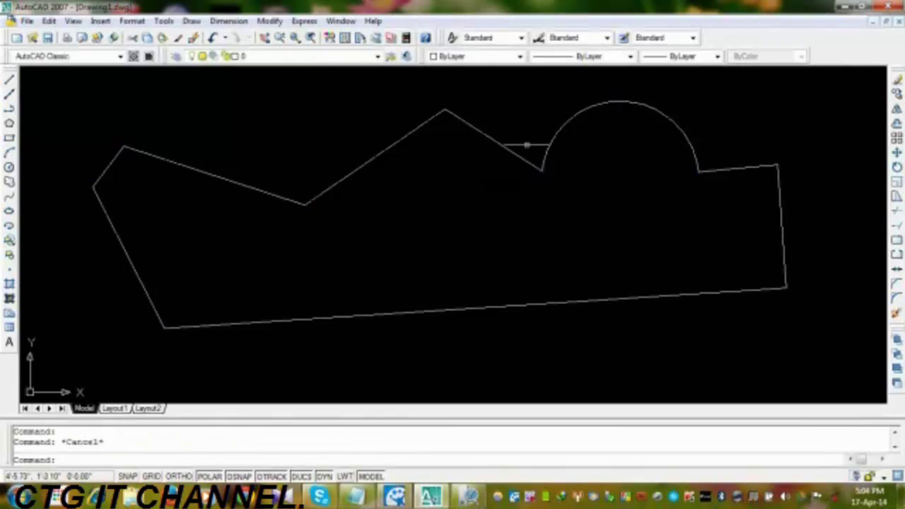
left_click(549, 139)
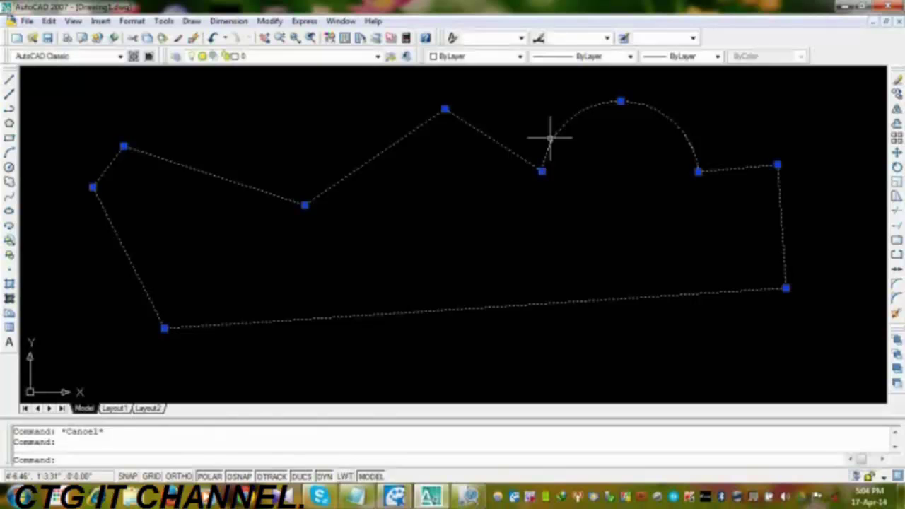
key("Escape")
List the outline with LI: area 100.96 square in., length 4'-6.31", then close the listing.
type("li")
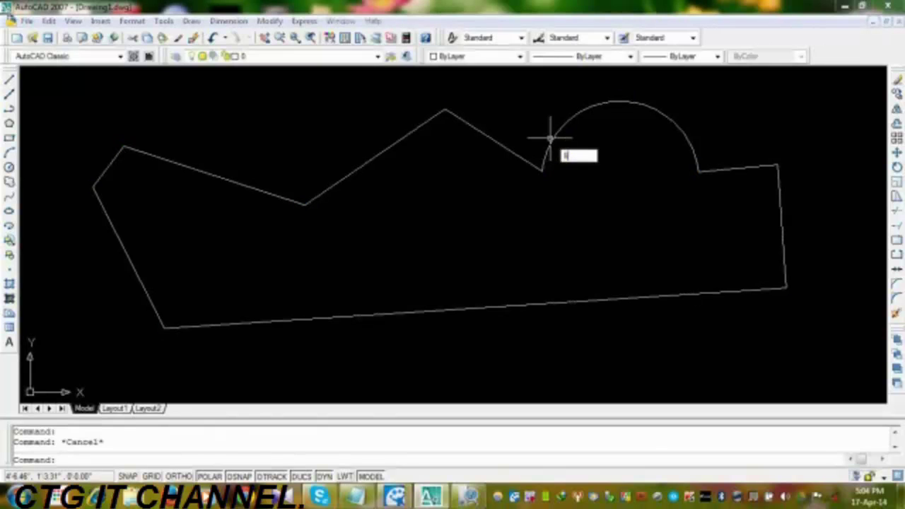
key("Return")
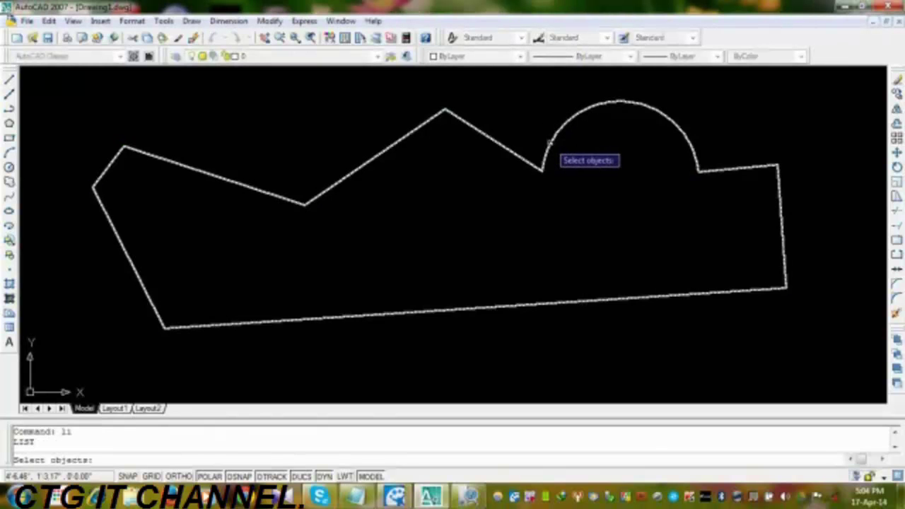
left_click(549, 144)
key("Return")
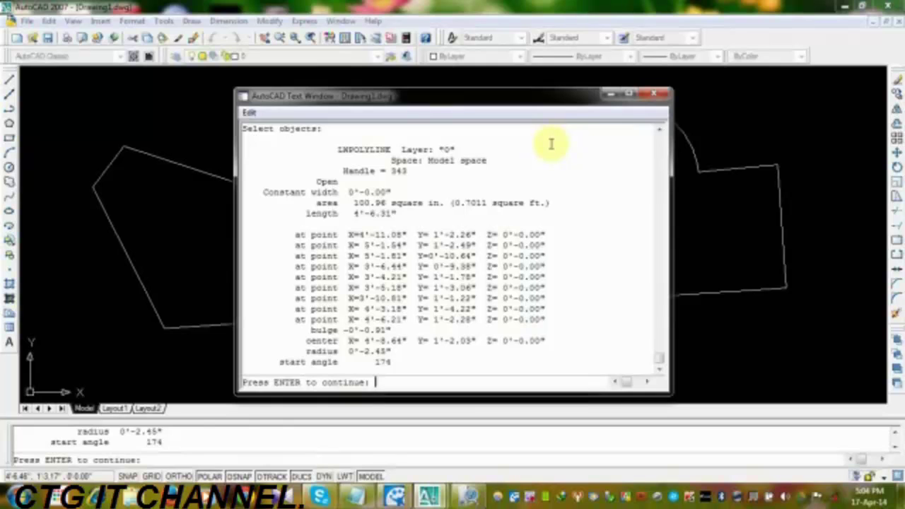
left_click(654, 93)
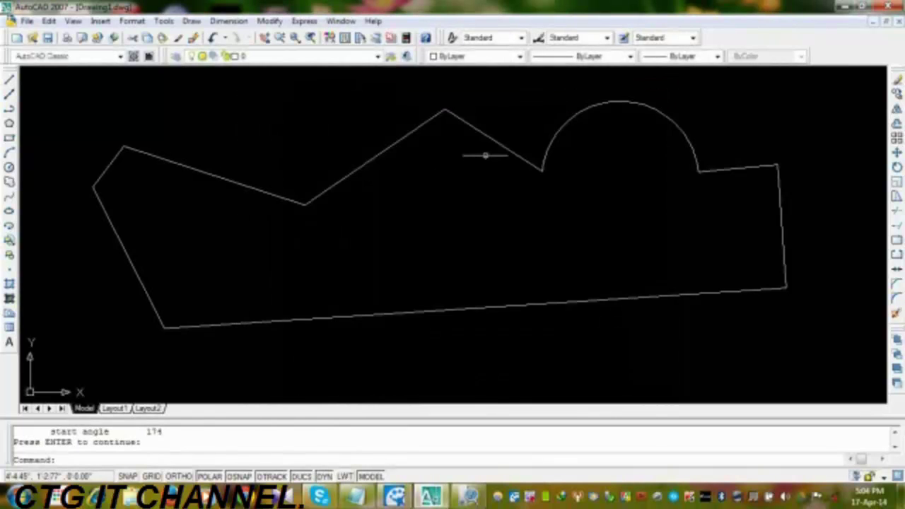
Select the joined outline, list it again, and close the Text Window.
left_click(549, 145)
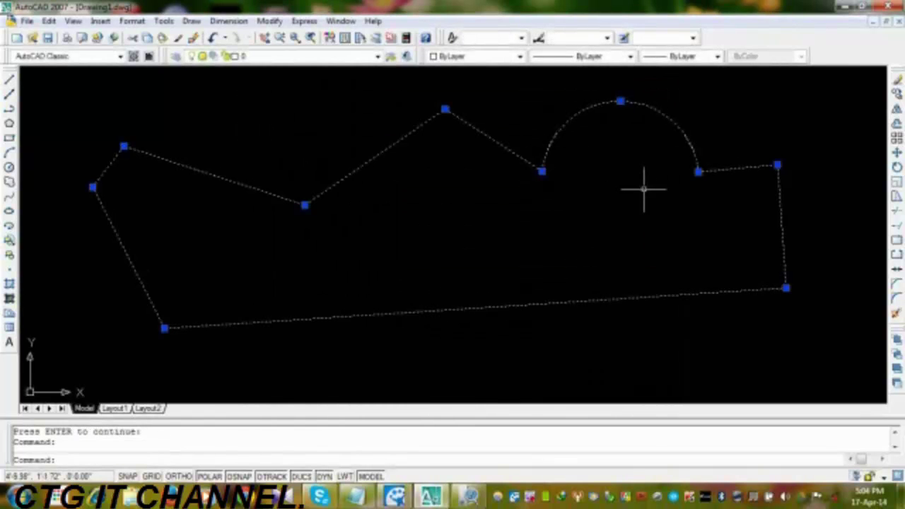
type("li")
key("Return")
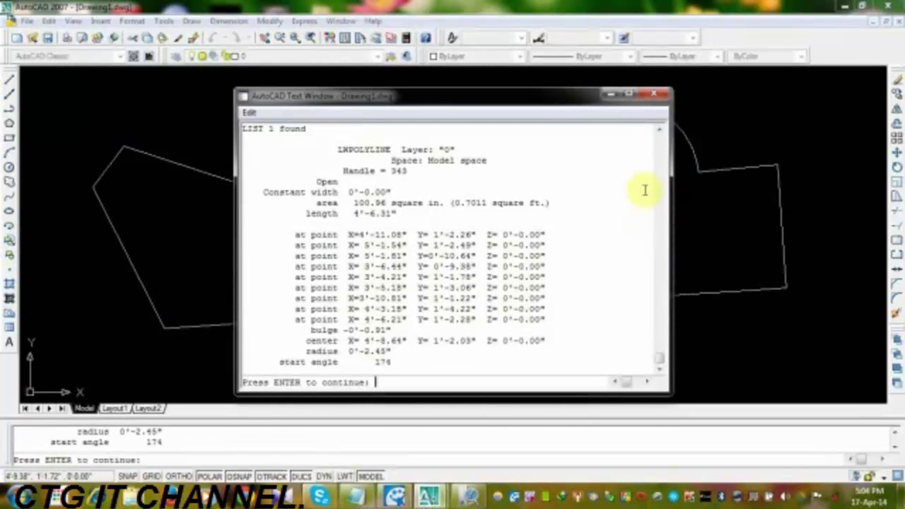
left_click(663, 99)
Pan the drawing slightly sideways to bring the joined outline back into view.
middle_click_drag(632, 232, 605, 229)
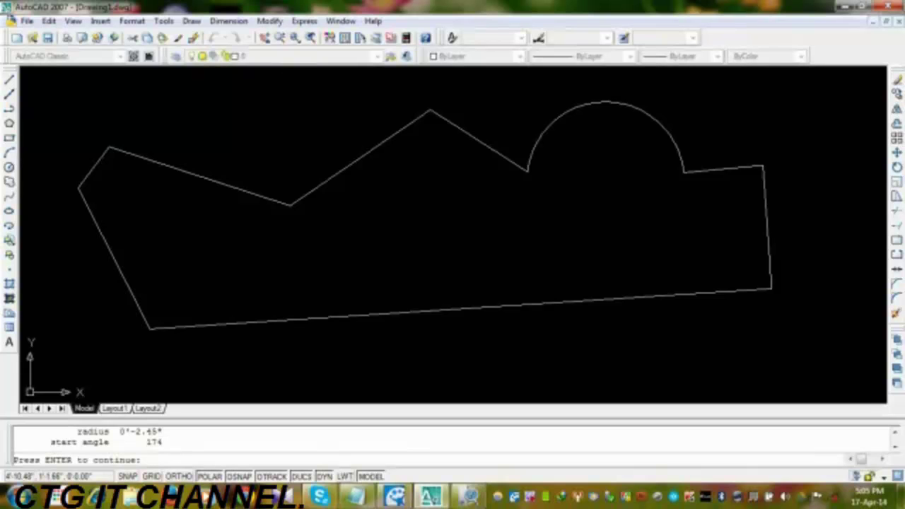
Zoom out and place seven point markers to the right of the outline.
key("Return")
middle_click_drag(195, 225, 165, 157)
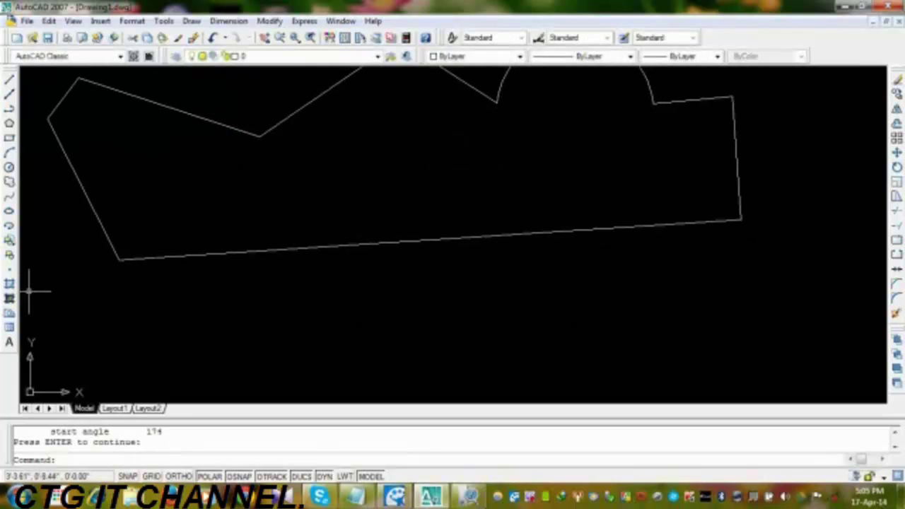
left_click(10, 270)
scroll(160, 280, "down", 4)
left_click(501, 204)
left_click(587, 100)
left_click(775, 167)
left_click(782, 284)
left_click(617, 370)
left_click(430, 330)
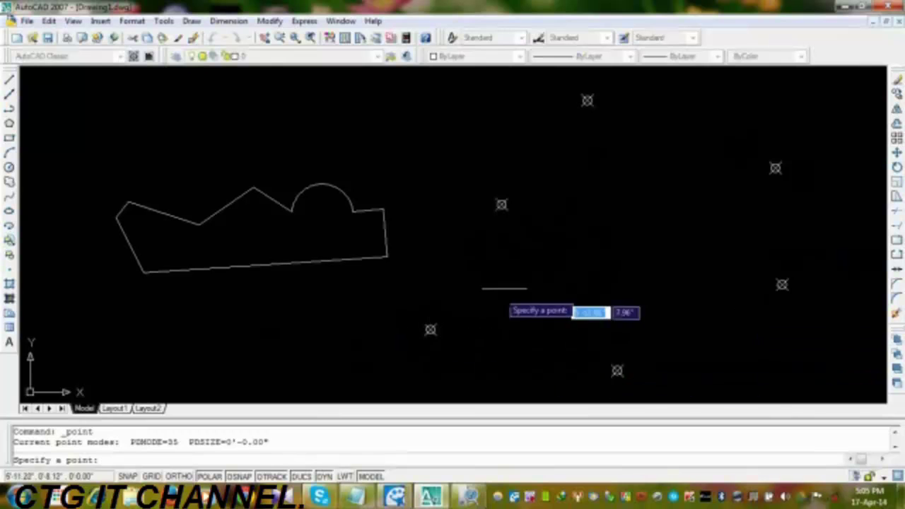
left_click(455, 243)
key("Escape")
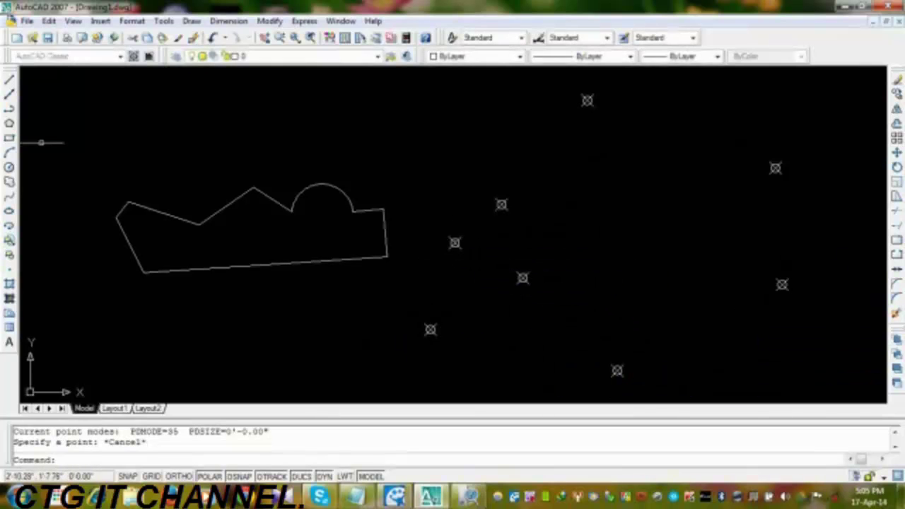
Draw a polyline through six point markers, looping back to its start, and select it.
left_click(9, 108)
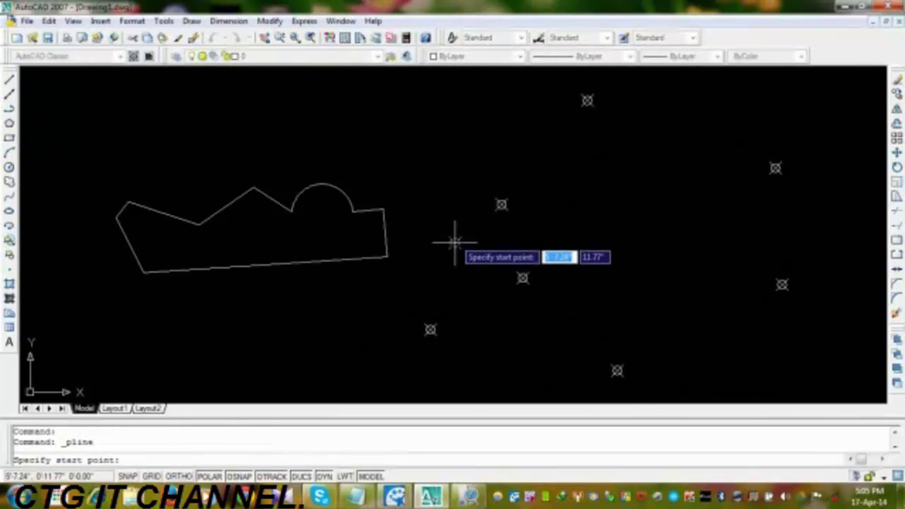
left_click(454, 242)
left_click(501, 204)
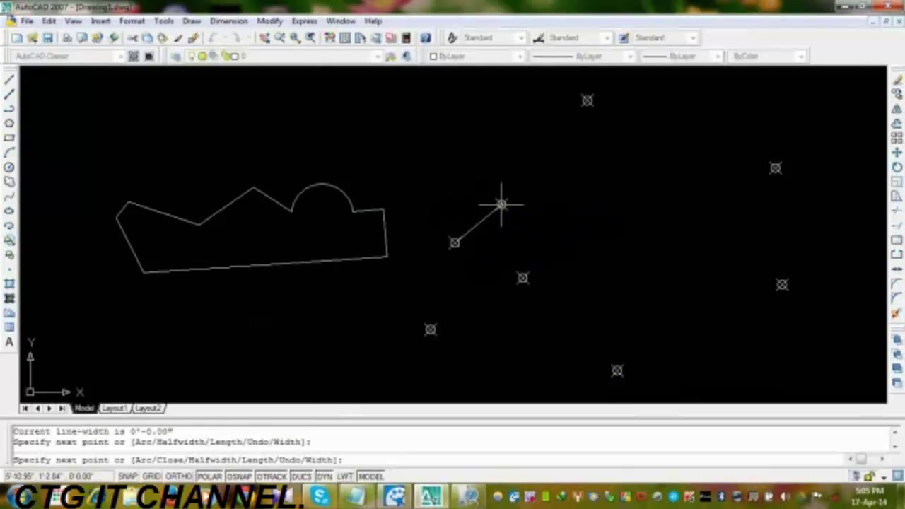
left_click(588, 100)
left_click(775, 167)
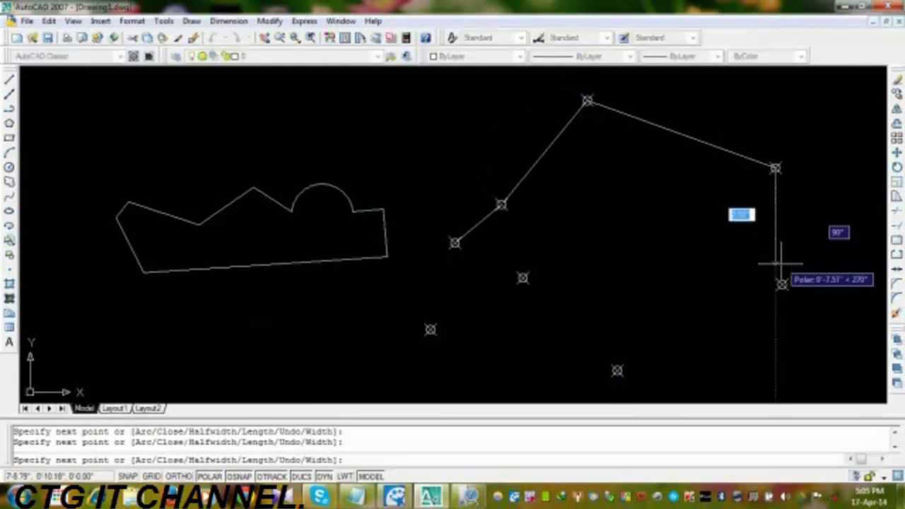
left_click(781, 284)
left_click(522, 278)
left_click(455, 242)
key("Escape")
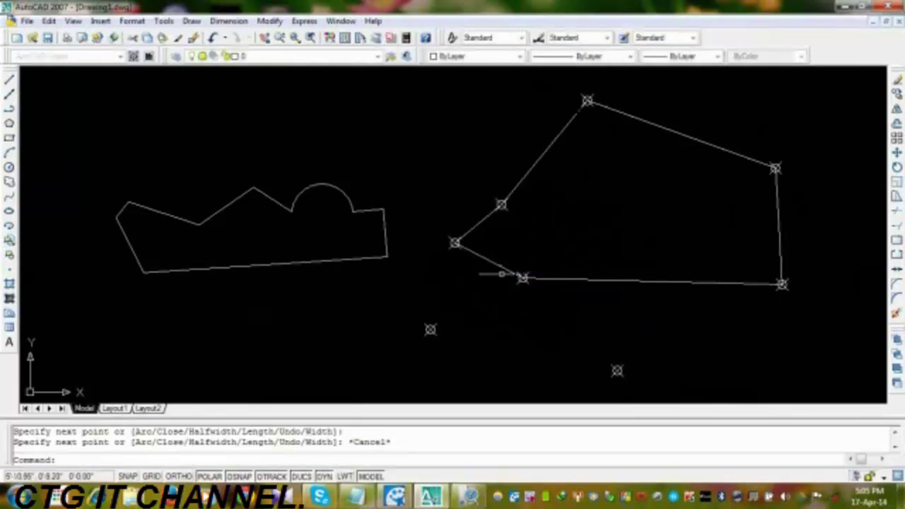
left_click(591, 279)
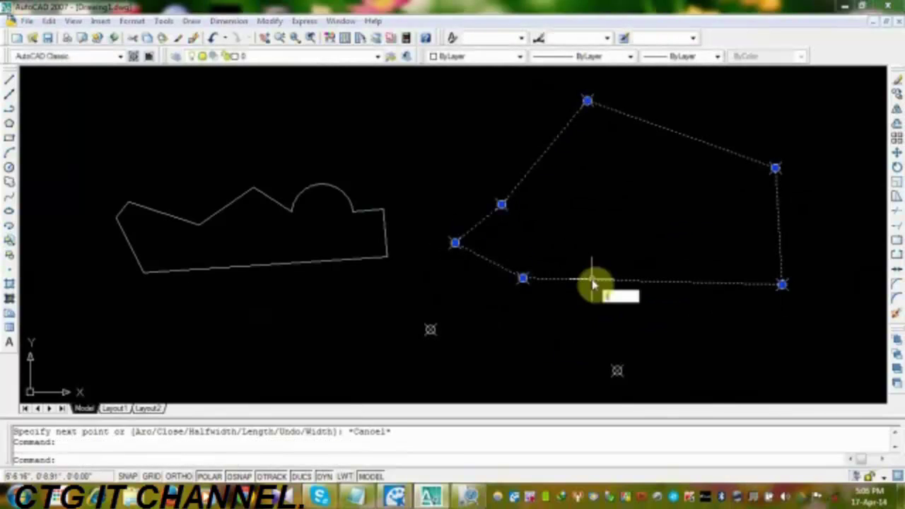
List the new polyline: area 257.00 square in. (1.7847 square ft.), length 5'-7.61", then close the window.
type("li")
key("Return")
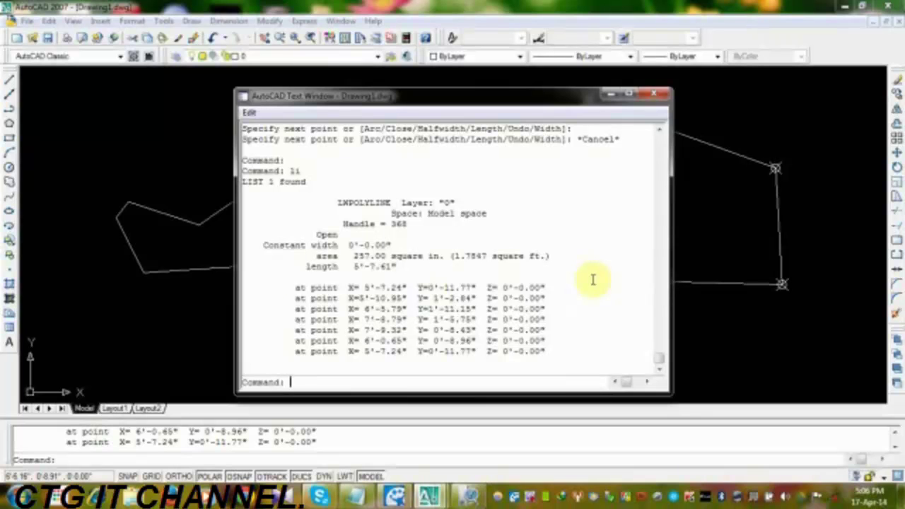
key("Escape")
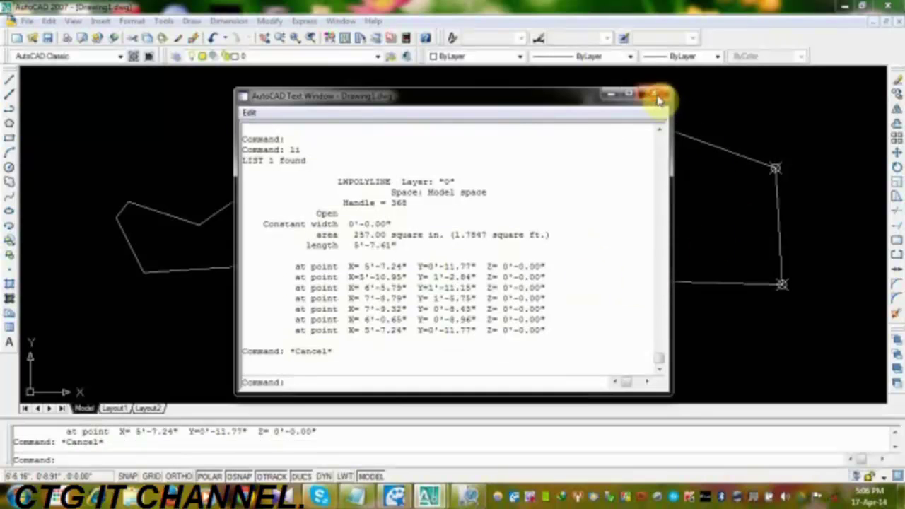
left_click(658, 98)
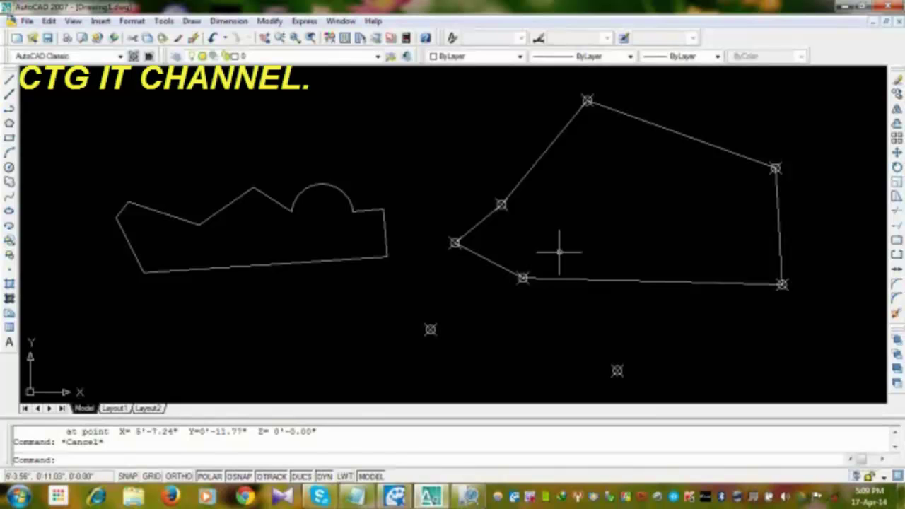
Cancel the pending command, leaving both outlines and the point markers in place.
key("Escape")
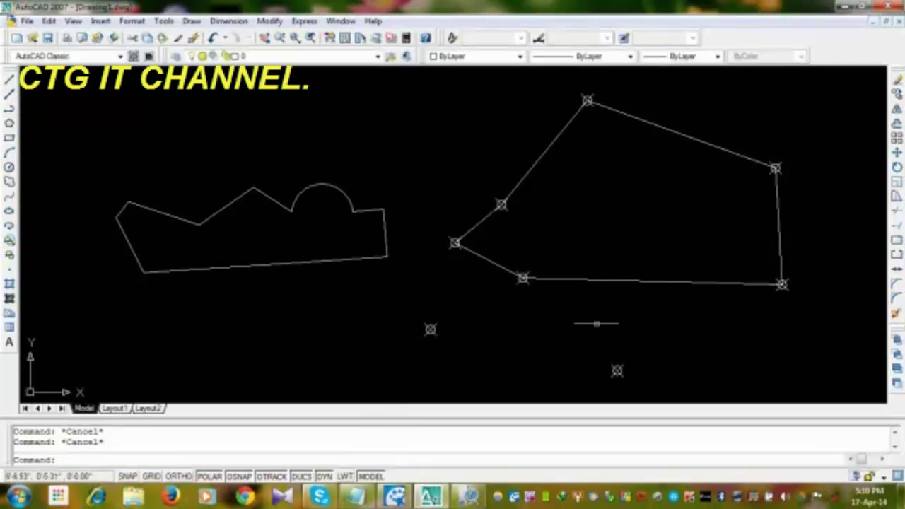
Crossing-select the whole drawing and delete the eight objects, leaving two point markers.
left_click(739, 90)
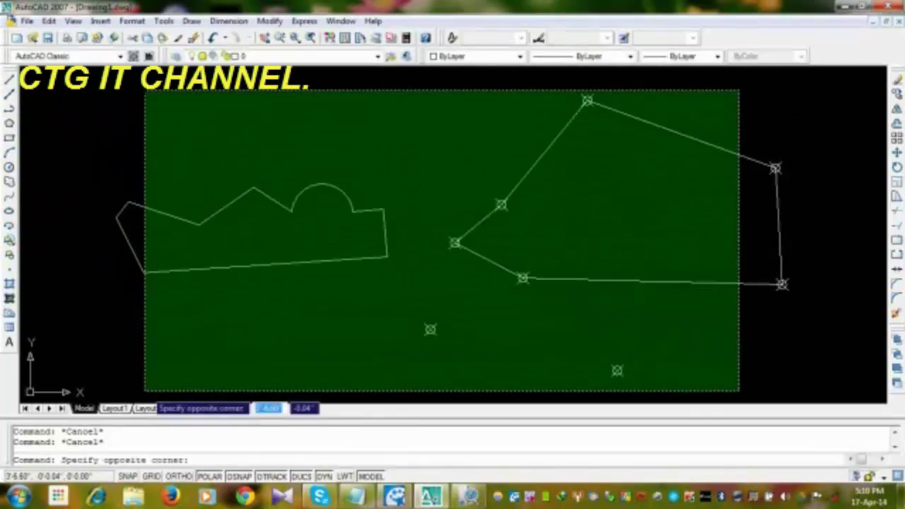
left_click(145, 391)
key("Delete")
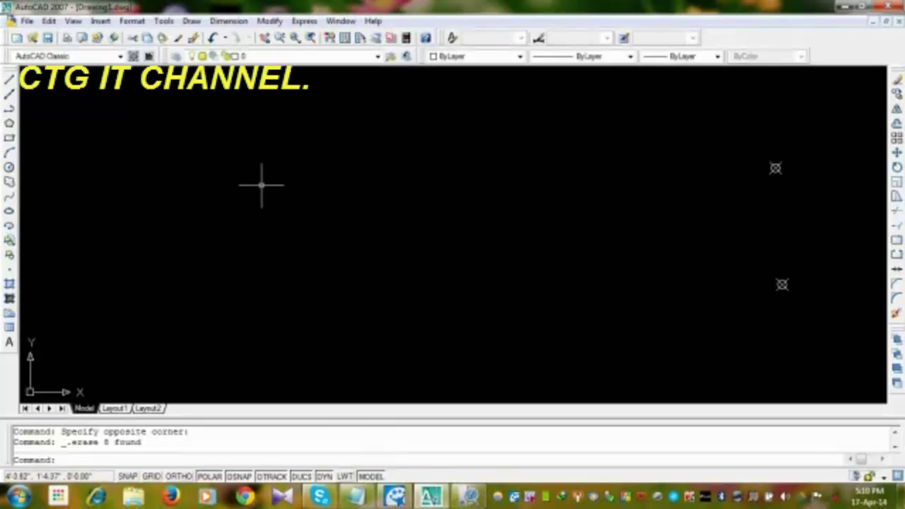
left_click(155, 138)
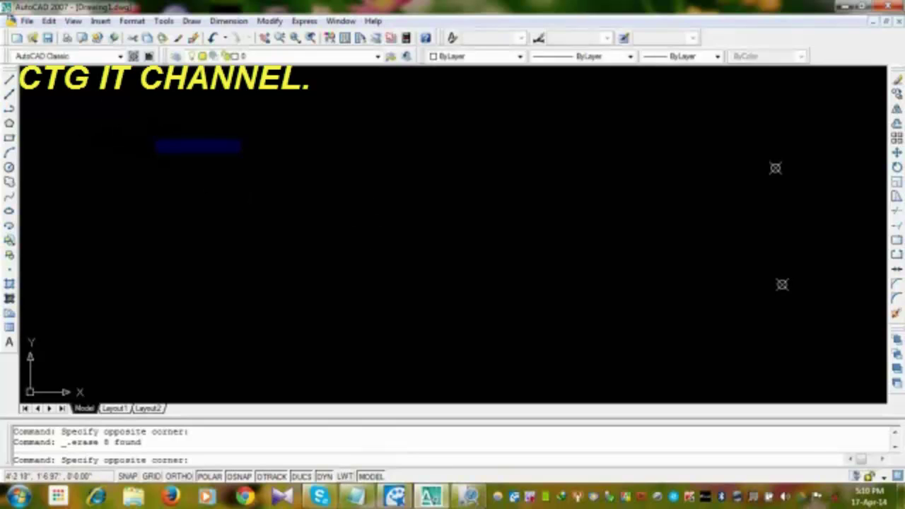
left_click(366, 249)
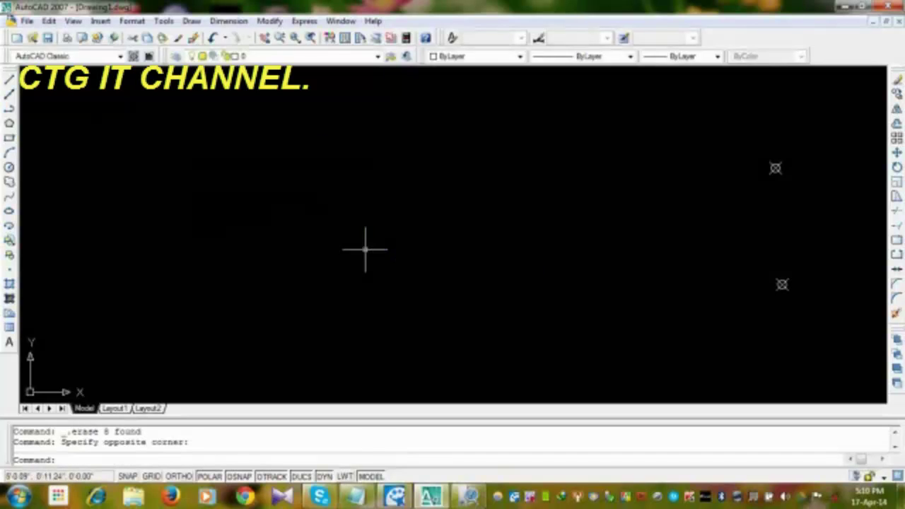
Draw a rectangle left of the drawing centre.
left_click(10, 137)
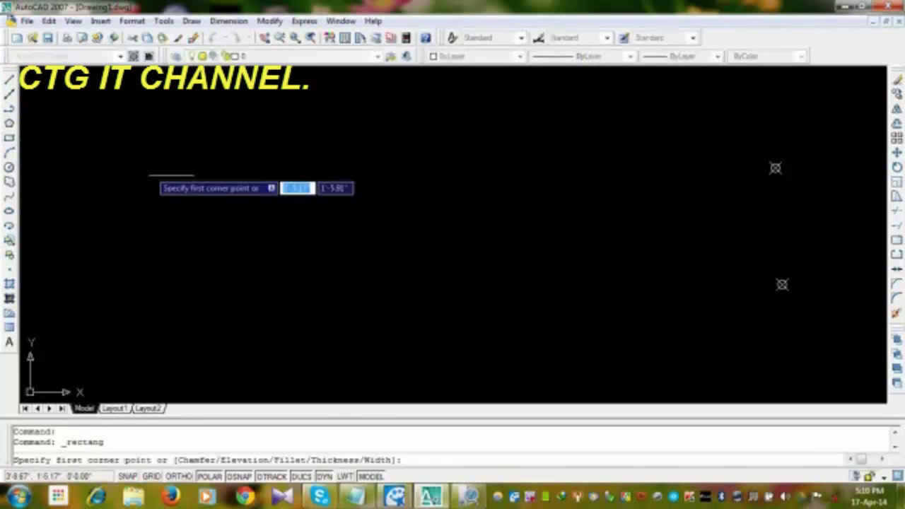
left_click(253, 181)
left_click(506, 267)
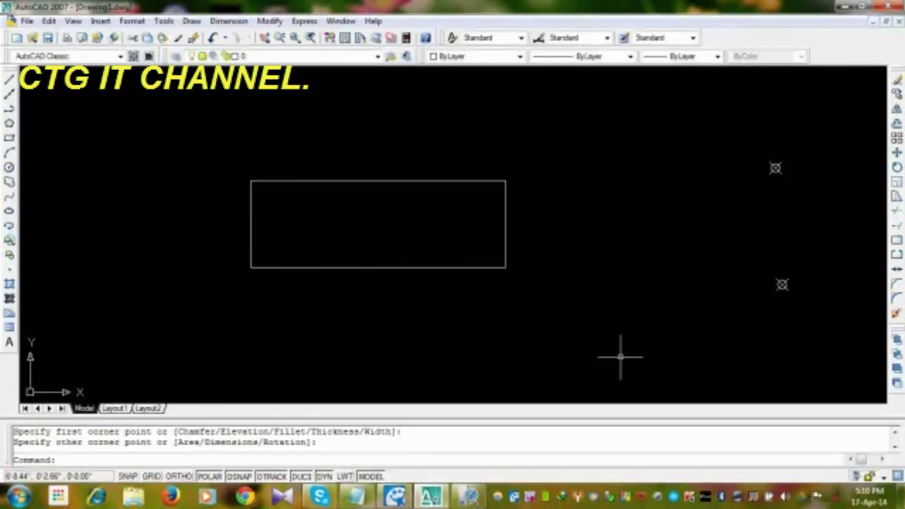
Fill the rectangle solid with SOLID by picking its four corners.
type("so")
key("Return")
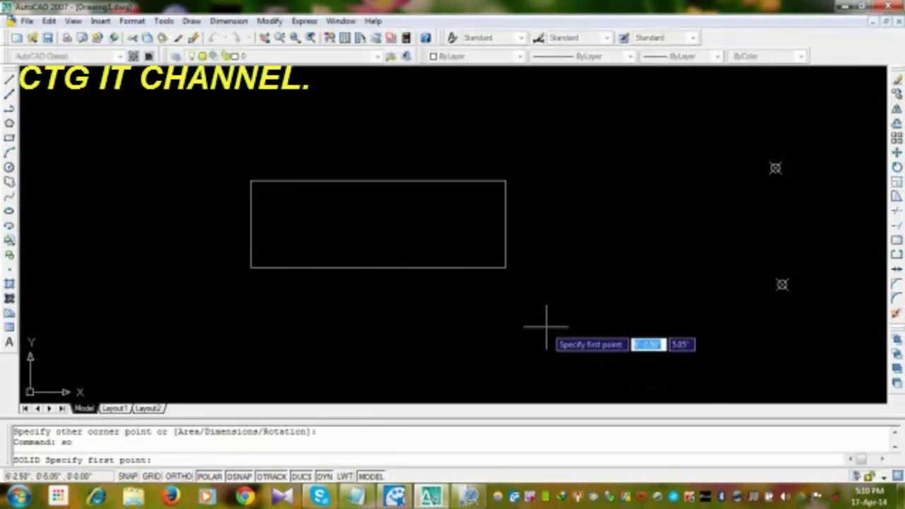
left_click(251, 181)
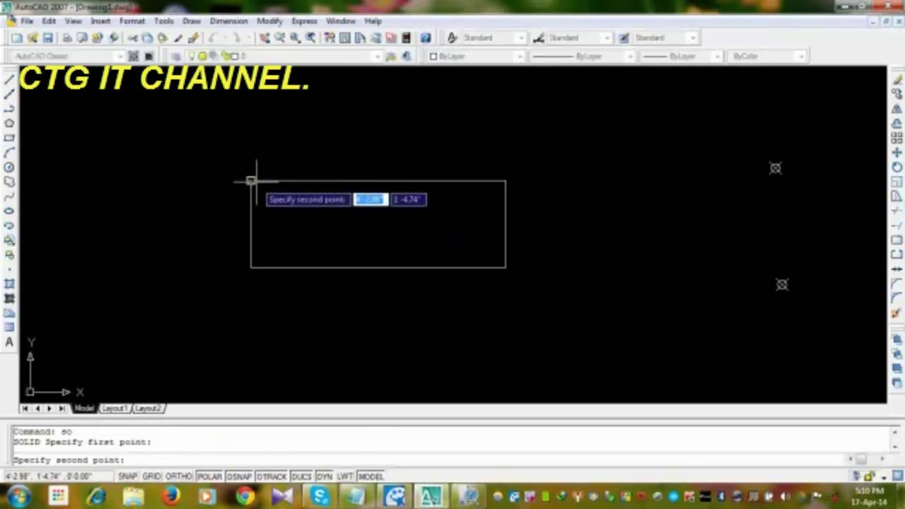
left_click(505, 181)
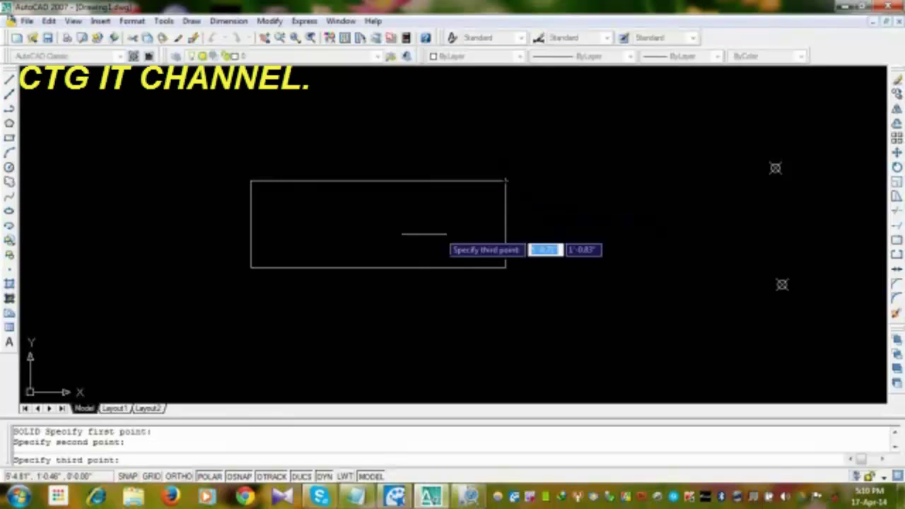
left_click(251, 267)
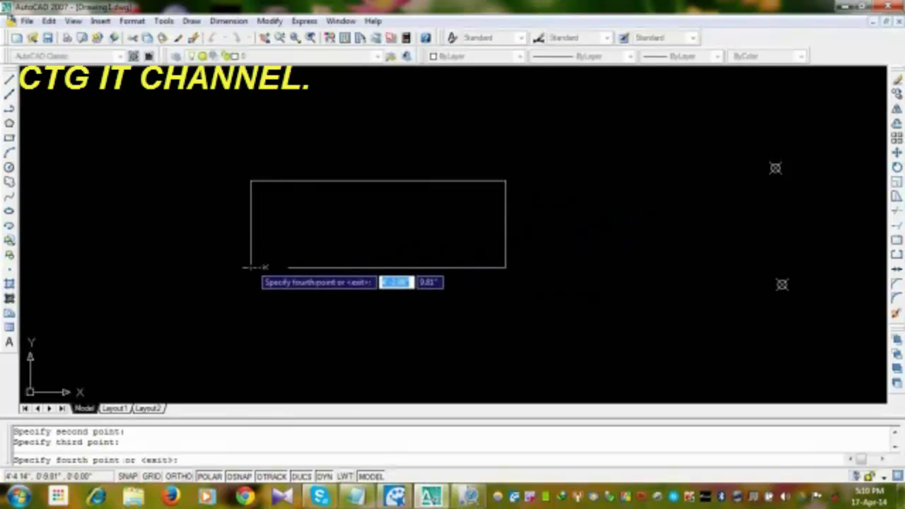
left_click(505, 267)
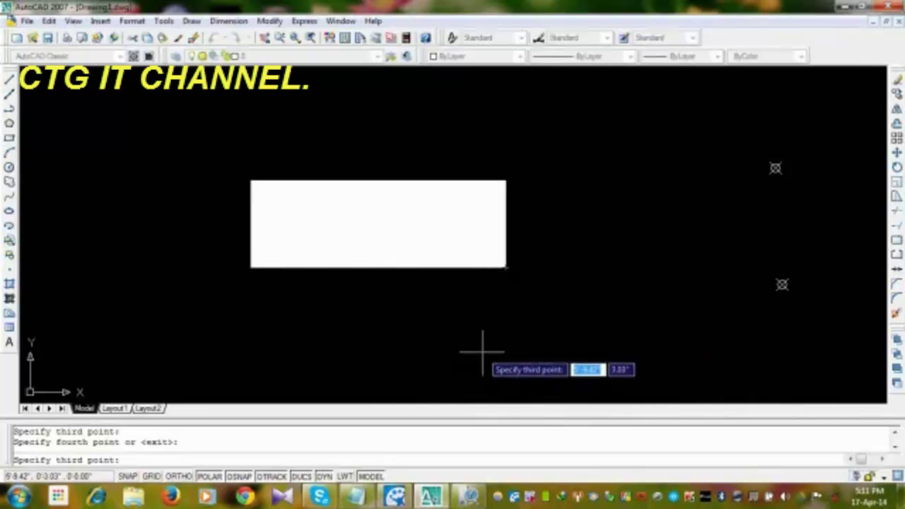
key("Return")
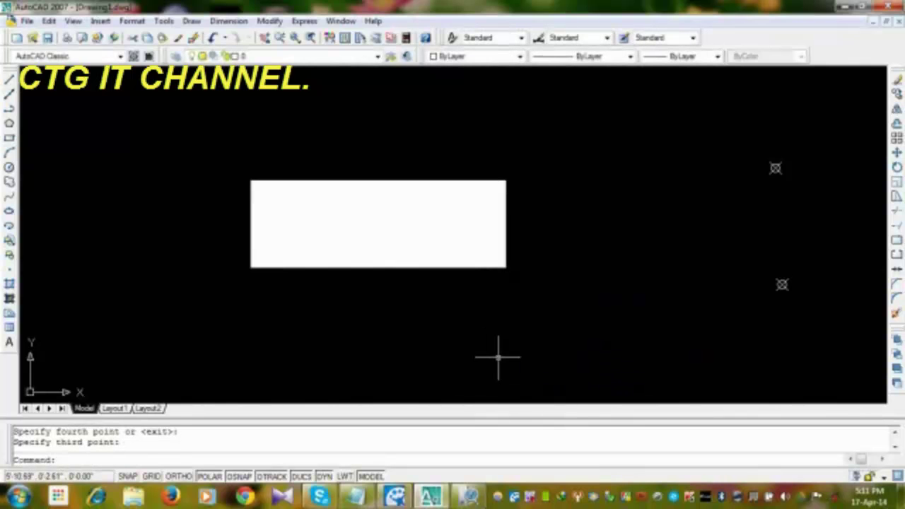
type("solid")
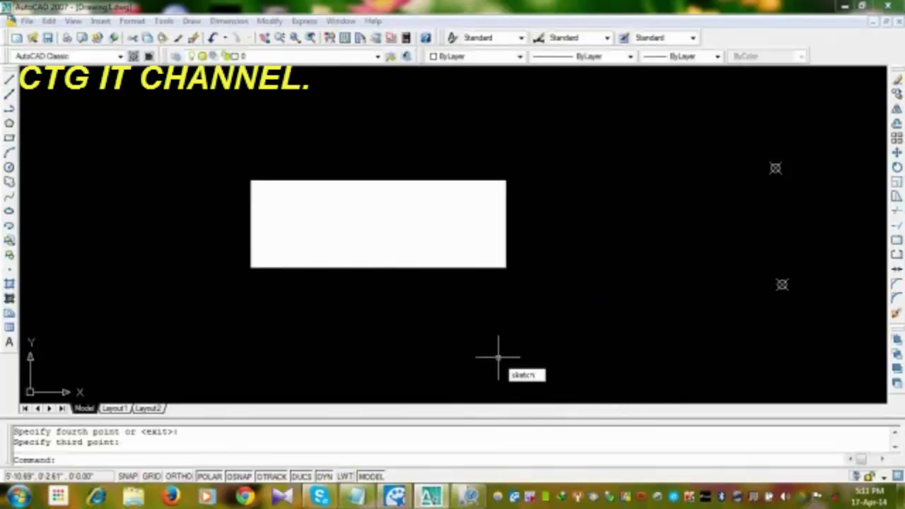
key("Return")
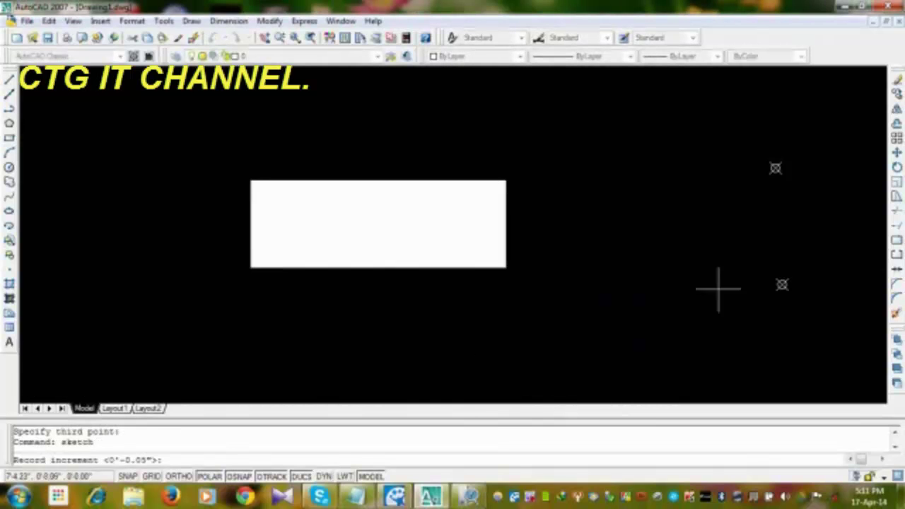
left_click(573, 328)
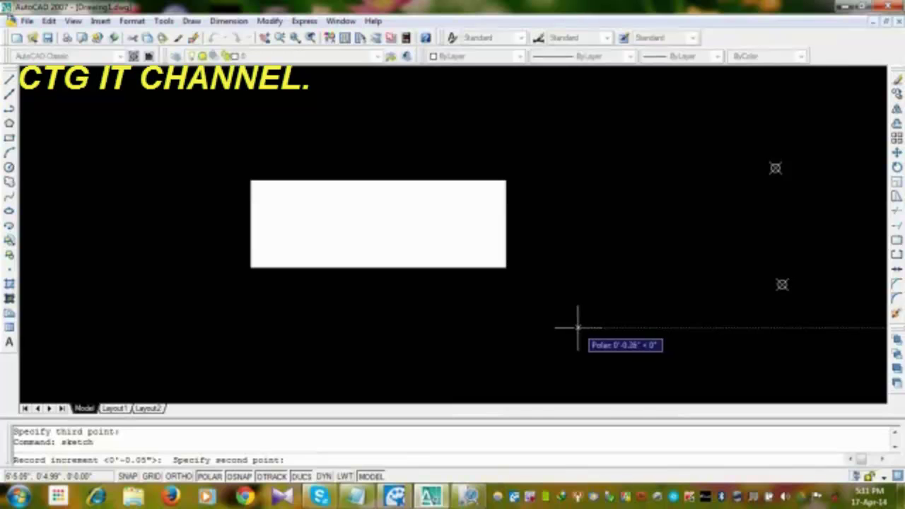
left_click(577, 327)
left_click(601, 241)
left_click(648, 258)
left_click(654, 225)
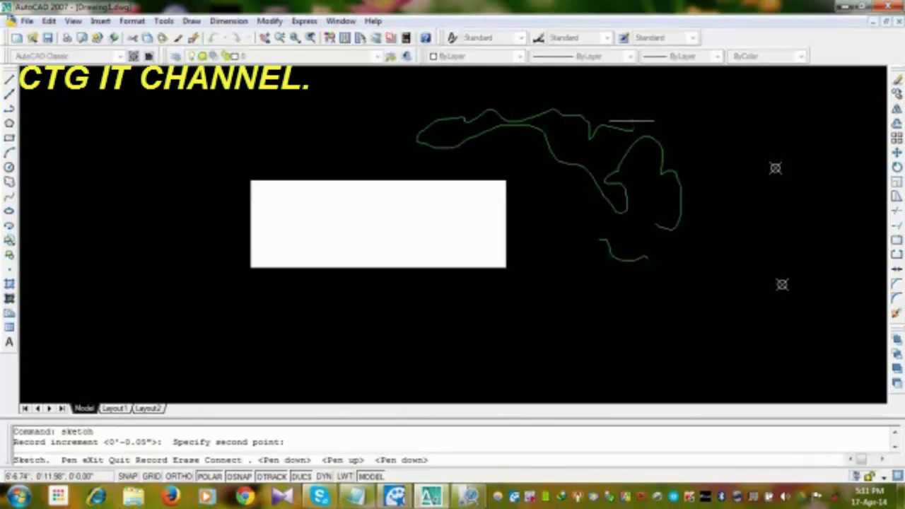
key("Escape")
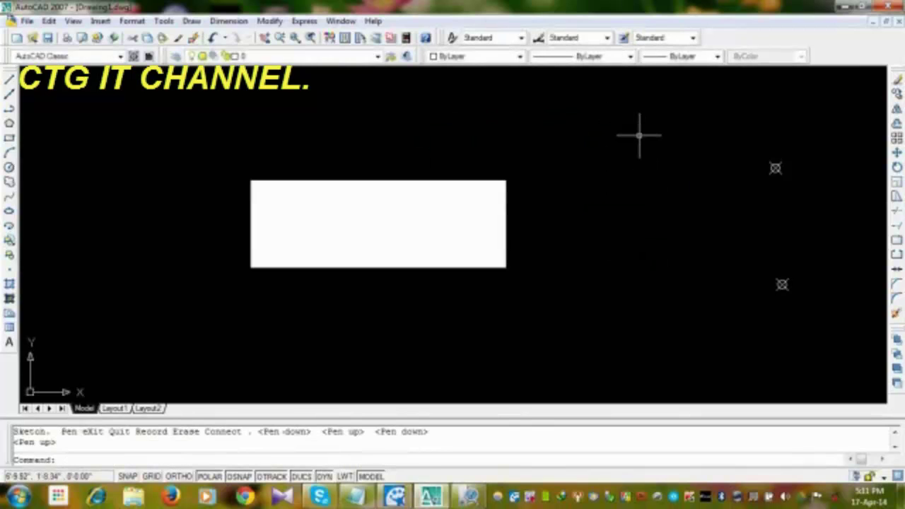
Repeat SKETCH, set the record increment, and draw a long freehand stroke of 146 lines right of the rectangle.
left_click(630, 138)
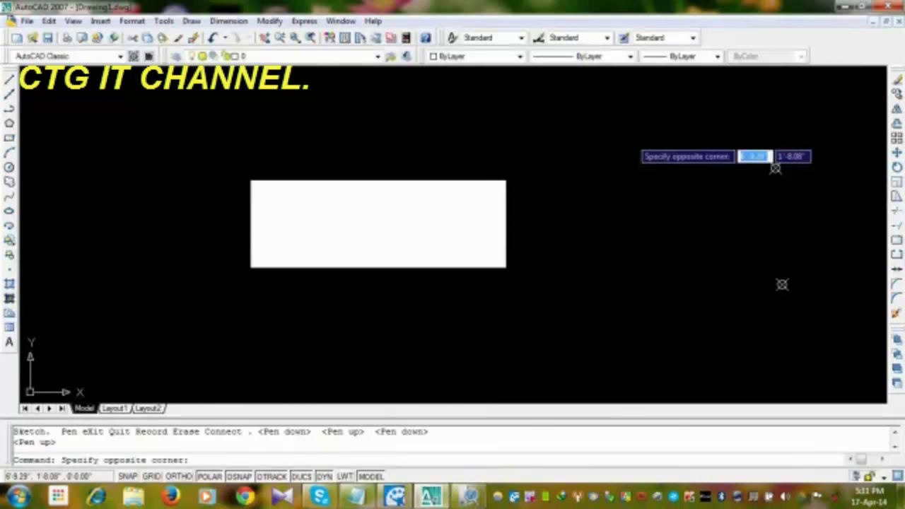
right_click(628, 141)
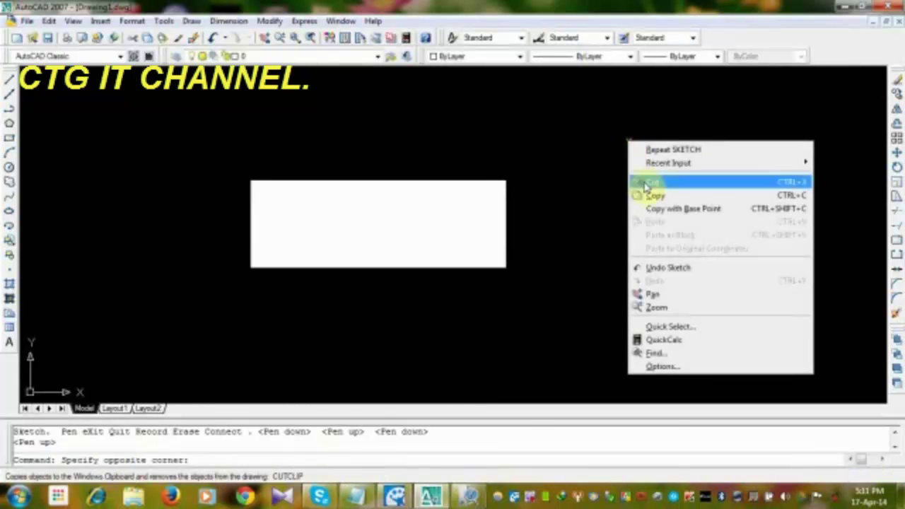
left_click(661, 151)
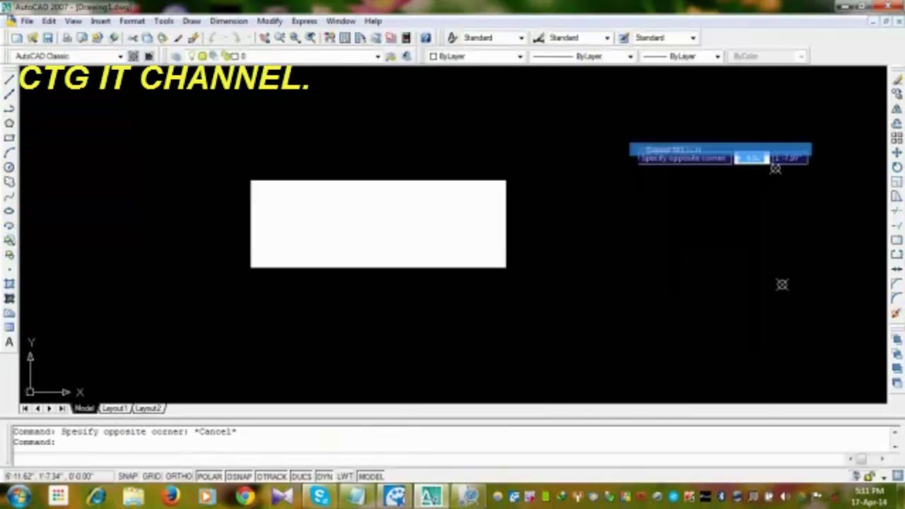
left_click(604, 155)
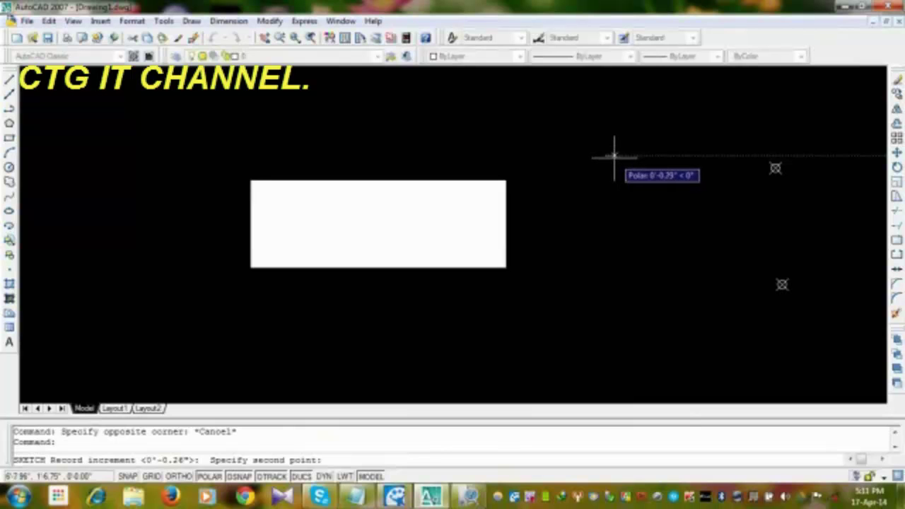
left_click(610, 157)
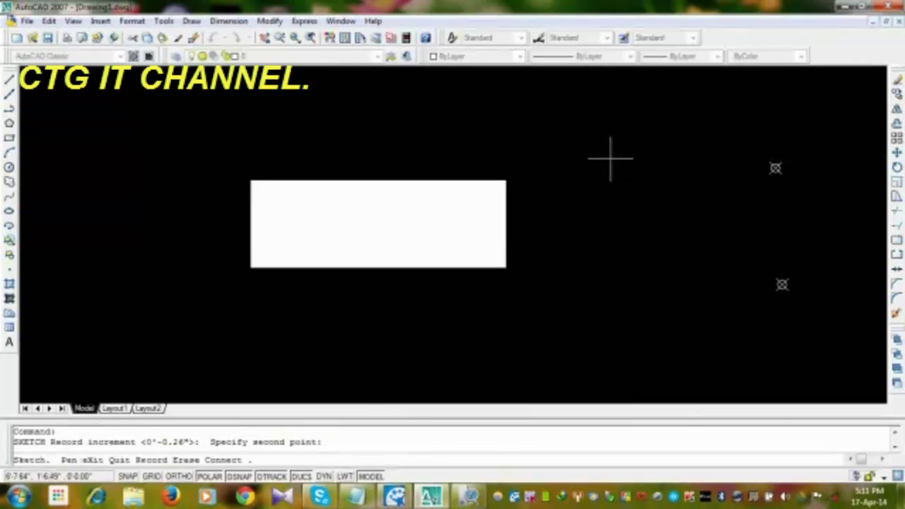
left_click(613, 161)
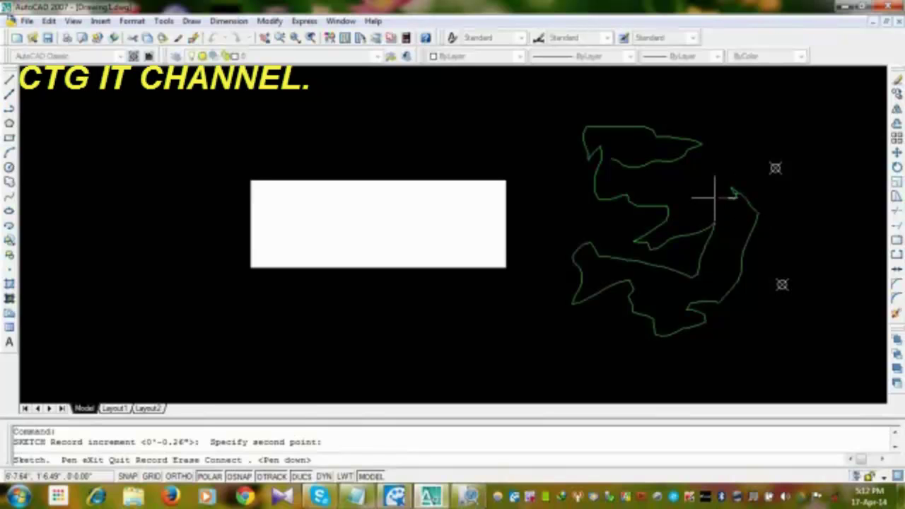
key("Return")
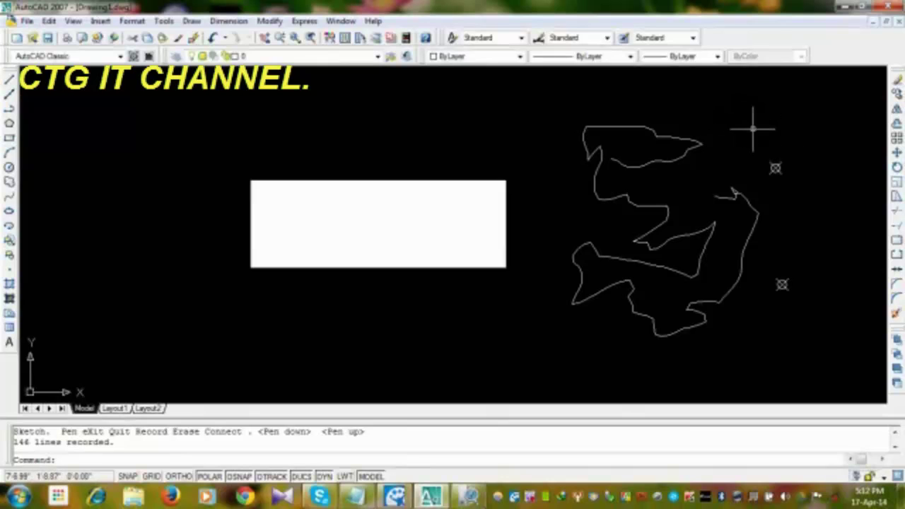
Crossing-select the filled rectangle, freehand sketch and point markers, and erase all 150 objects.
scroll(750, 137, "down", 2)
scroll(742, 152, "up", 5)
scroll(733, 167, "up", 3)
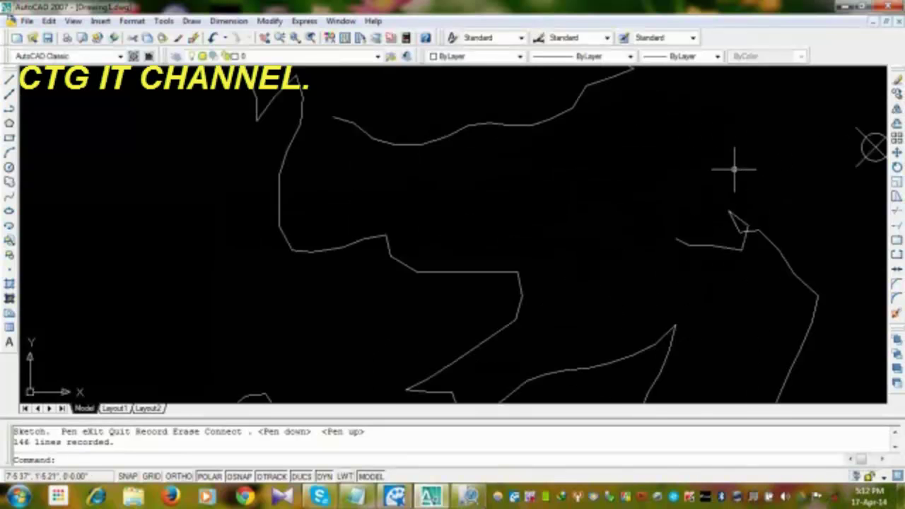
scroll(733, 170, "down", 7)
left_click(735, 131)
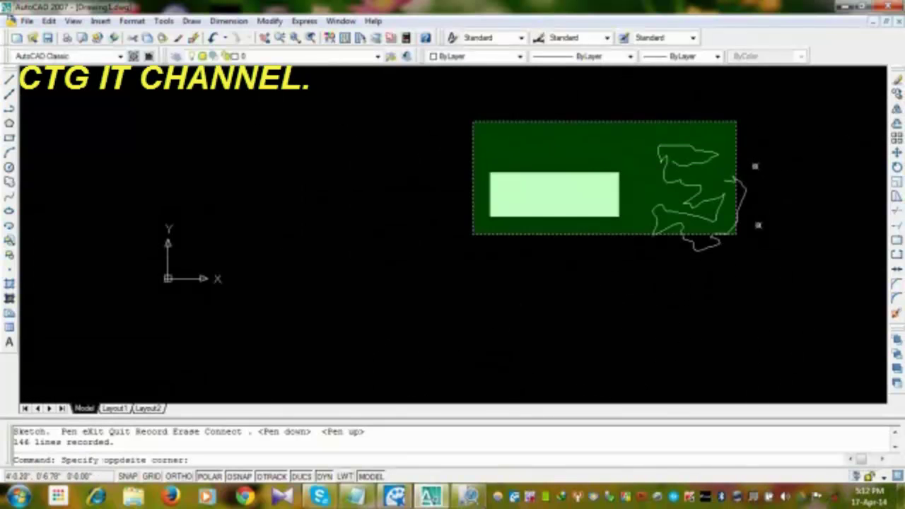
left_click(483, 281)
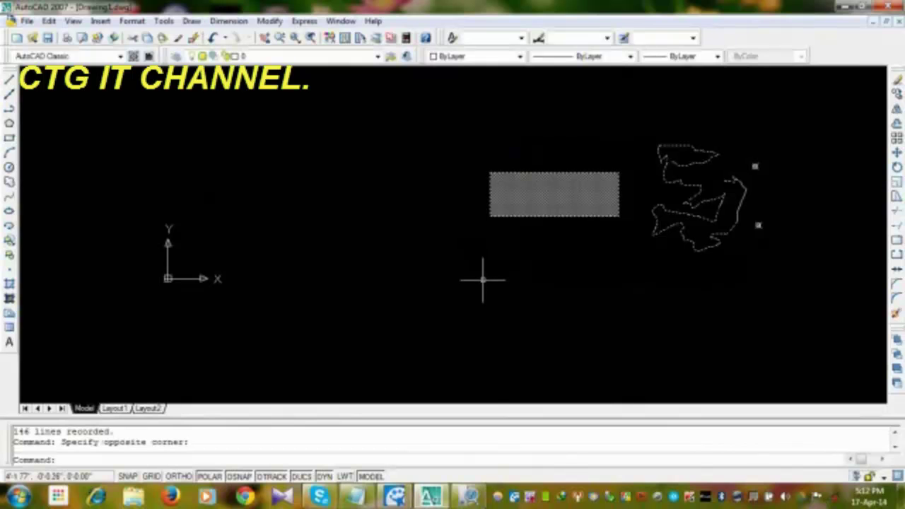
left_click(820, 117)
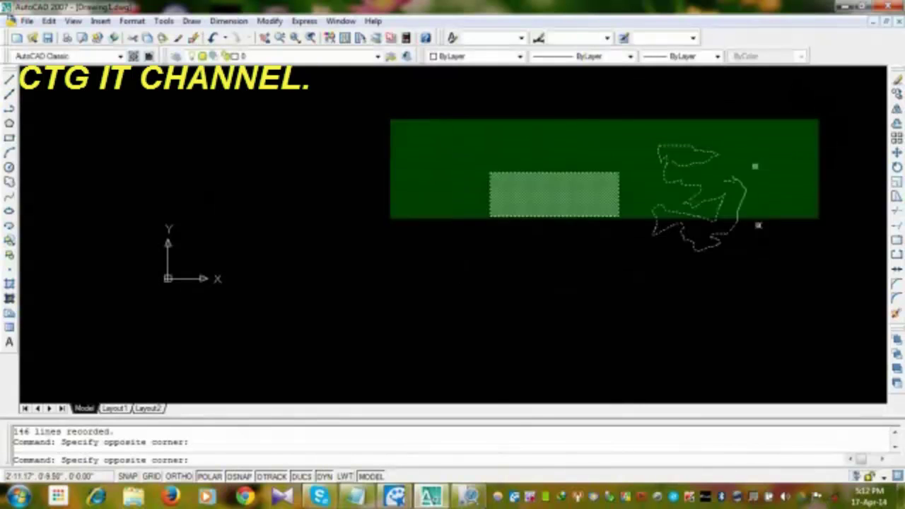
left_click(363, 307)
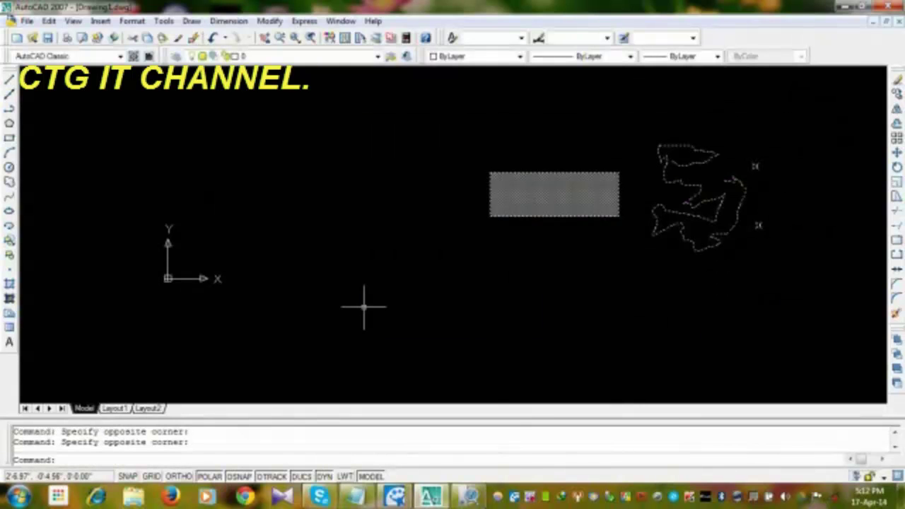
key("Delete")
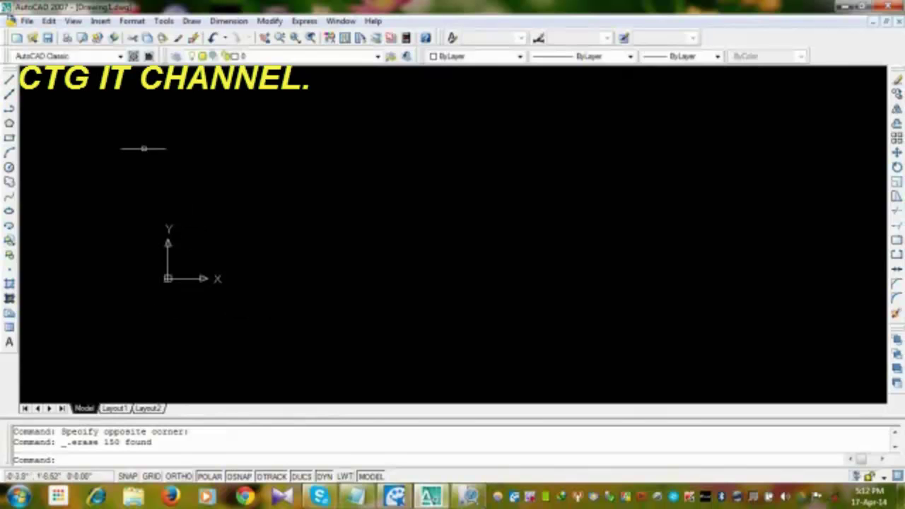
Draw a new rectangle with RECTANG by picking two opposite corners.
left_click(10, 137)
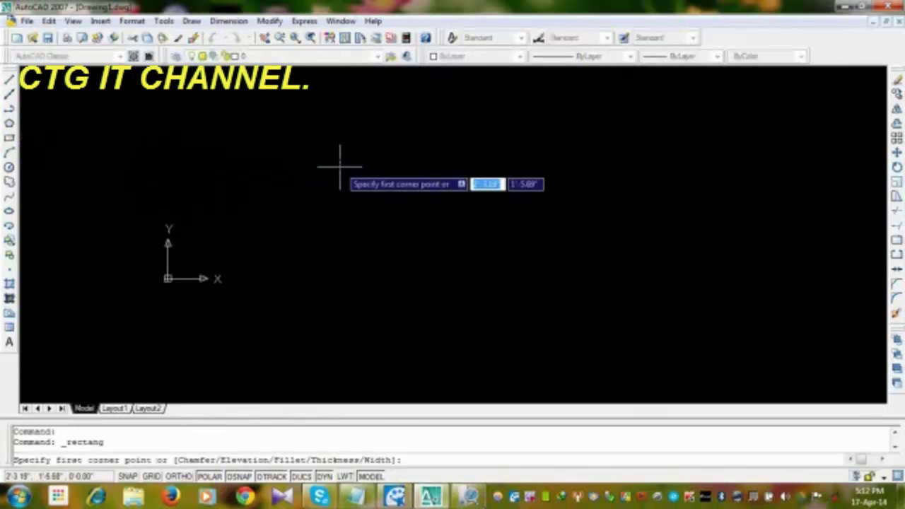
left_click(287, 157)
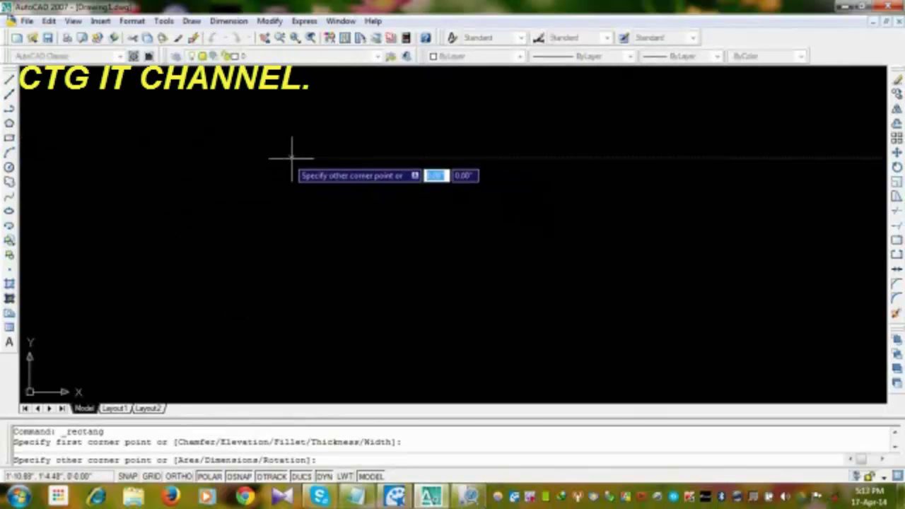
left_click(533, 231)
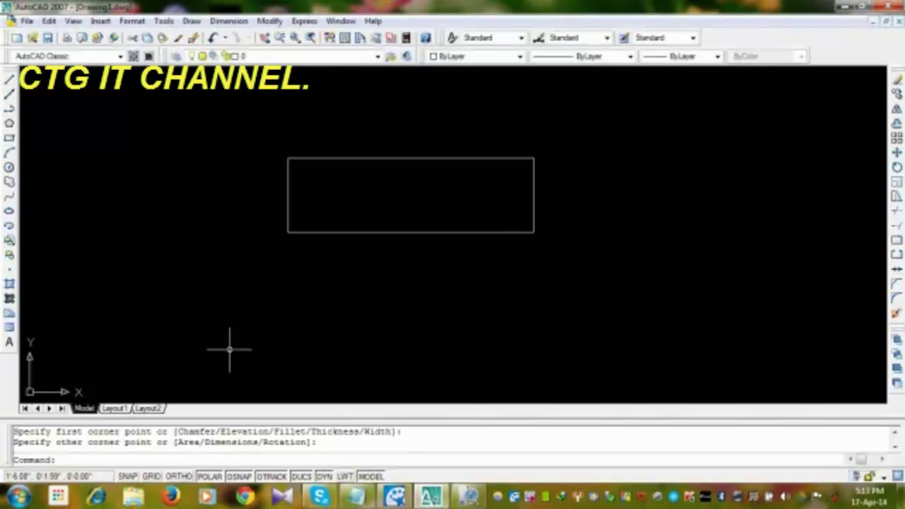
Measure the rectangle's four corners with AREA: 109.84 square in., perimeter 4'-1.61".
type("ad")
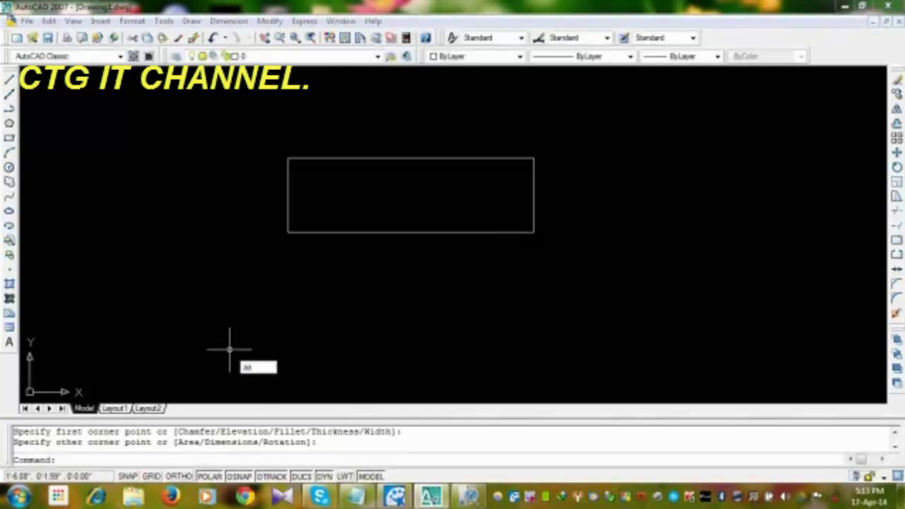
key("Return")
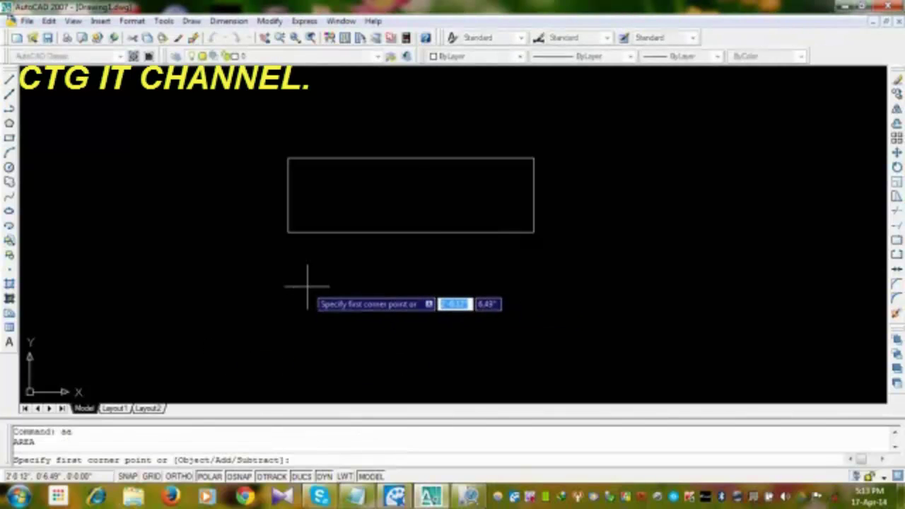
left_click(286, 158)
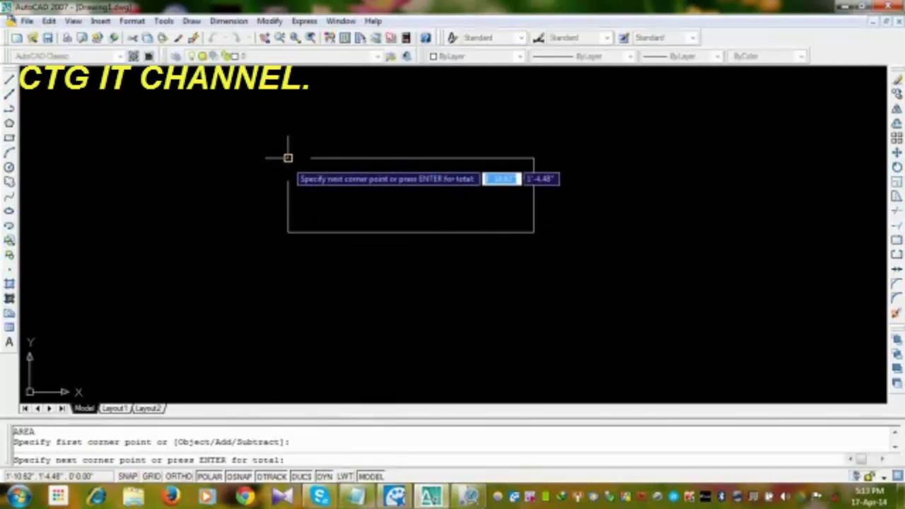
left_click(533, 157)
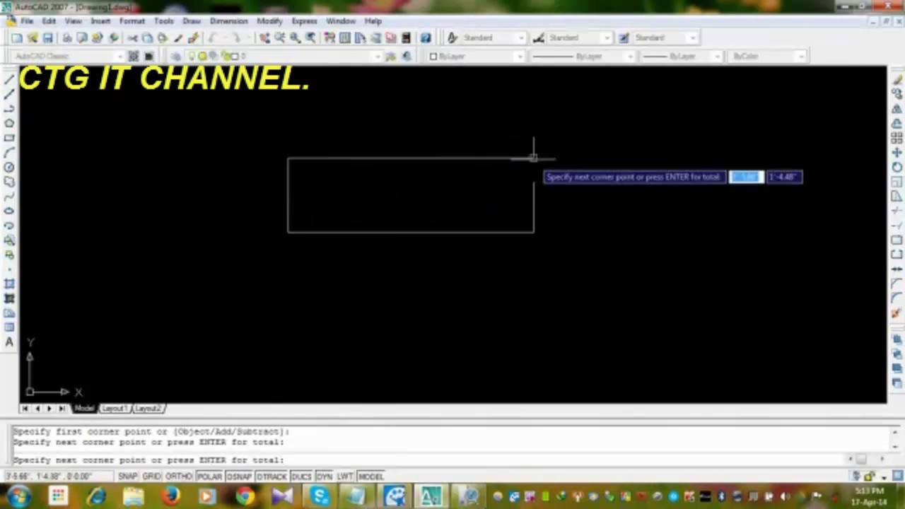
left_click(533, 231)
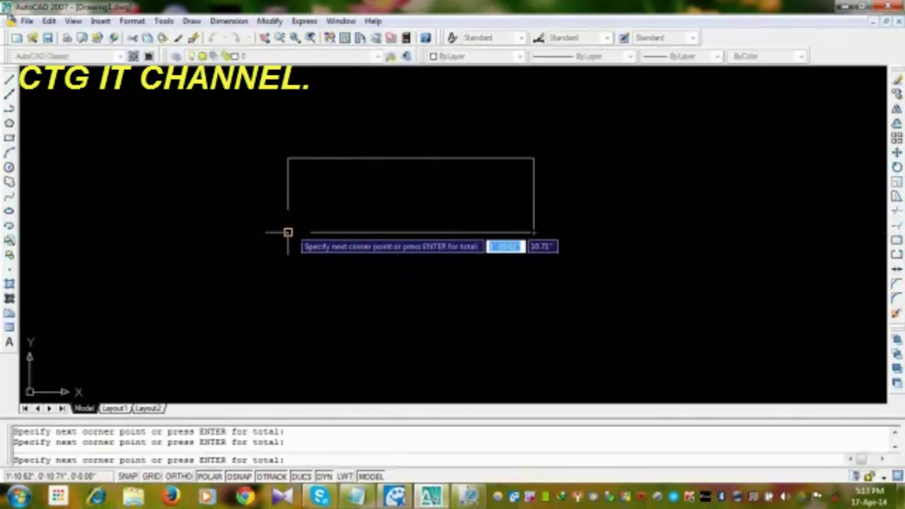
left_click(288, 232)
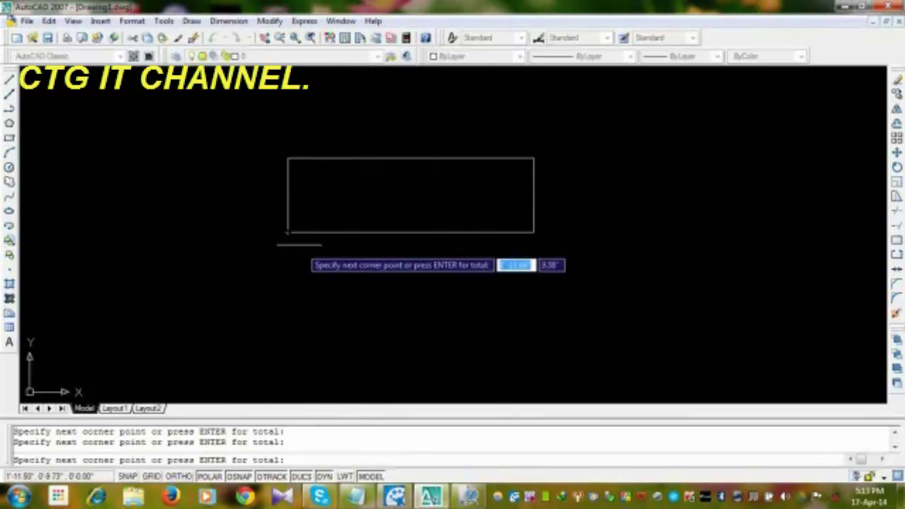
left_click(288, 157)
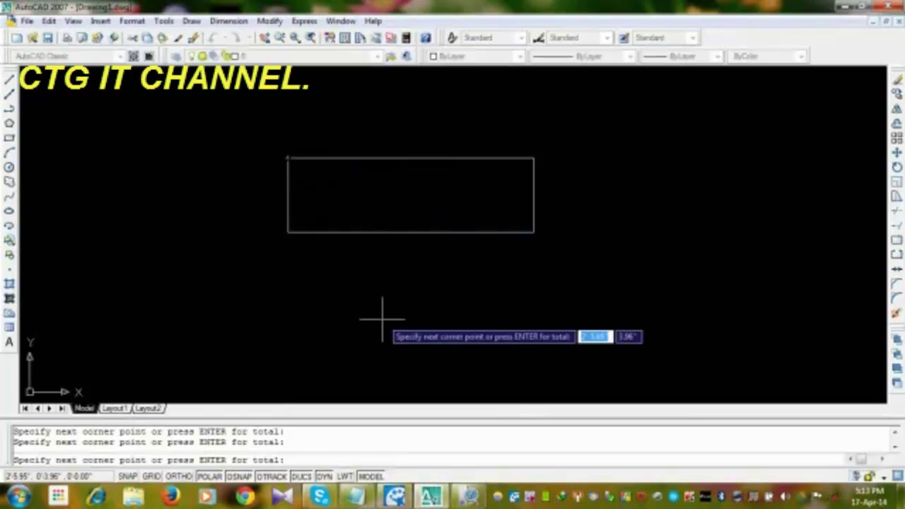
key("Return")
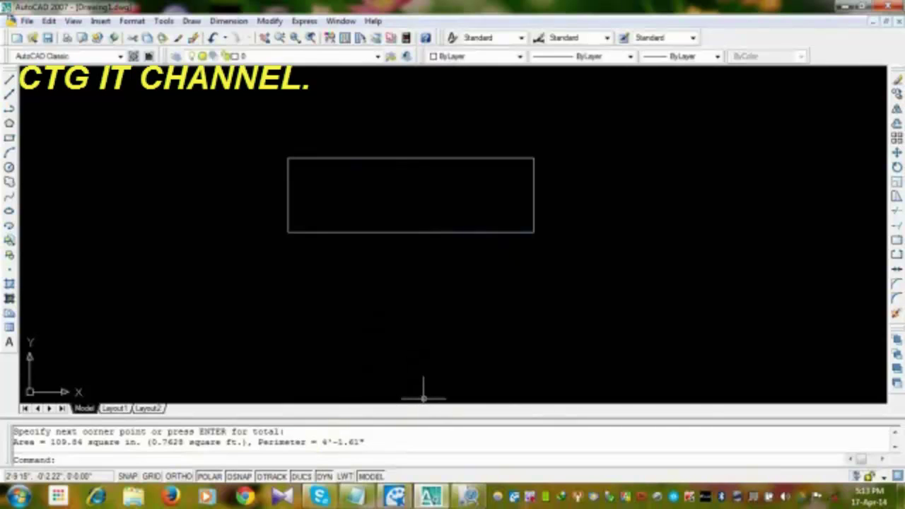
Crossing-select the measured rectangle and delete it.
left_click(573, 135)
left_click(231, 289)
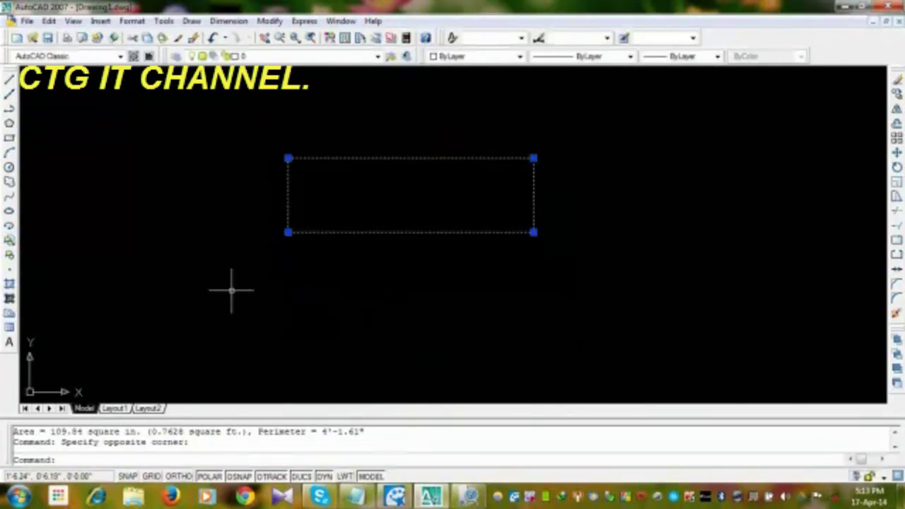
key("Delete")
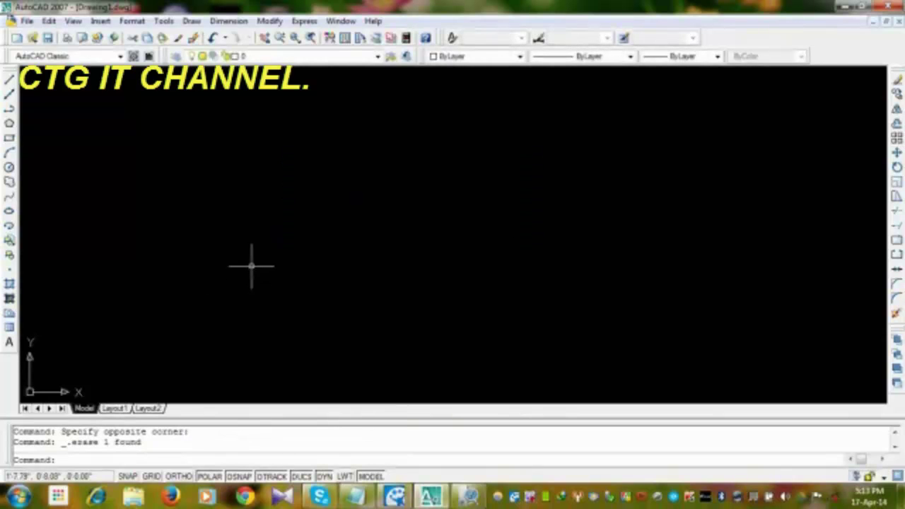
Draw connected lines: a horizontal top edge, then a zigzag rising to an apex and back down.
left_click(7, 81)
left_click(162, 233)
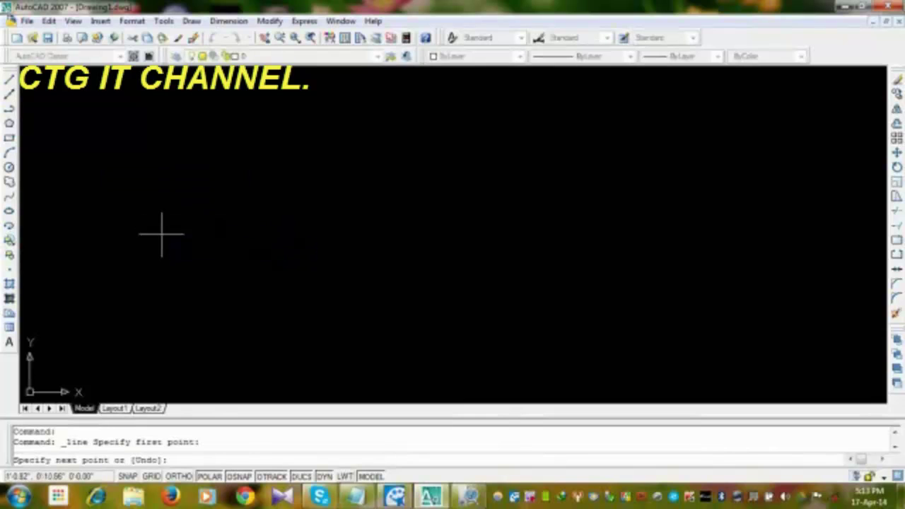
left_click(433, 234)
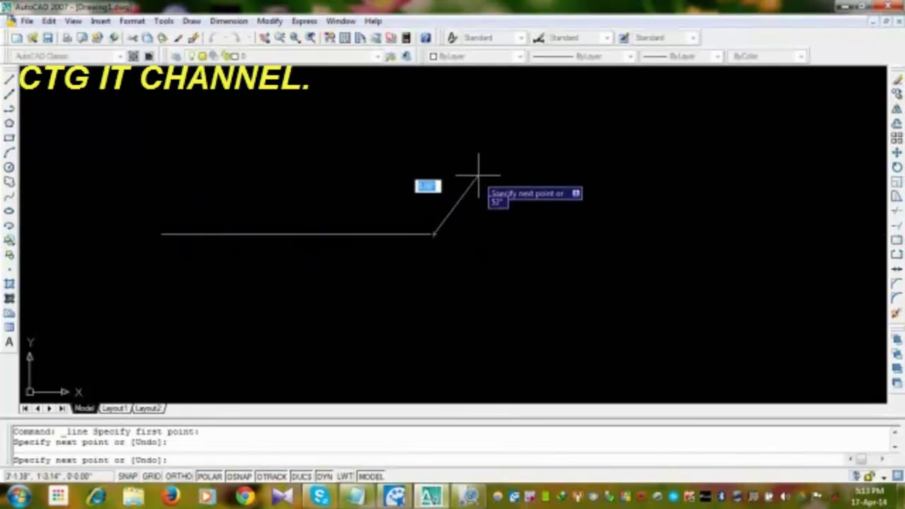
left_click(542, 145)
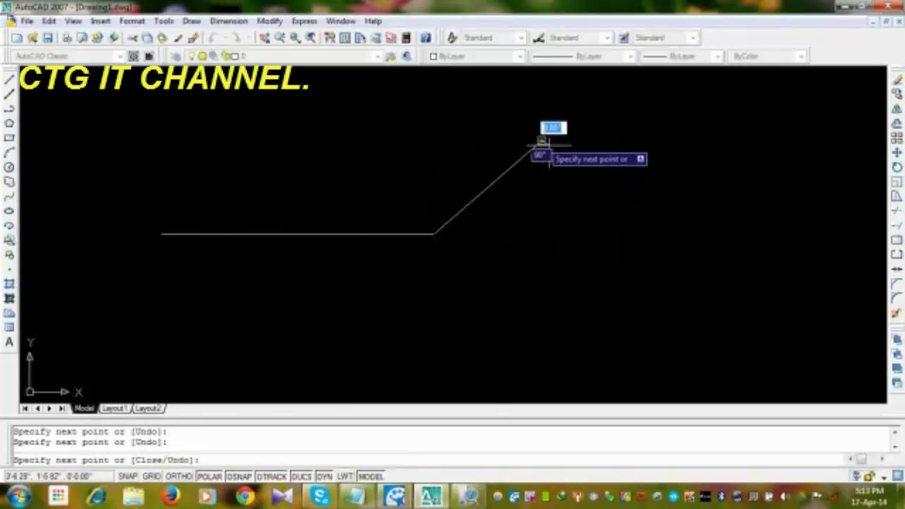
left_click(646, 224)
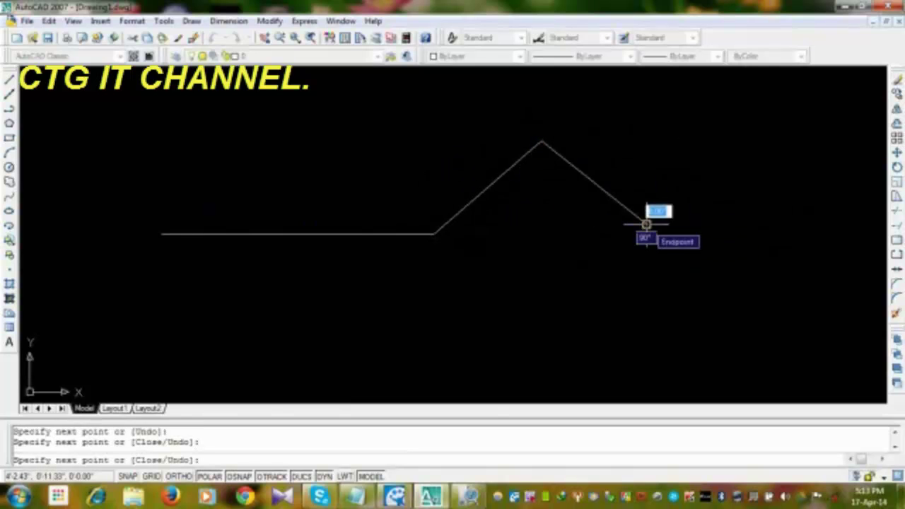
Add a 3-point semicircular bump arc, then a long lower arc sweeping back to the left.
left_click(9, 152)
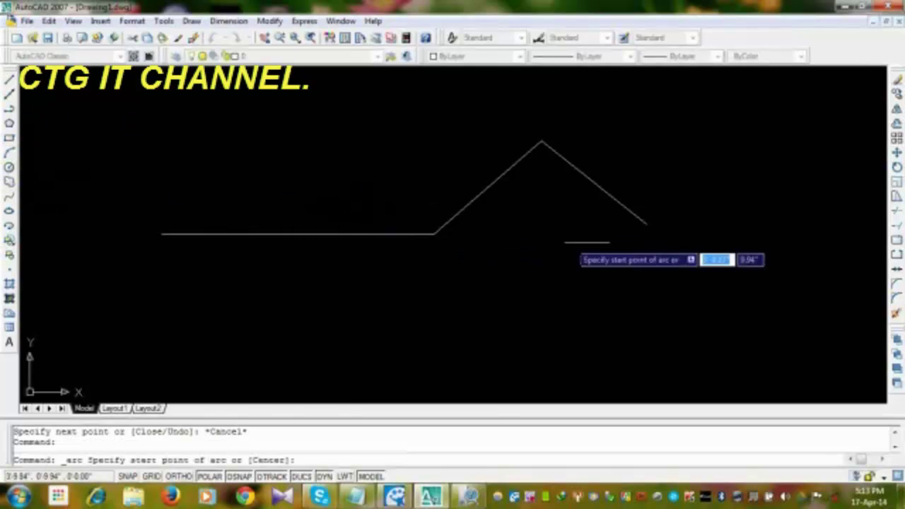
left_click(645, 224)
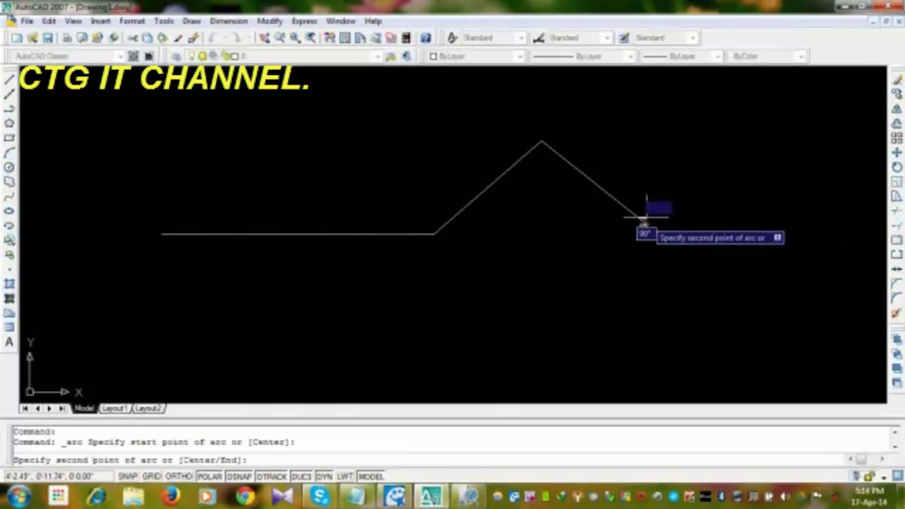
left_click(706, 173)
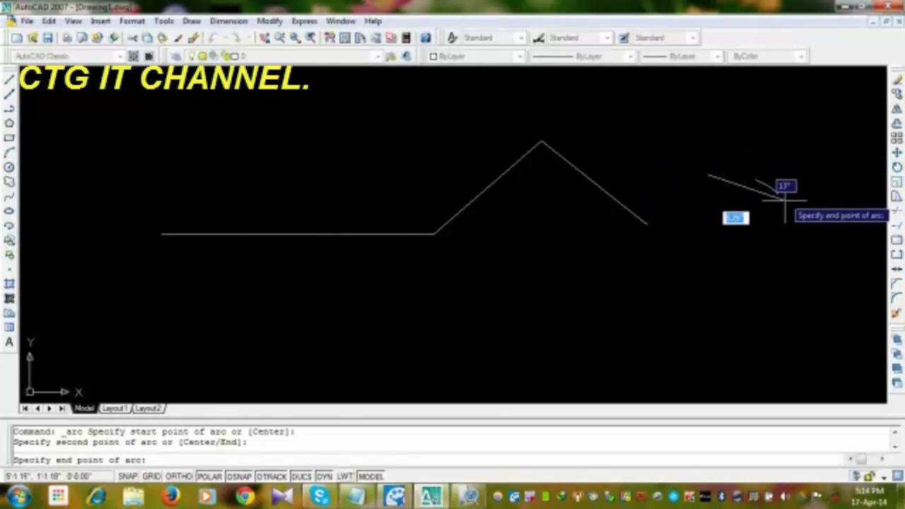
left_click(785, 219)
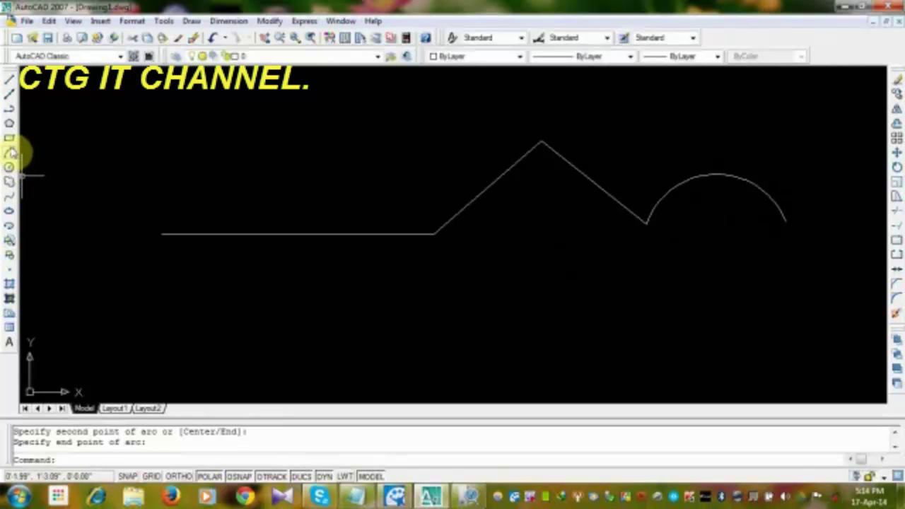
left_click(9, 151)
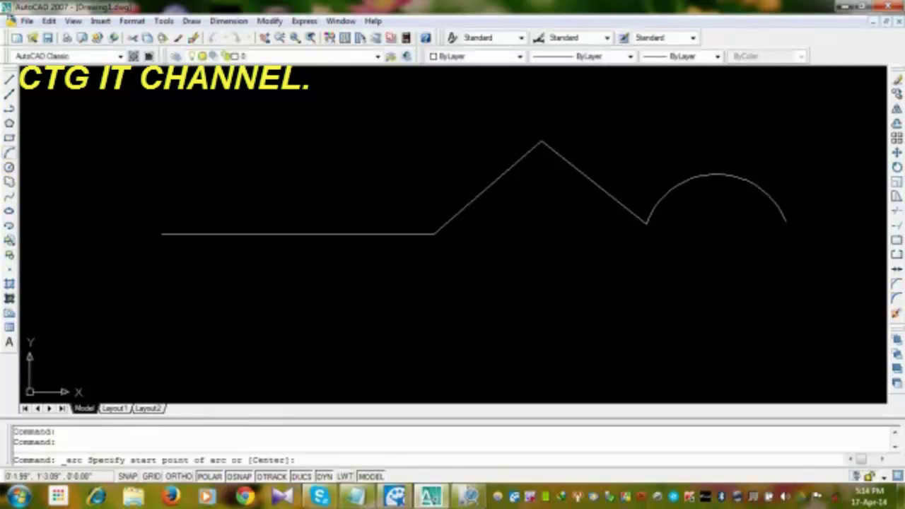
left_click(785, 218)
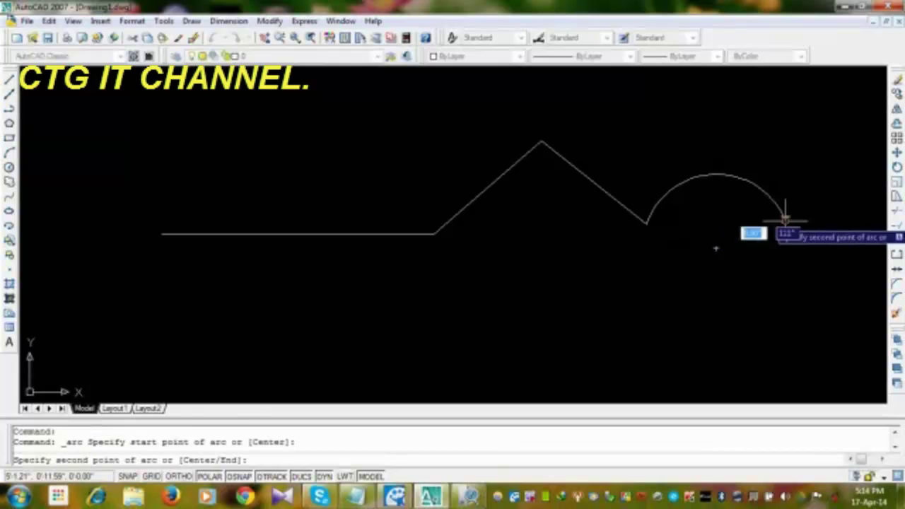
left_click(627, 293)
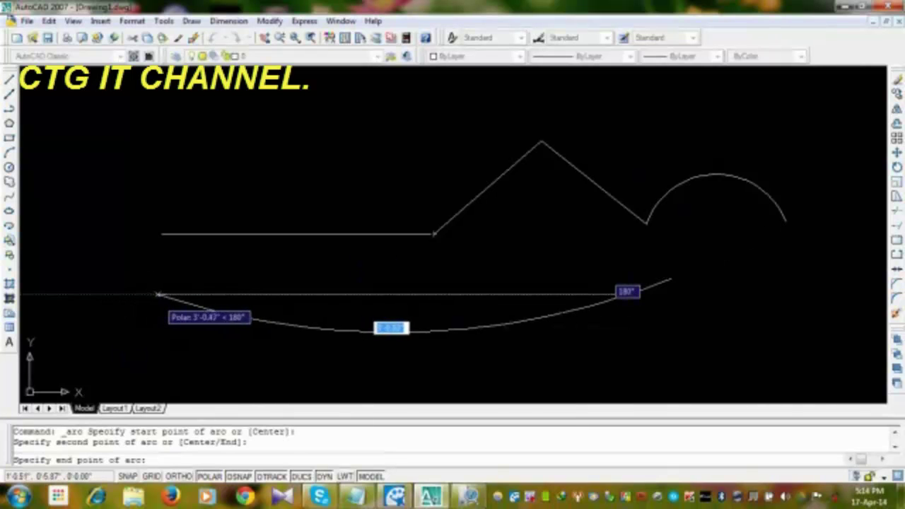
left_click(155, 294)
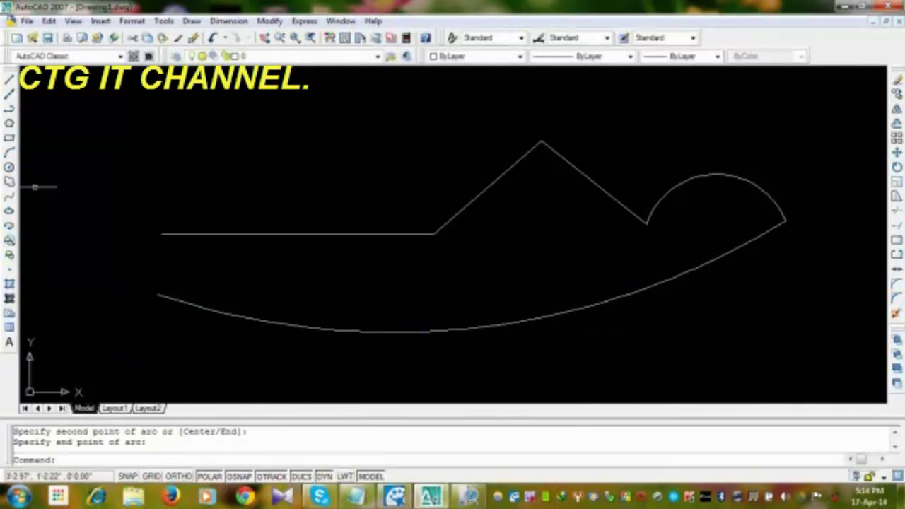
Close the outline with a short line from the lower arc's end up to the horizontal line.
left_click(10, 80)
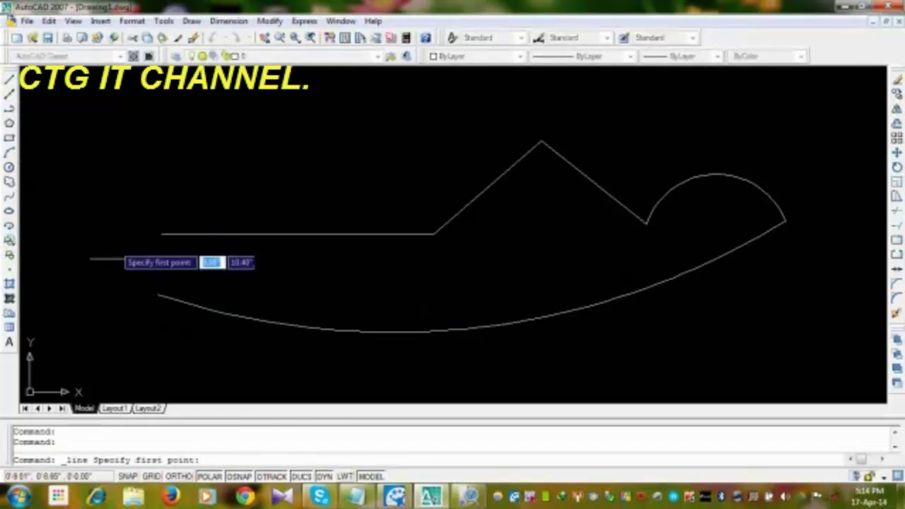
left_click(156, 294)
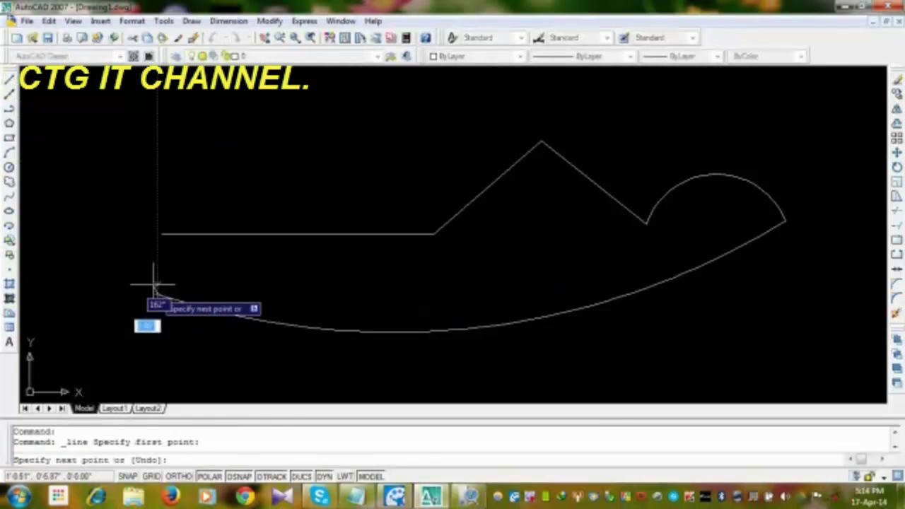
left_click(161, 234)
right_click(199, 200)
left_click(239, 206)
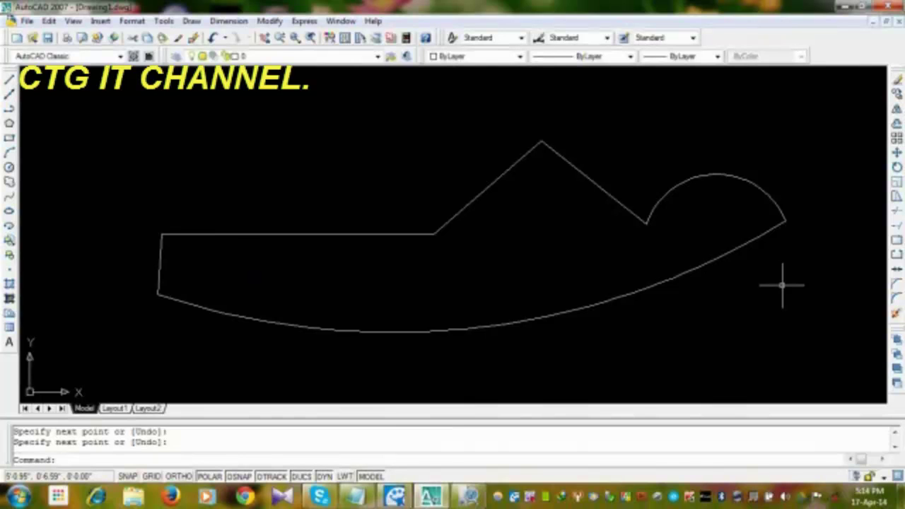
left_click(750, 241)
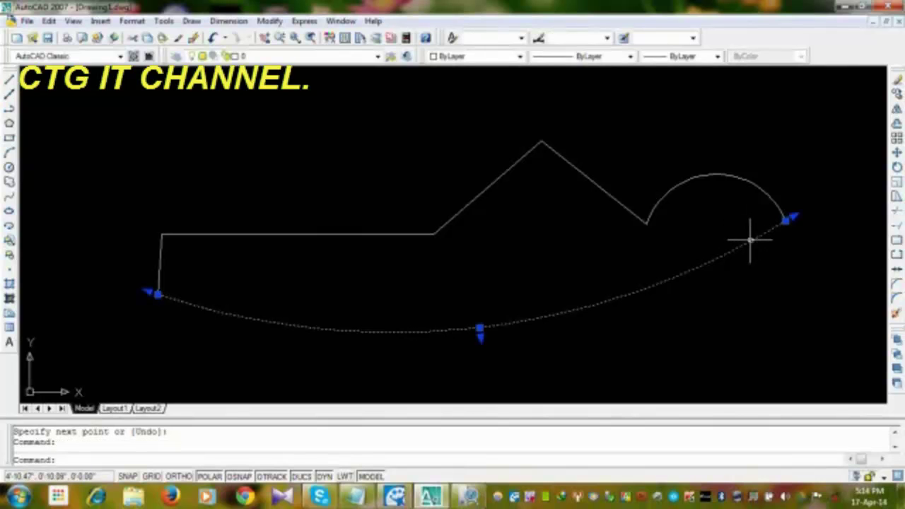
key("Escape")
key("Escape")
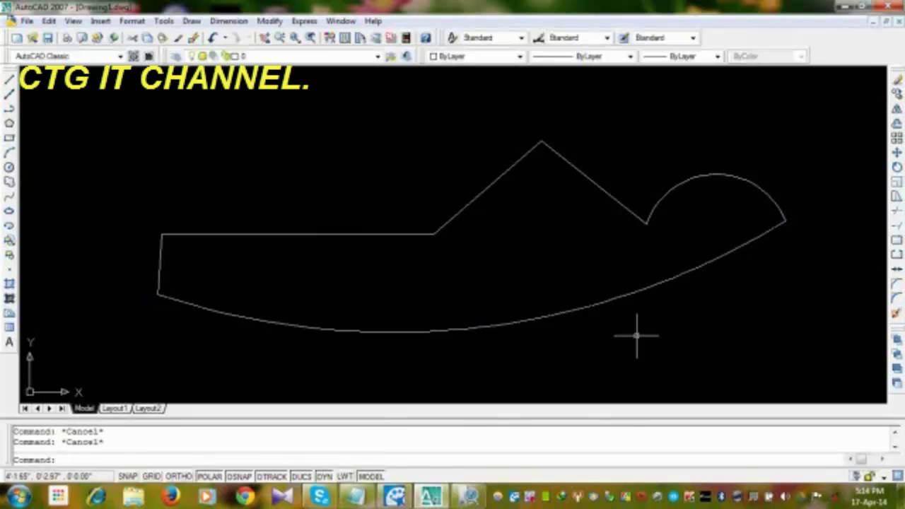
Start PEDIT with the Multiple option and window-select all six outline pieces.
type("pe")
key("Return")
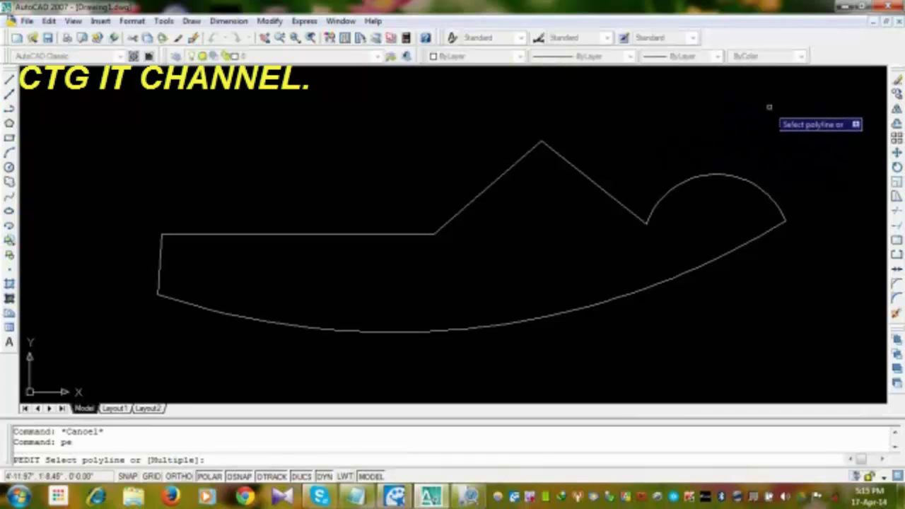
left_click(742, 107)
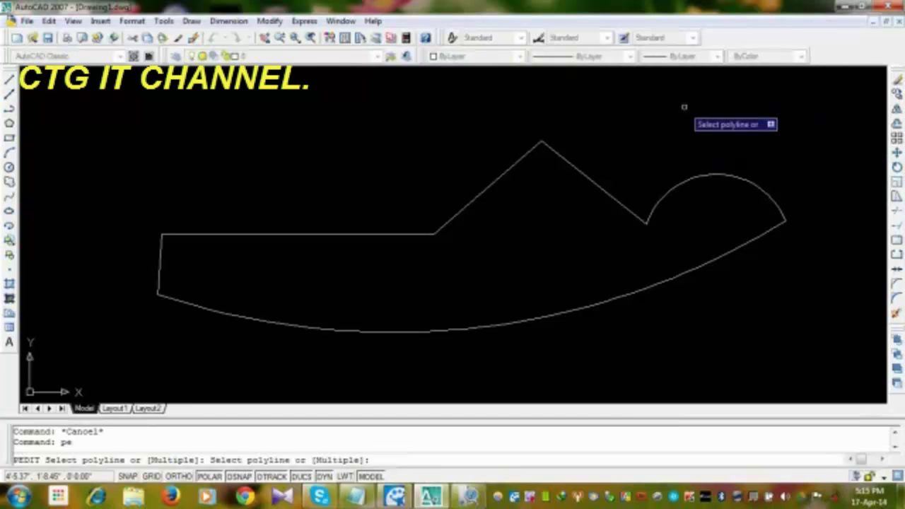
type("m")
key("Return")
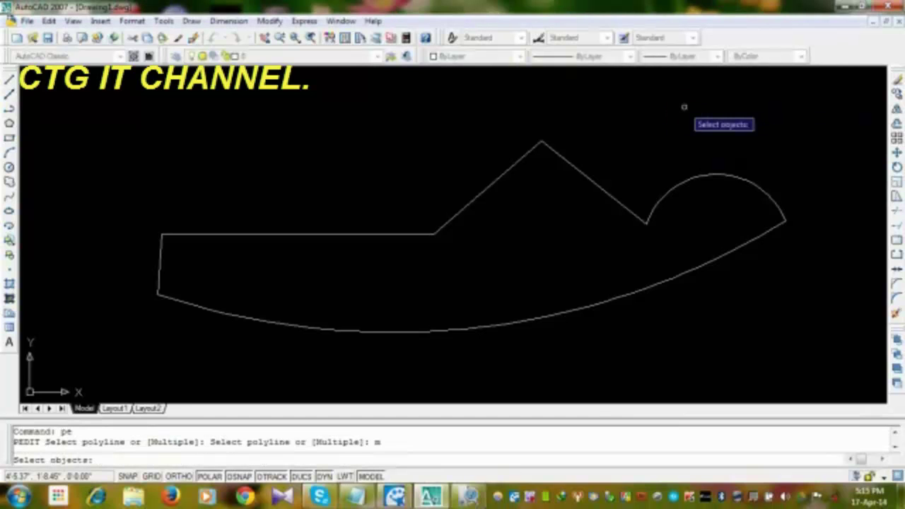
left_click(771, 112)
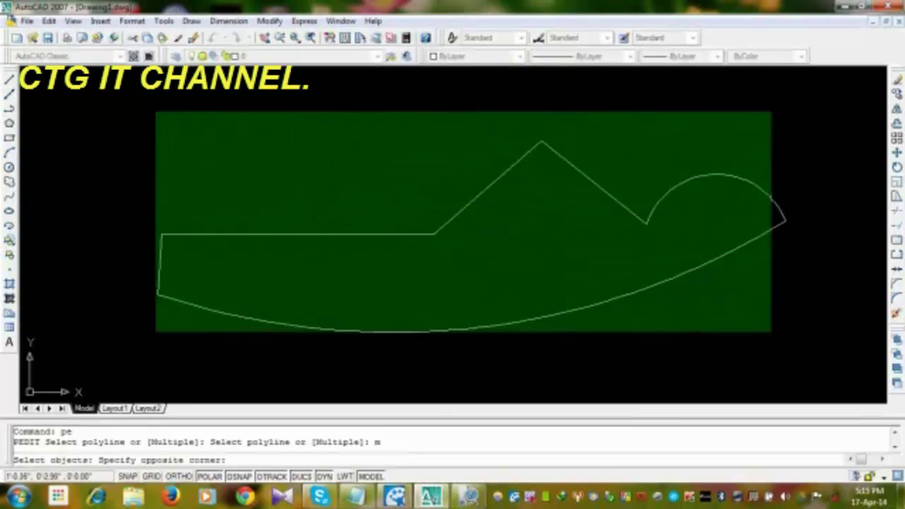
left_click(145, 366)
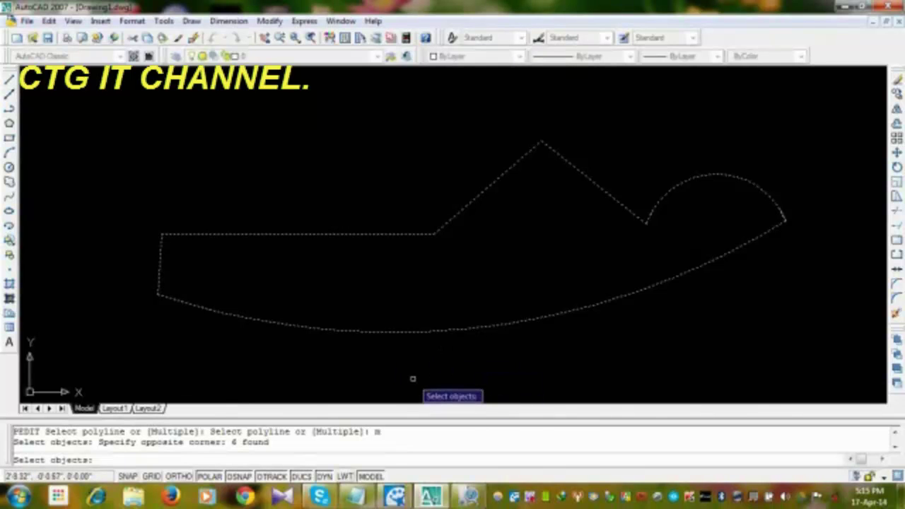
key("Return")
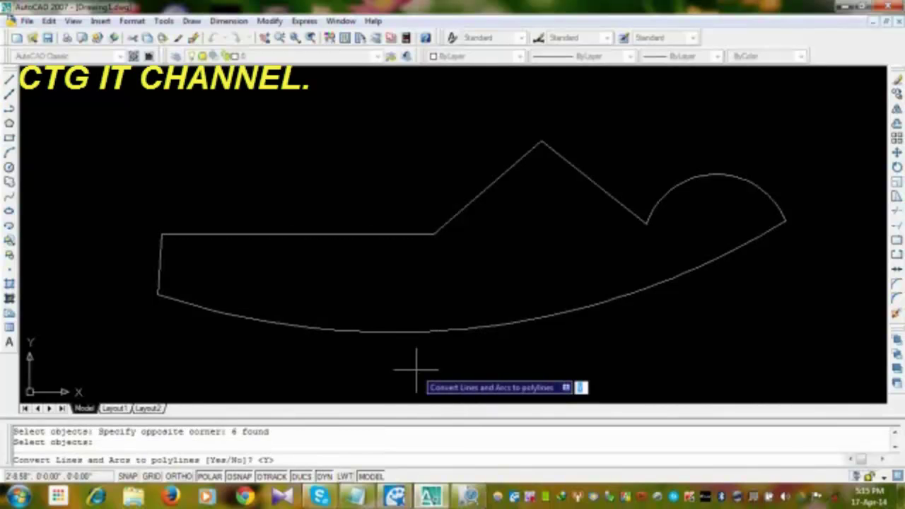
Convert the pieces to polylines and Join them with the default fuzz distance, adding 5 segments.
right_click(417, 378)
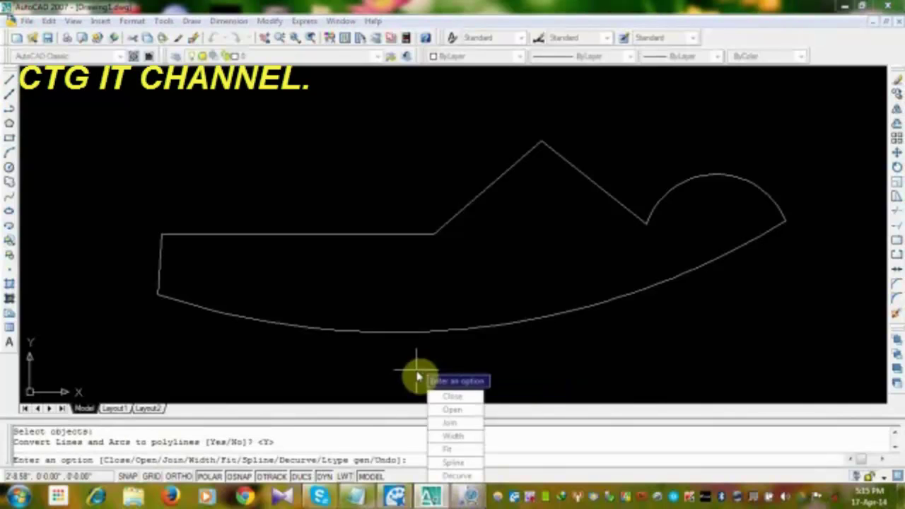
left_click(450, 424)
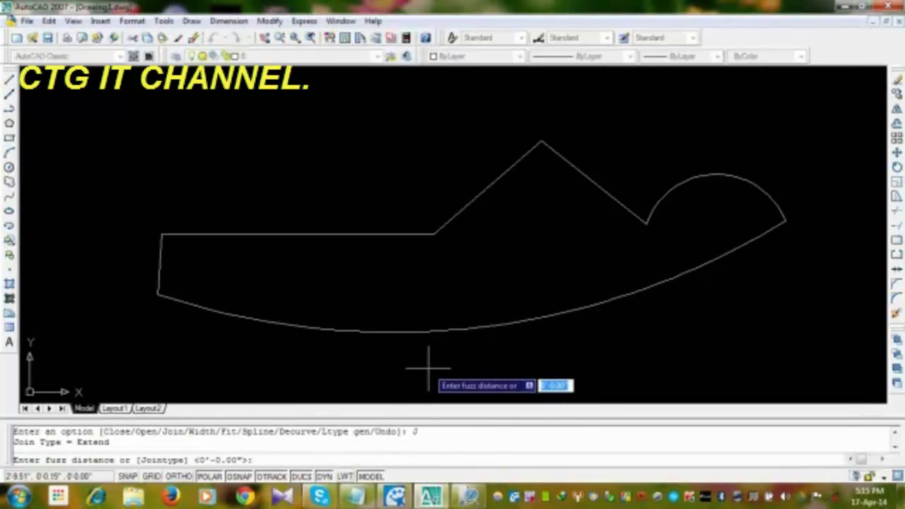
key("Return")
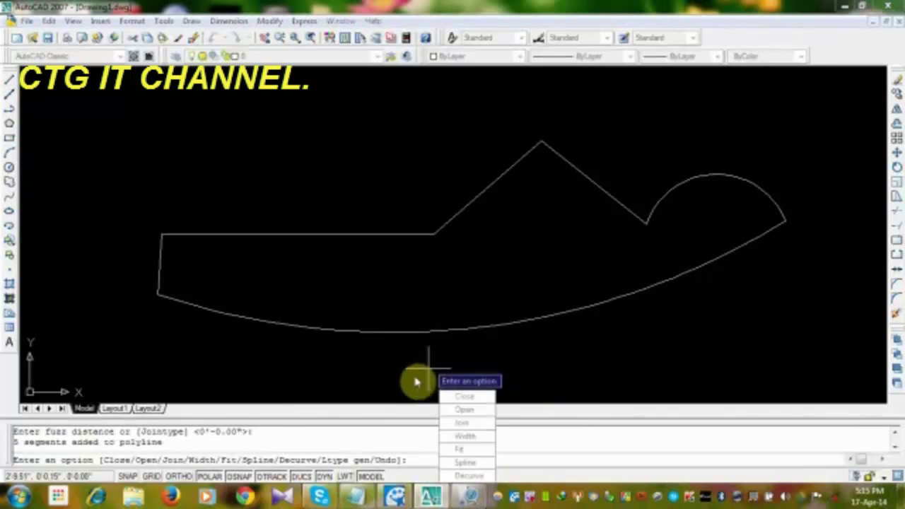
key("Return")
key("Escape")
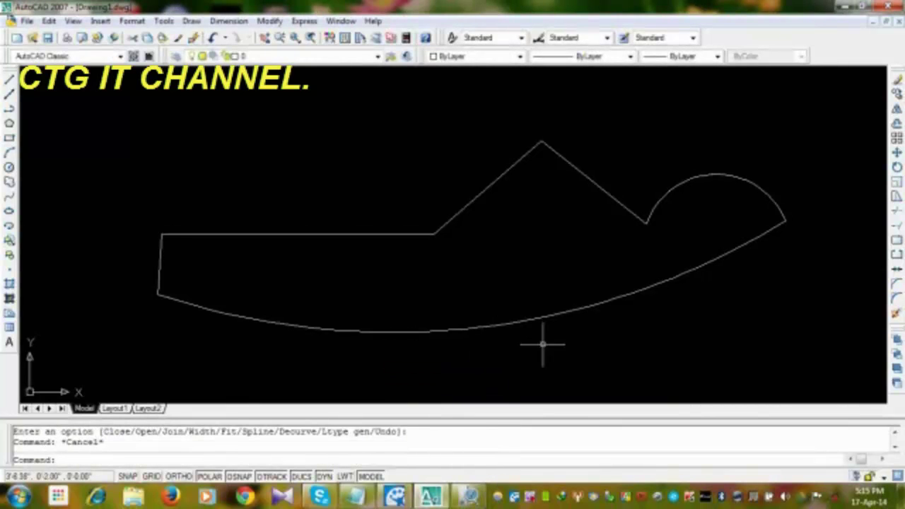
Select the joined outline polyline and dismiss the shortcut menu and stray selection box.
left_click(542, 319)
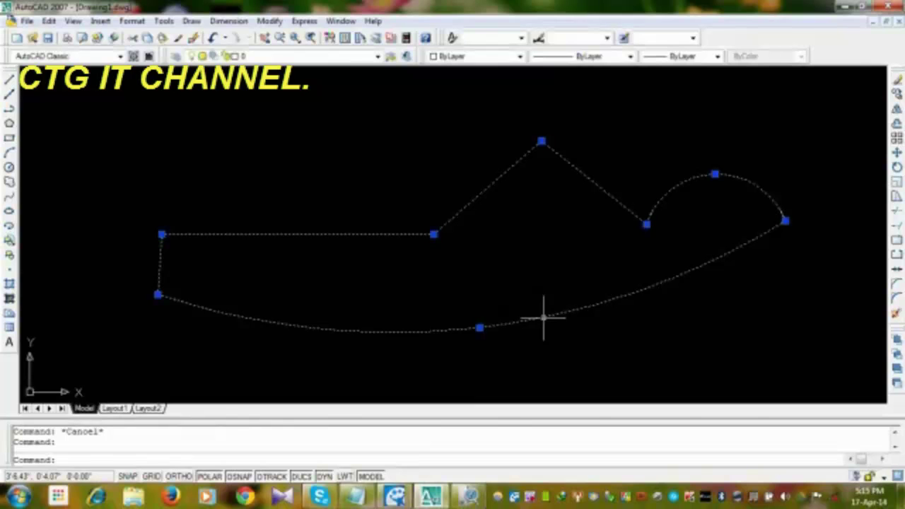
right_click(578, 365)
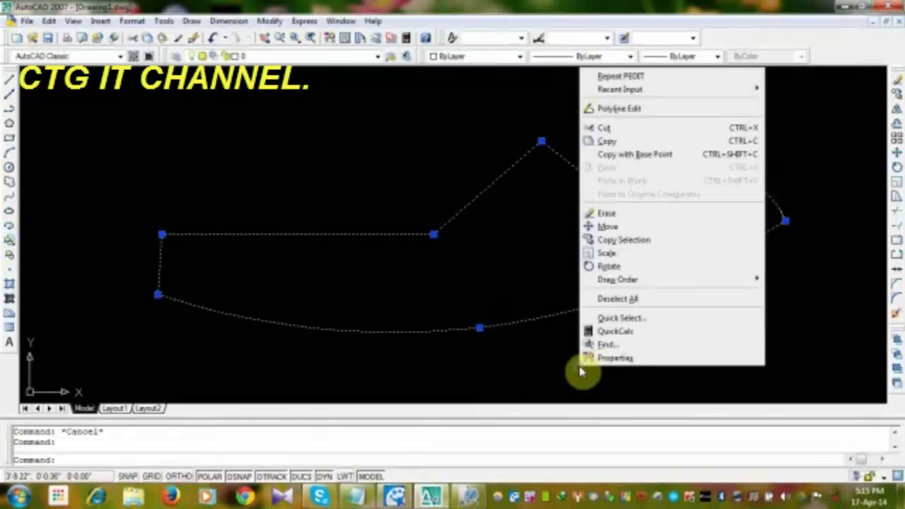
left_click(557, 379)
left_click(599, 355)
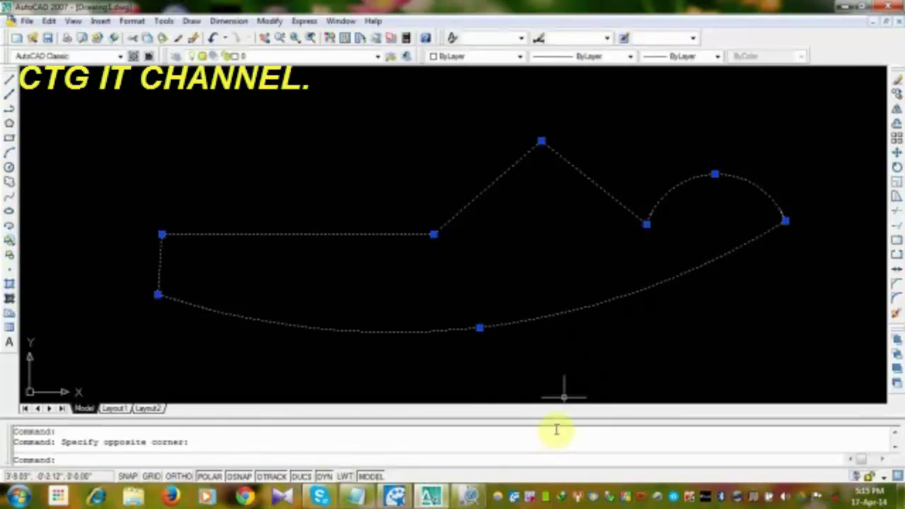
LIST the closed polyline to show area 370.73 square in. (2.5745 square ft.), moving the text window aside.
type("li")
key("Return")
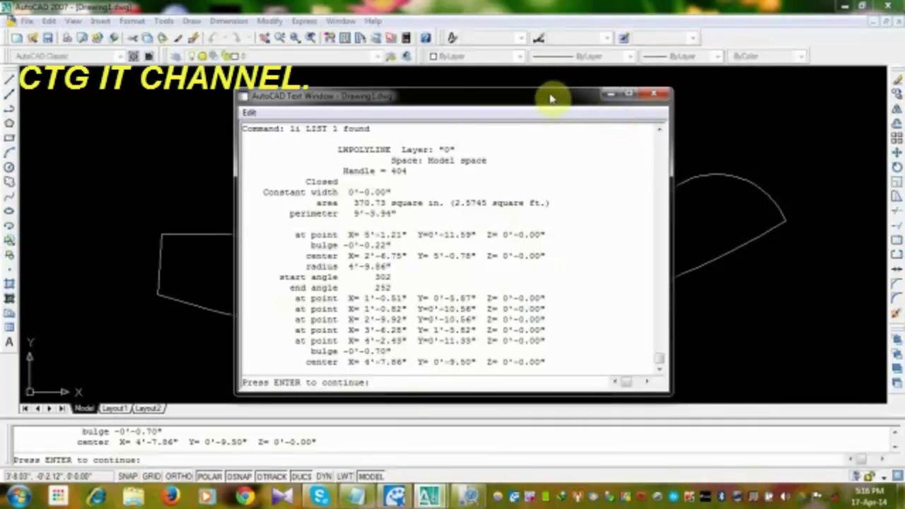
mouse_move(550, 99)
left_mouse_down()
mouse_move(464, 107)
mouse_move(336, 72)
mouse_move(343, 77)
left_mouse_up()
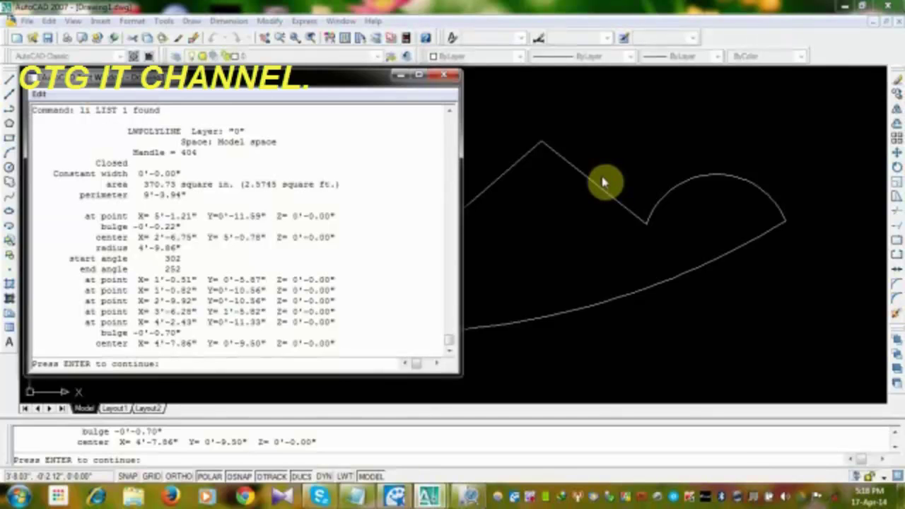
End the polyline's LIST output and return the text window to an empty Command: prompt.
left_click(602, 183)
left_click(603, 182)
key("Escape")
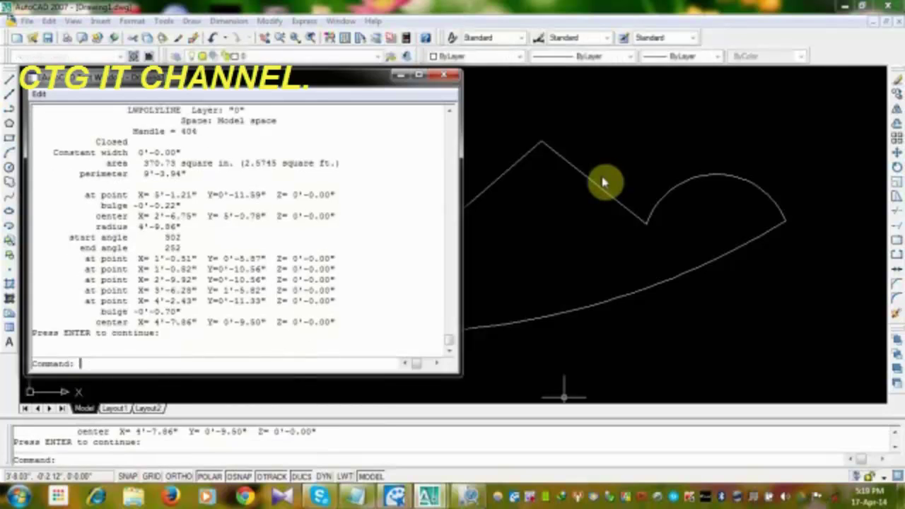
key("Escape")
key("Escape")
key("Escape")
key("Escape")
key("Escape")
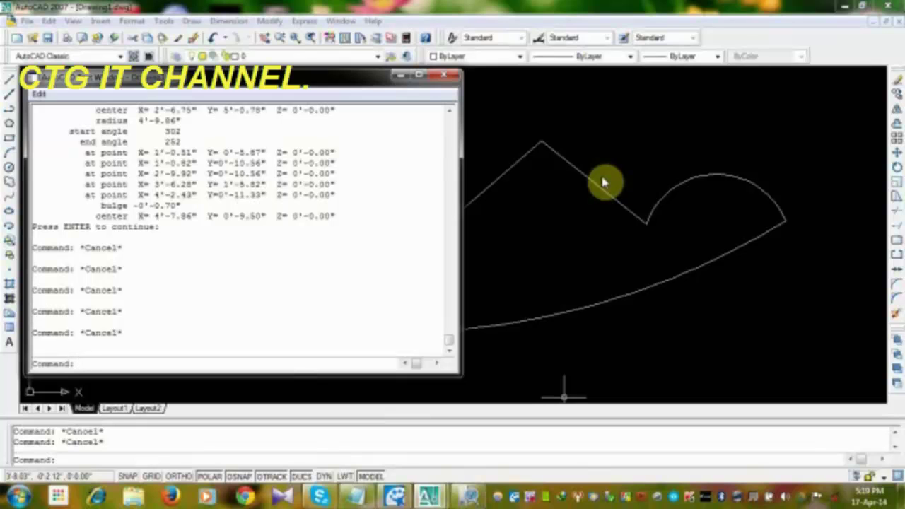
type("c")
key("Escape")
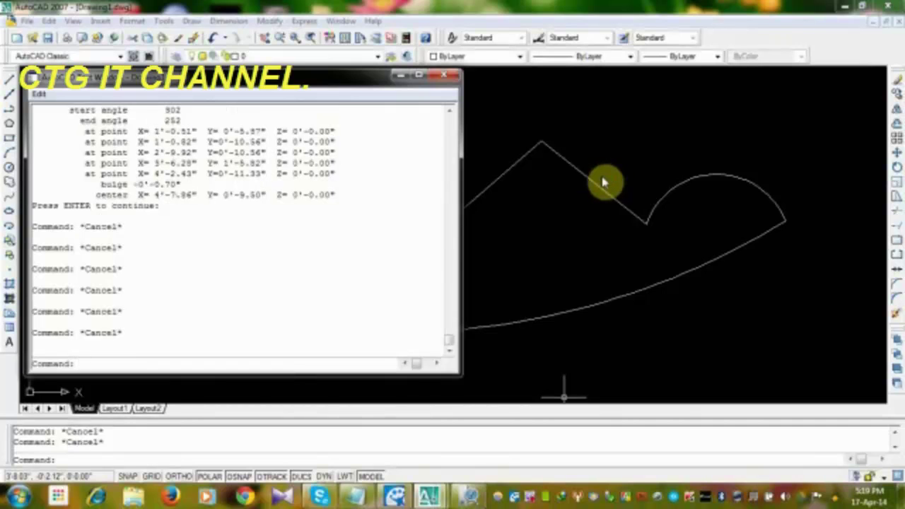
key("Escape")
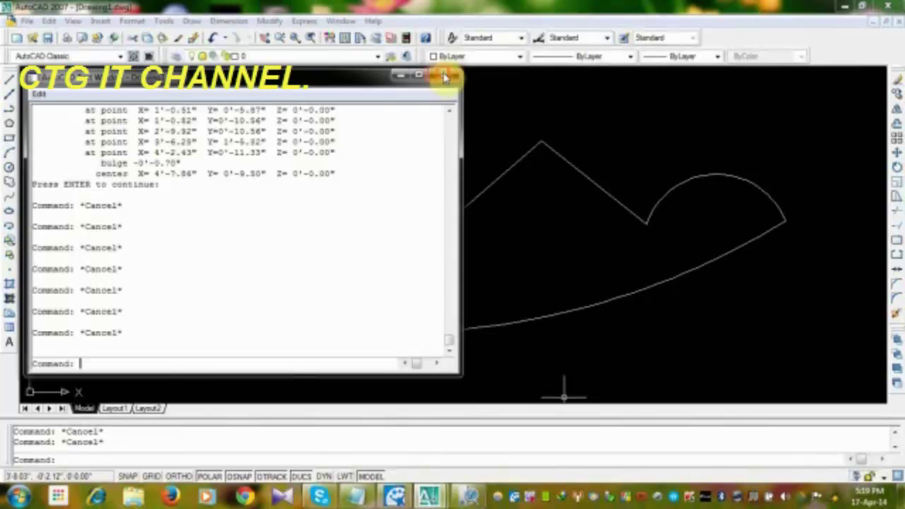
Close the text window and erase the whole polyline shape with a crossing window.
left_click(445, 78)
left_click(773, 149)
left_click(113, 347)
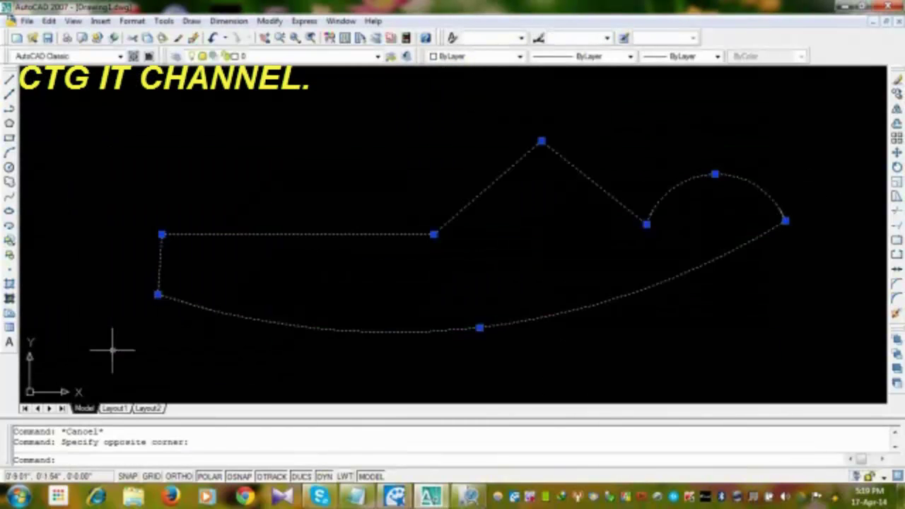
key("Delete")
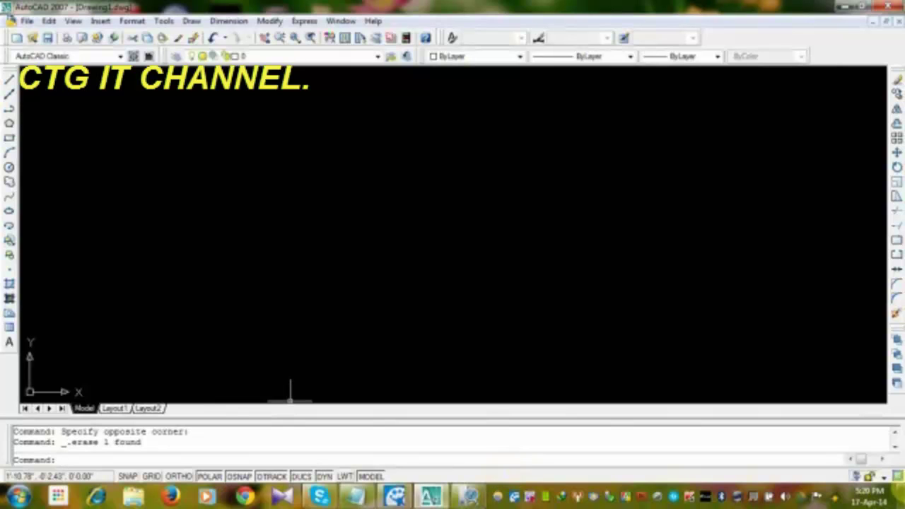
Draw one horizontal line from left to right across the upper drawing area.
left_click(9, 82)
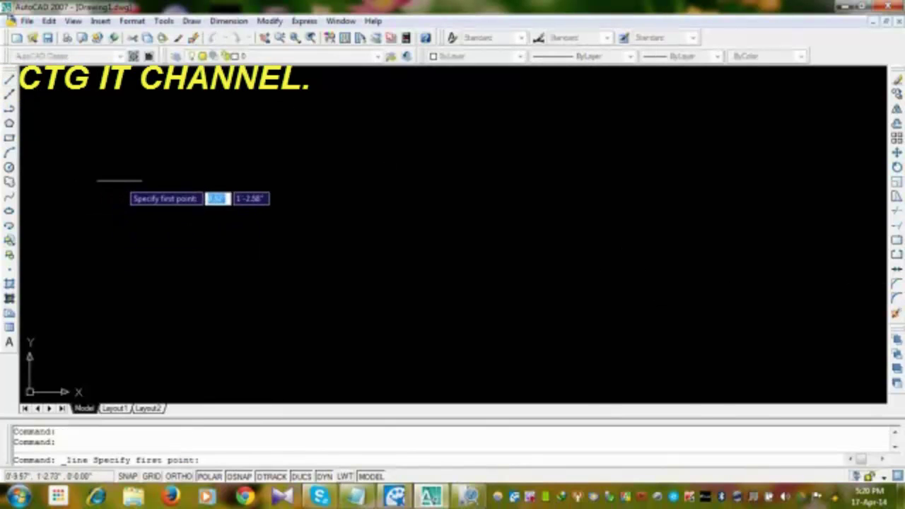
left_click(118, 178)
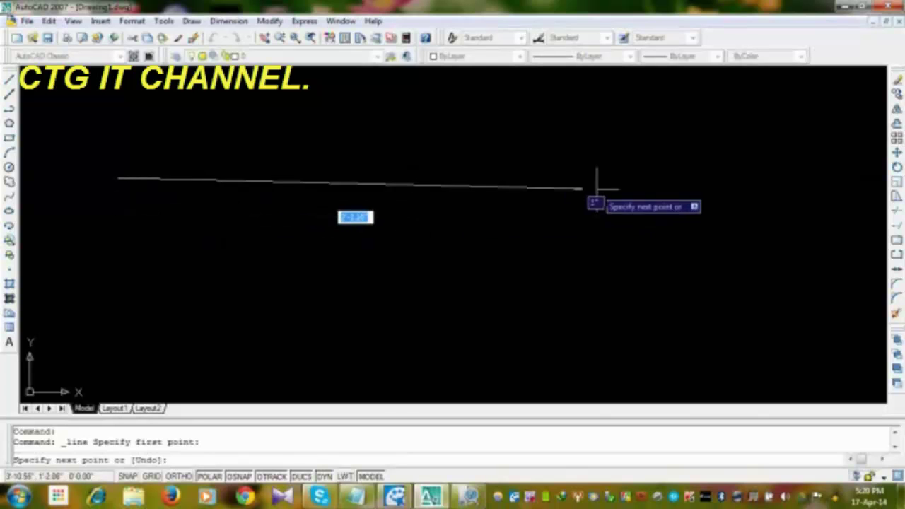
left_click(628, 178)
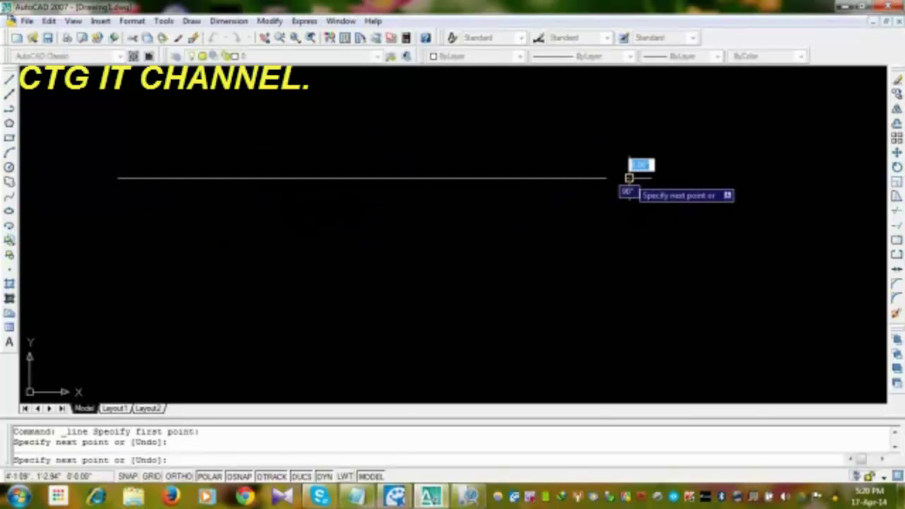
right_click(617, 237)
left_click(642, 245)
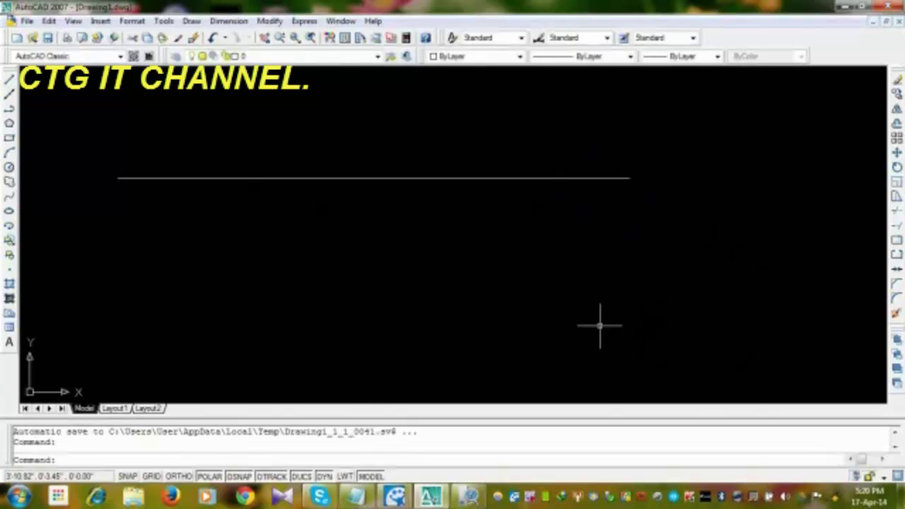
Divide the horizontal line into 7 segments with DIV.
type("div")
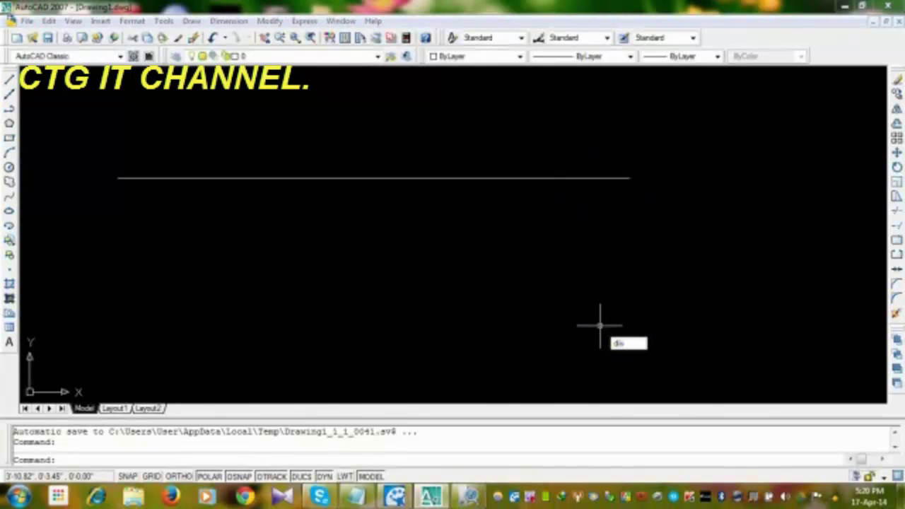
key("Return")
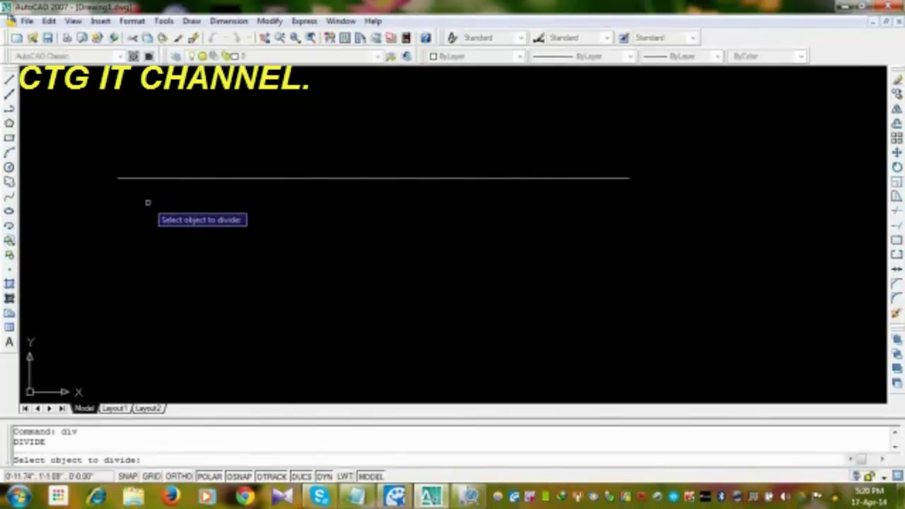
left_click(152, 177)
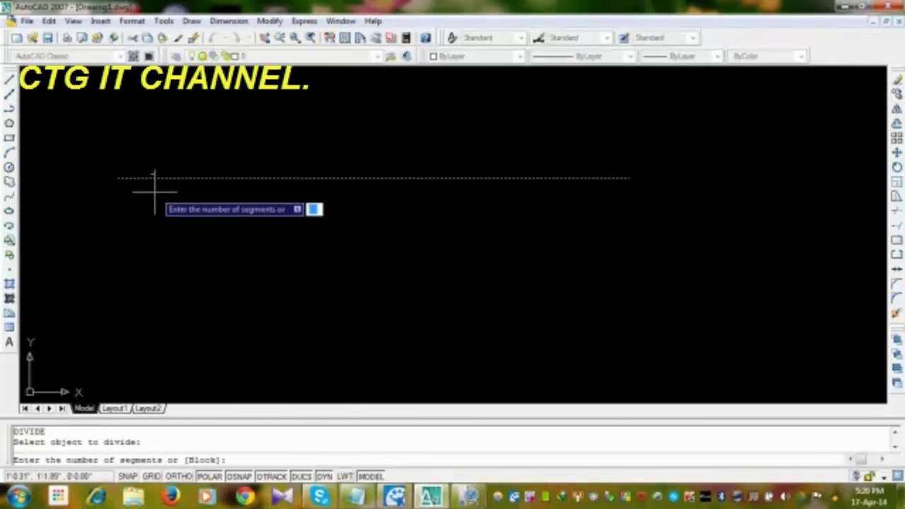
type("7")
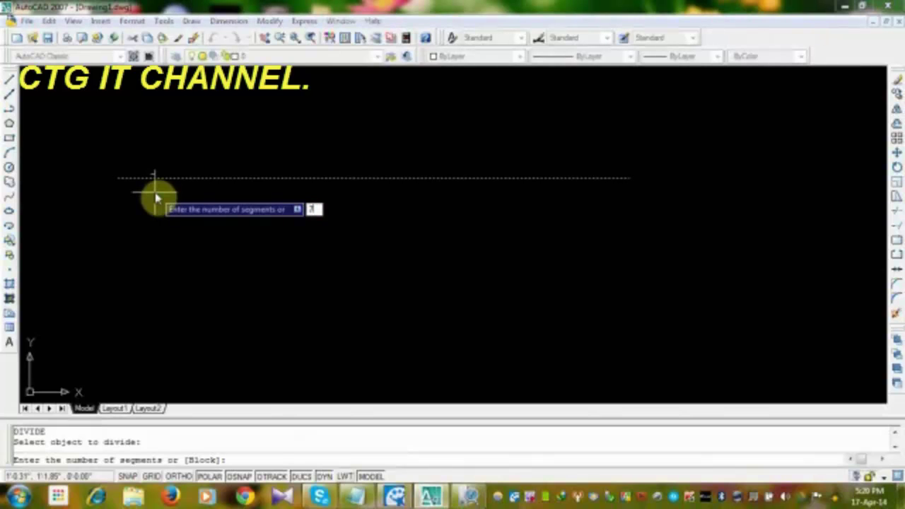
key("Return")
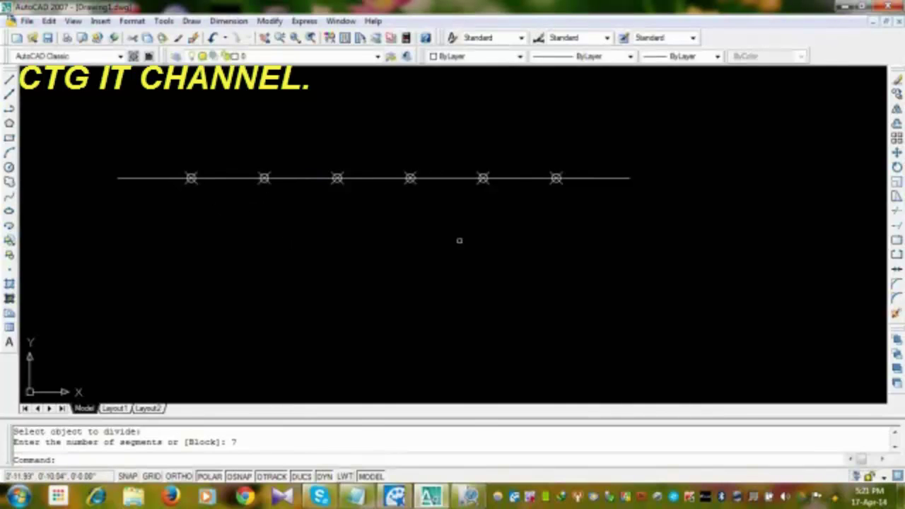
Erase the line and its division points with a crossing window.
left_click(610, 142)
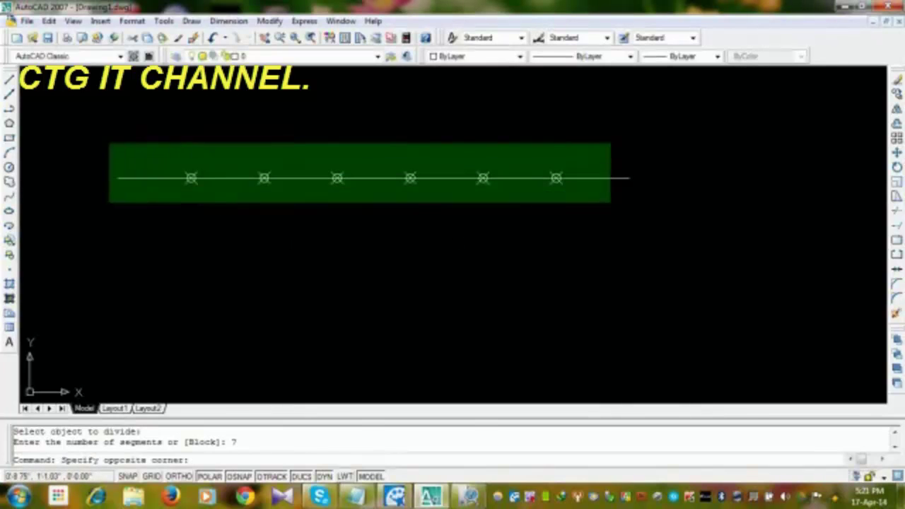
left_click(89, 213)
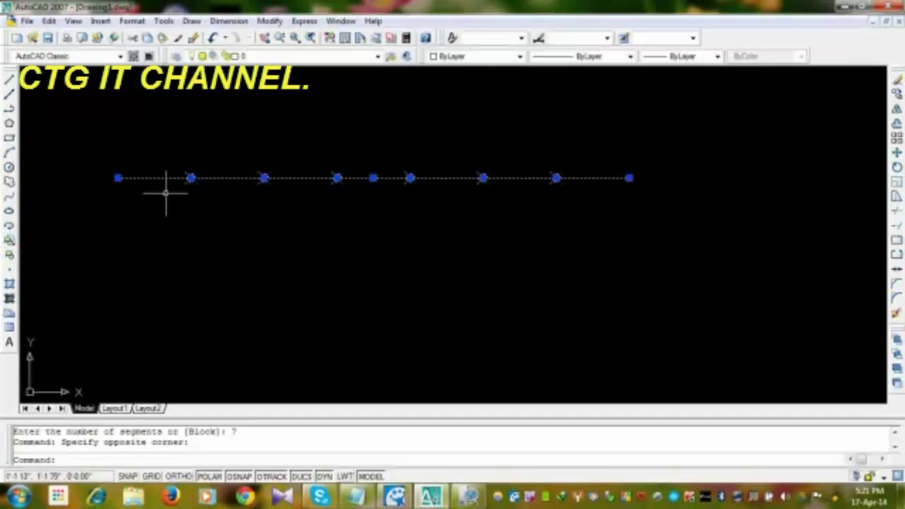
key("Delete")
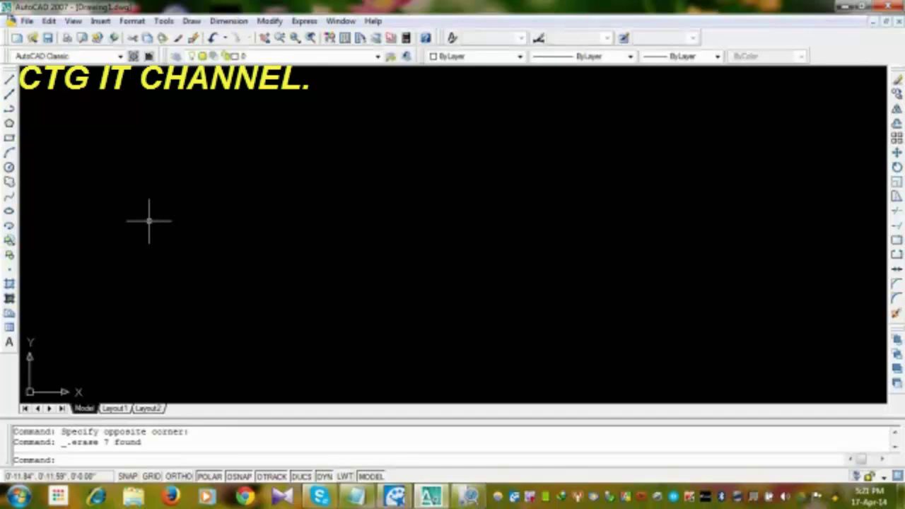
Open Options, view the Display tab and cancel the Drawing Window Colors dialog.
left_click(191, 21)
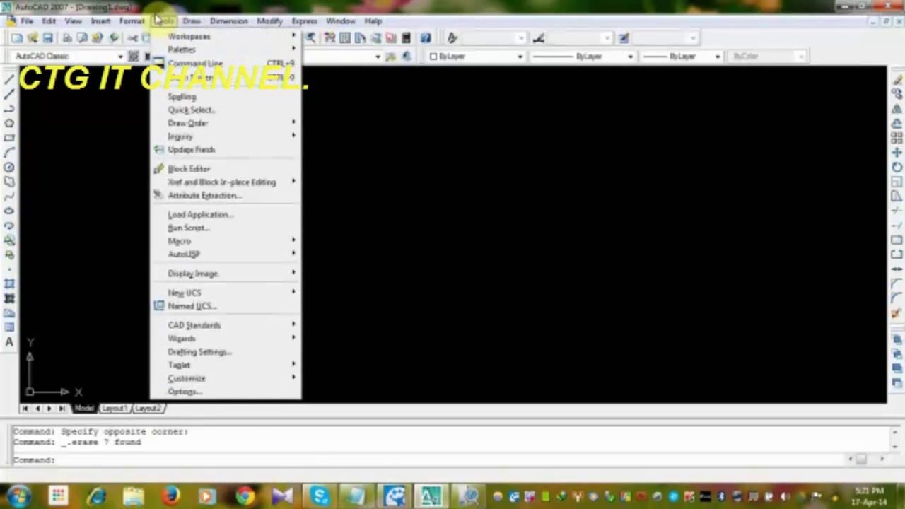
left_click(182, 392)
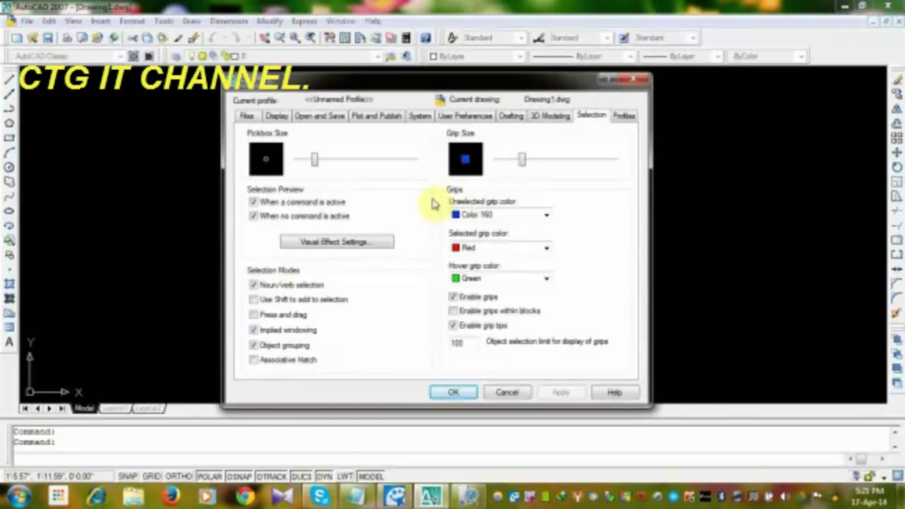
left_click(277, 117)
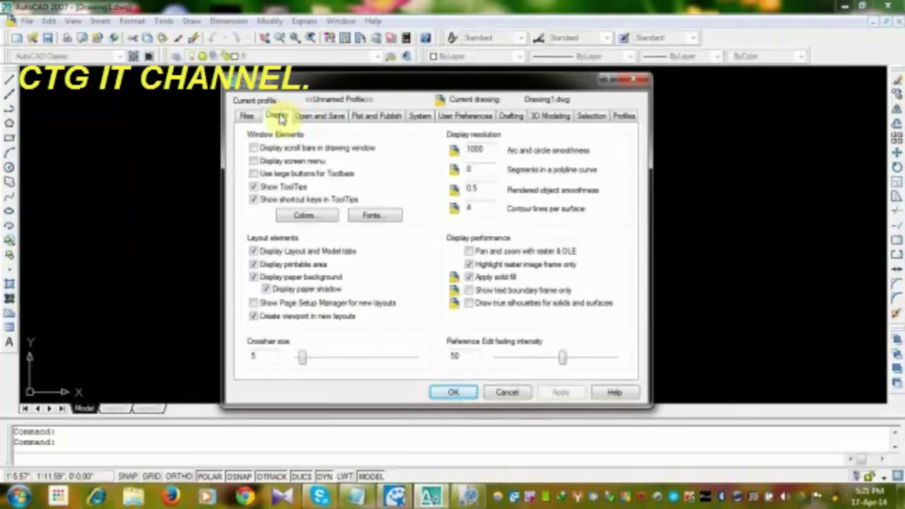
left_click(303, 216)
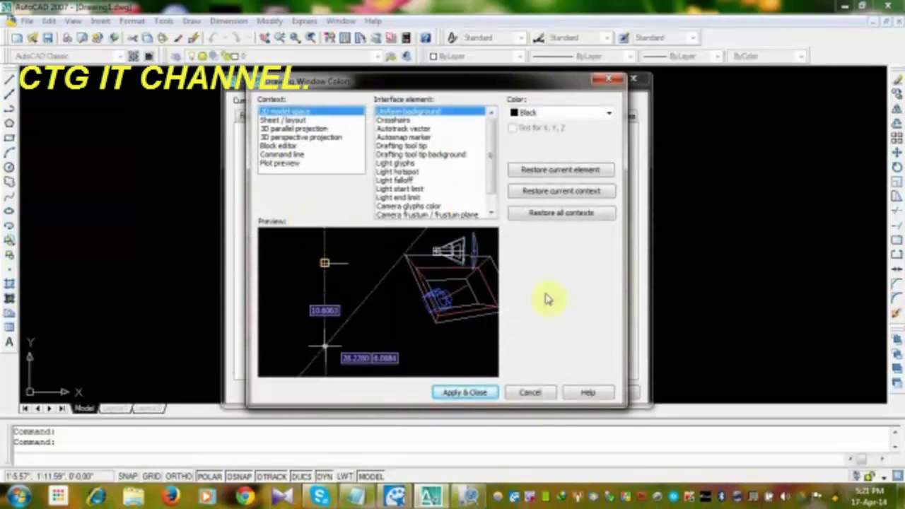
left_click(540, 396)
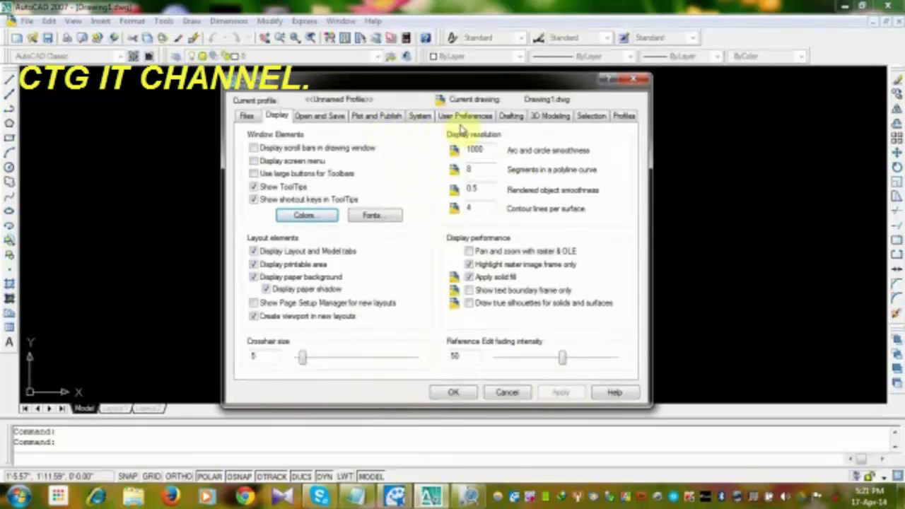
Look through the Open and Save and Selection tabs, then cancel Options.
left_click(326, 116)
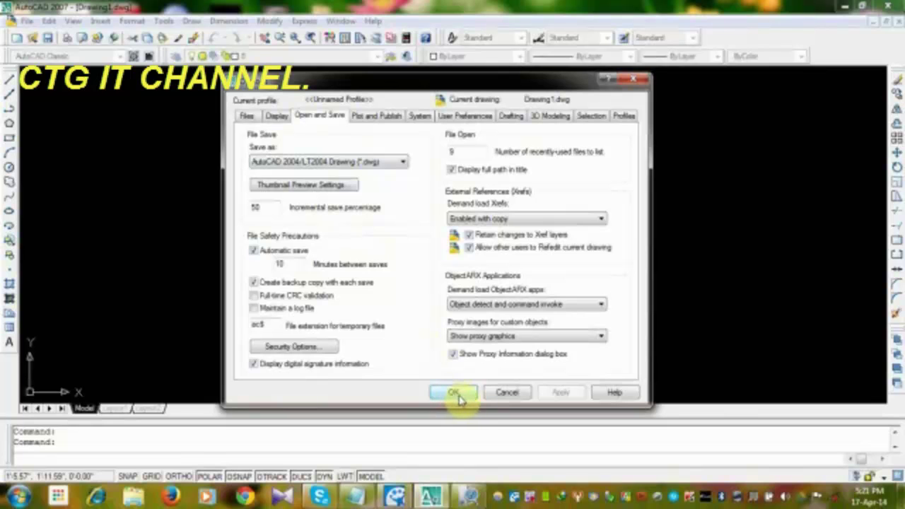
left_click(591, 115)
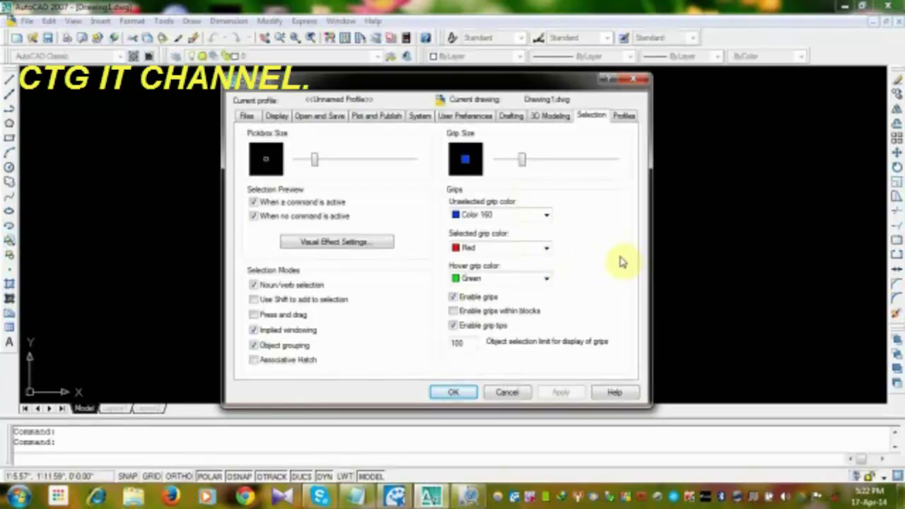
left_click(606, 266)
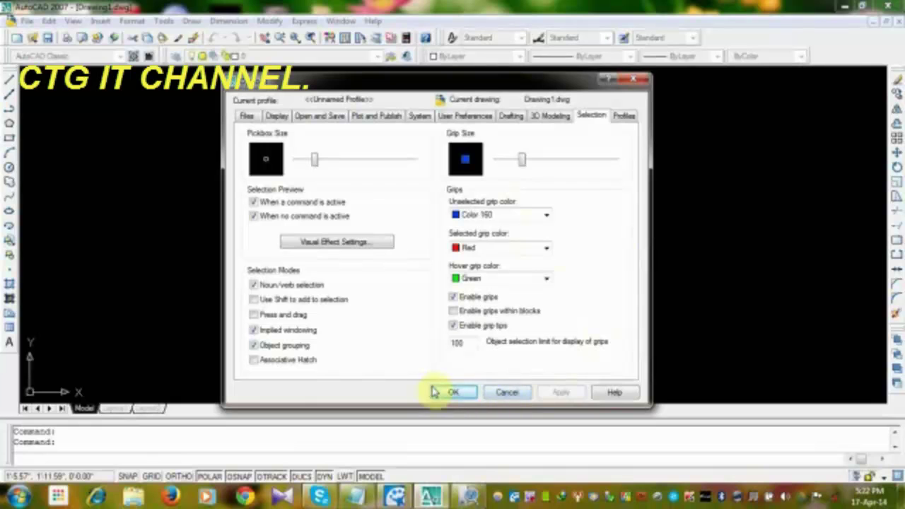
left_click(510, 390)
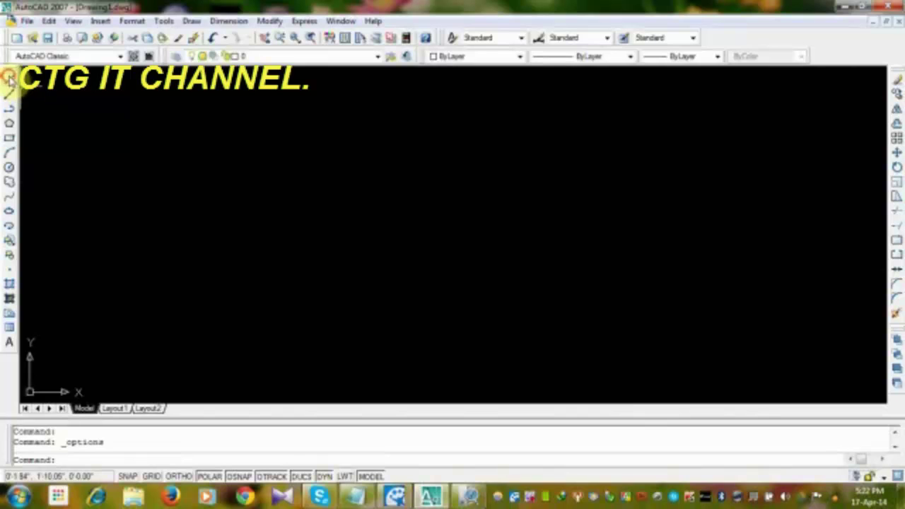
Draw a long horizontal line, then start and abandon a line from its midpoint.
left_click(9, 79)
left_click(102, 164)
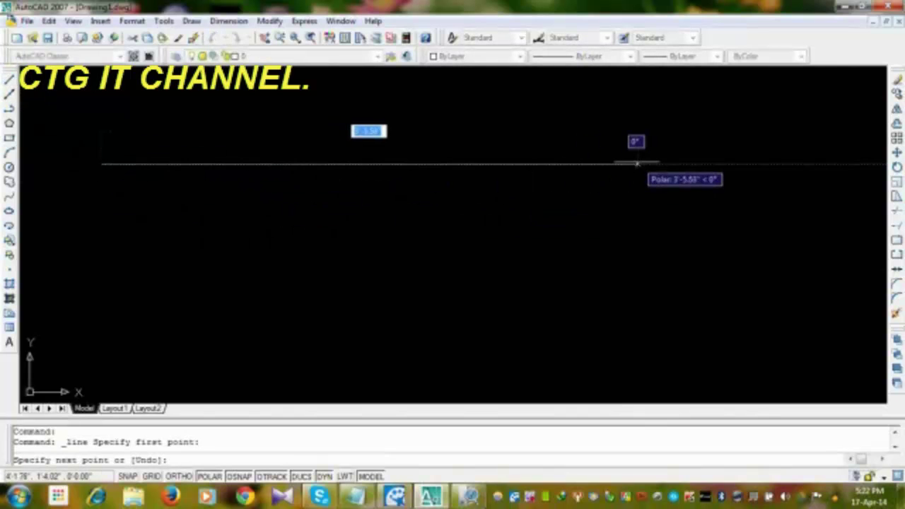
left_click(615, 164)
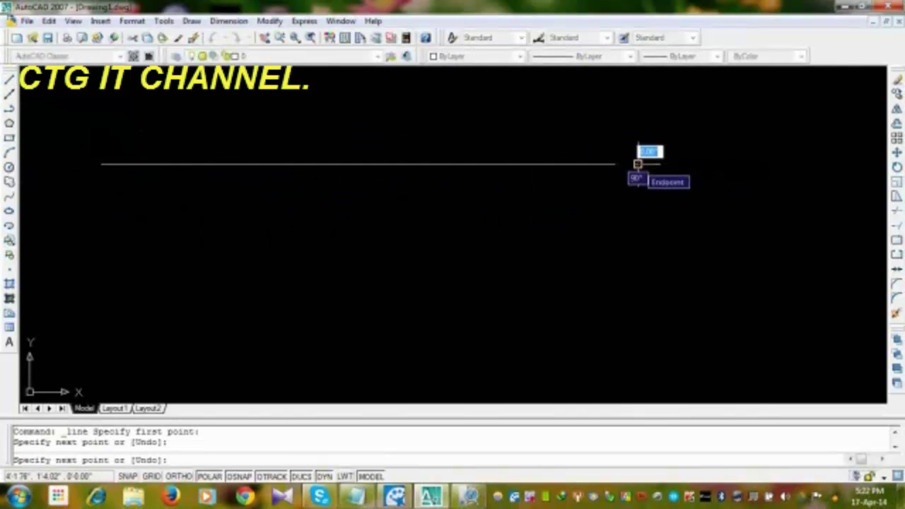
key("Return")
key("Return")
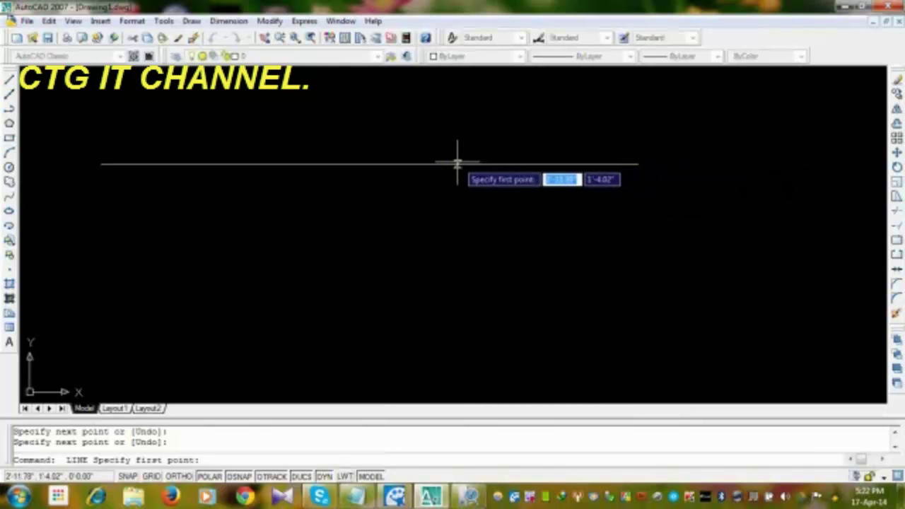
left_click(369, 164)
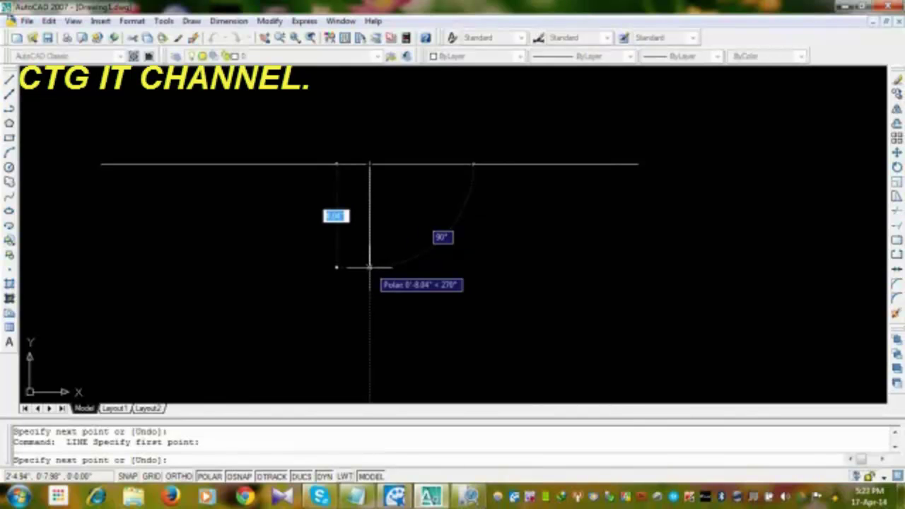
key("Escape")
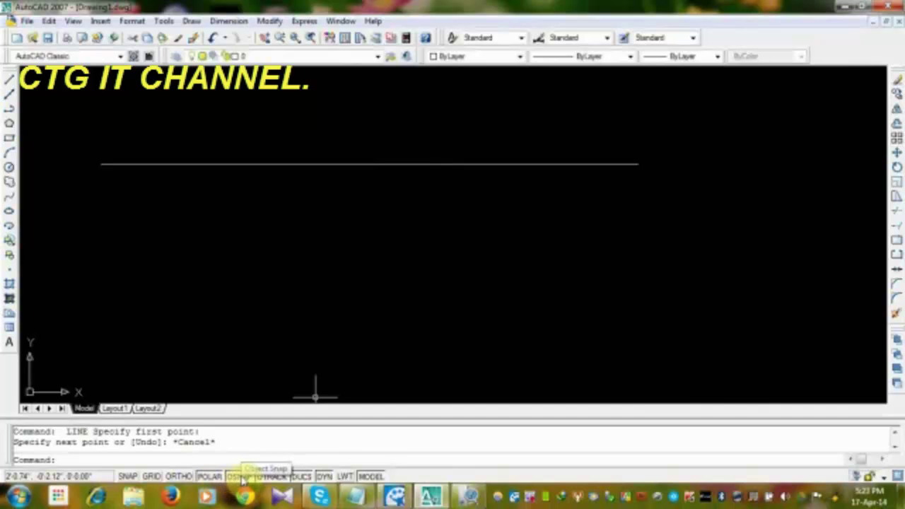
right_click(242, 478)
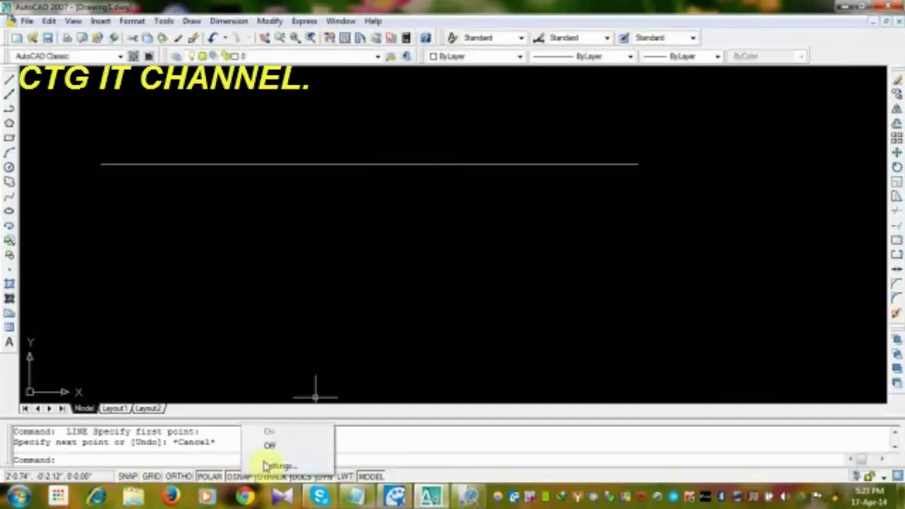
left_click(276, 468)
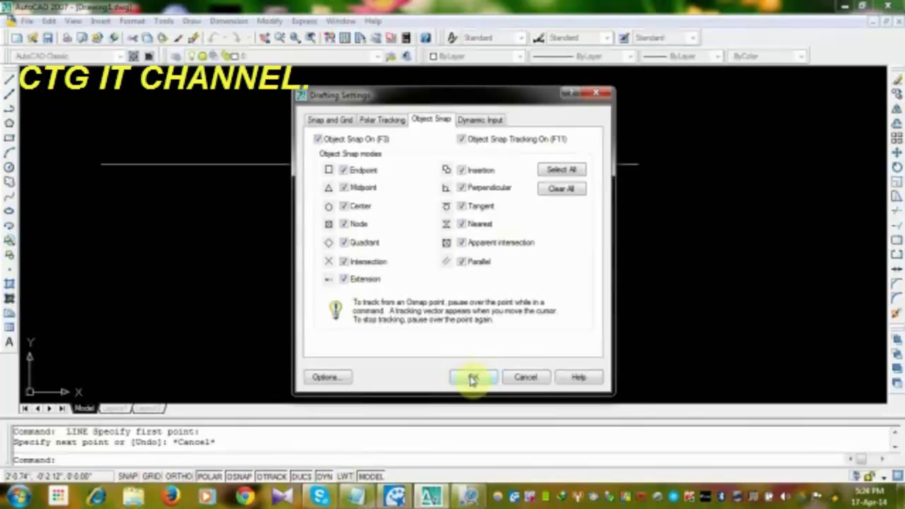
left_click(472, 377)
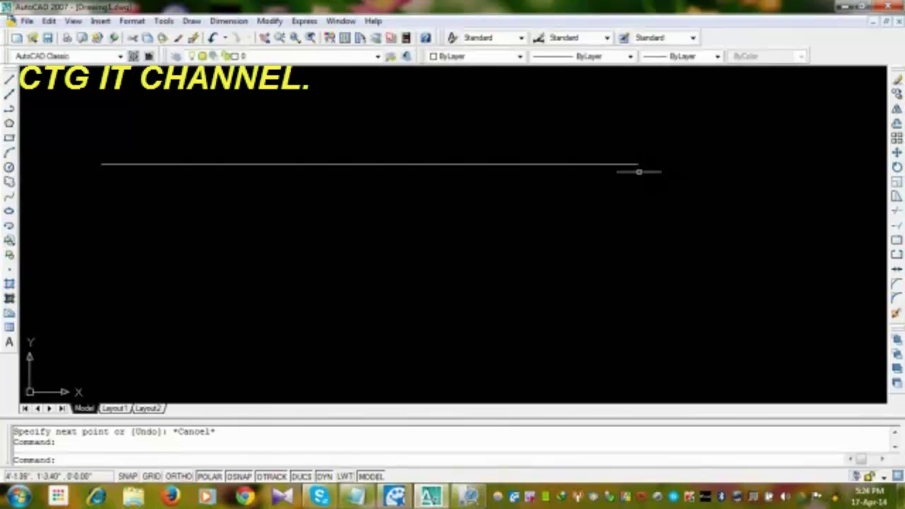
right_click(622, 208)
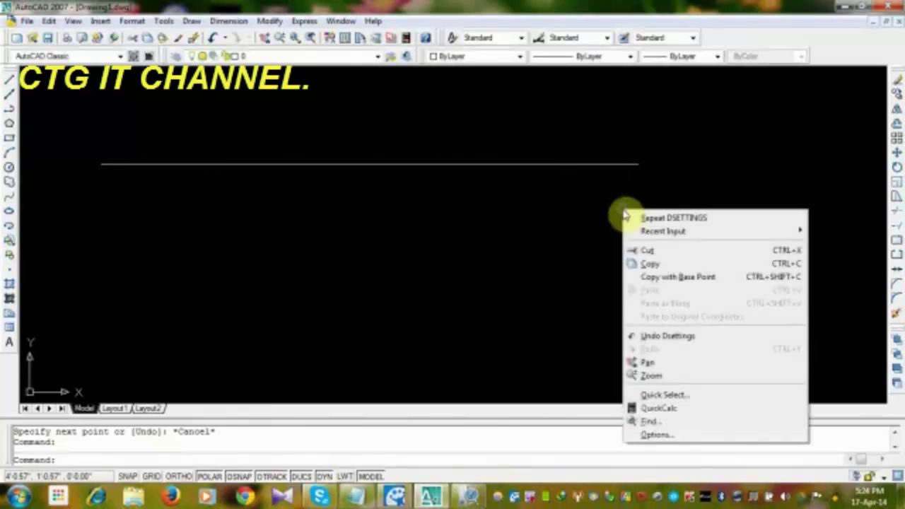
left_click(590, 207)
left_click(565, 227)
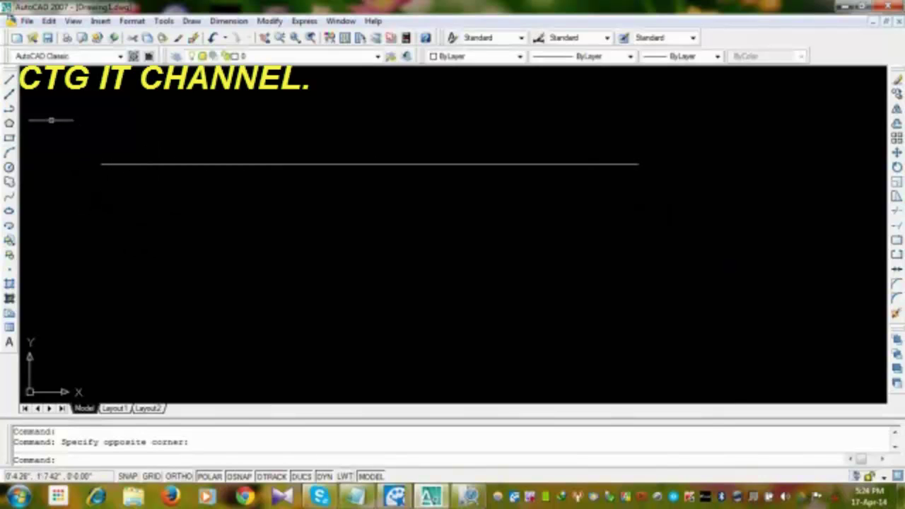
left_click(9, 80)
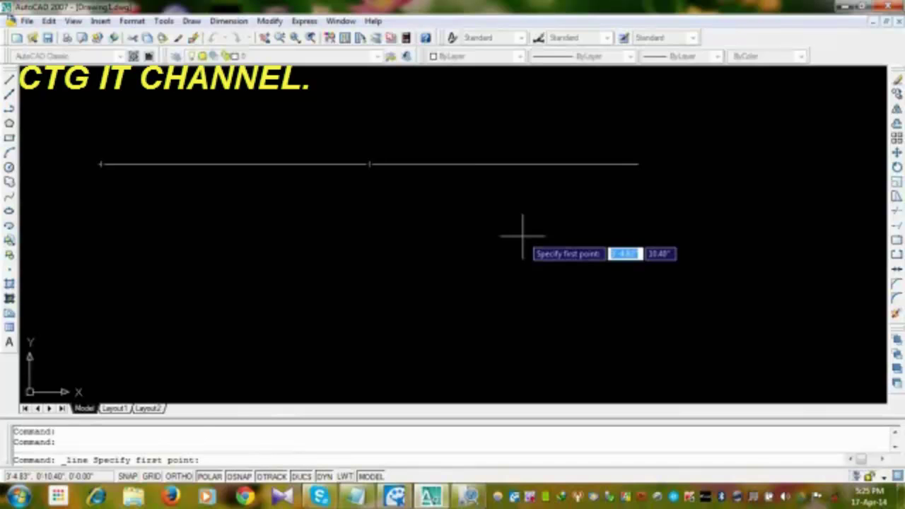
key("Escape")
key("Escape")
key("Escape")
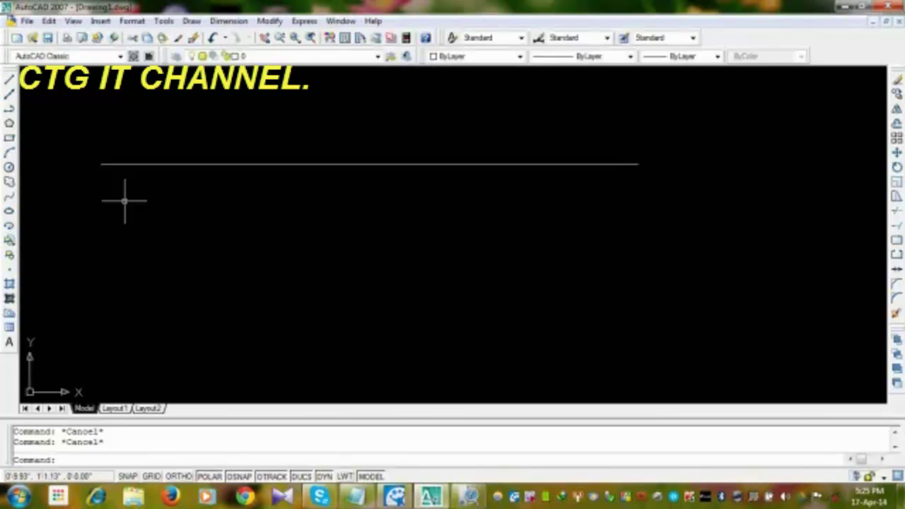
Erase the horizontal line, then toggle Clean Screen on and off with Ctrl+0.
left_click(606, 138)
left_click(423, 196)
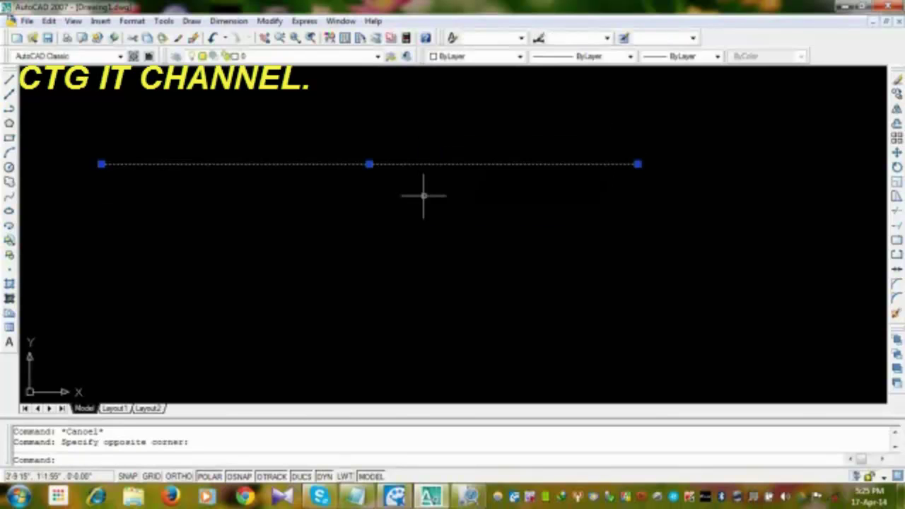
key("Delete")
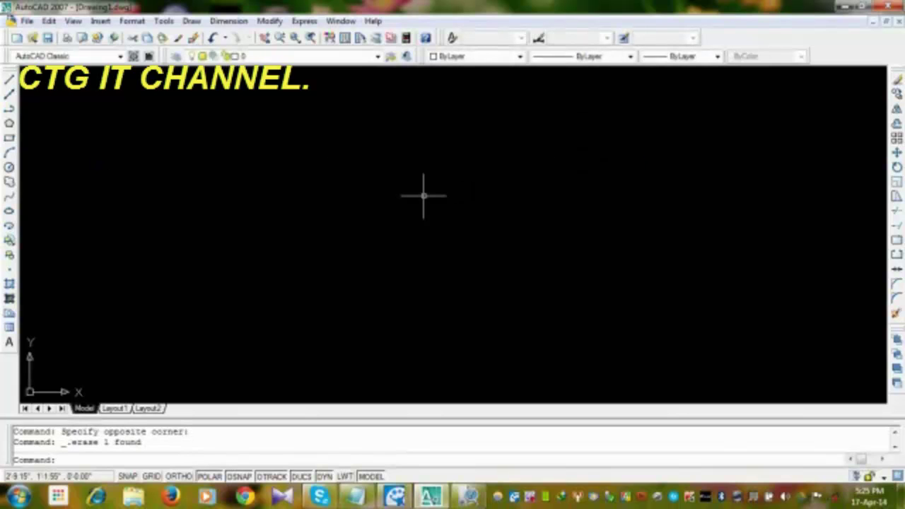
key("ctrl+0")
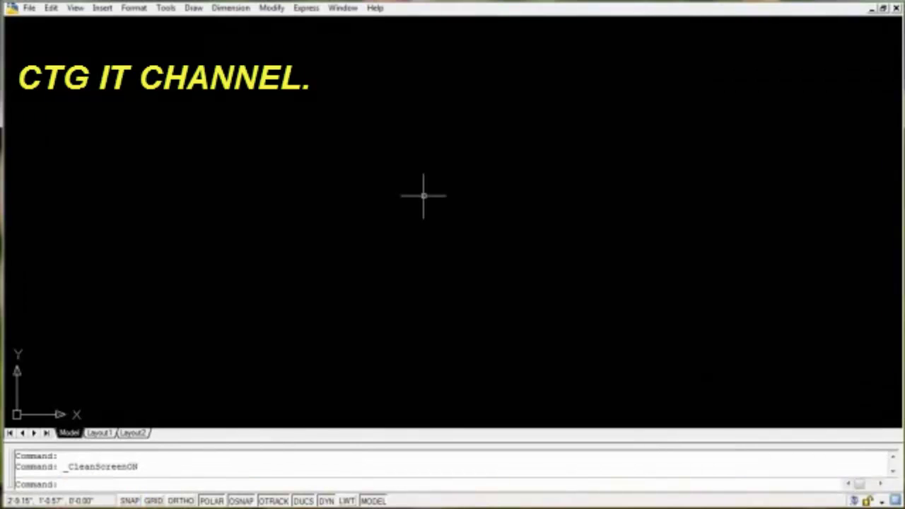
key("ctrl+0")
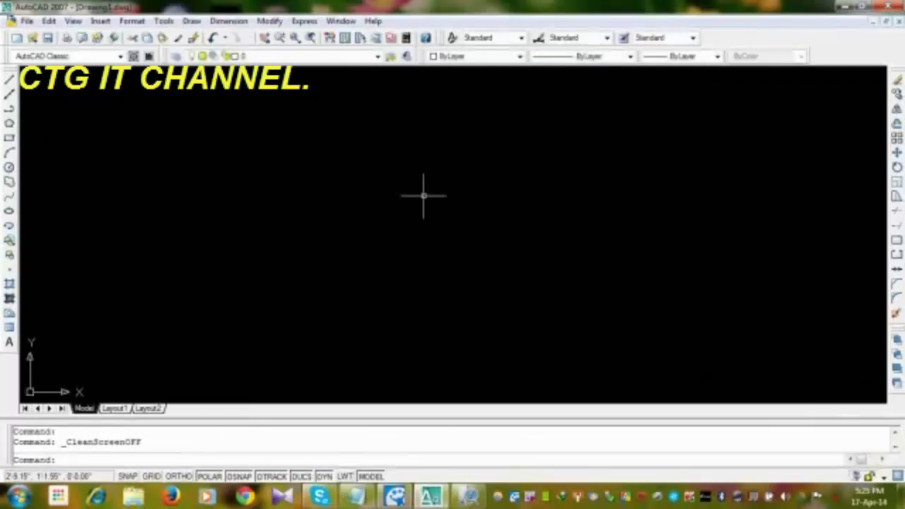